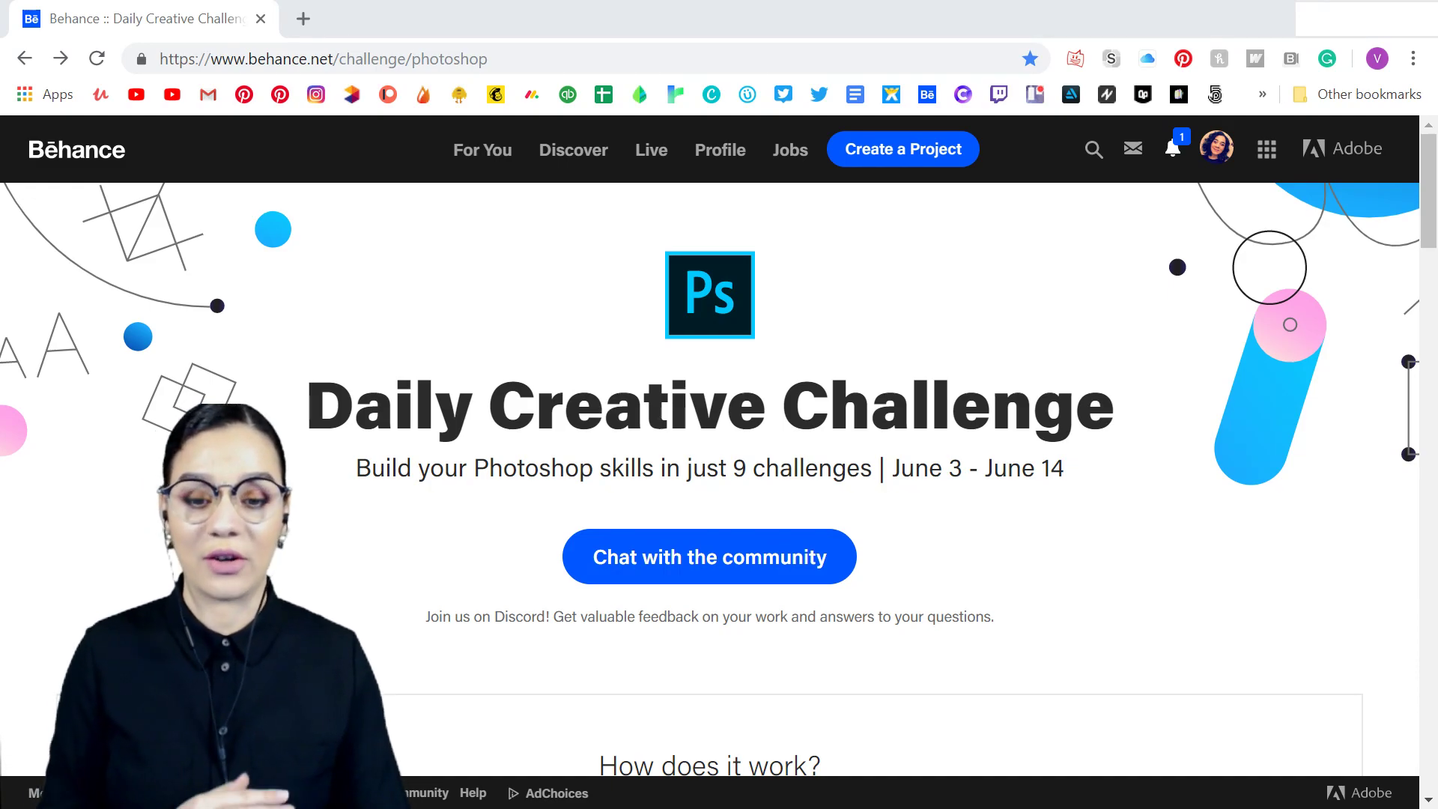
Review the Photoshop Daily Creative Challenge page on Behance, including how it works, the challenge cards and the community section.
scroll(886, 460, down, 7)
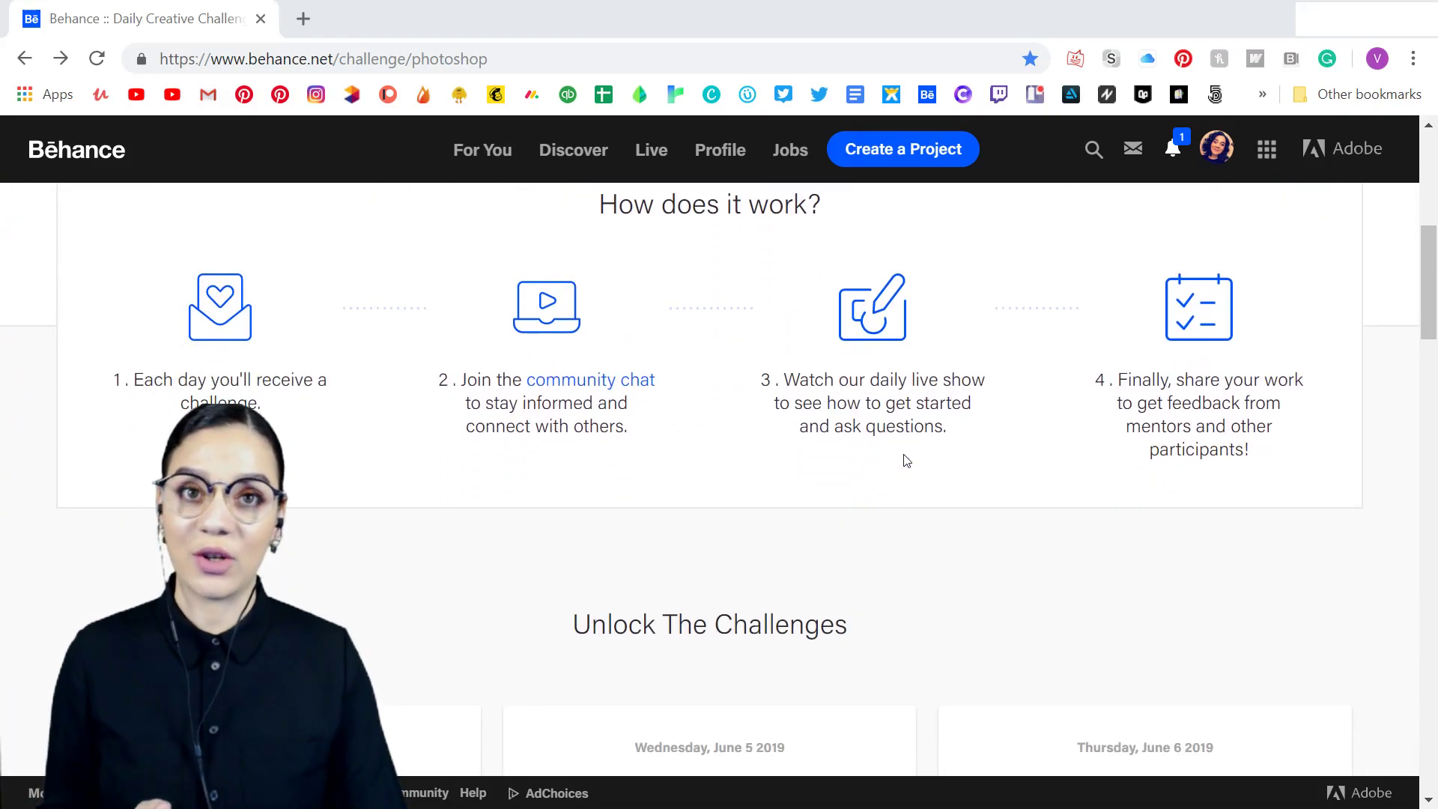
scroll(906, 460, down, 1)
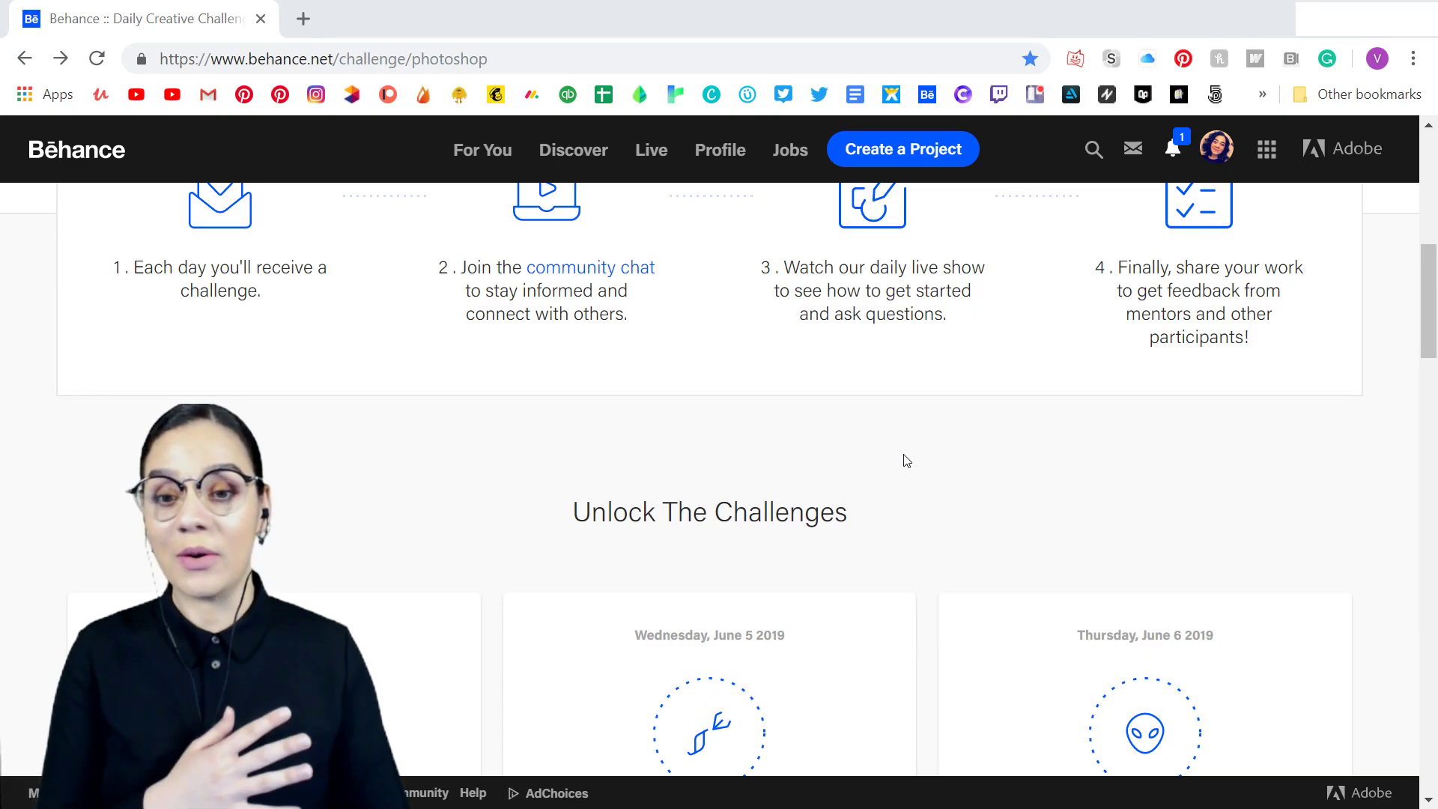
scroll(695, 467, down, 1)
scroll(695, 467, down, 8)
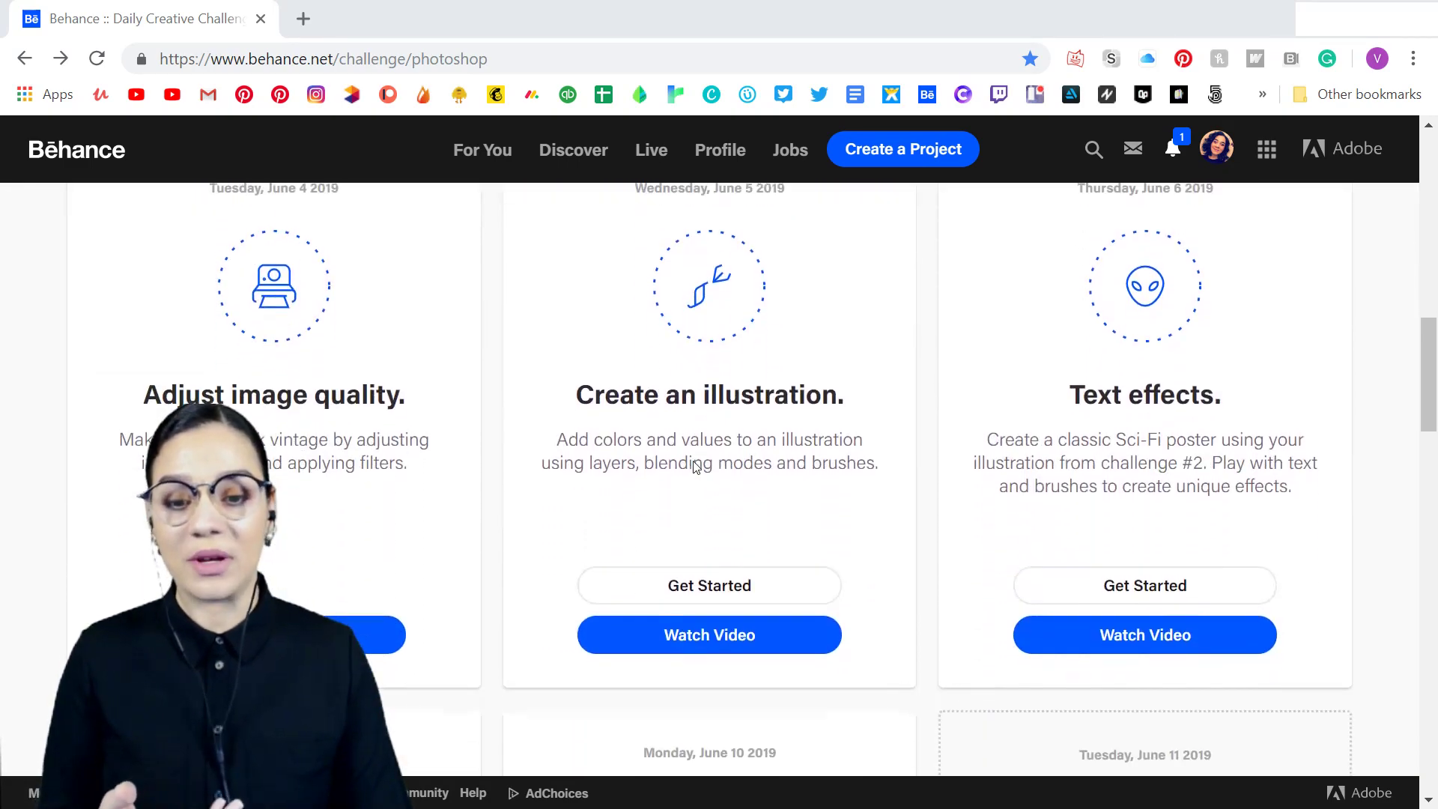
scroll(695, 467, down, 4)
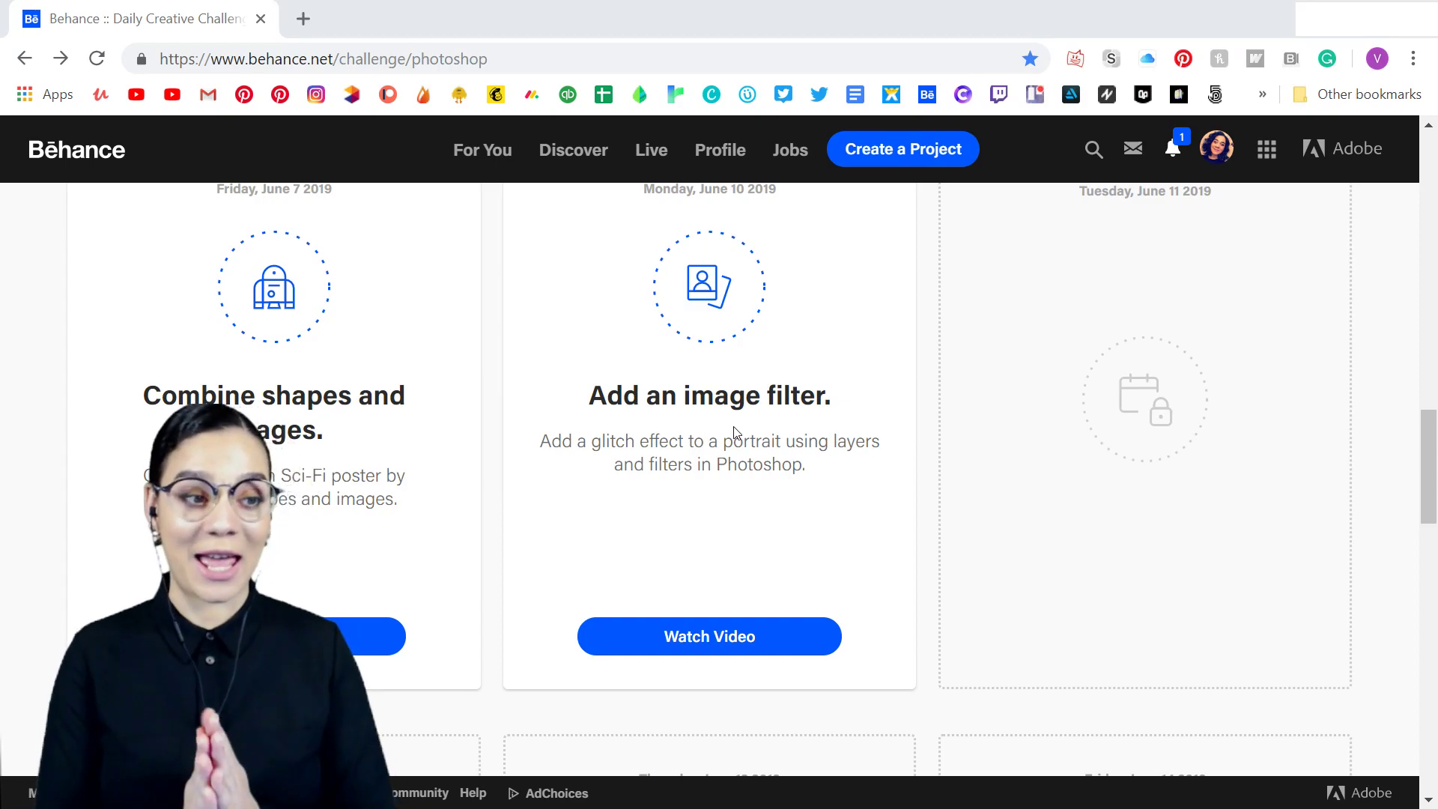
scroll(734, 431, up, 12)
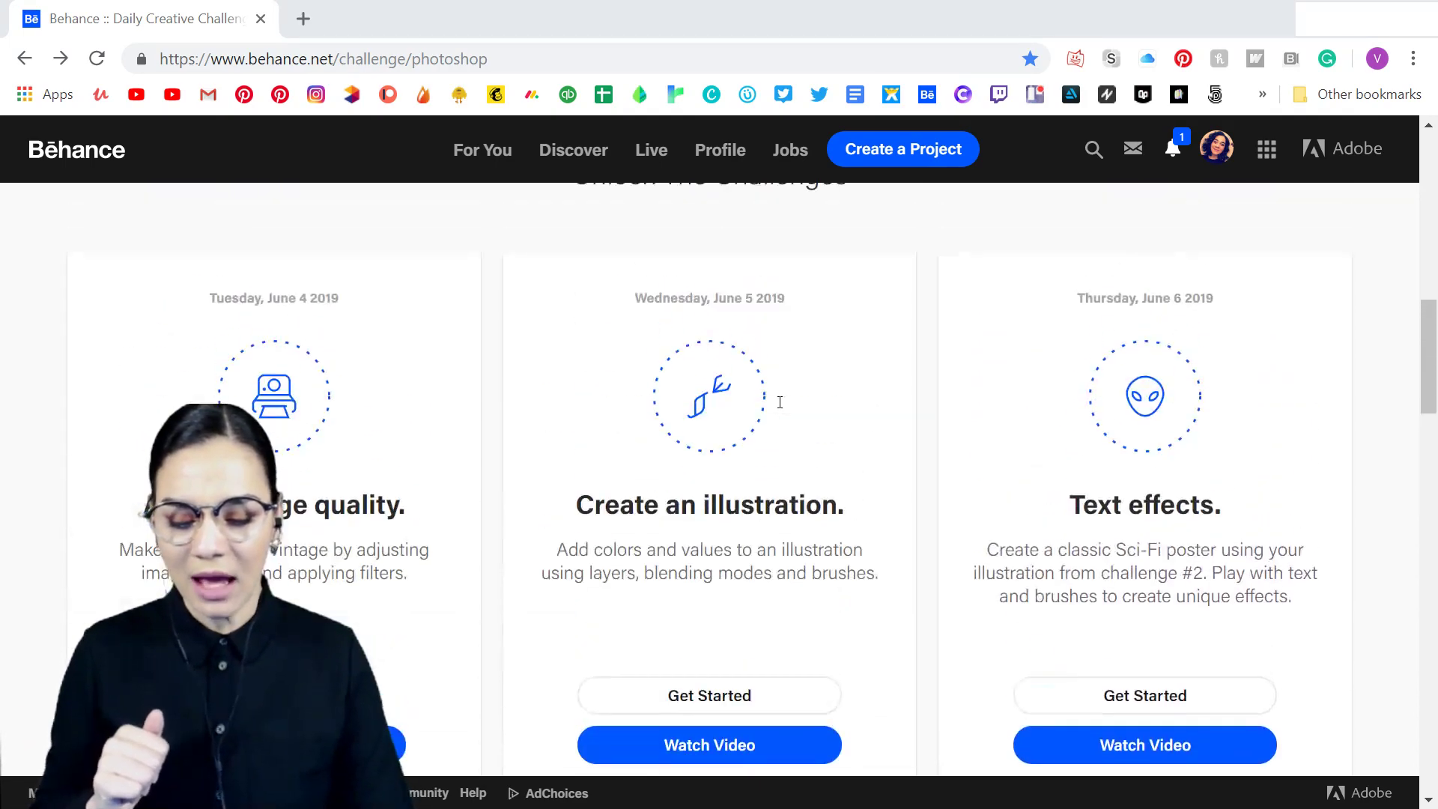
scroll(780, 402, up, 3)
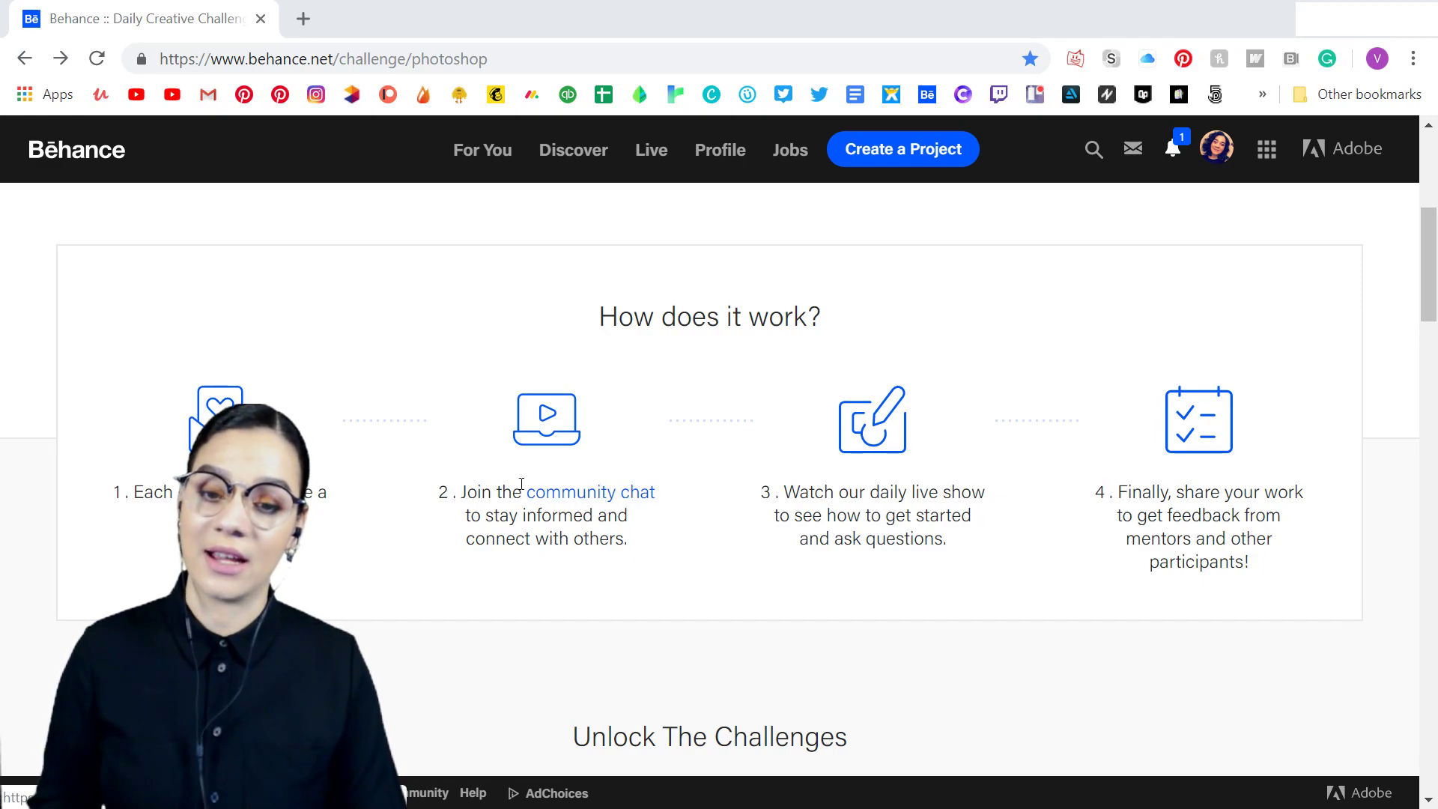
scroll(809, 629, down, 8)
scroll(807, 631, down, 10)
scroll(813, 629, up, 4)
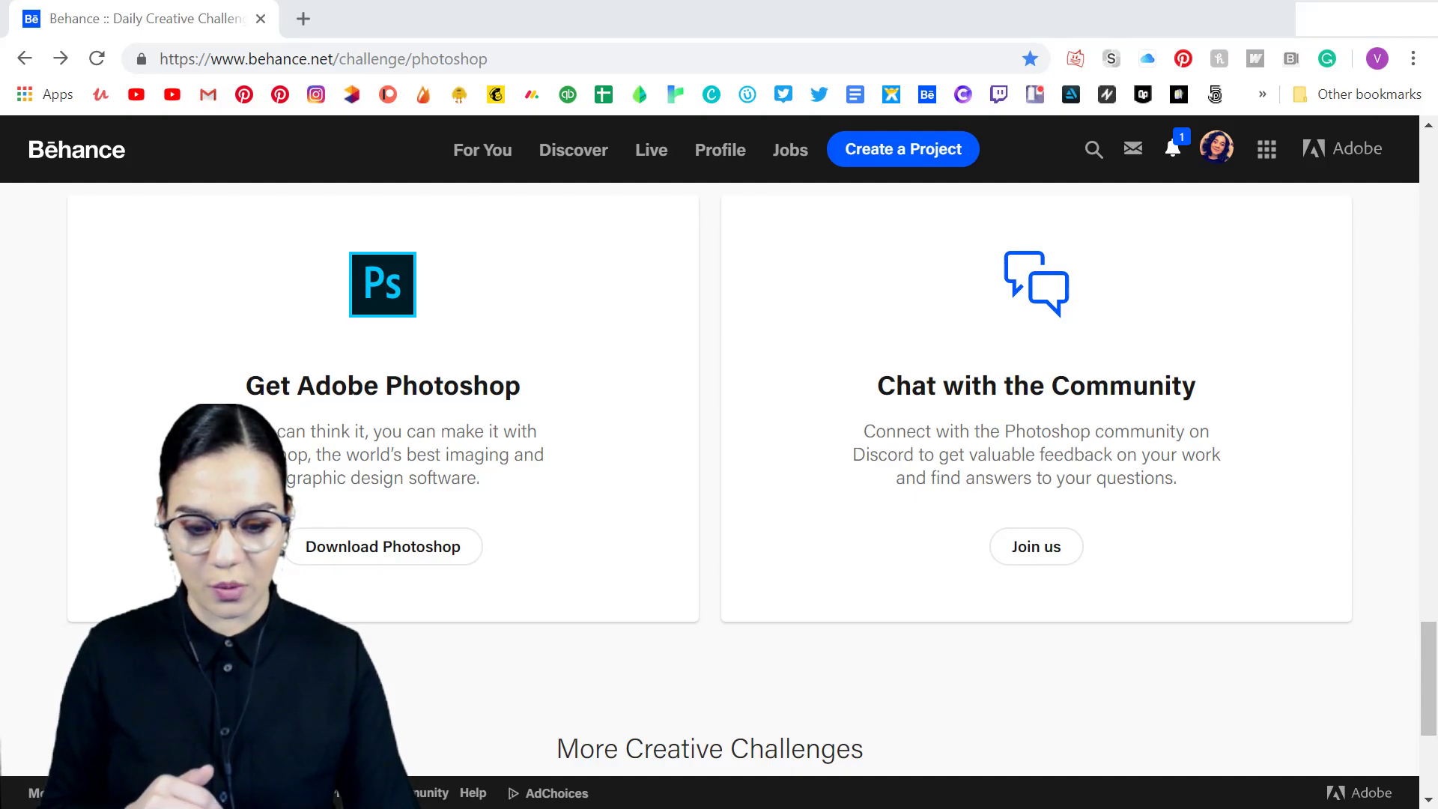
View the design-feedback channel of the Adobe Photoshop server in Discord and return to Photoshop.
click(1312, 17)
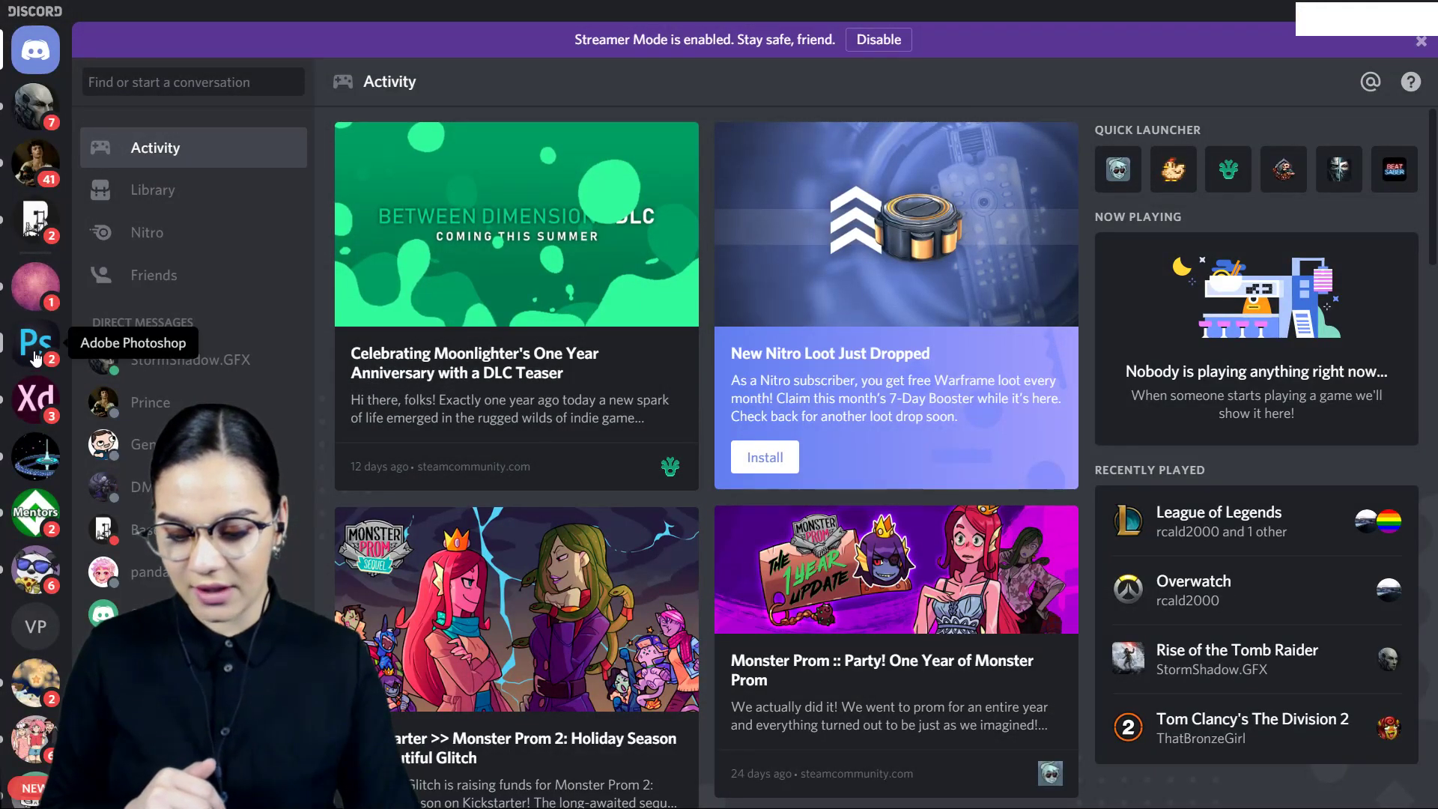
click(36, 356)
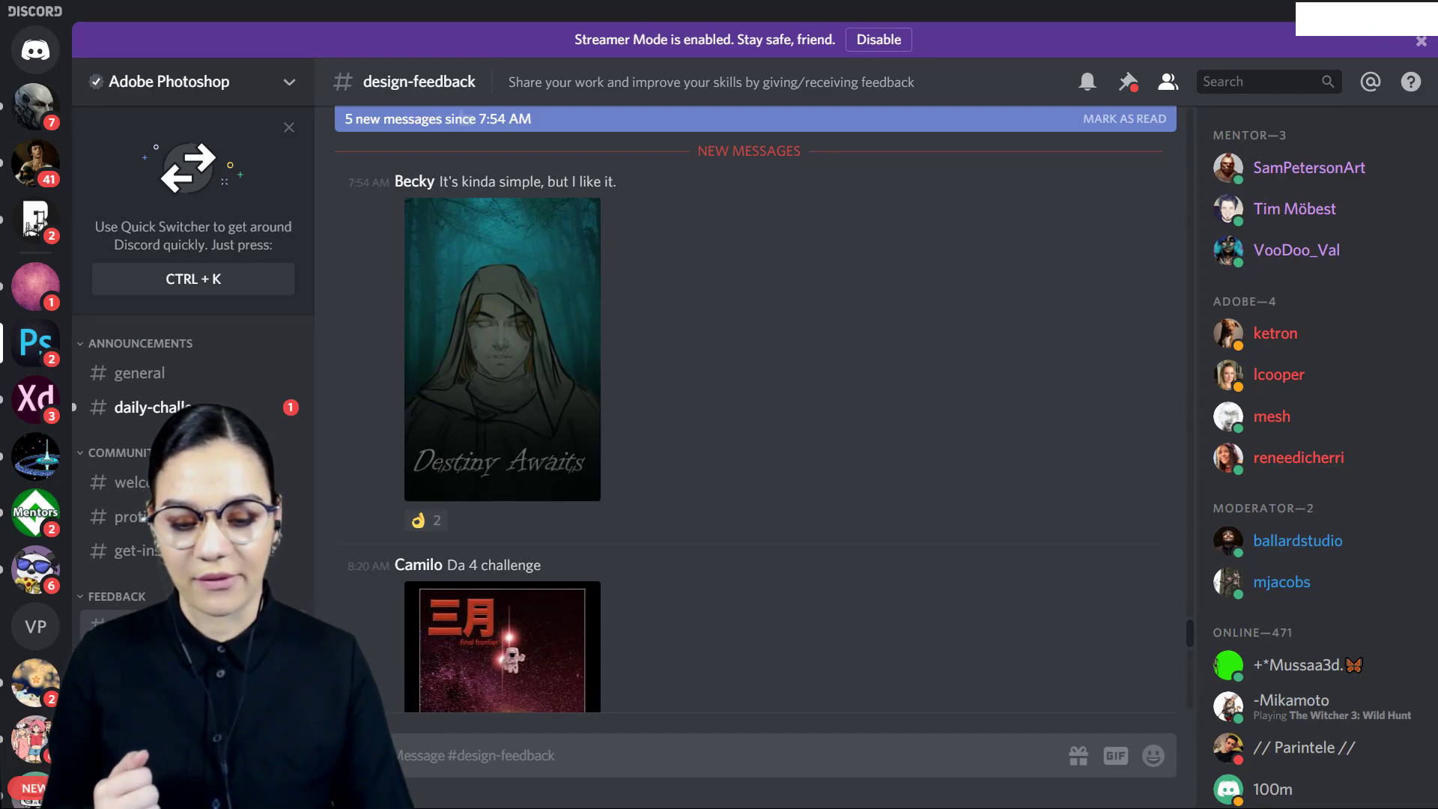
click(1370, 11)
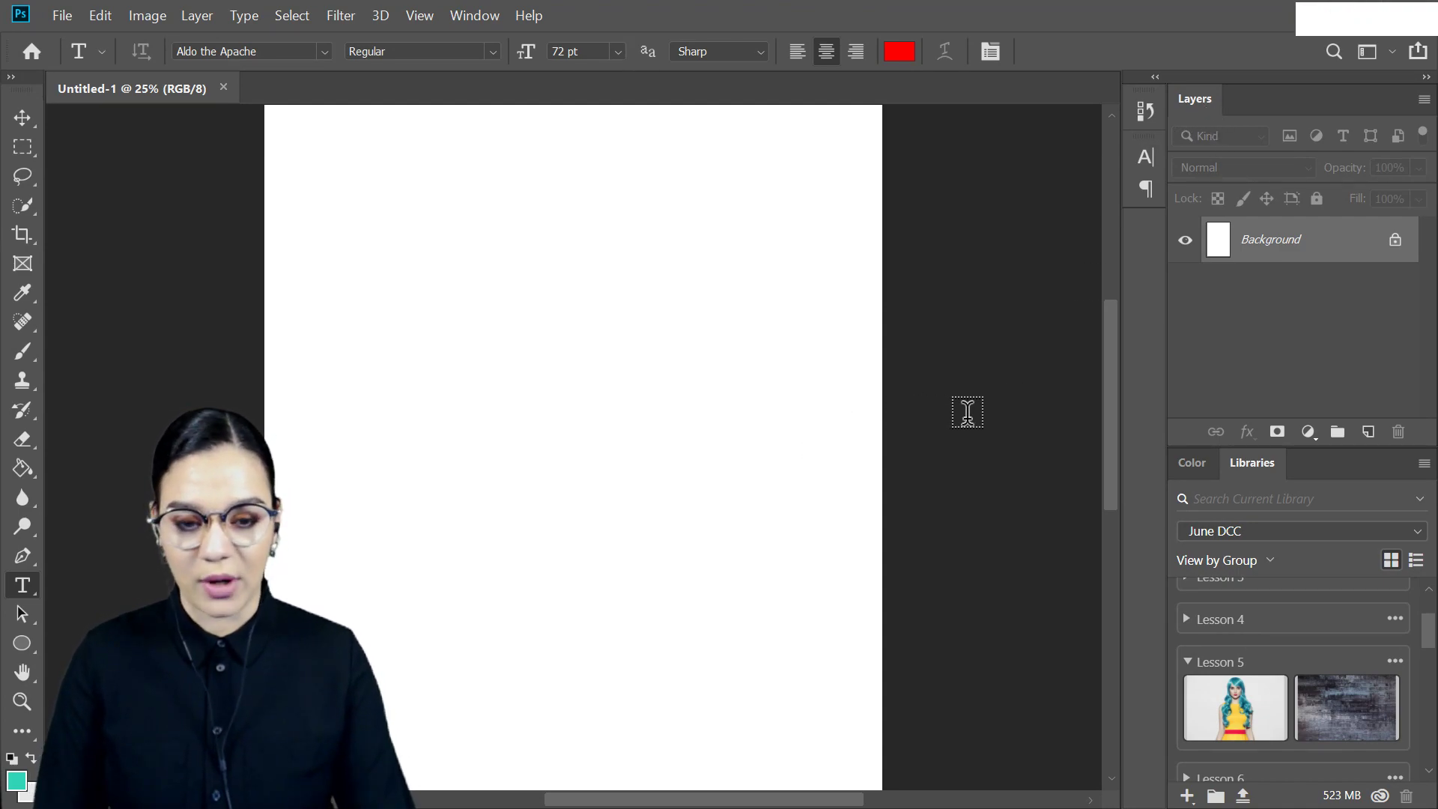
Open the blue-wigged woman portrait from the Lesson 5 group of the June DCC library and unlock its Background layer.
key(ctrl)
key(ctrl+minus)
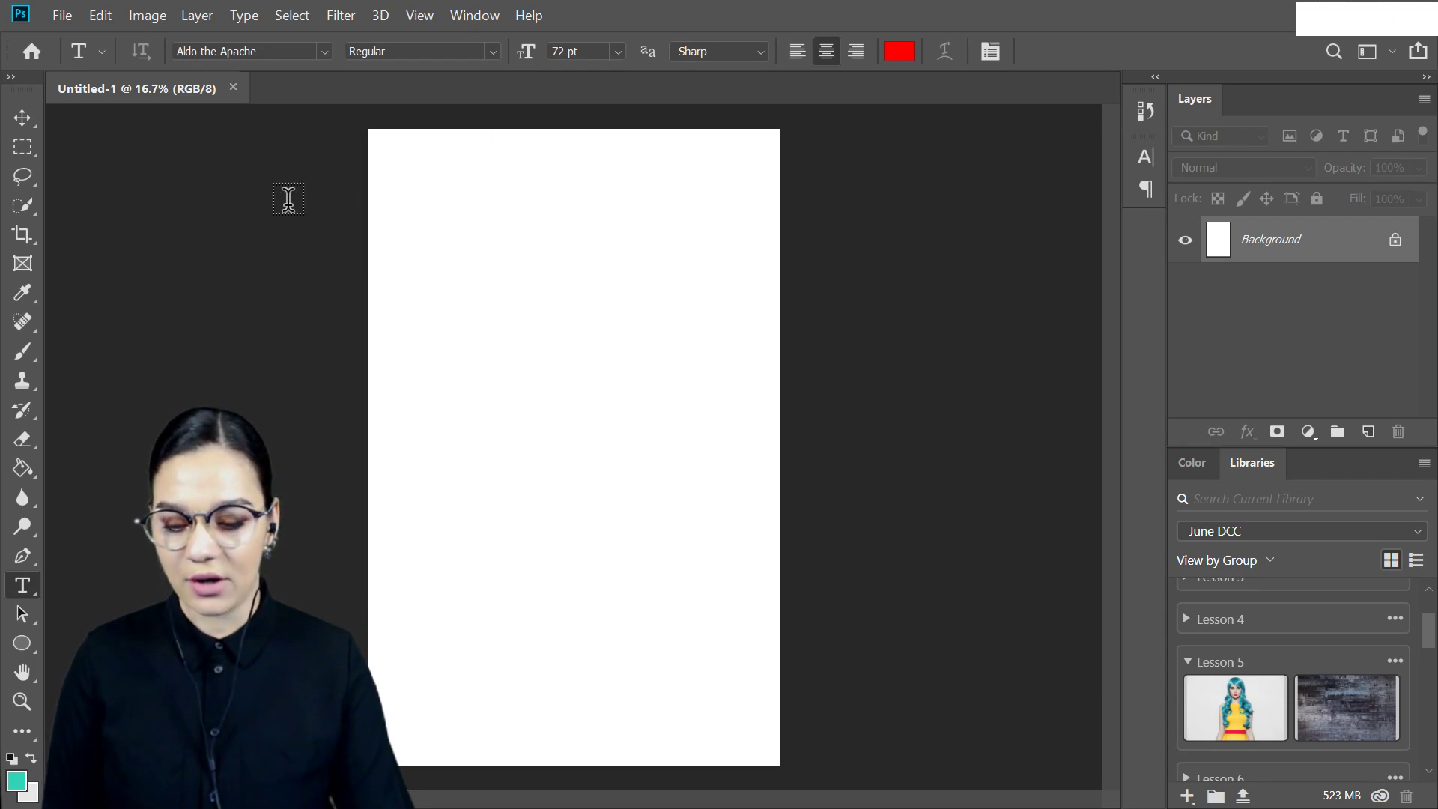
click(59, 15)
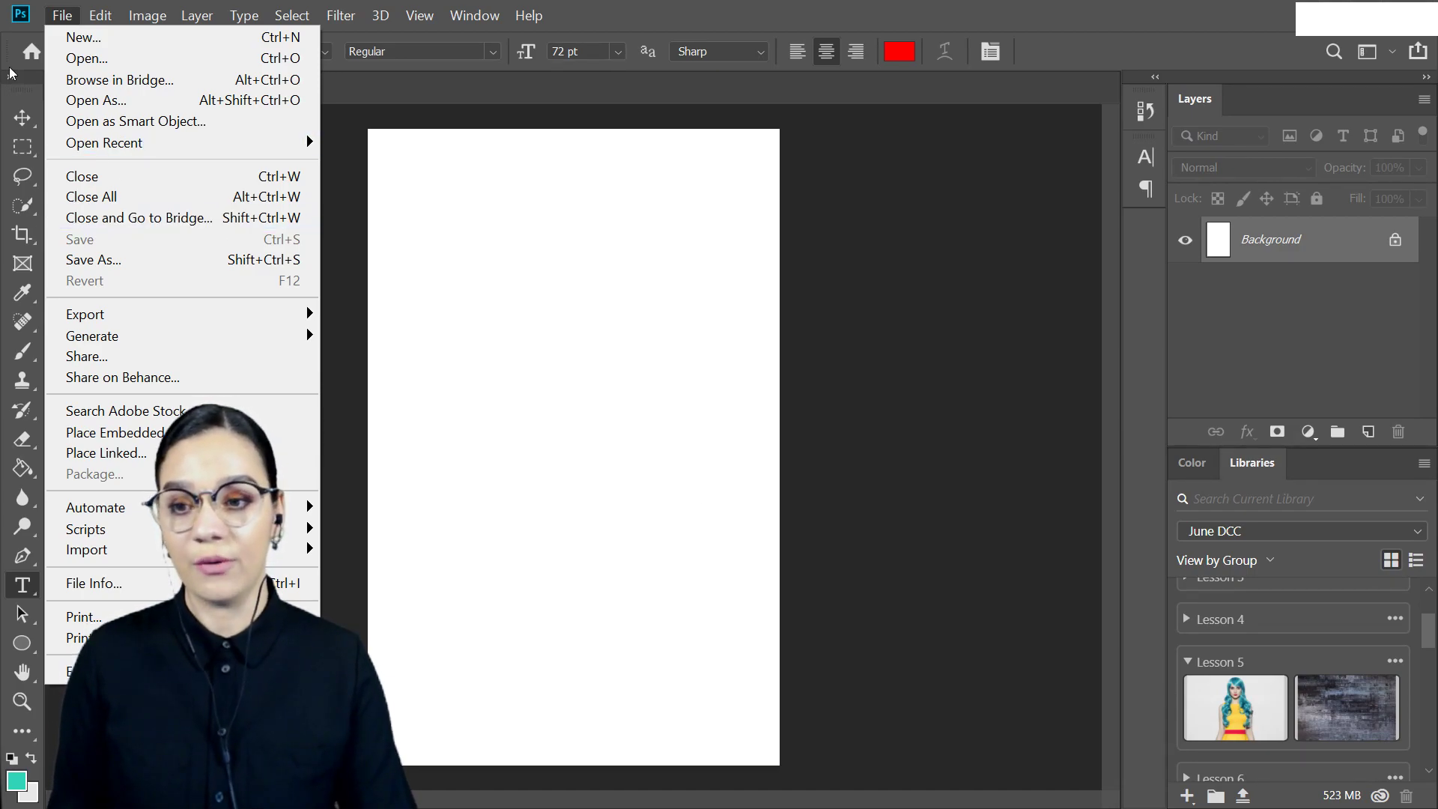
click(1237, 719)
double_click(1236, 717)
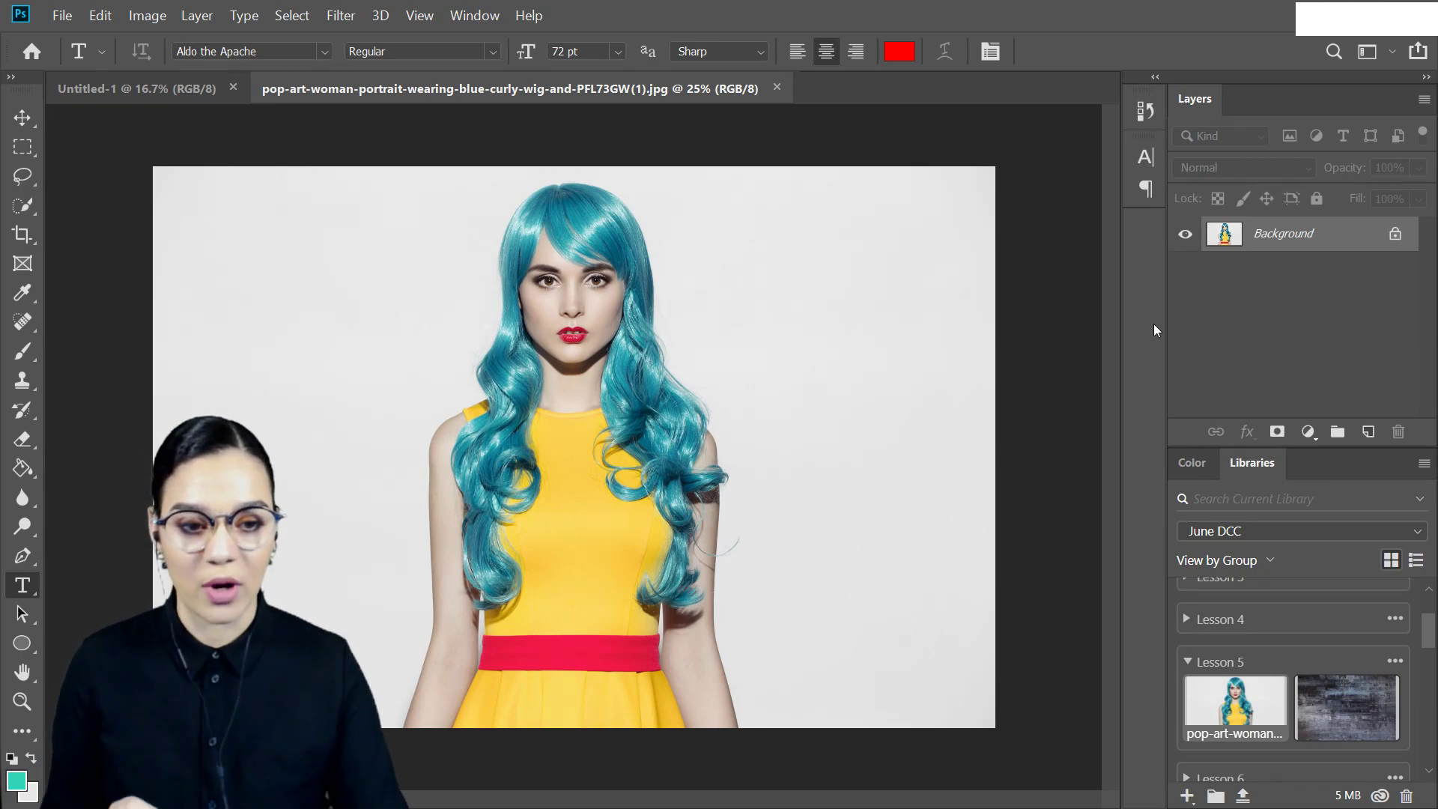
click(1394, 236)
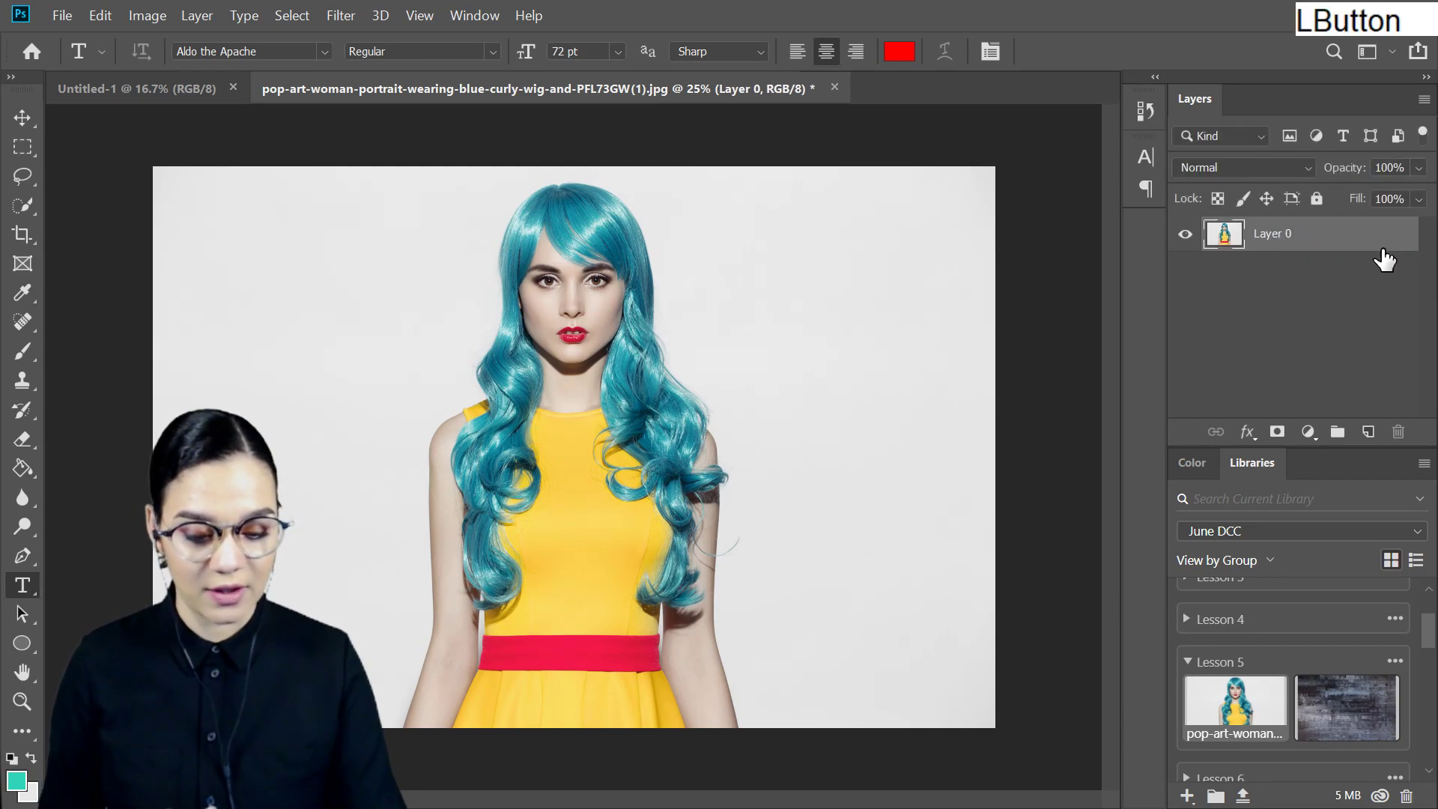
Select the entire light backdrop around the woman with the Quick Selection tool.
click(24, 206)
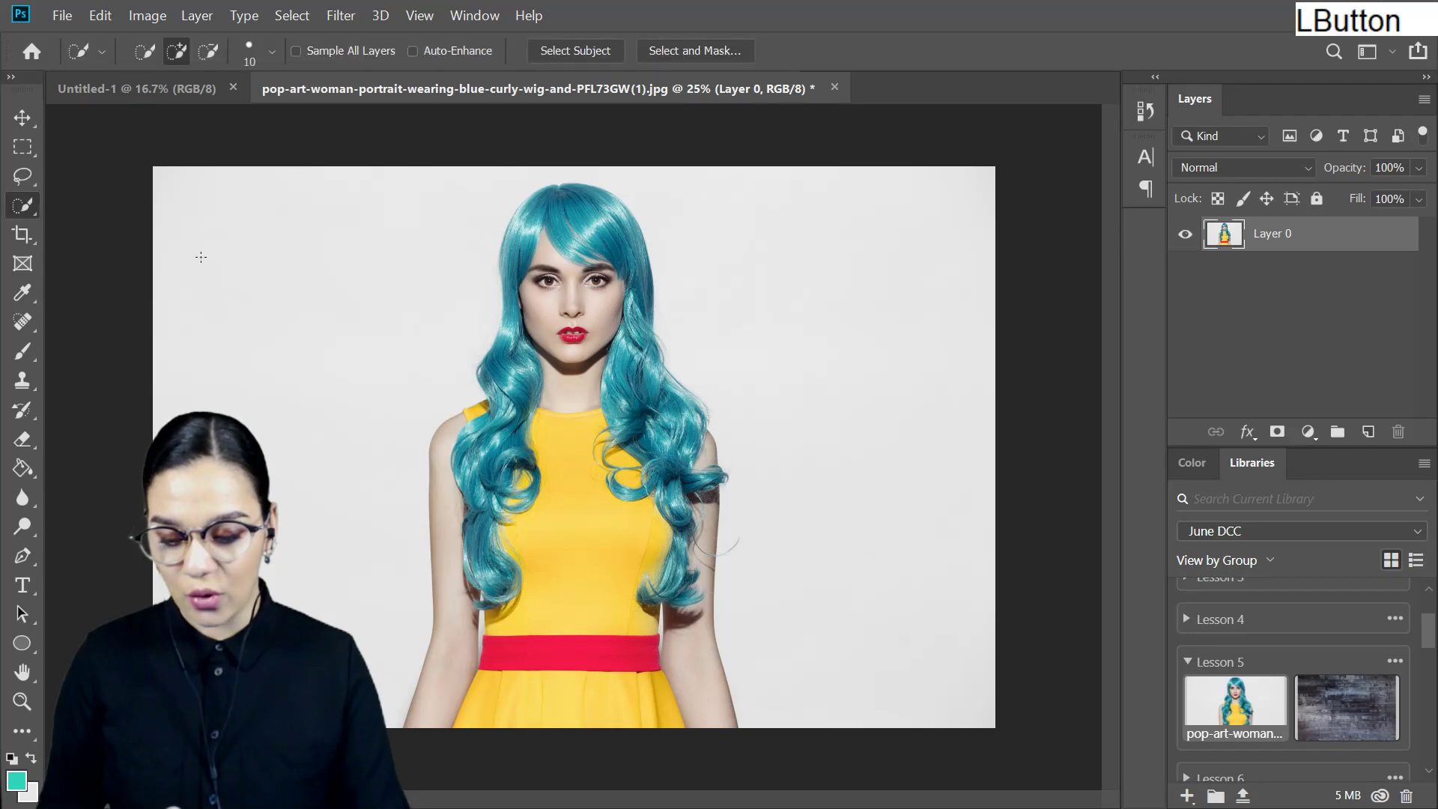
click(25, 207)
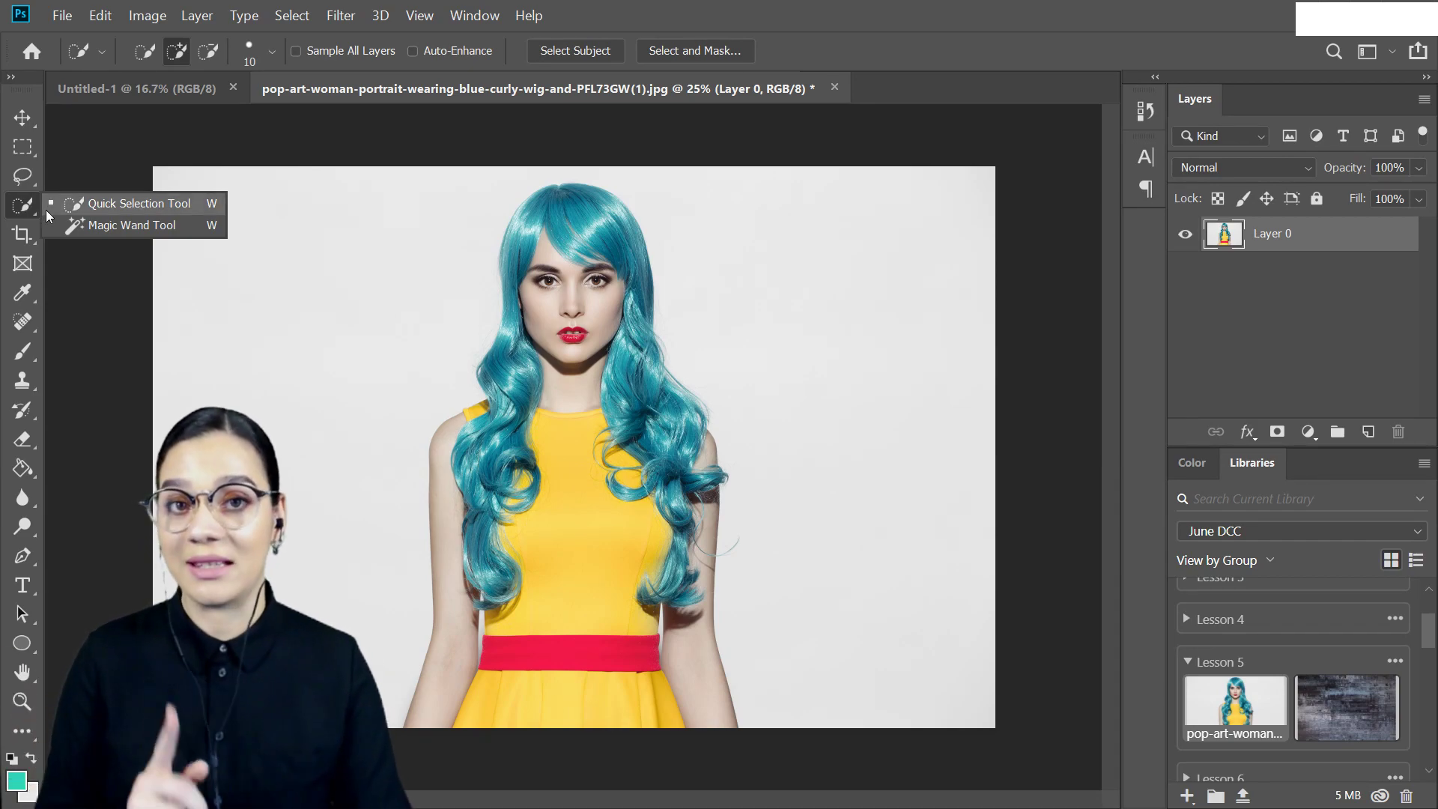
click(46, 210)
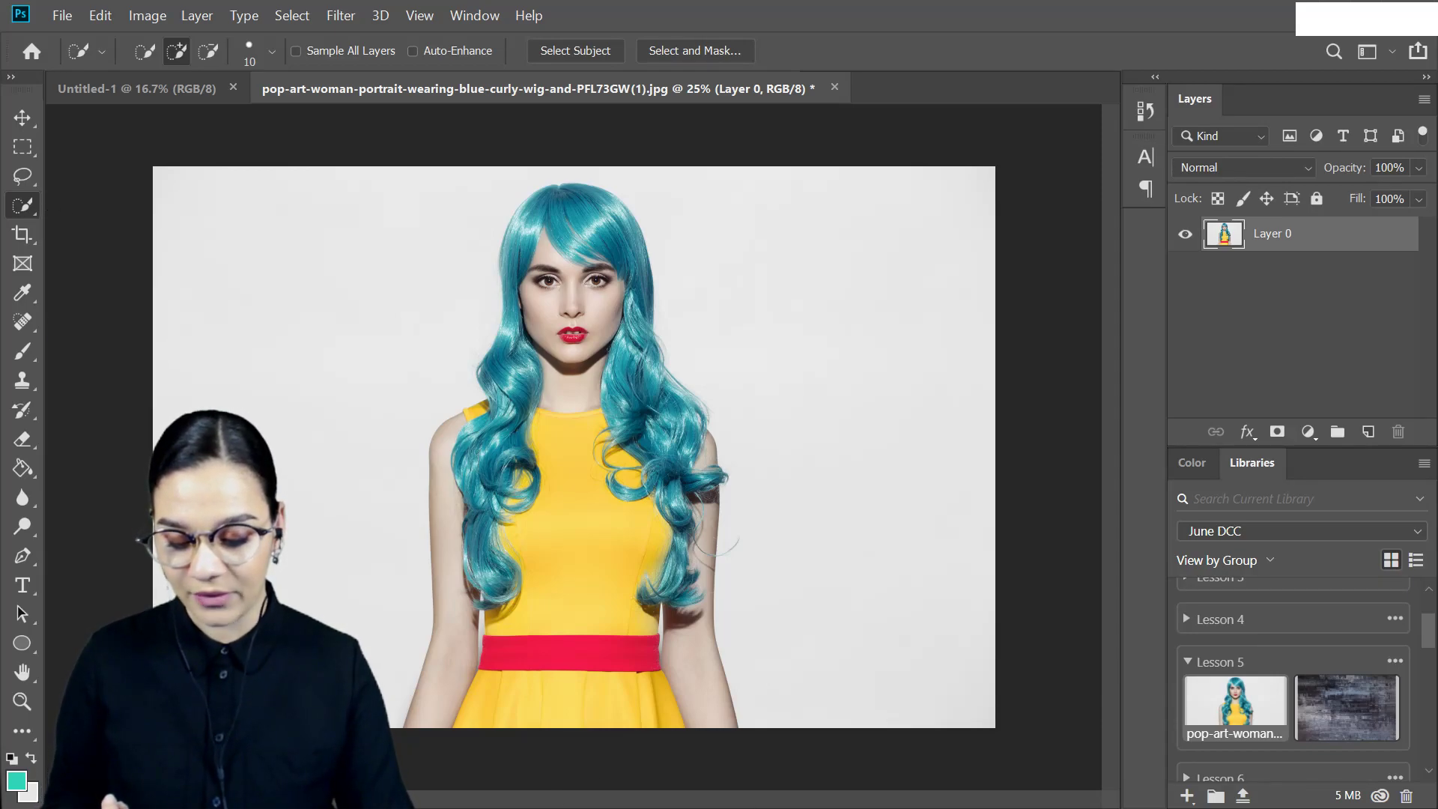
click(383, 325)
mouse_move(498, 201)
mouse_down()
mouse_move(815, 231)
mouse_move(1042, 784)
mouse_move(1044, 707)
mouse_up()
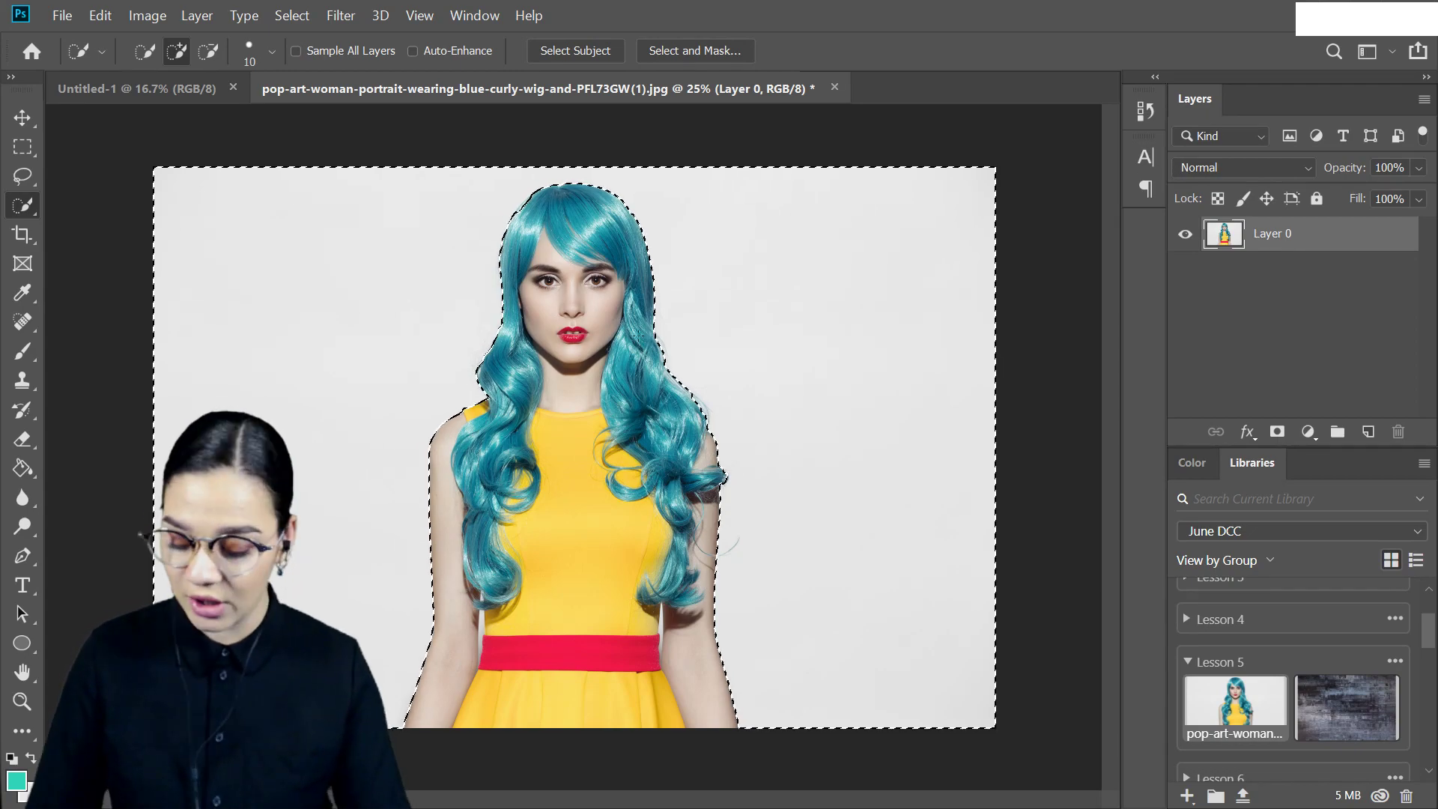
Invert the selection and copy the woman onto a new layer, checking the cutout without the original layer.
right_click(688, 196)
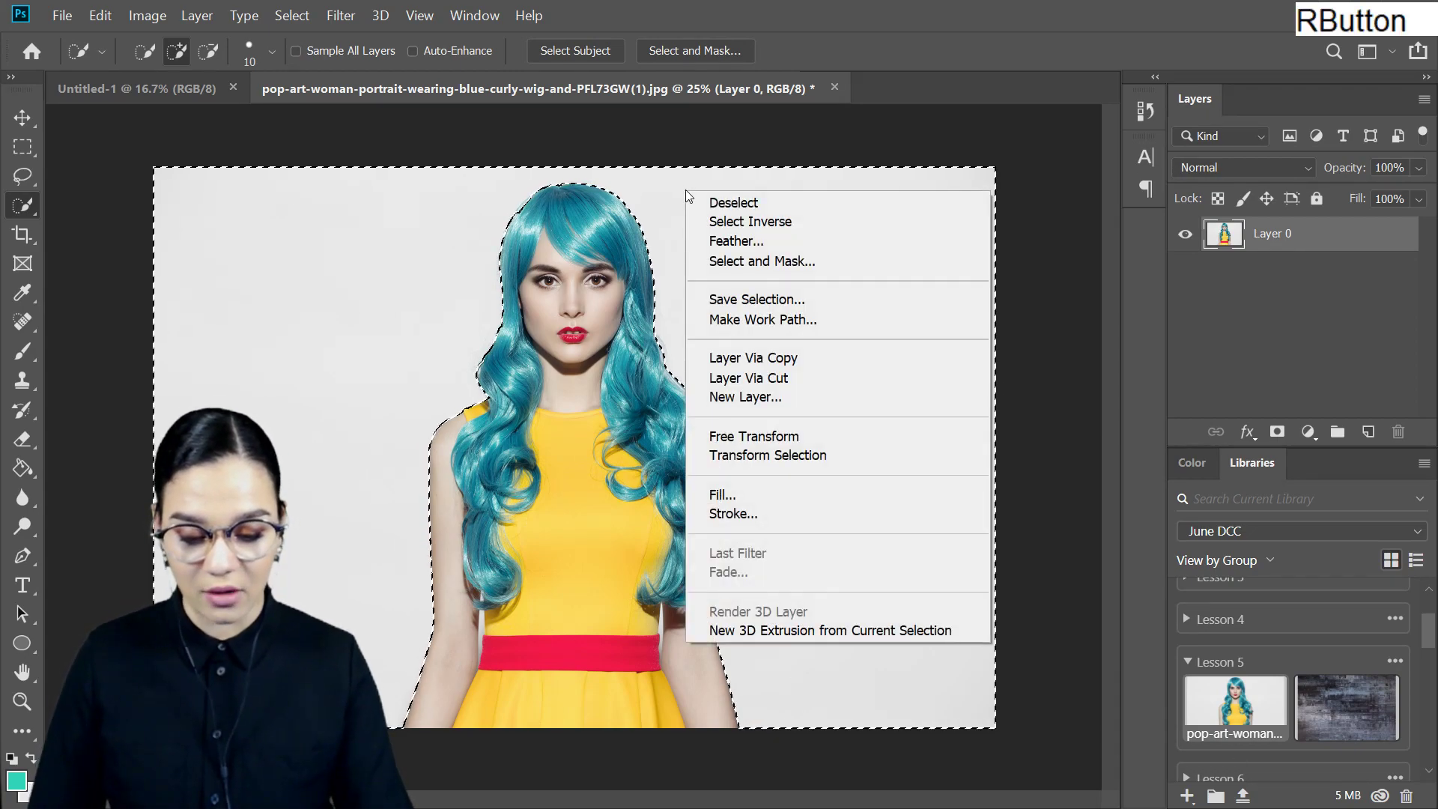
click(797, 229)
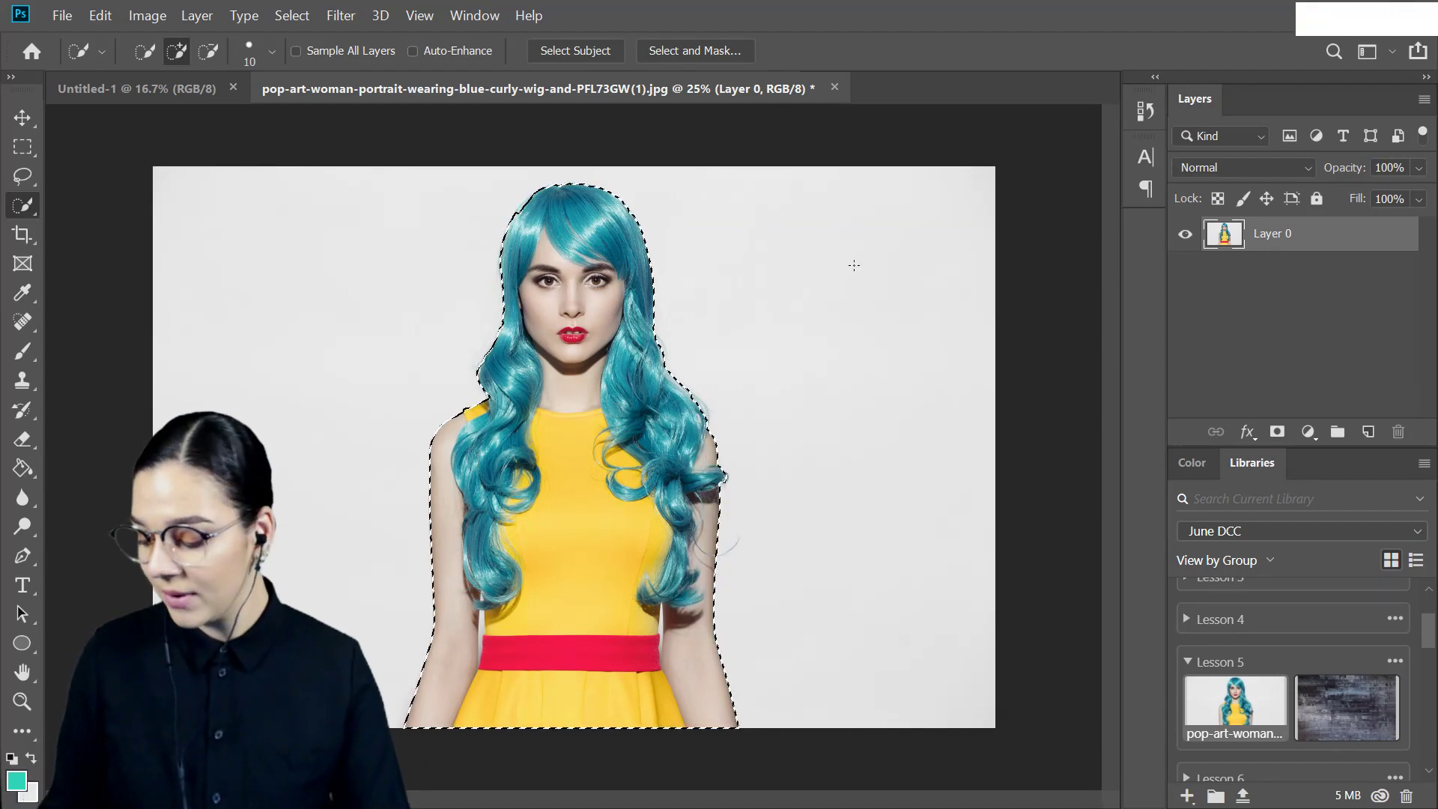
key(ctrl+j)
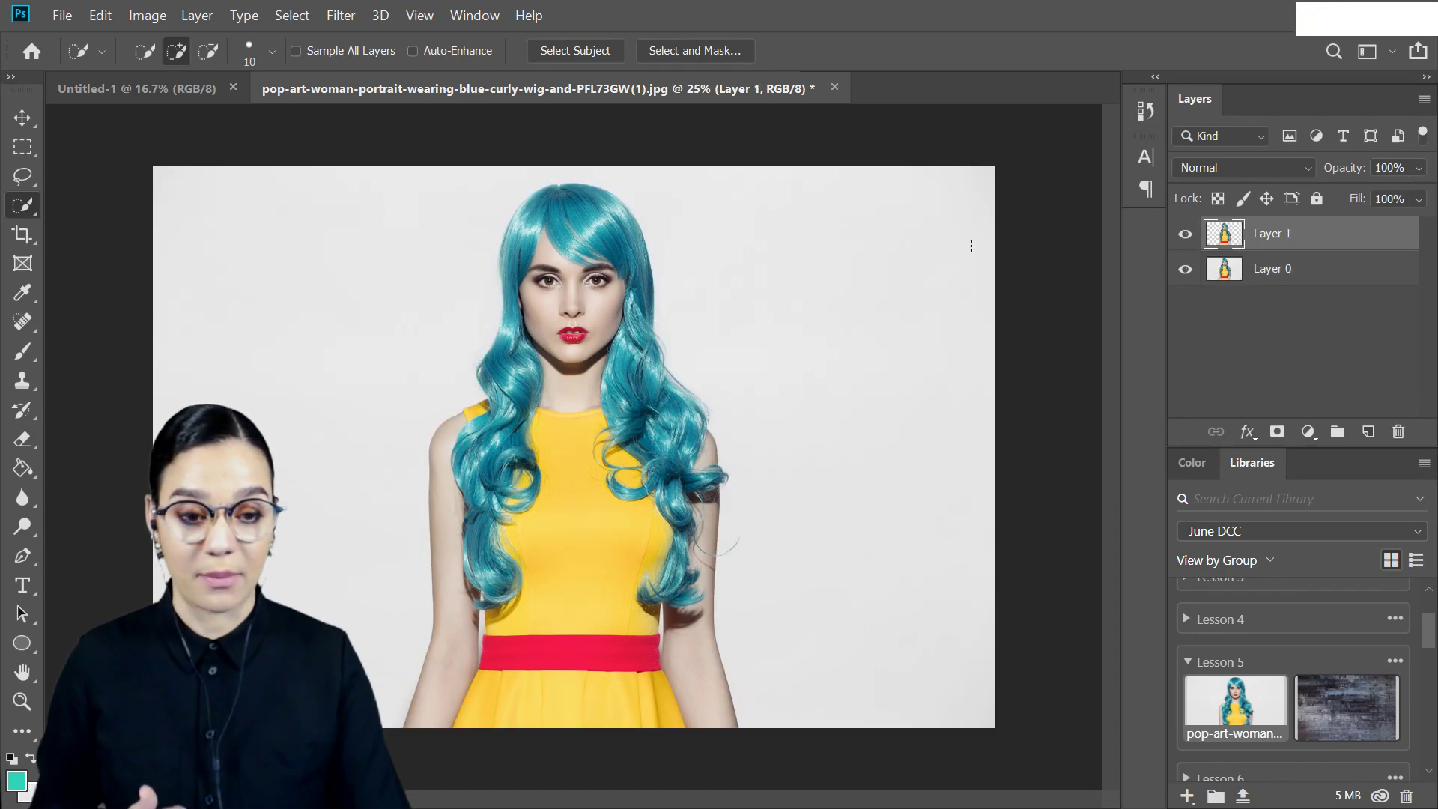
click(1186, 271)
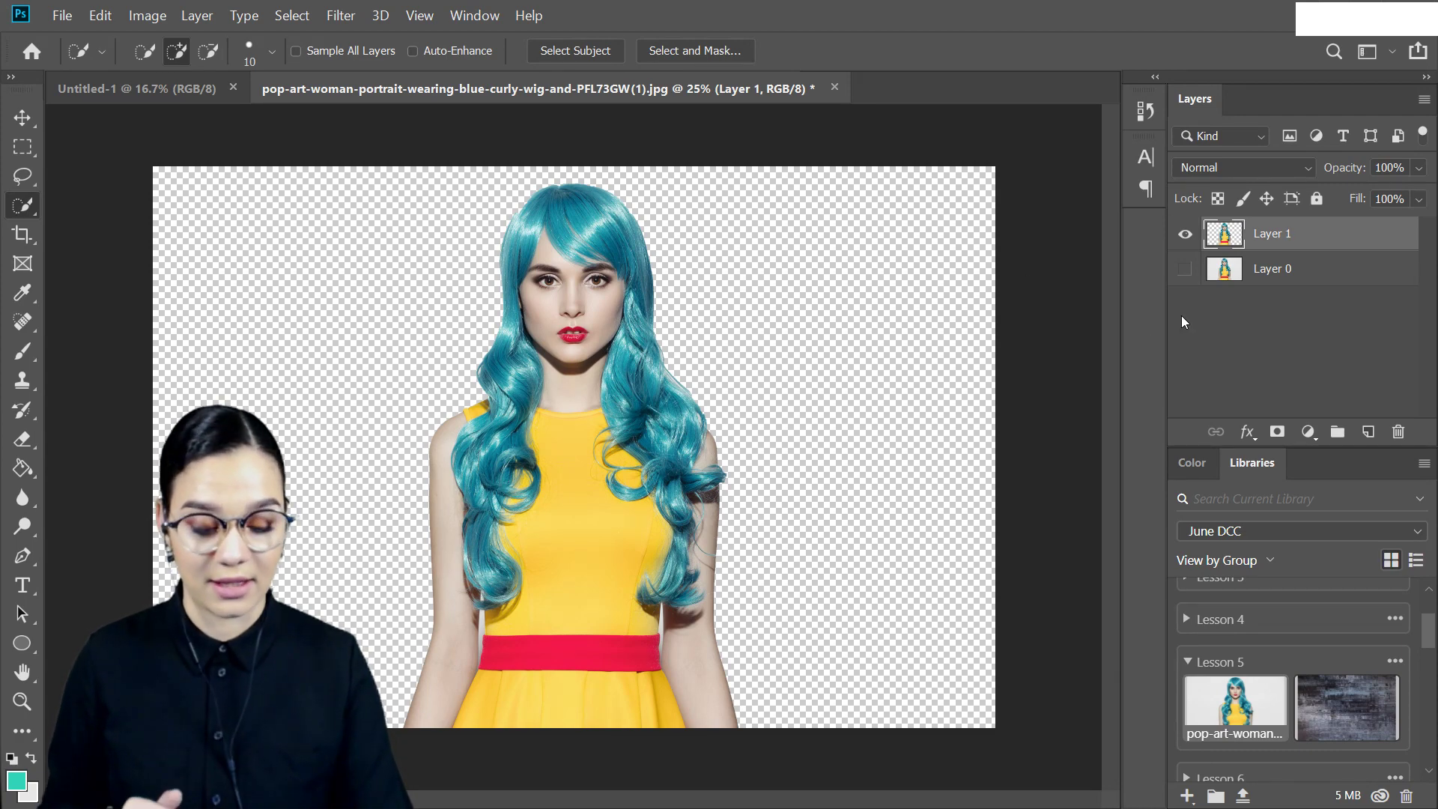
click(1185, 269)
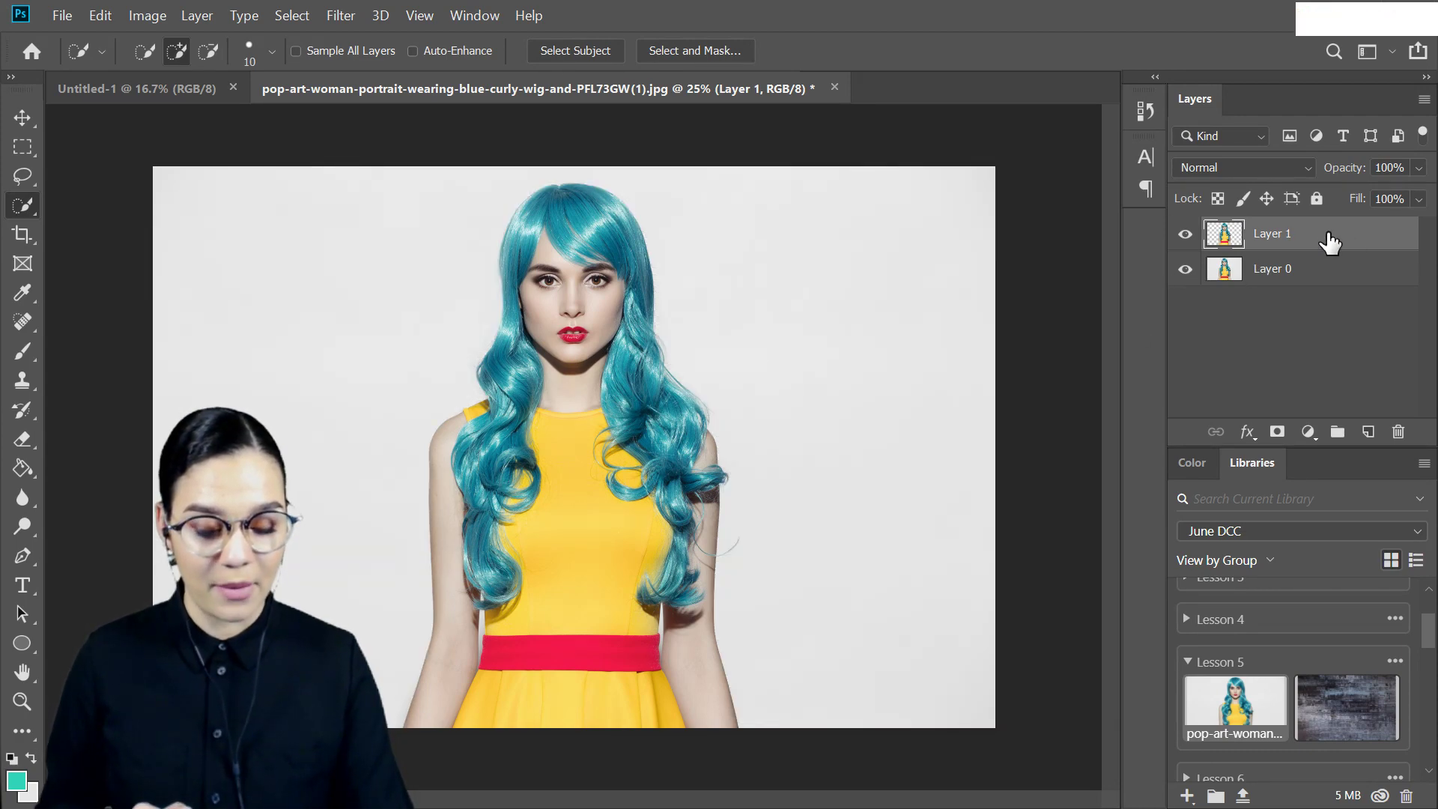
Convert the cutout layer to a smart object and rename it Girl.
right_click(1328, 237)
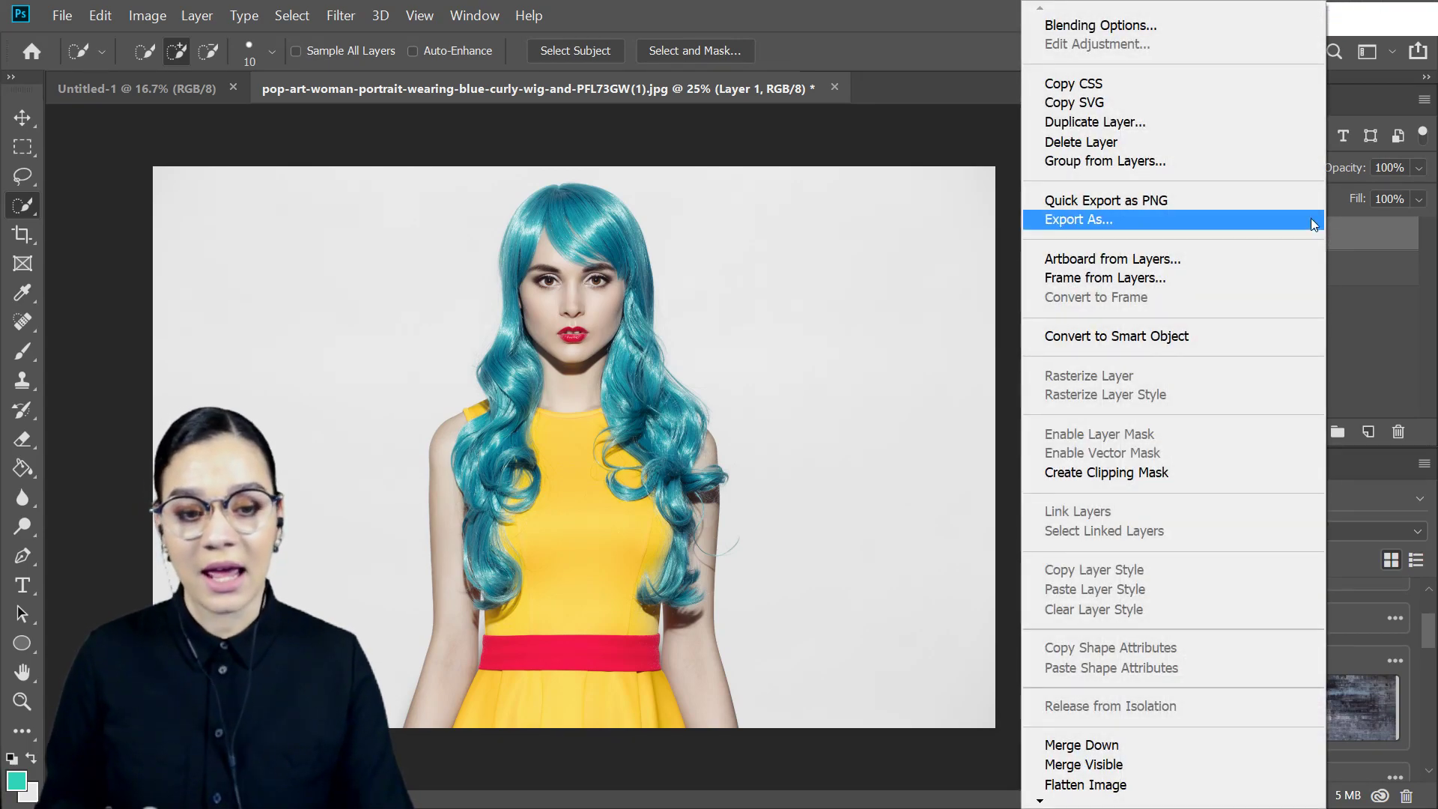
click(1185, 342)
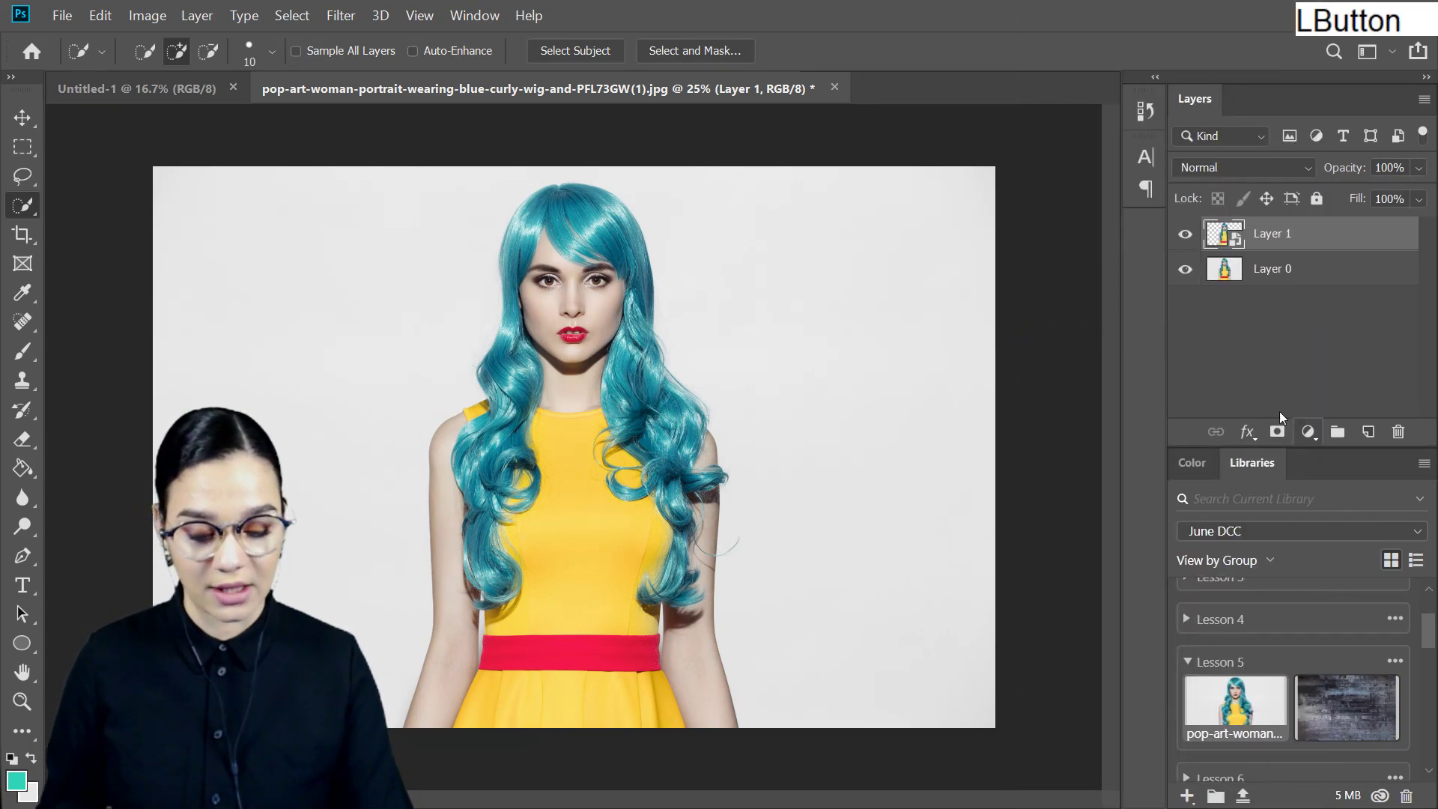
double_click(1271, 234)
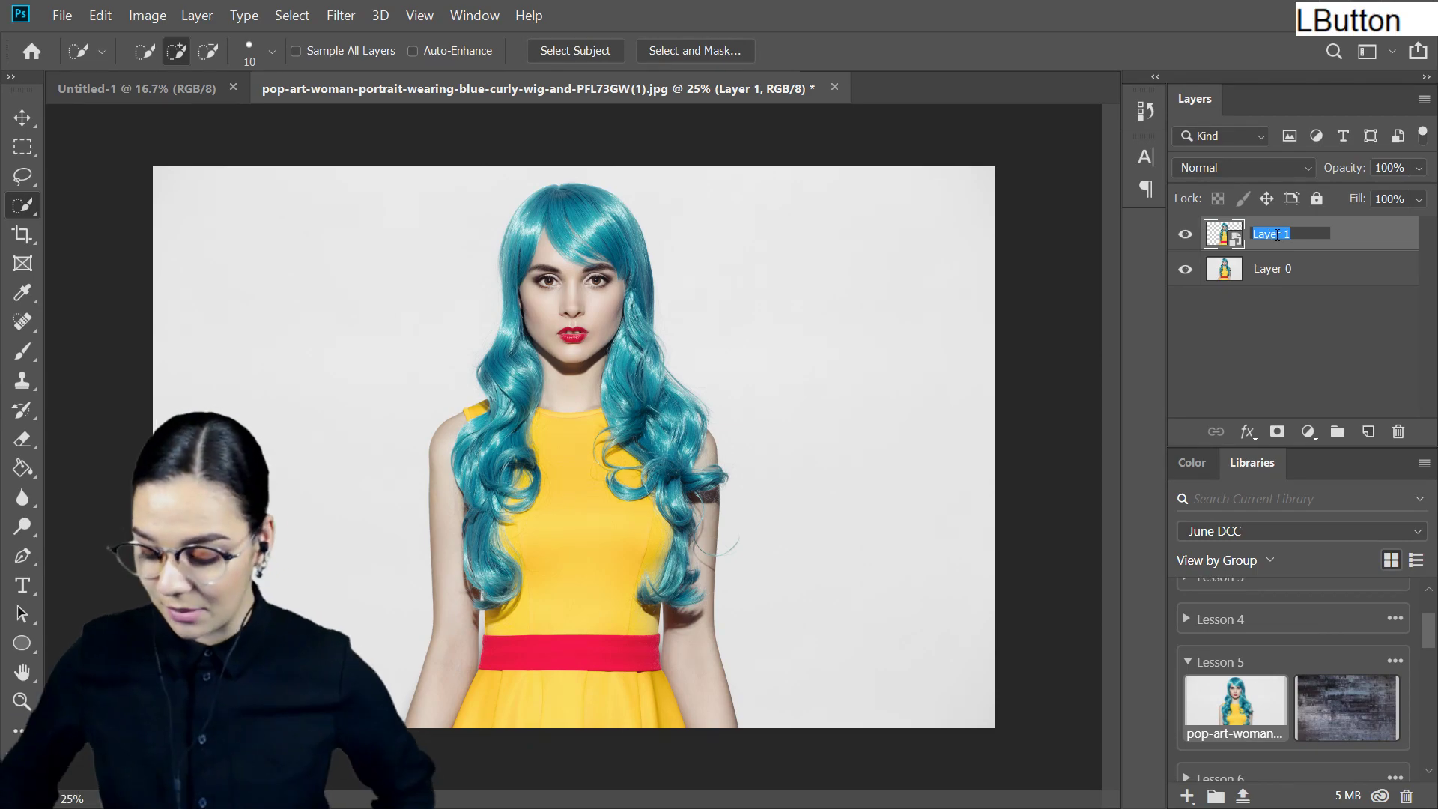
text(Girl)
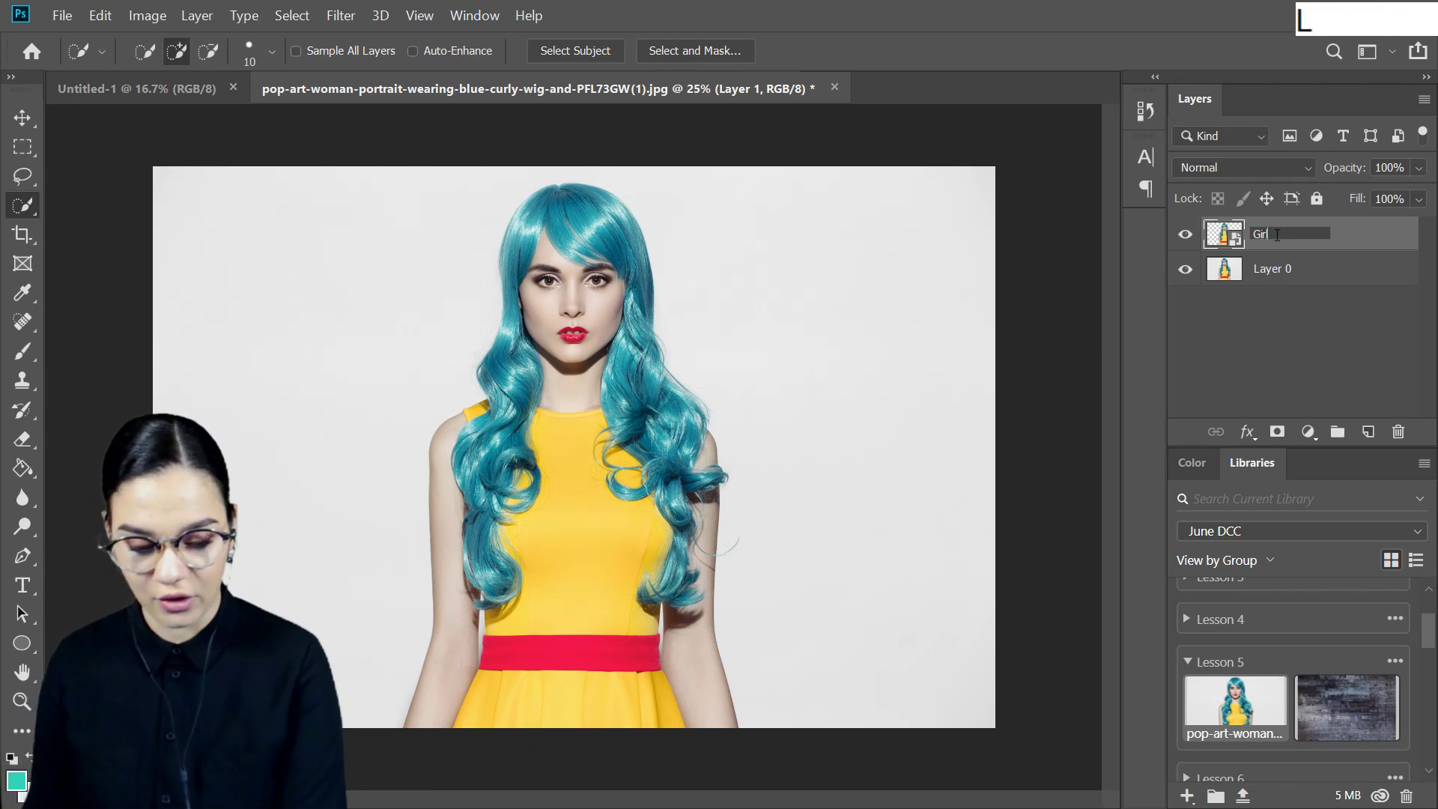
key(Return)
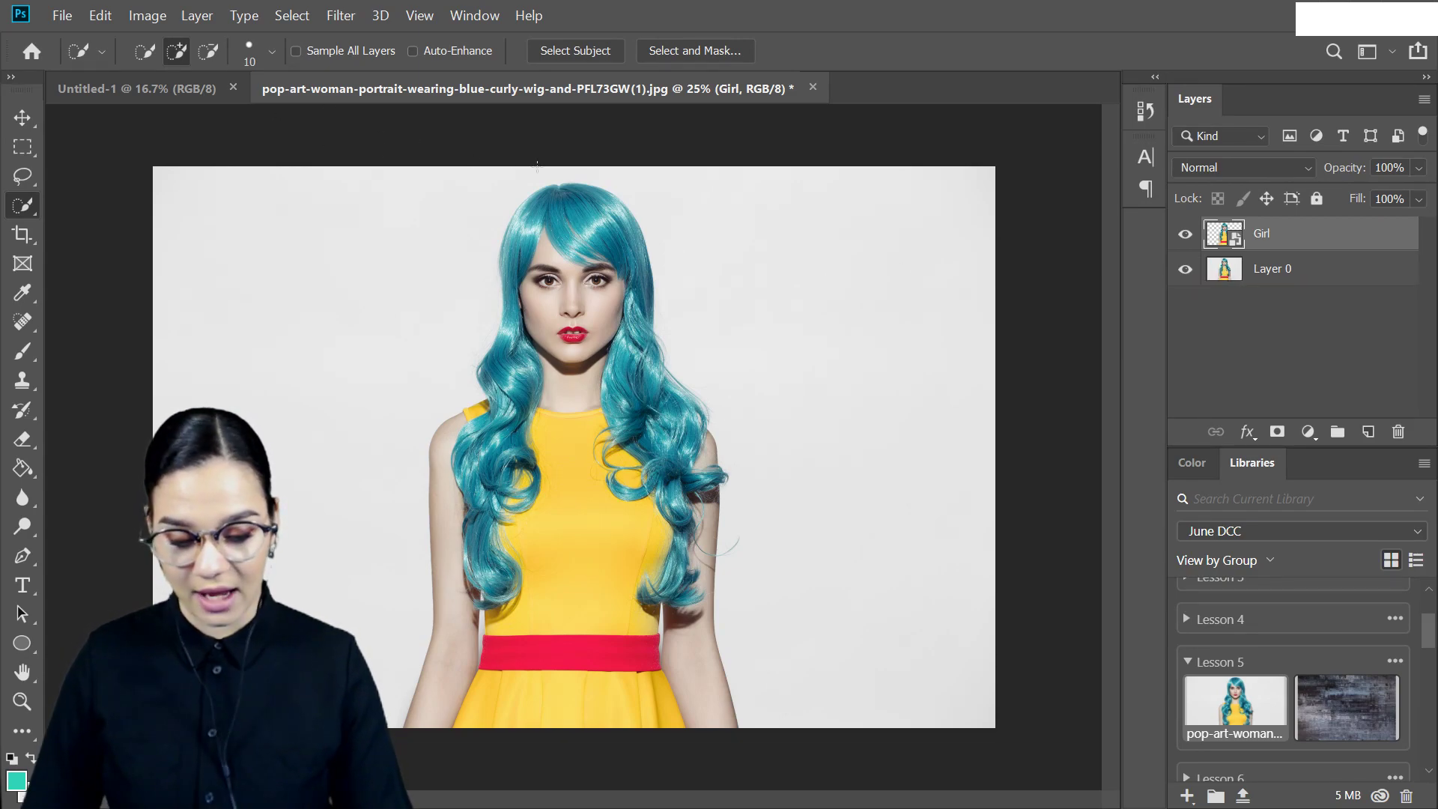
Switch the document to full screen mode with the menu bar and reposition the portrait in the workspace.
key(f)
key(space)
drag(861, 289, 766, 292)
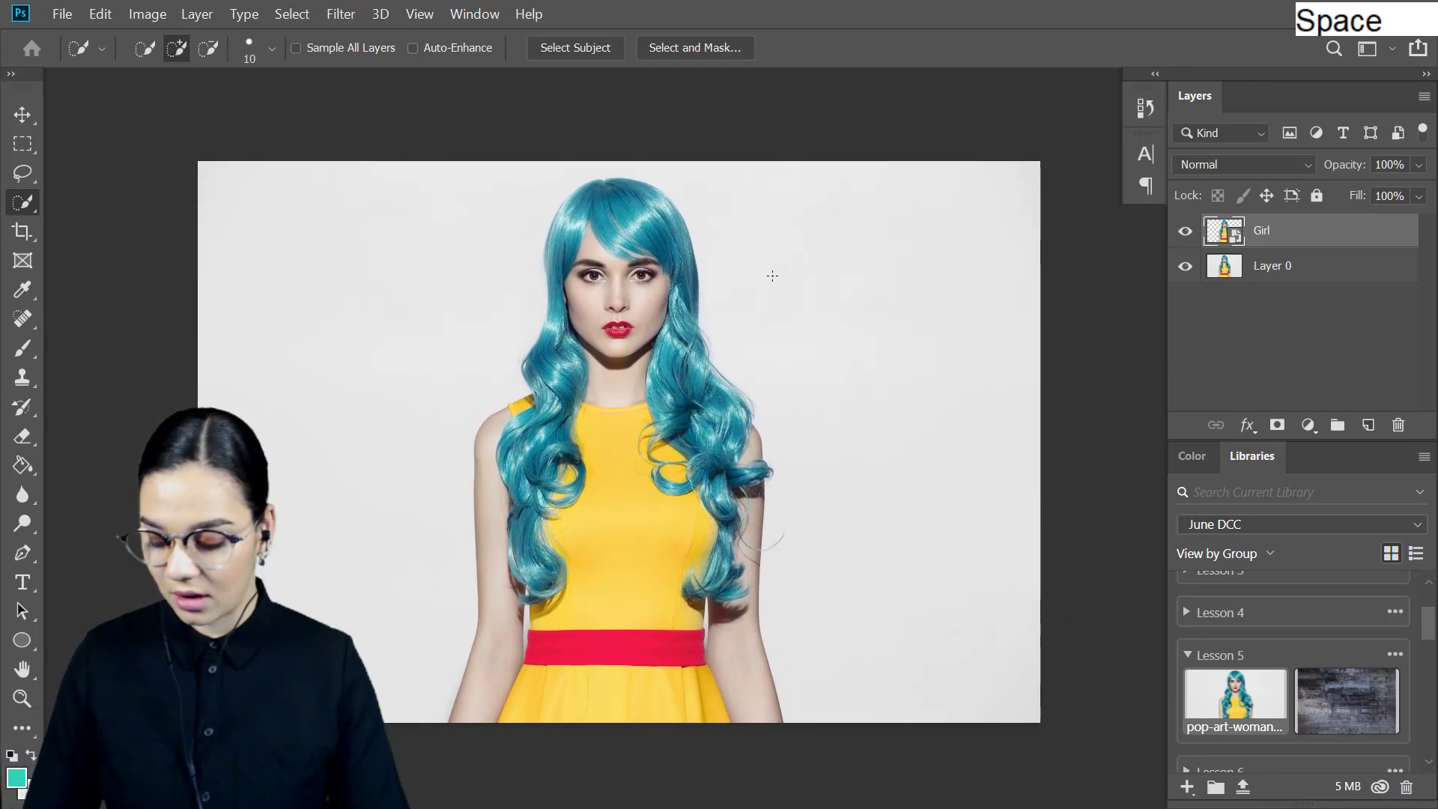
Start a Wave distortion on the Girl layer with the Square type and 1 generator.
click(340, 15)
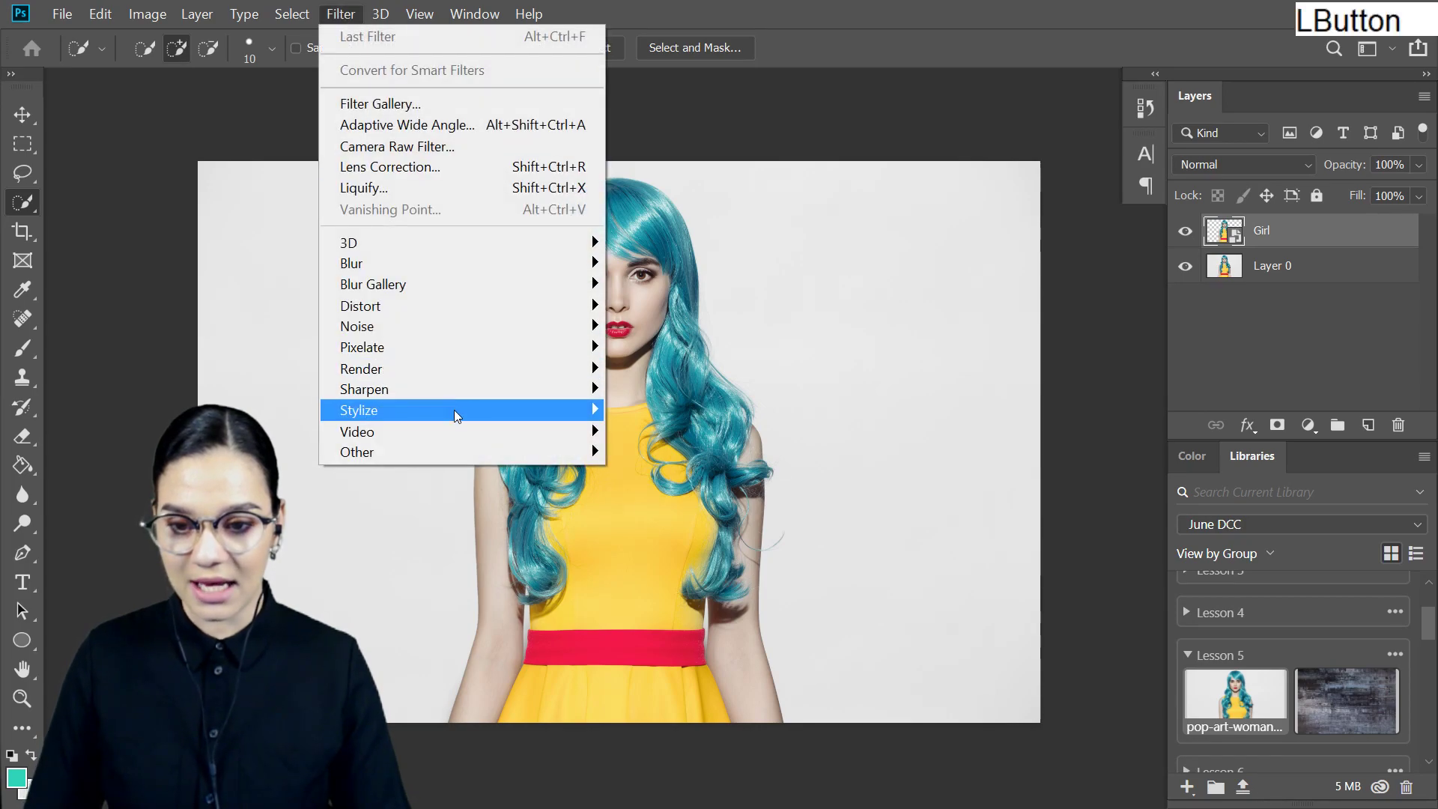
mouse_move(458, 304)
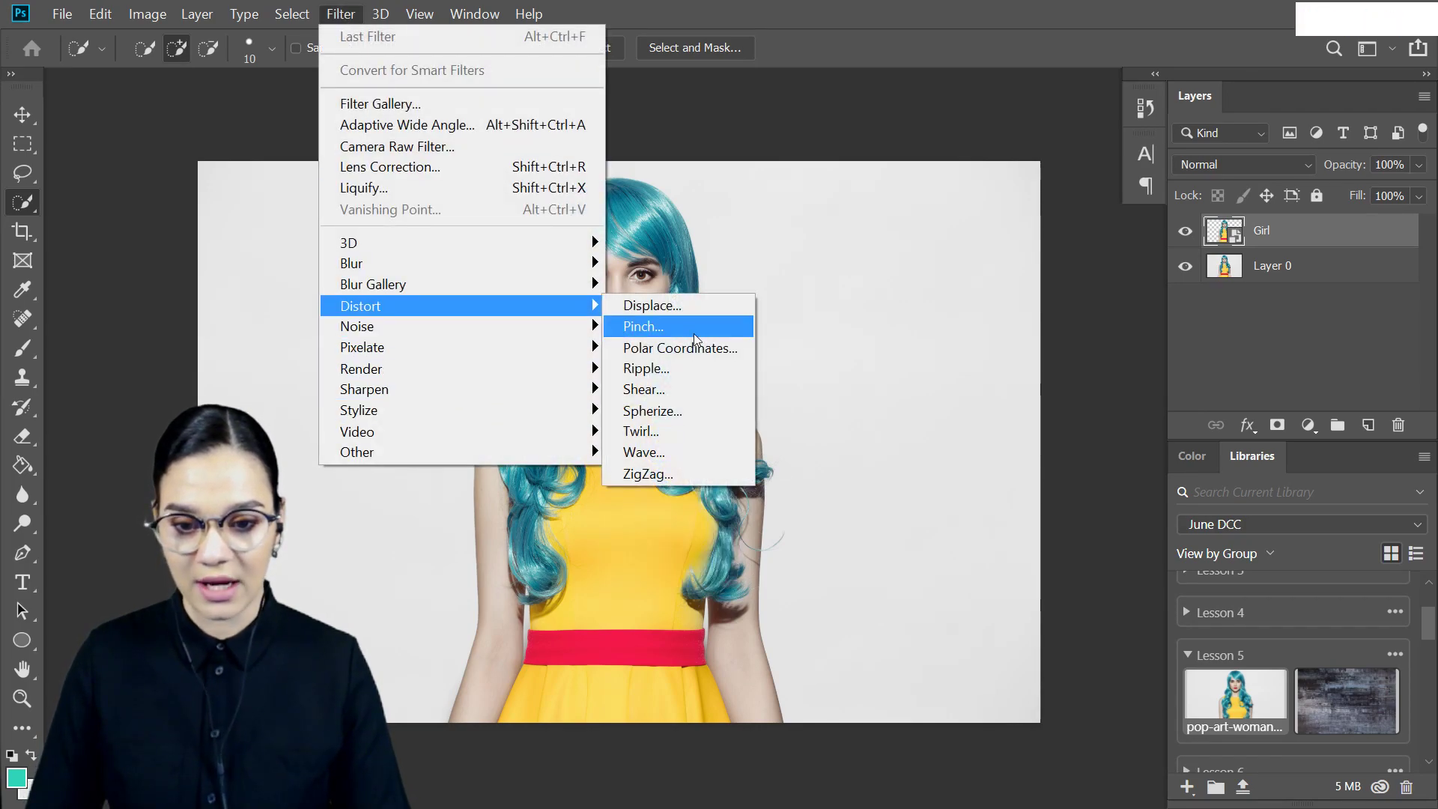
click(700, 451)
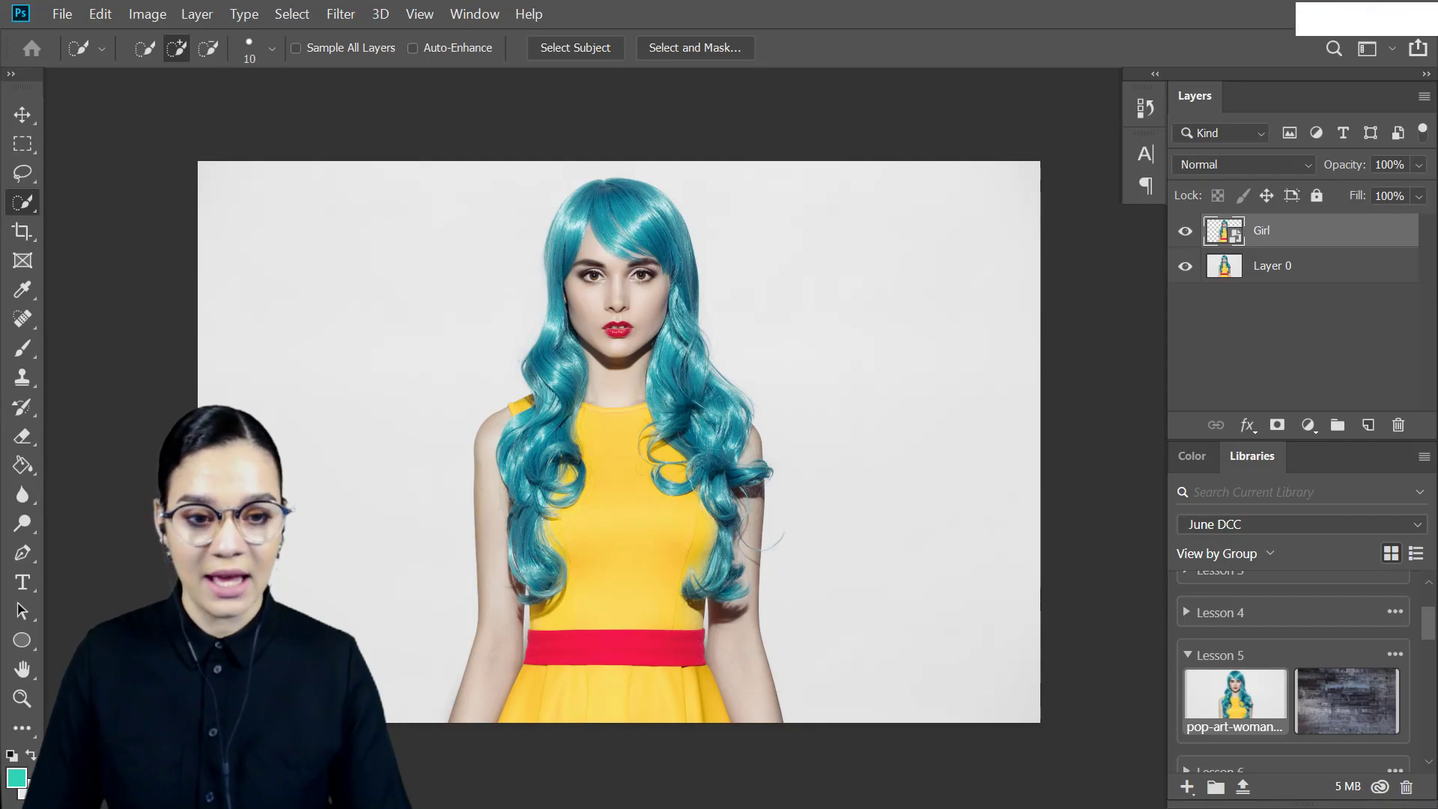
drag(1045, 329, 1133, 158)
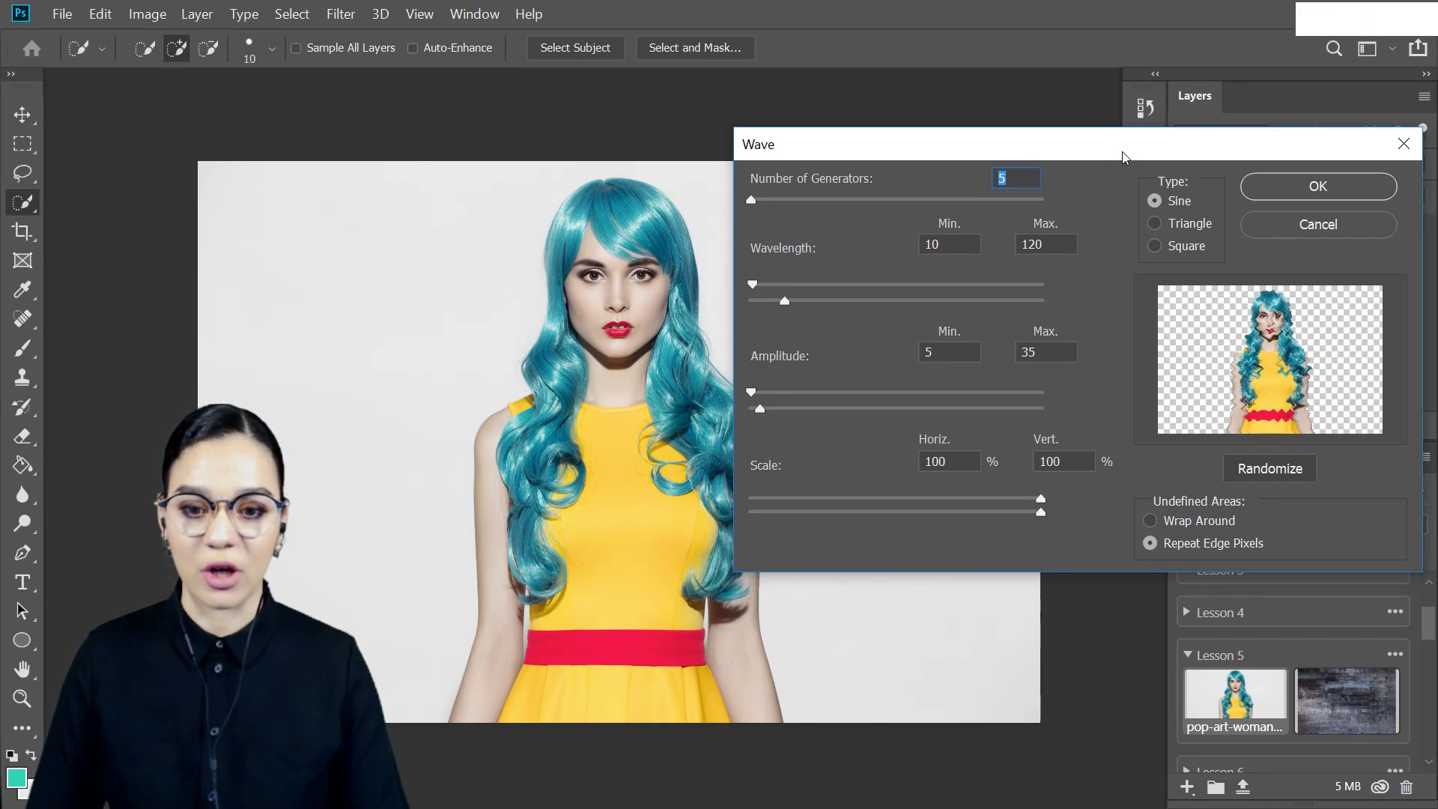
key(space)
drag(443, 450, 628, 462)
click(628, 462)
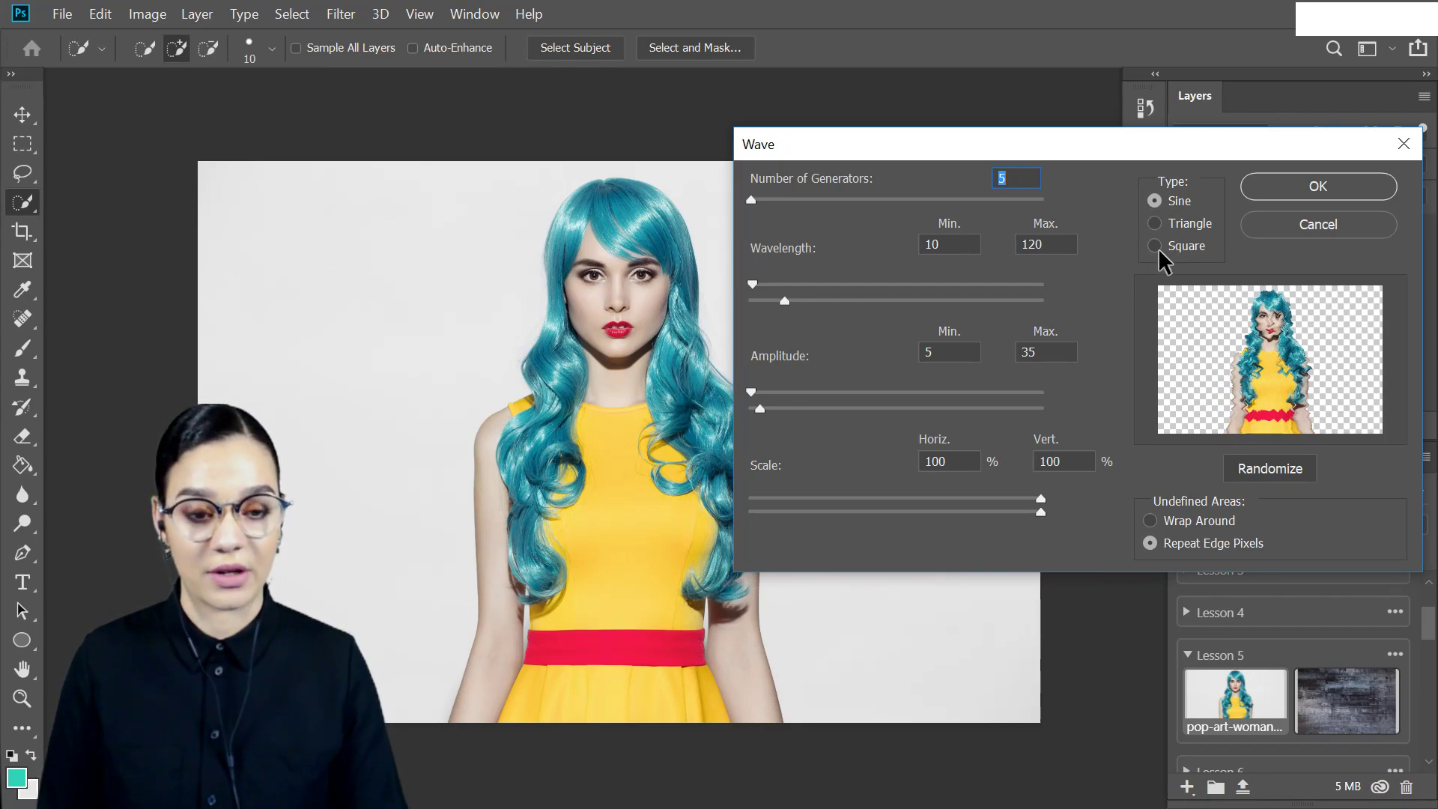
click(1156, 247)
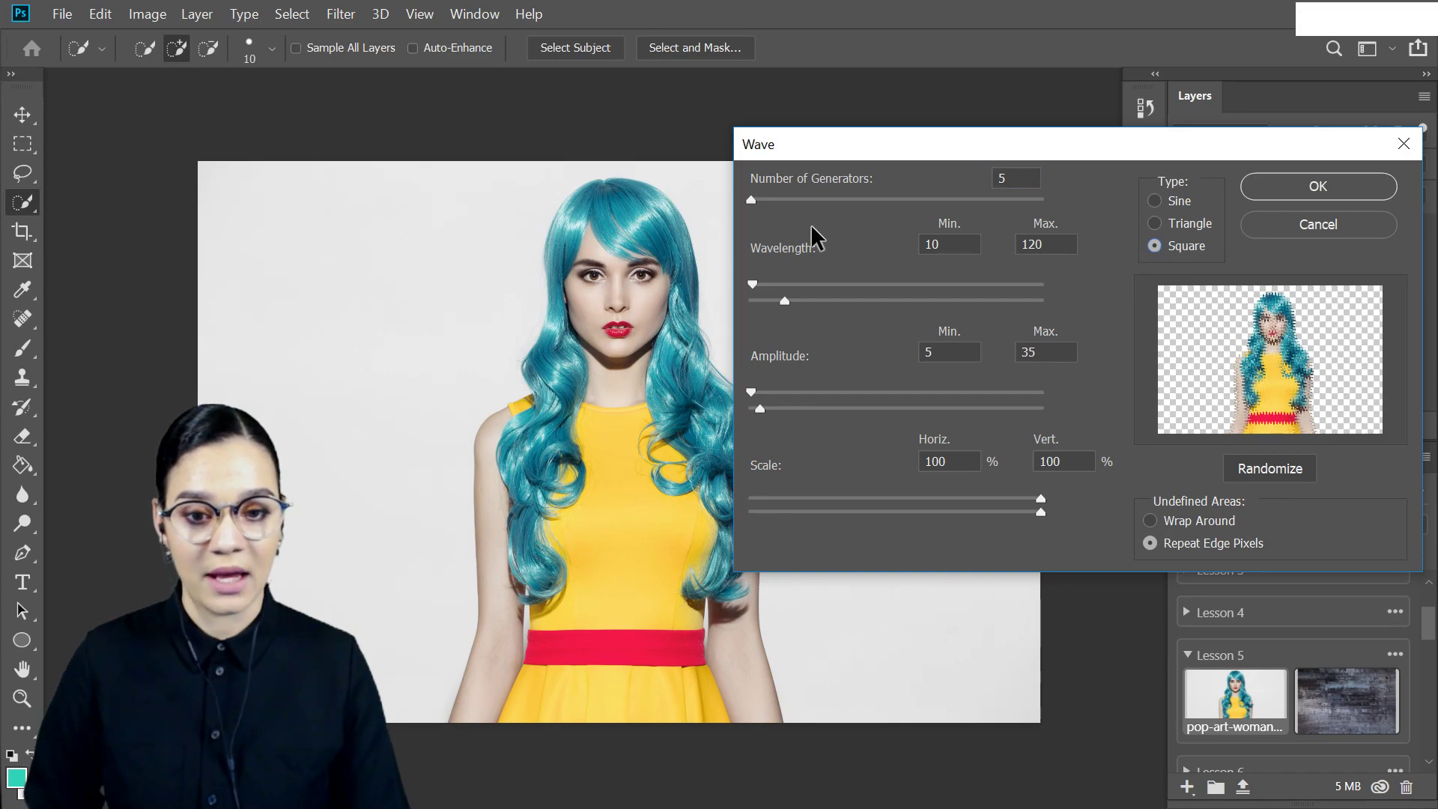
mouse_move(752, 201)
mouse_down()
mouse_move(765, 203)
mouse_move(749, 201)
mouse_up()
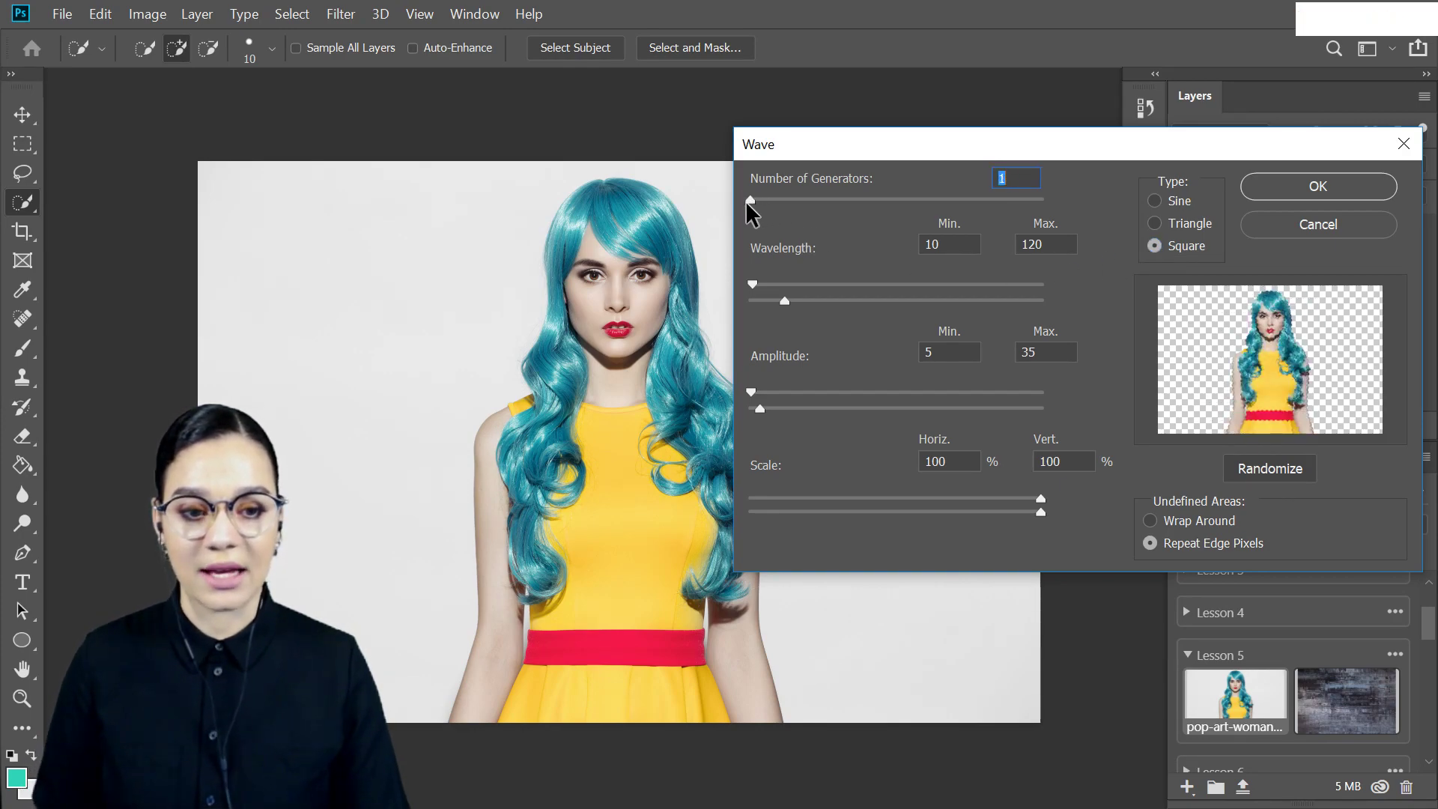
Set the wave's wavelength to 13–329, amplitude to 143–541 and scale to 33% horizontal, 1% vertical, and apply the filter.
drag(753, 285, 851, 303)
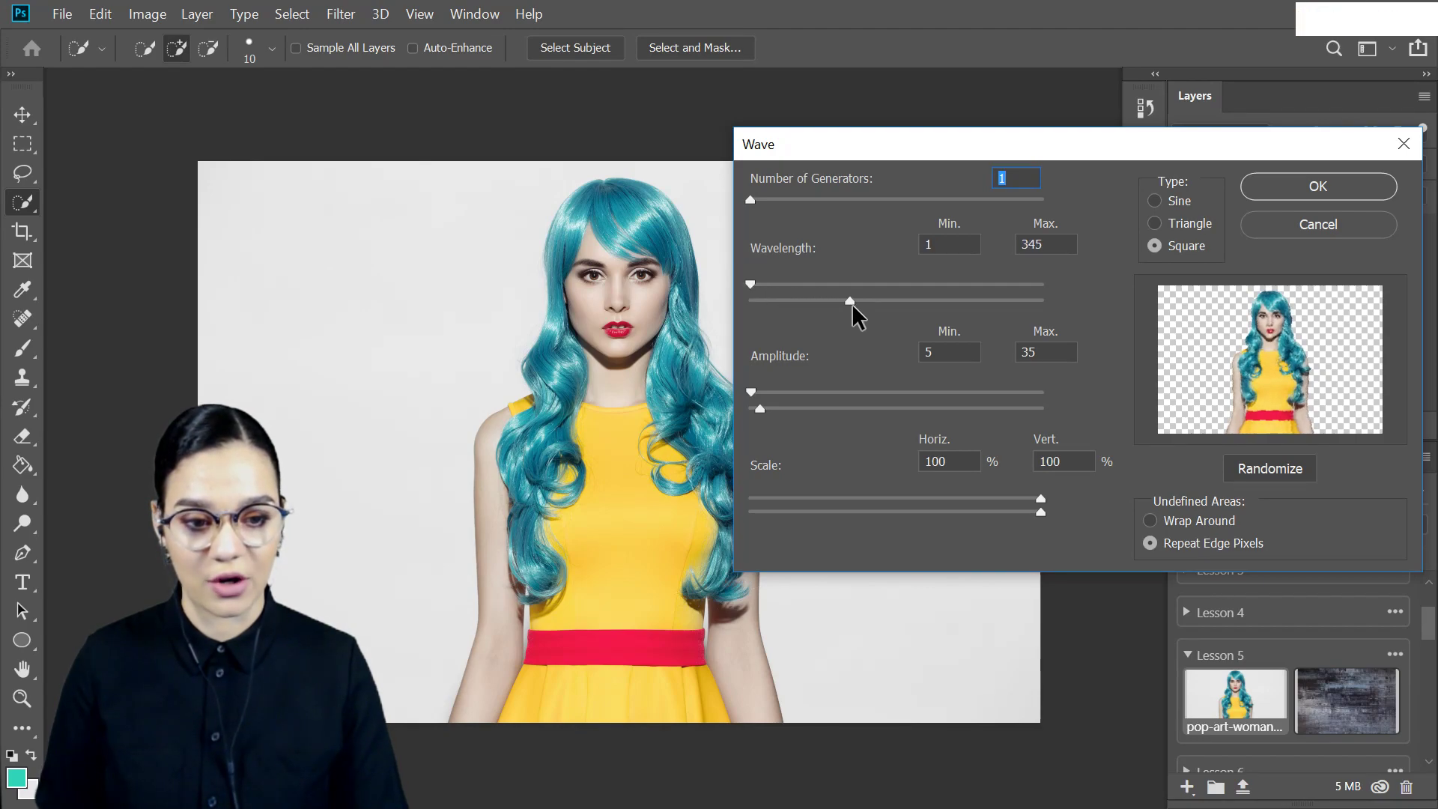
drag(757, 390, 785, 391)
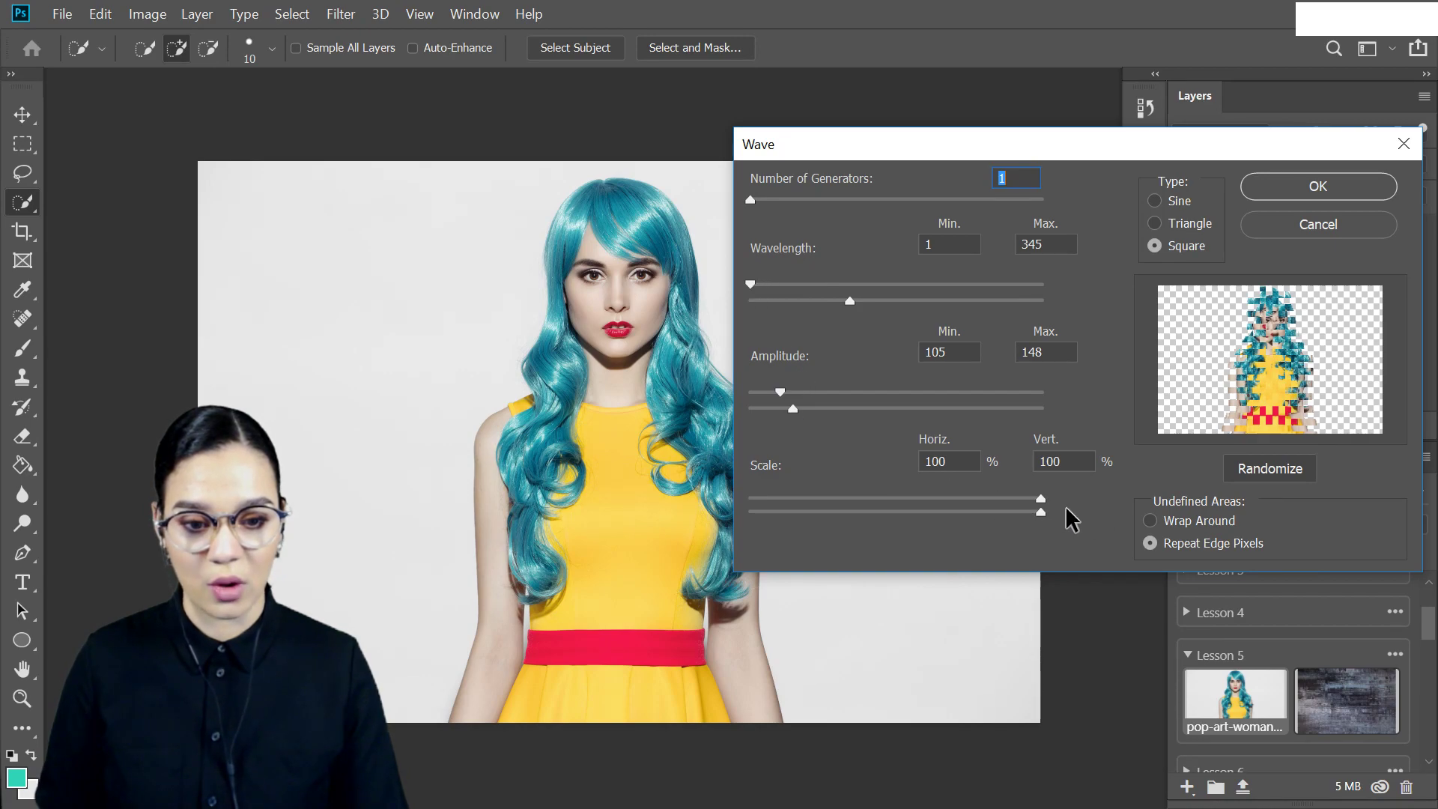
drag(1046, 515, 814, 533)
drag(1034, 502, 737, 517)
drag(645, 531, 857, 524)
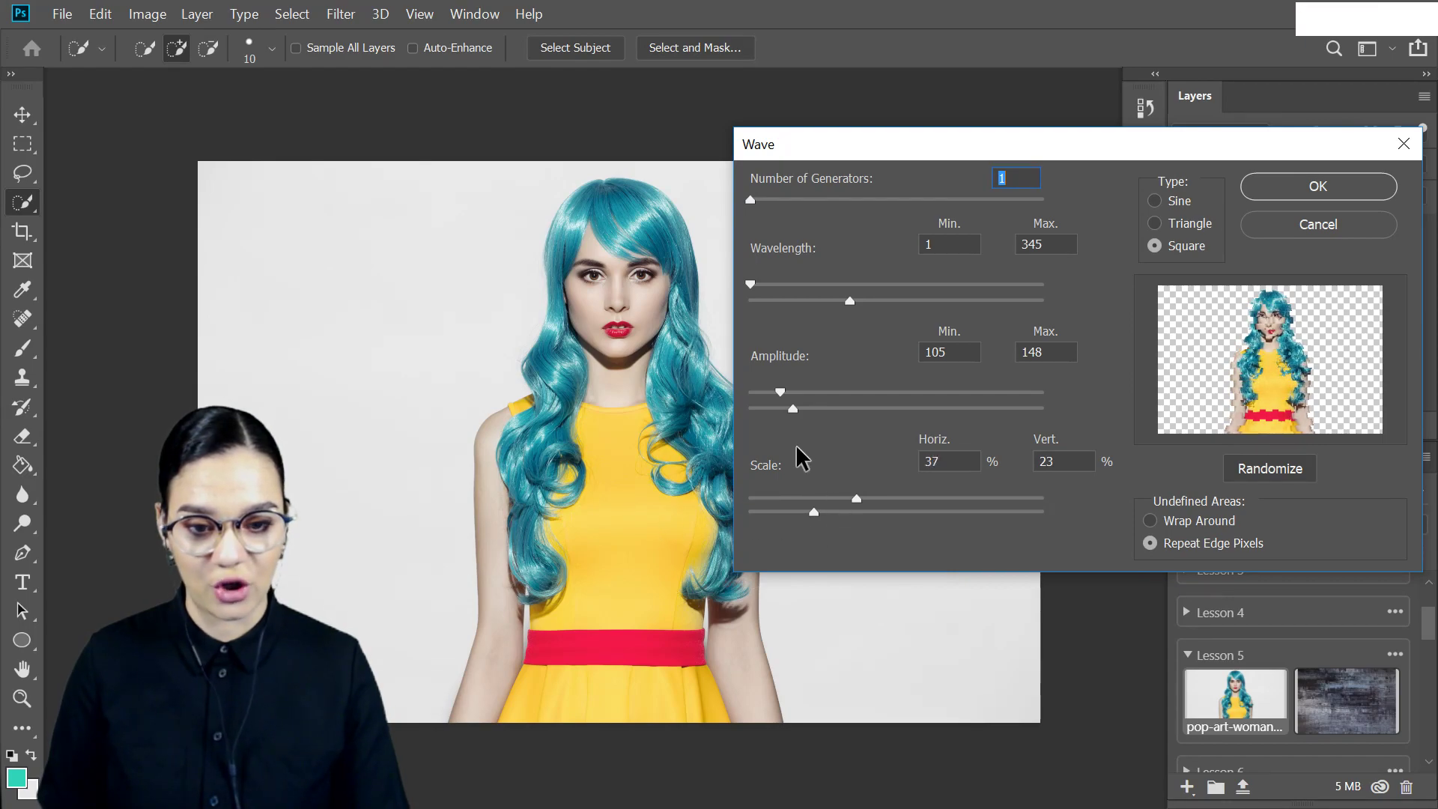
drag(784, 409, 907, 408)
mouse_move(851, 303)
mouse_down()
mouse_move(883, 308)
mouse_move(806, 324)
mouse_move(850, 325)
mouse_up()
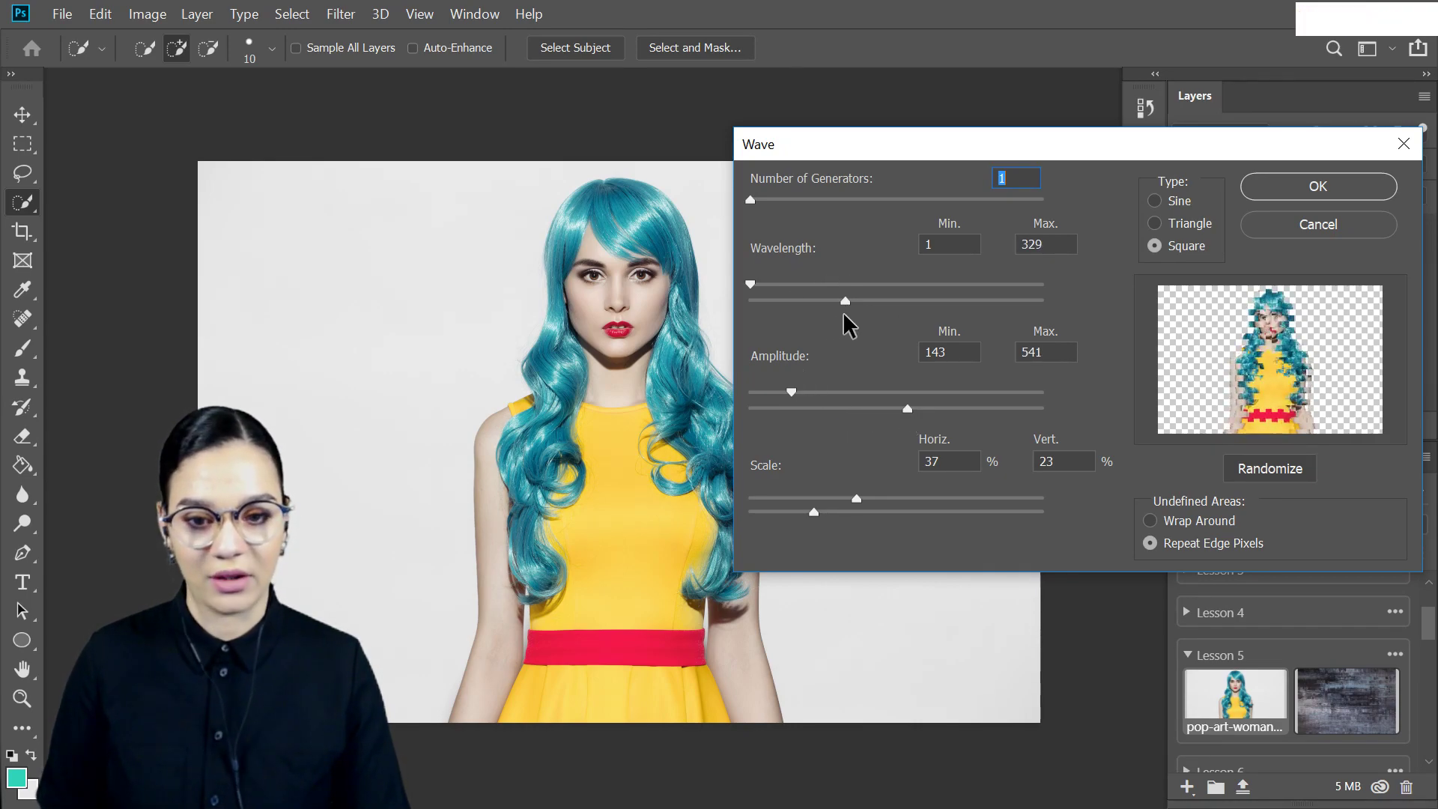
mouse_move(742, 288)
mouse_down()
mouse_move(774, 290)
mouse_move(753, 286)
mouse_up()
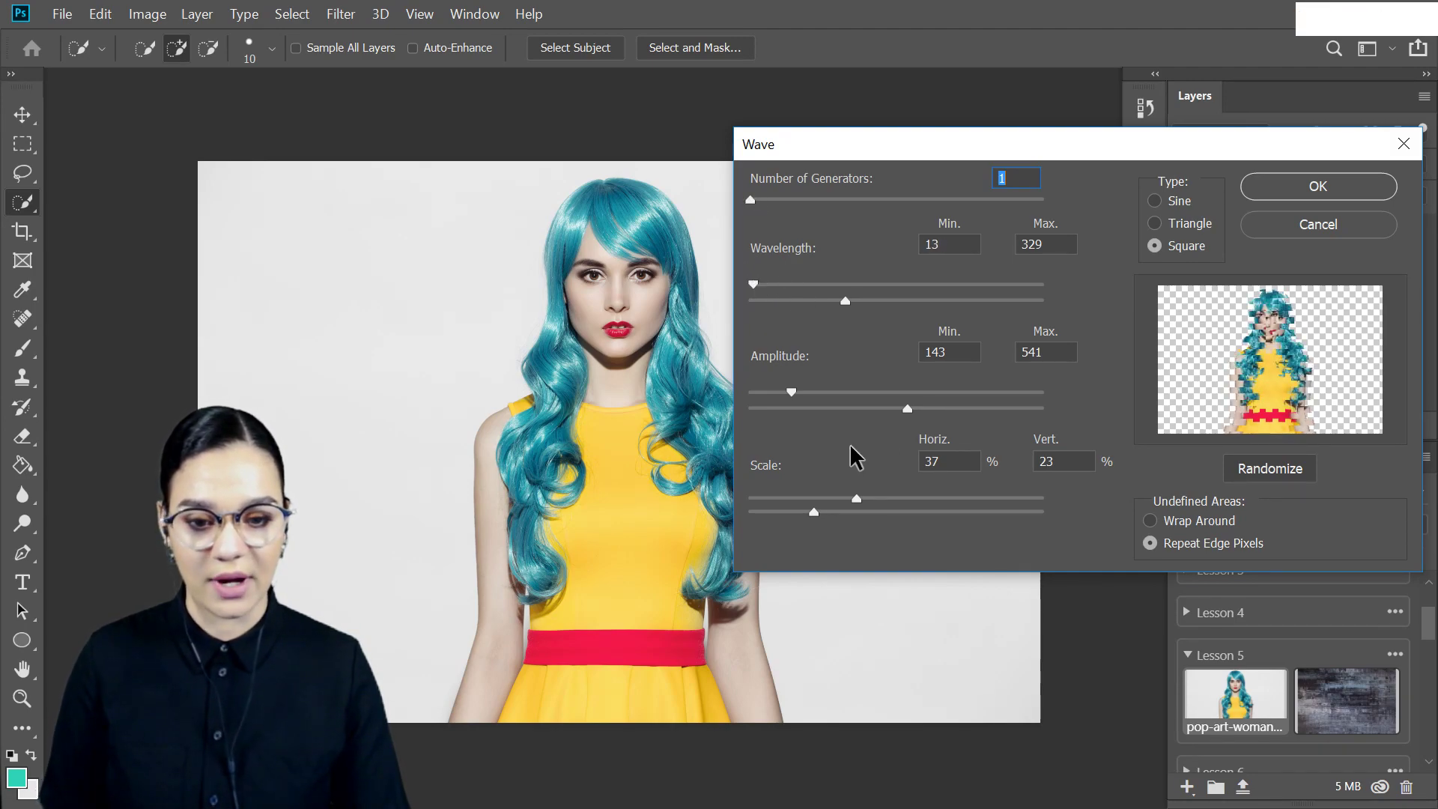
mouse_move(863, 500)
mouse_down()
mouse_move(749, 498)
mouse_move(802, 520)
mouse_move(740, 507)
mouse_move(849, 506)
mouse_up()
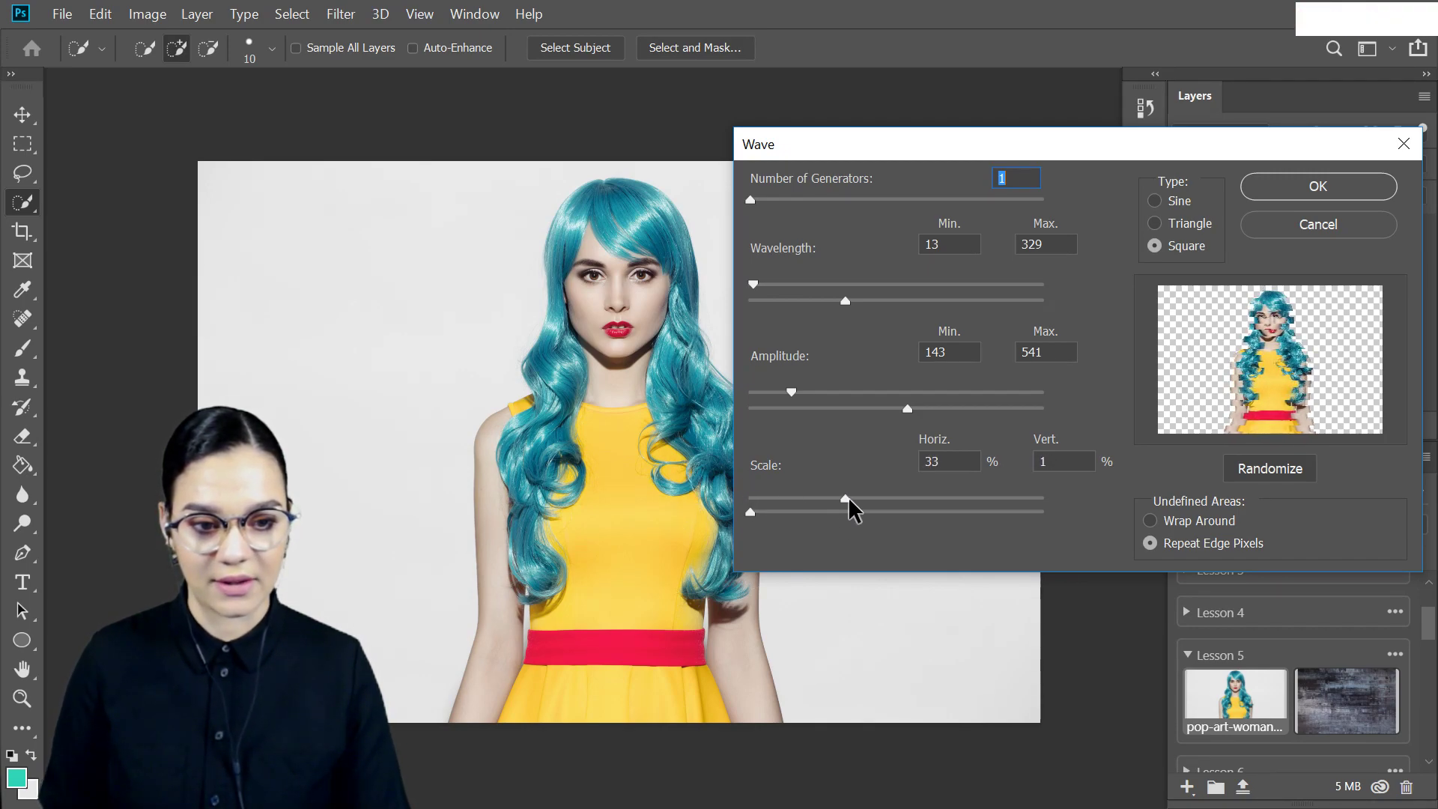
click(1322, 194)
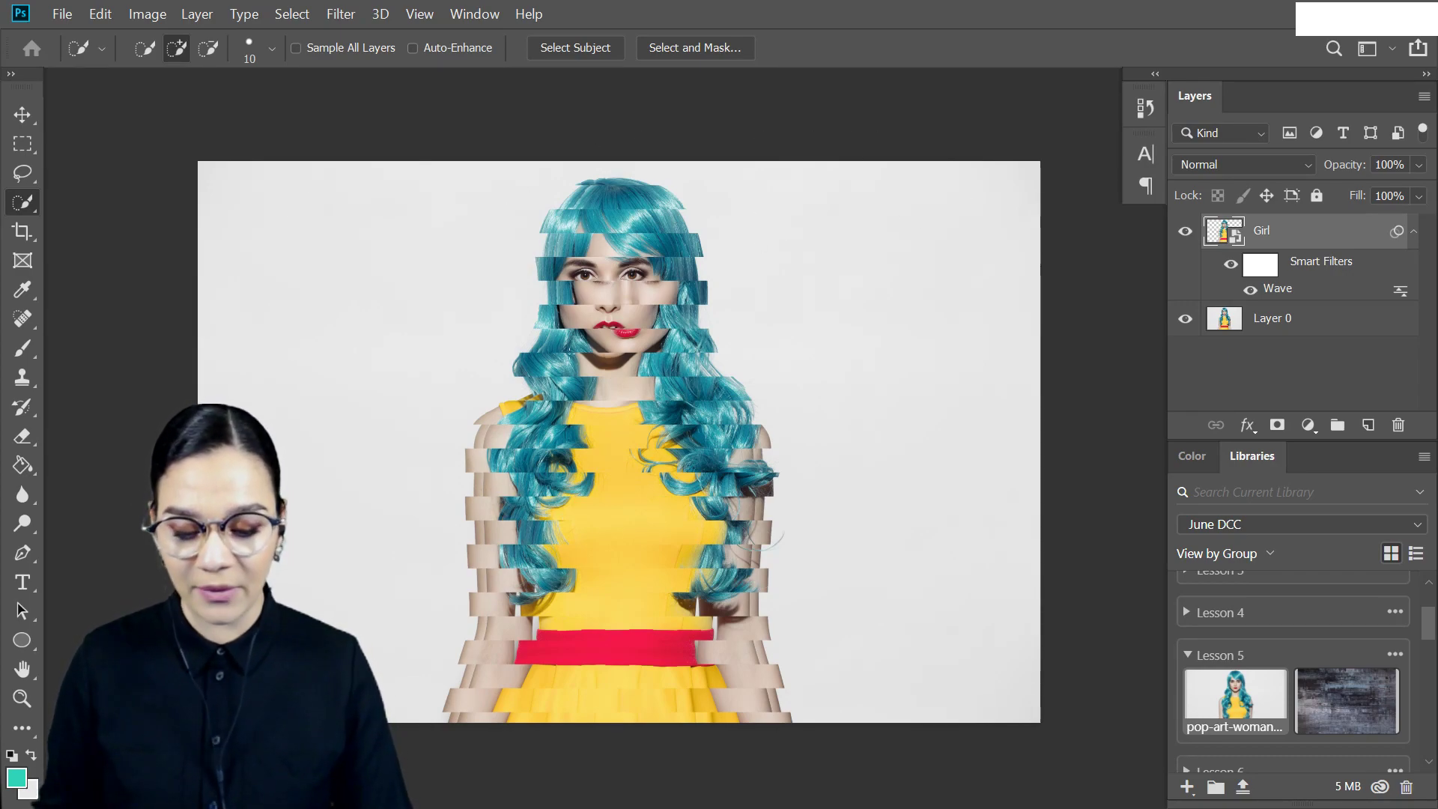
Apply a second Square Wave filter to Girl with wavelength 167–325, amplitude 575–579 and scale 40% horizontal, 7% vertical.
click(339, 14)
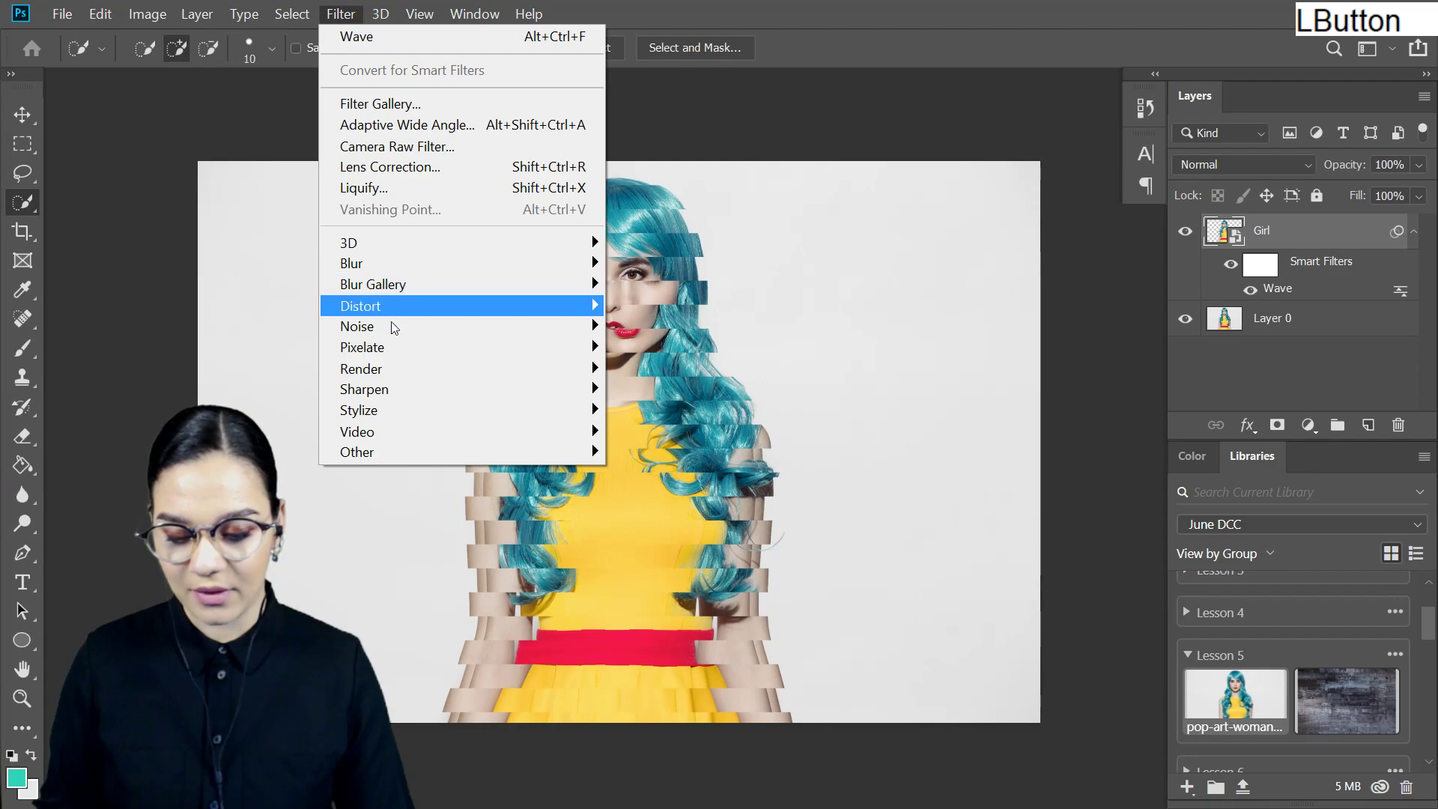
mouse_move(408, 310)
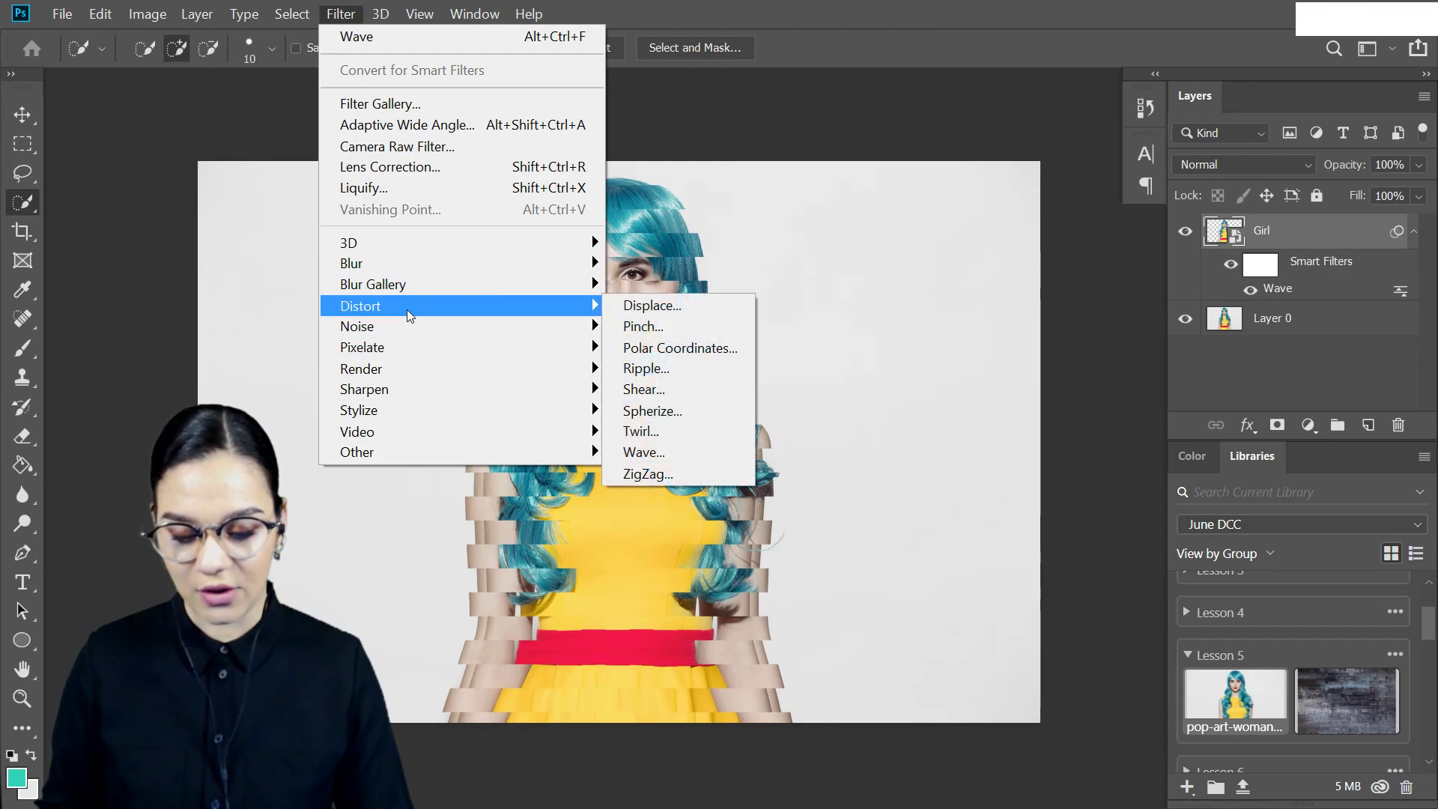
click(686, 452)
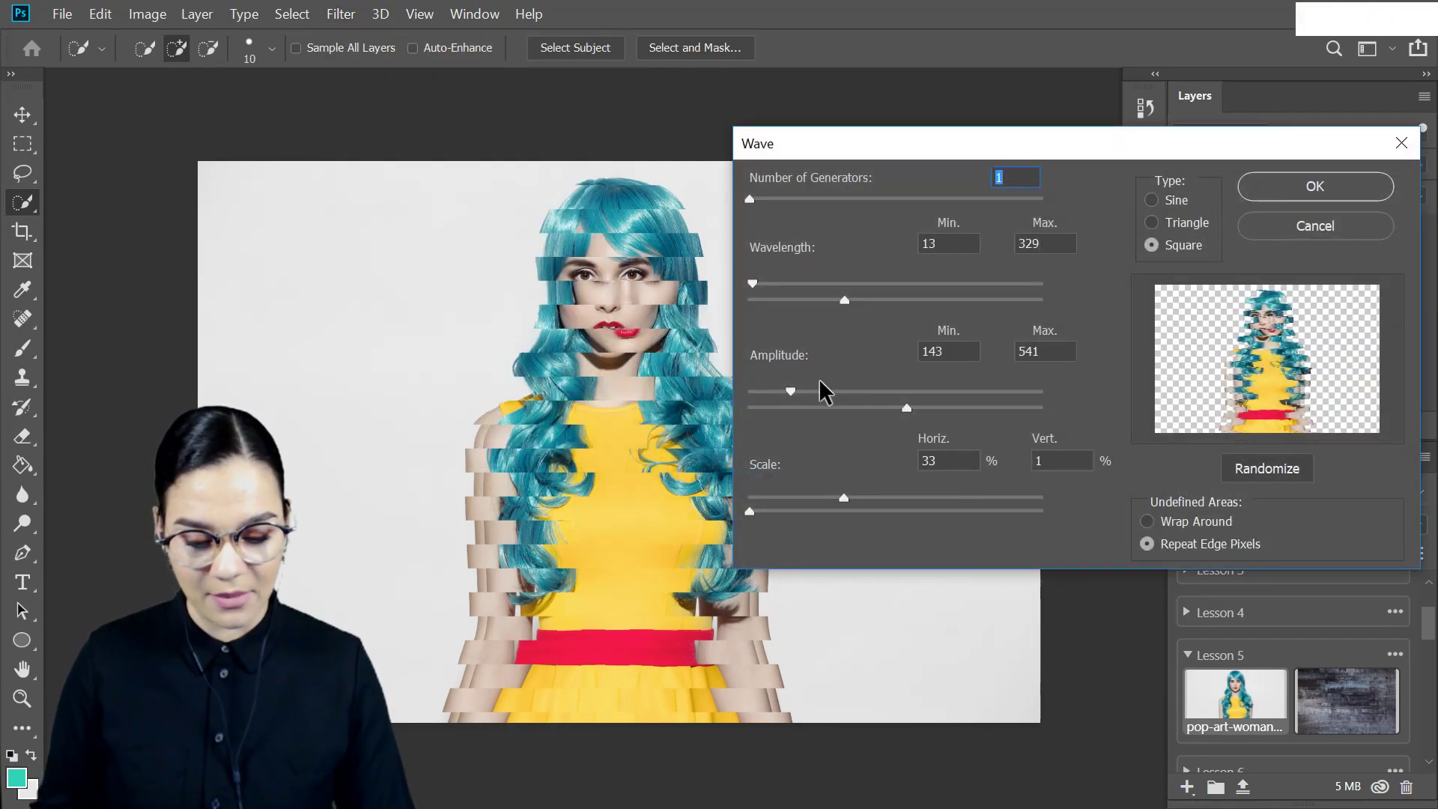
mouse_move(850, 501)
mouse_down()
mouse_move(761, 504)
mouse_move(844, 514)
mouse_move(830, 509)
mouse_up()
drag(779, 403, 912, 401)
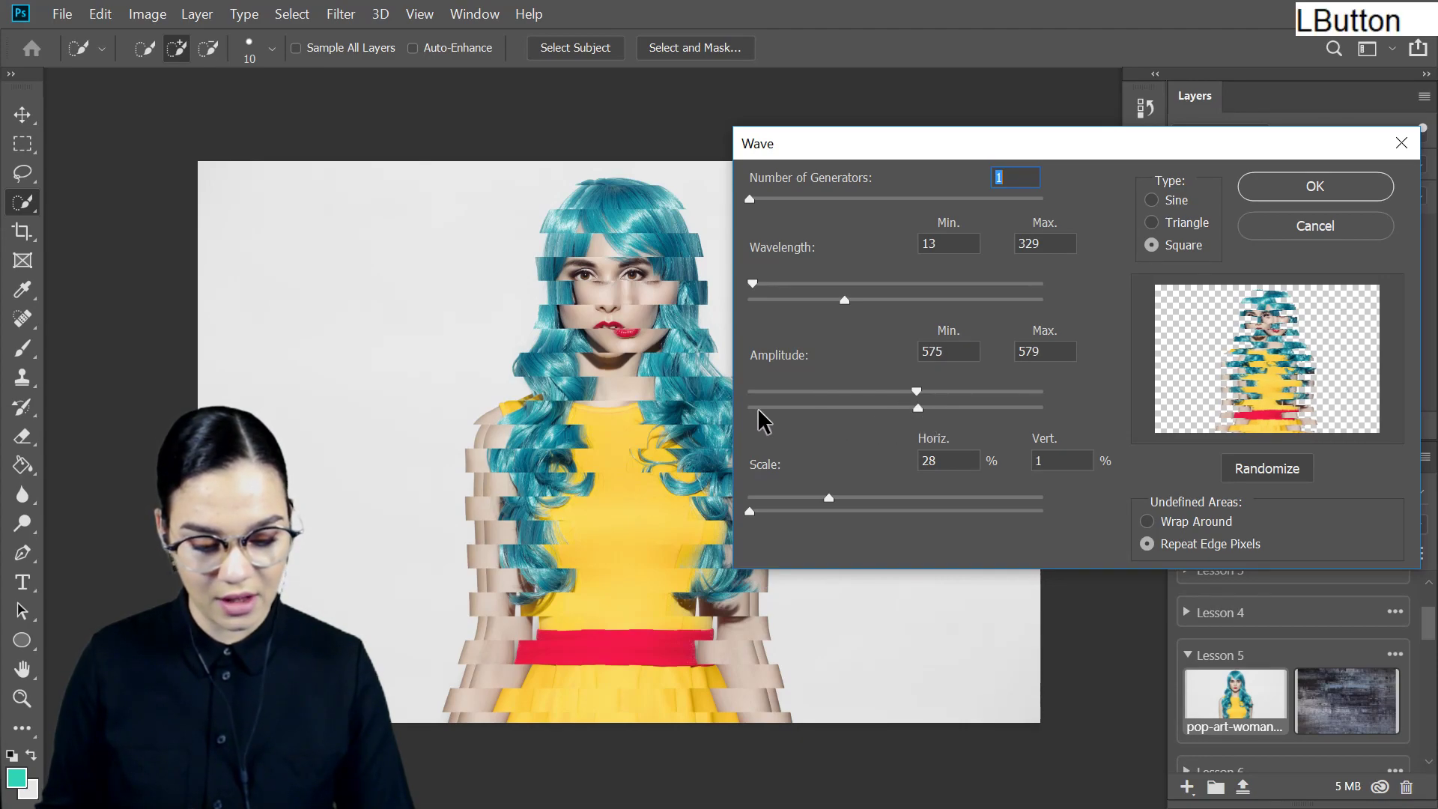
drag(750, 510, 769, 510)
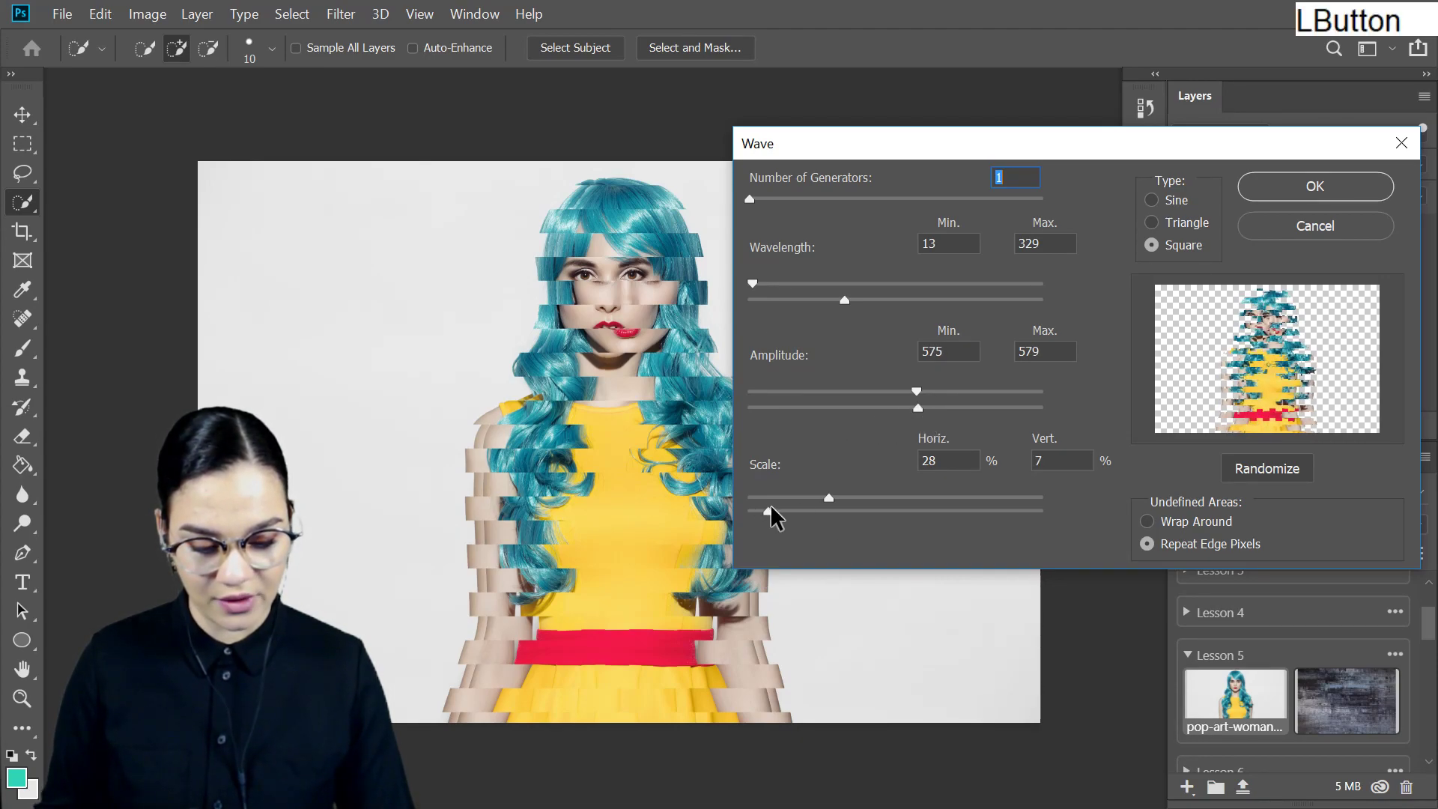
drag(754, 291, 843, 309)
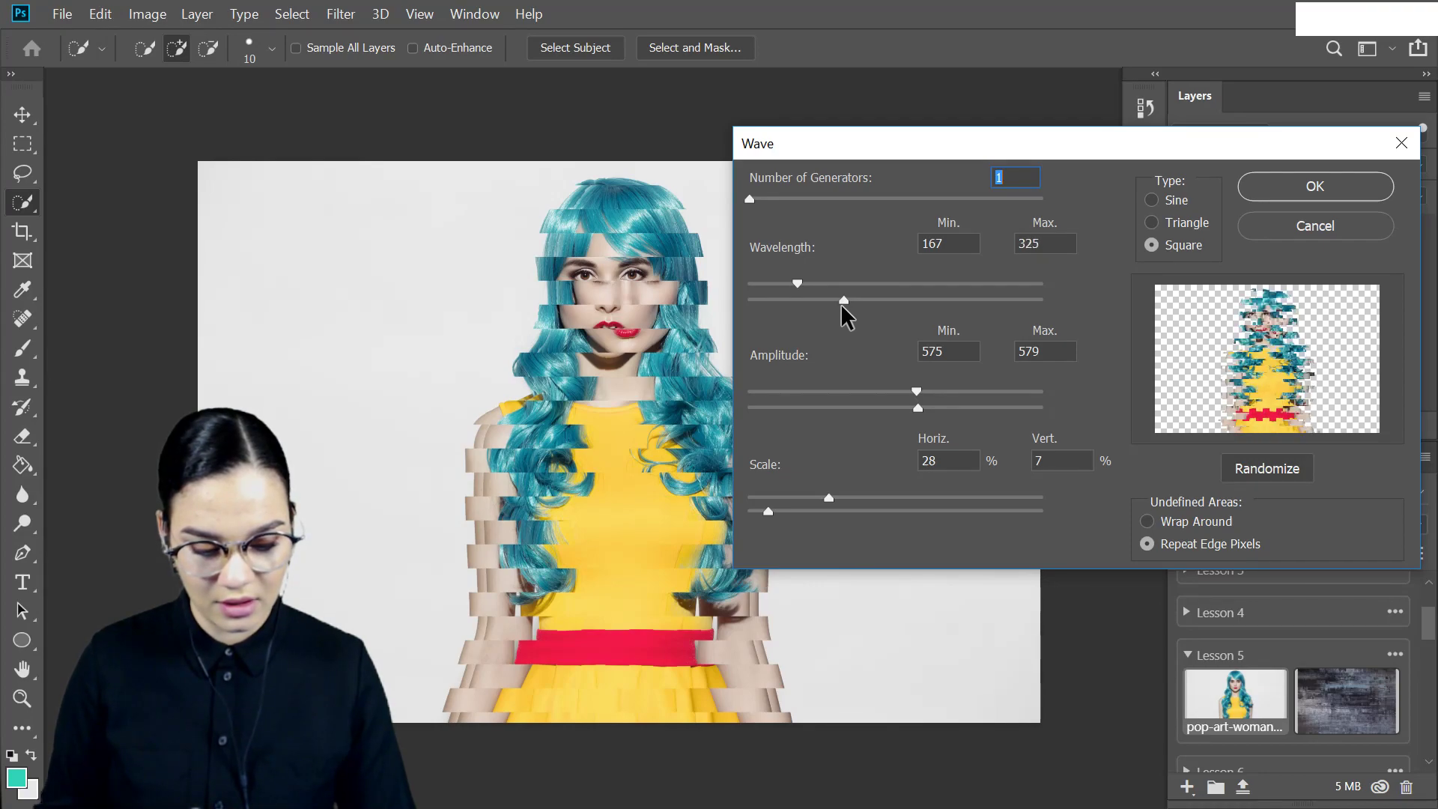
drag(829, 498, 862, 500)
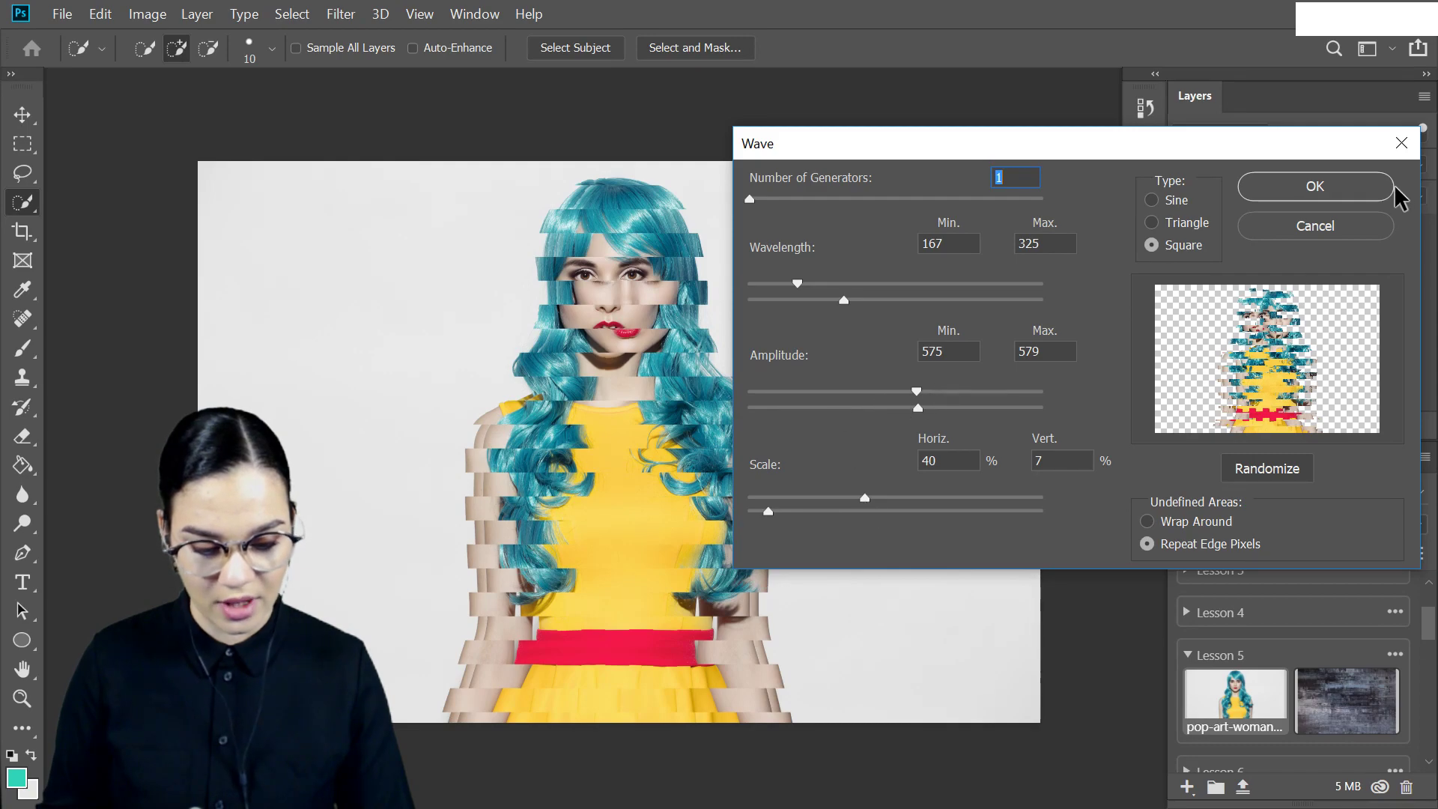
click(1316, 192)
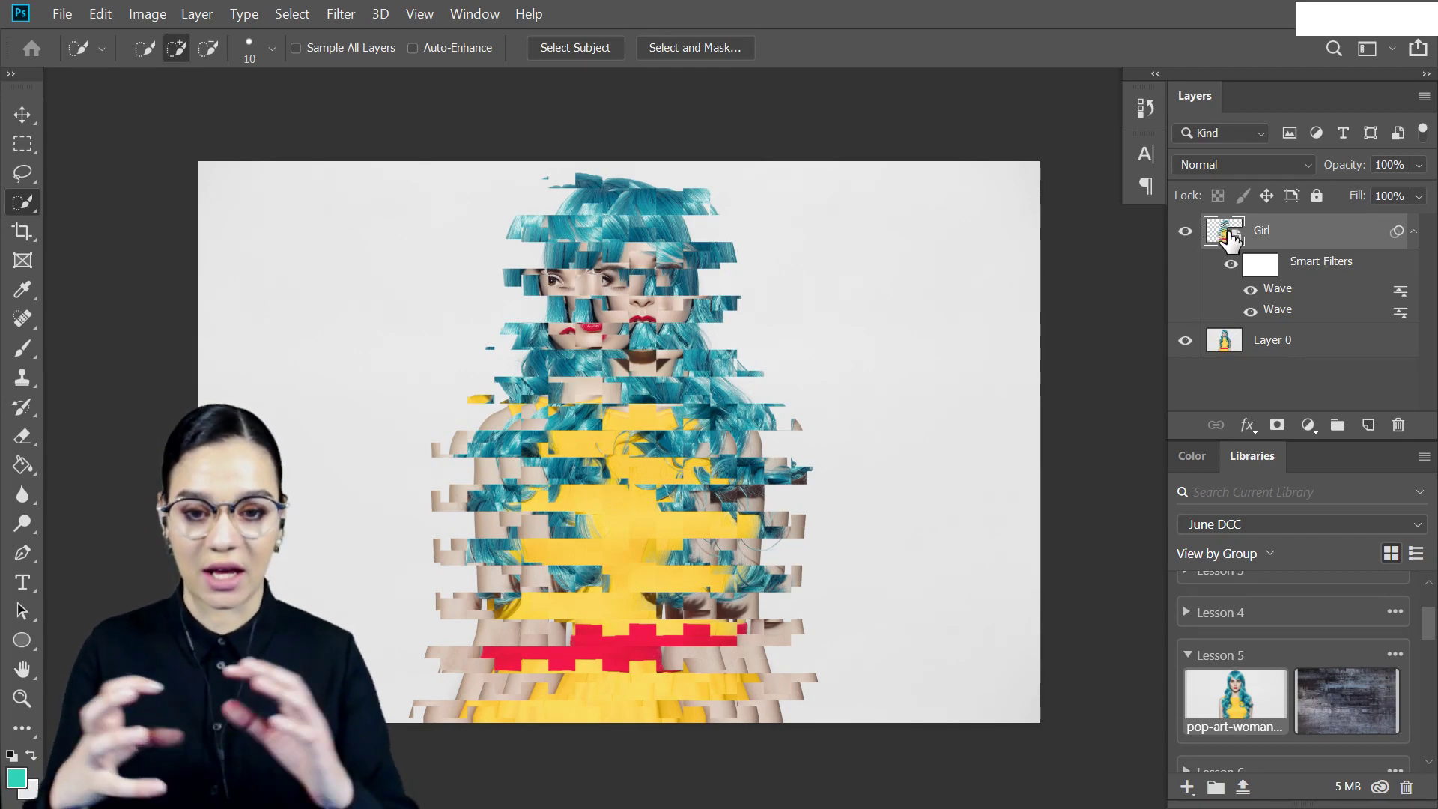
Create a new layer named white directly above Layer 0.
click(1296, 347)
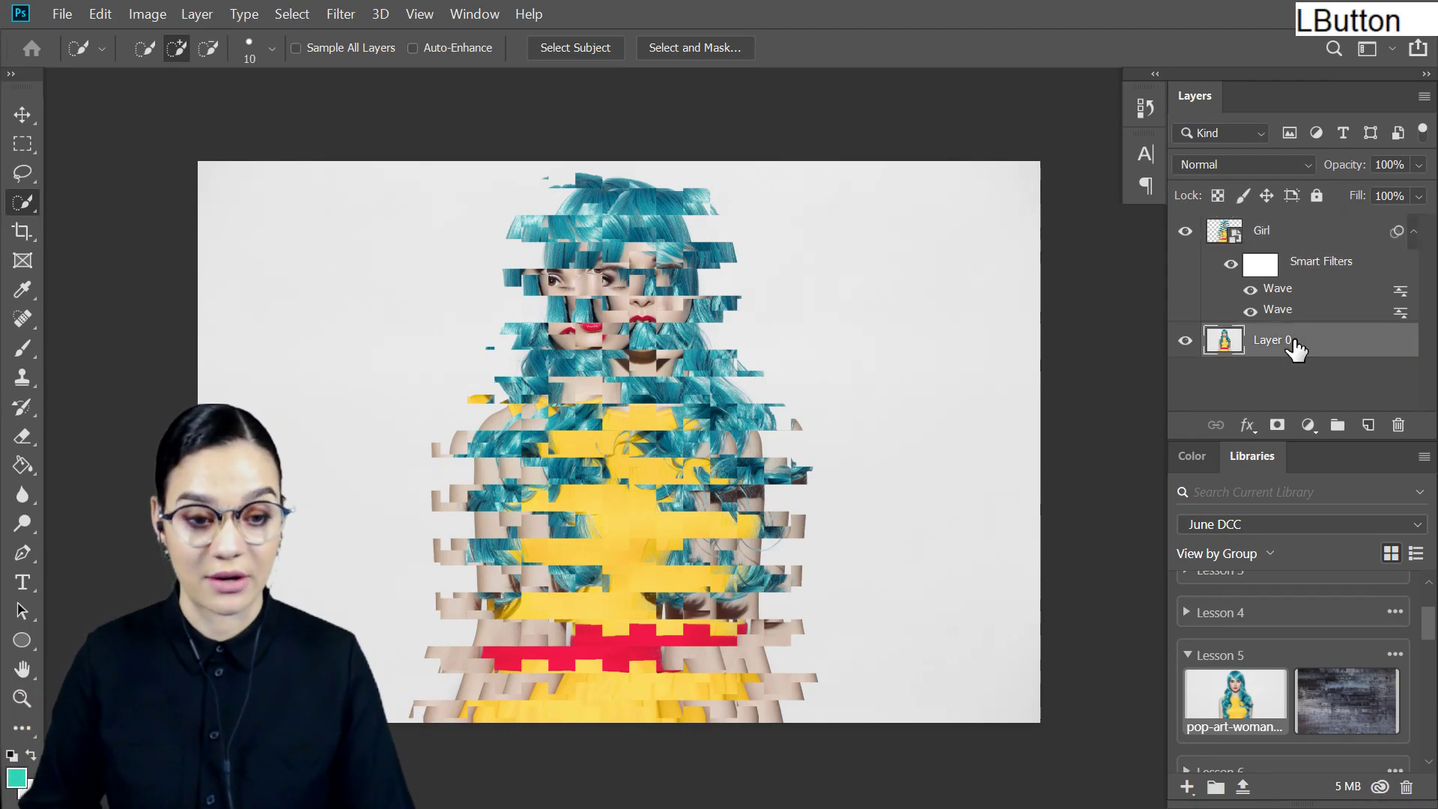
key(ctrl+shift+n)
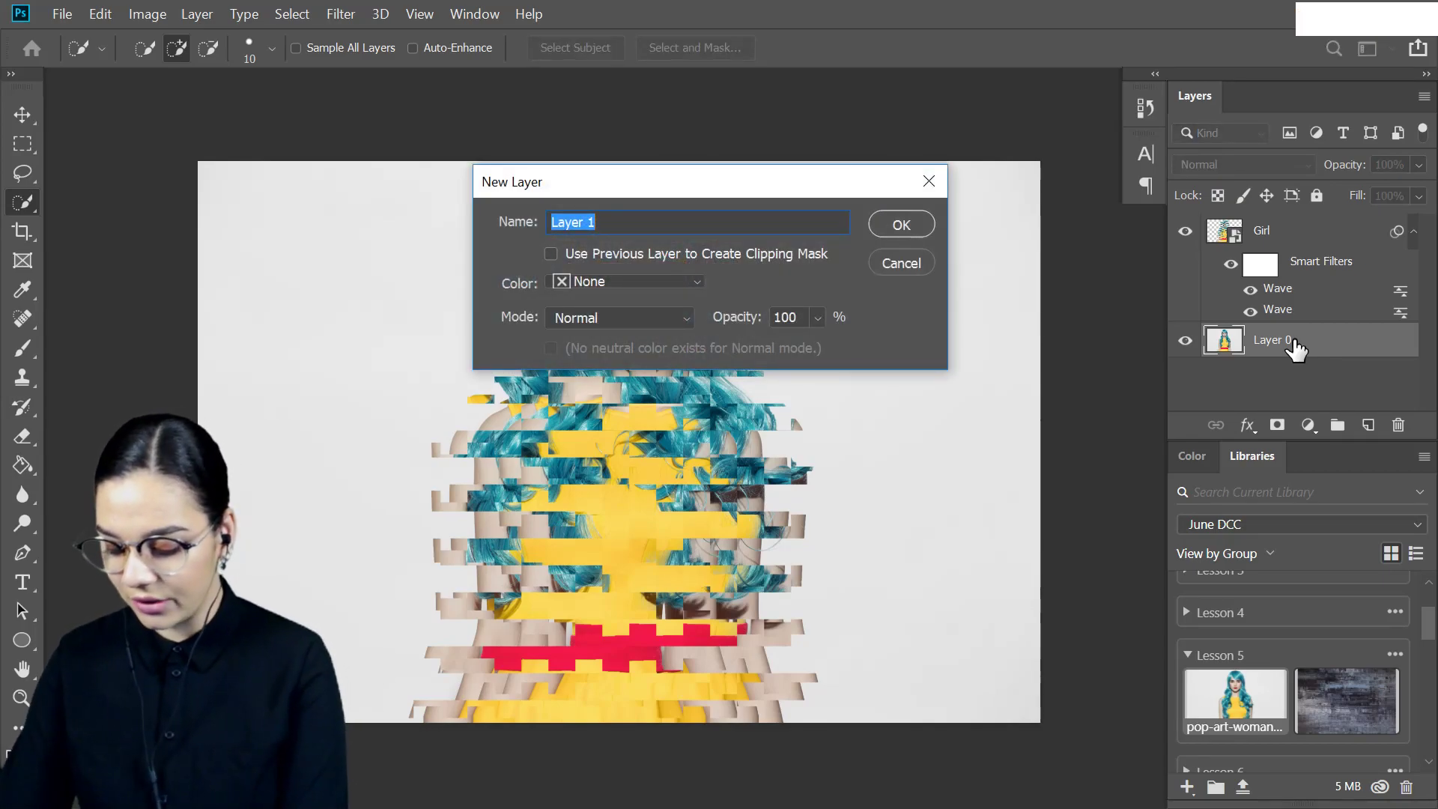
text(white)
key(Return)
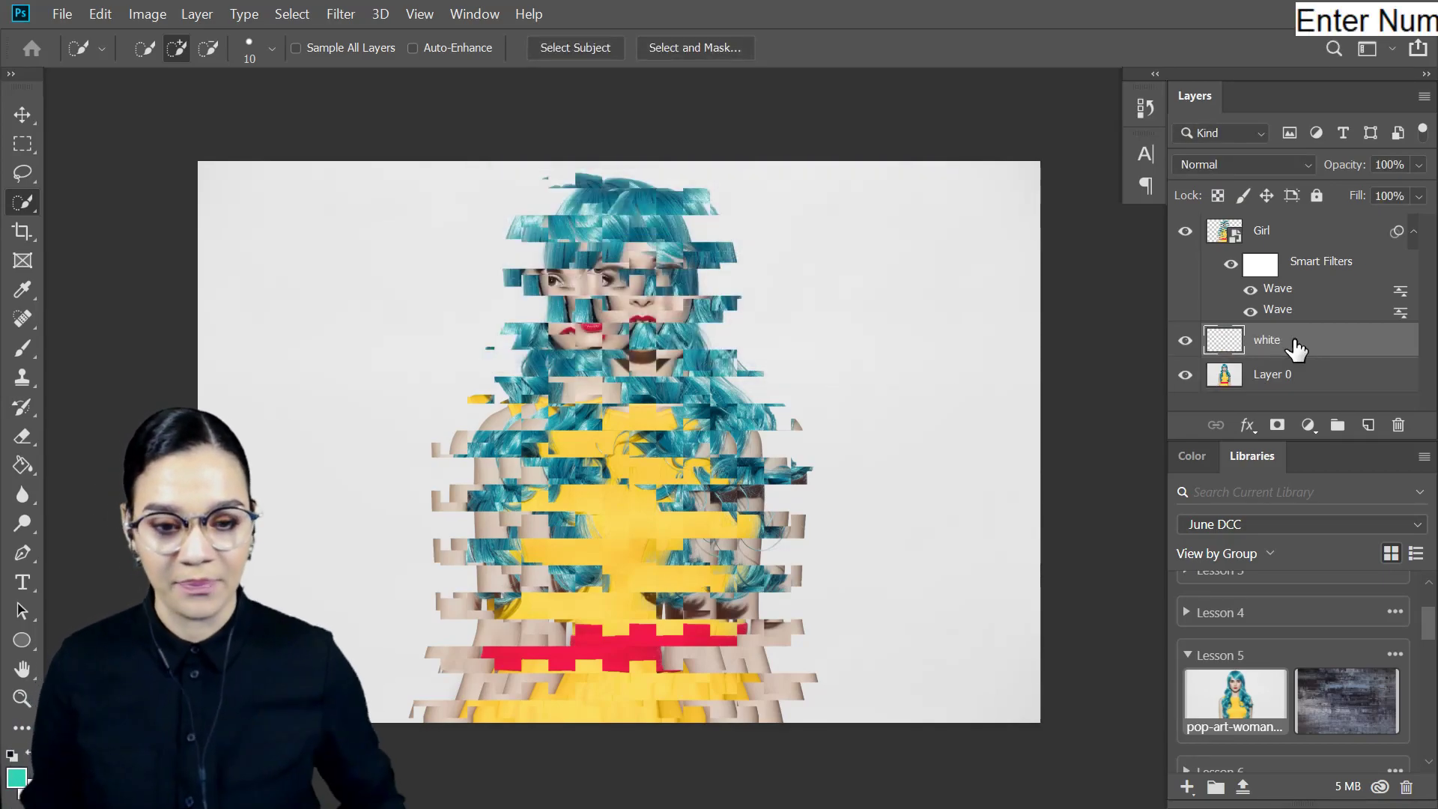
Fill the new background layer with white using the Paint Bucket, and compare the portrait with and without it.
click(22, 465)
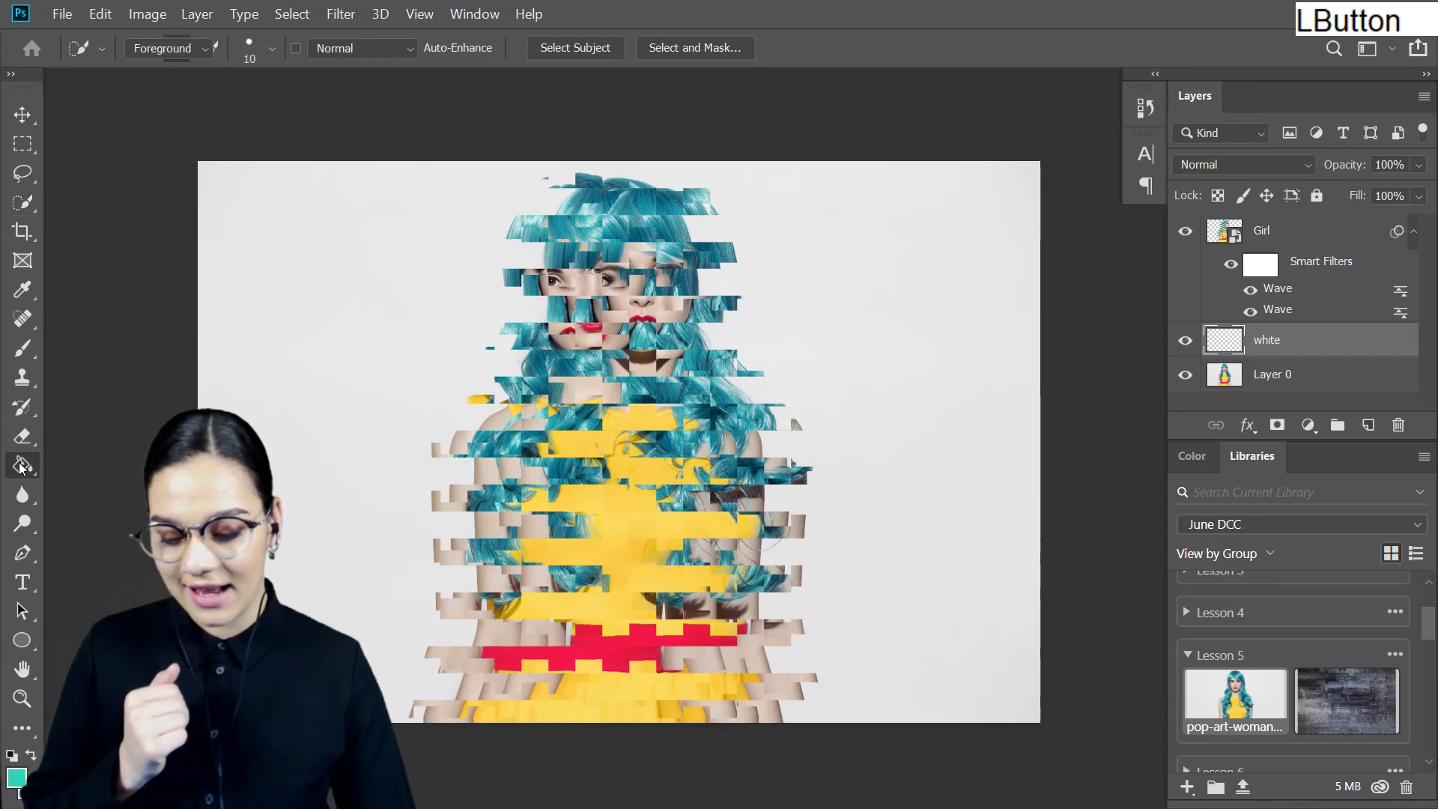
click(1206, 459)
drag(1253, 497, 1169, 438)
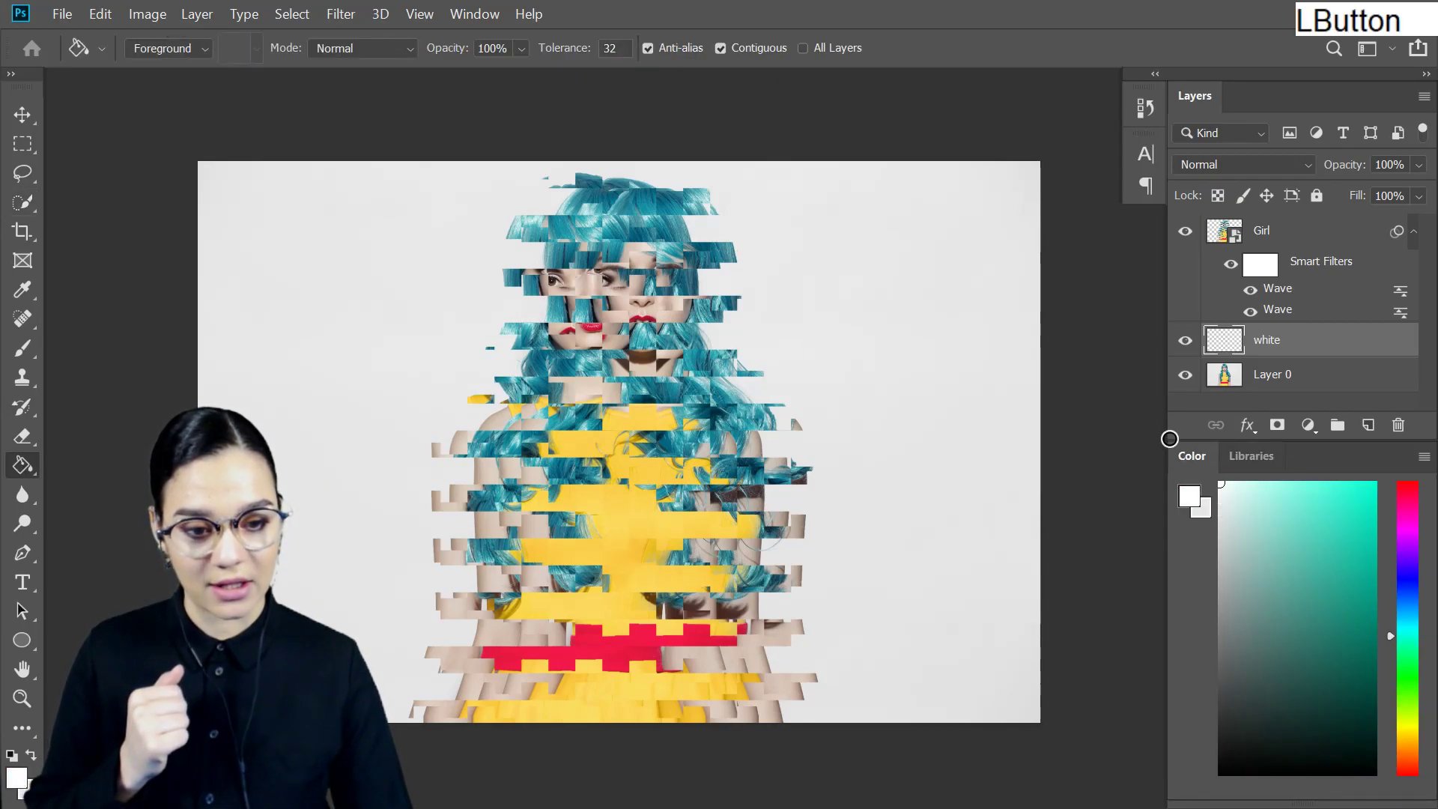
click(863, 379)
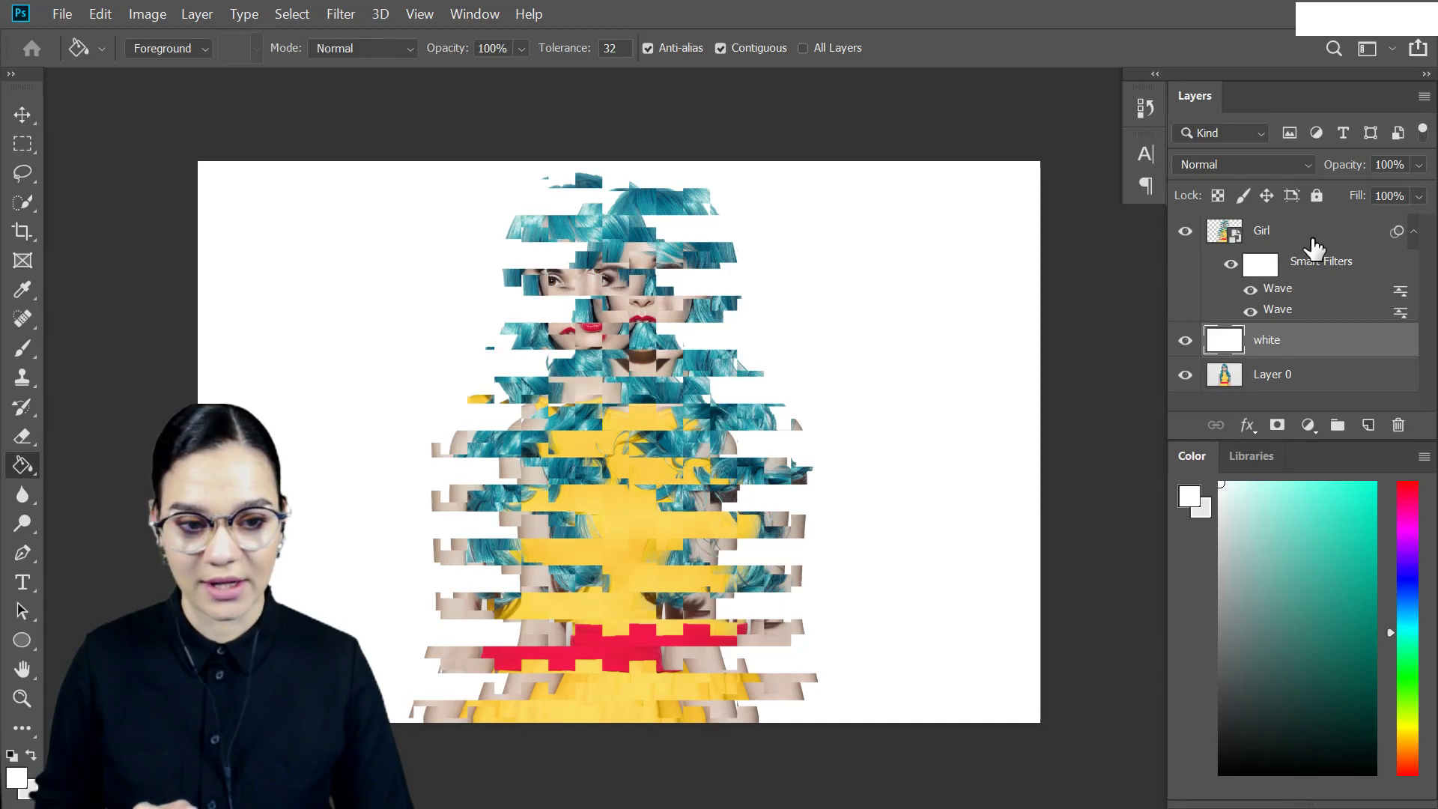
click(1186, 343)
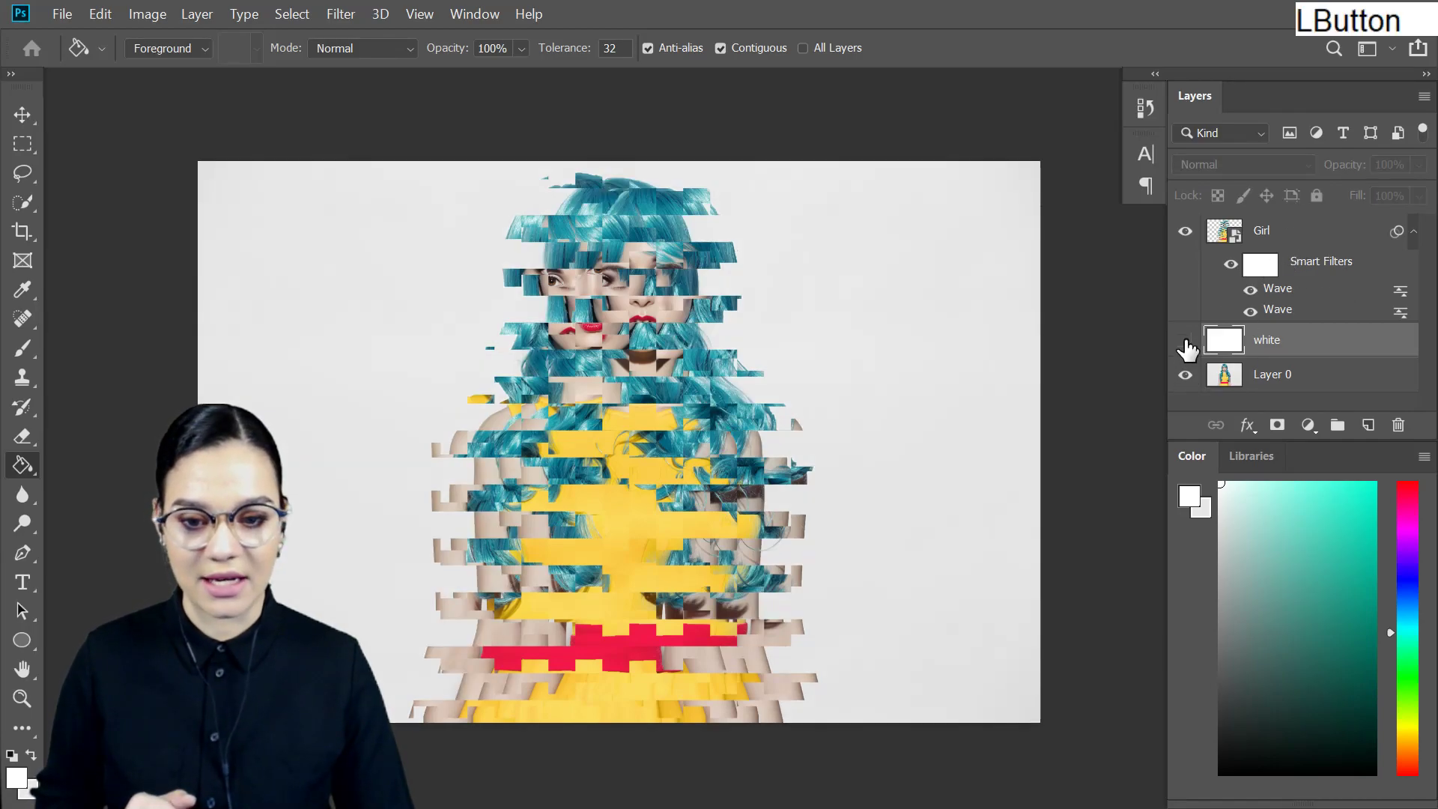
click(1186, 343)
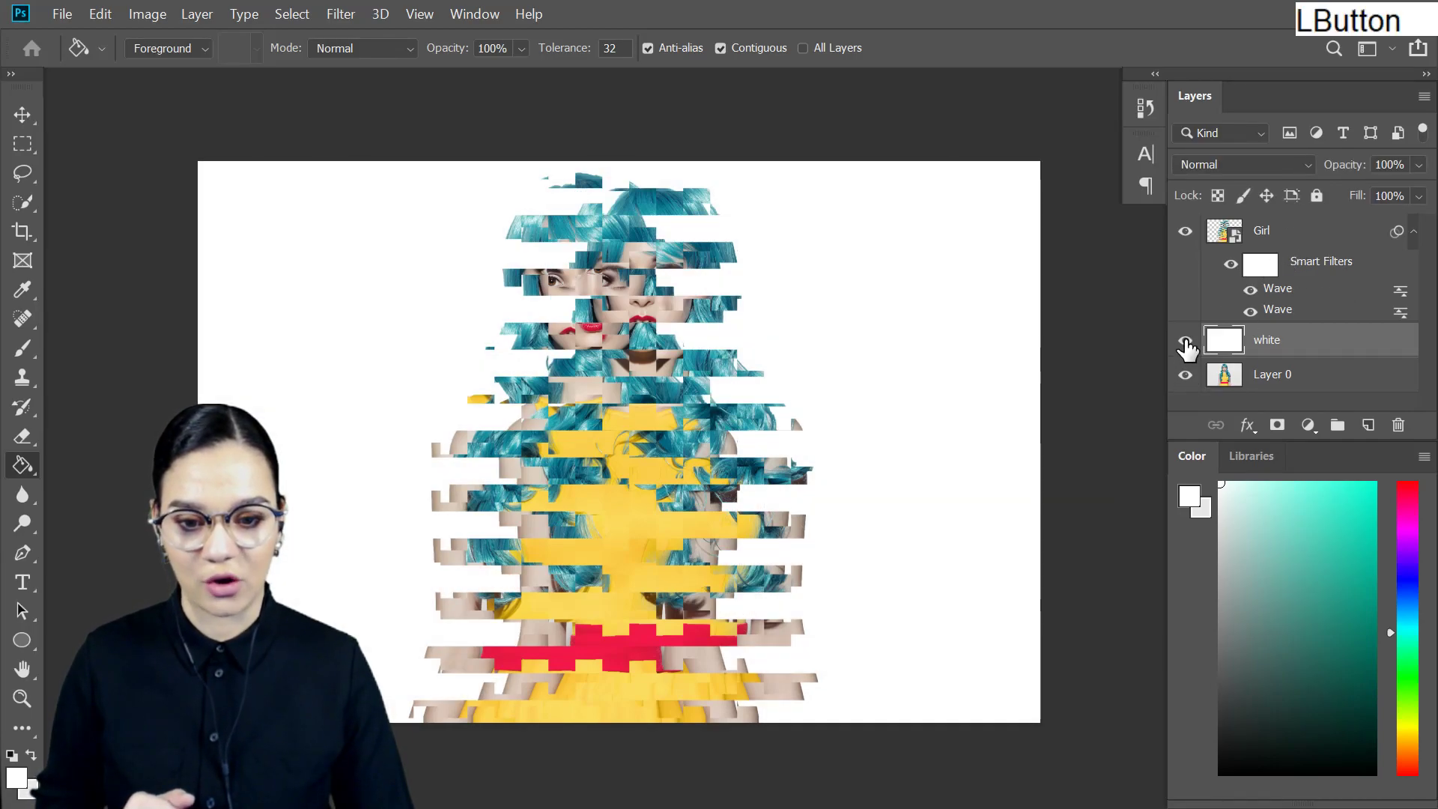
Collapse the Girl layer's smart filter list, choose the Rectangular Marquee tool and duplicate the Girl layer.
click(1304, 235)
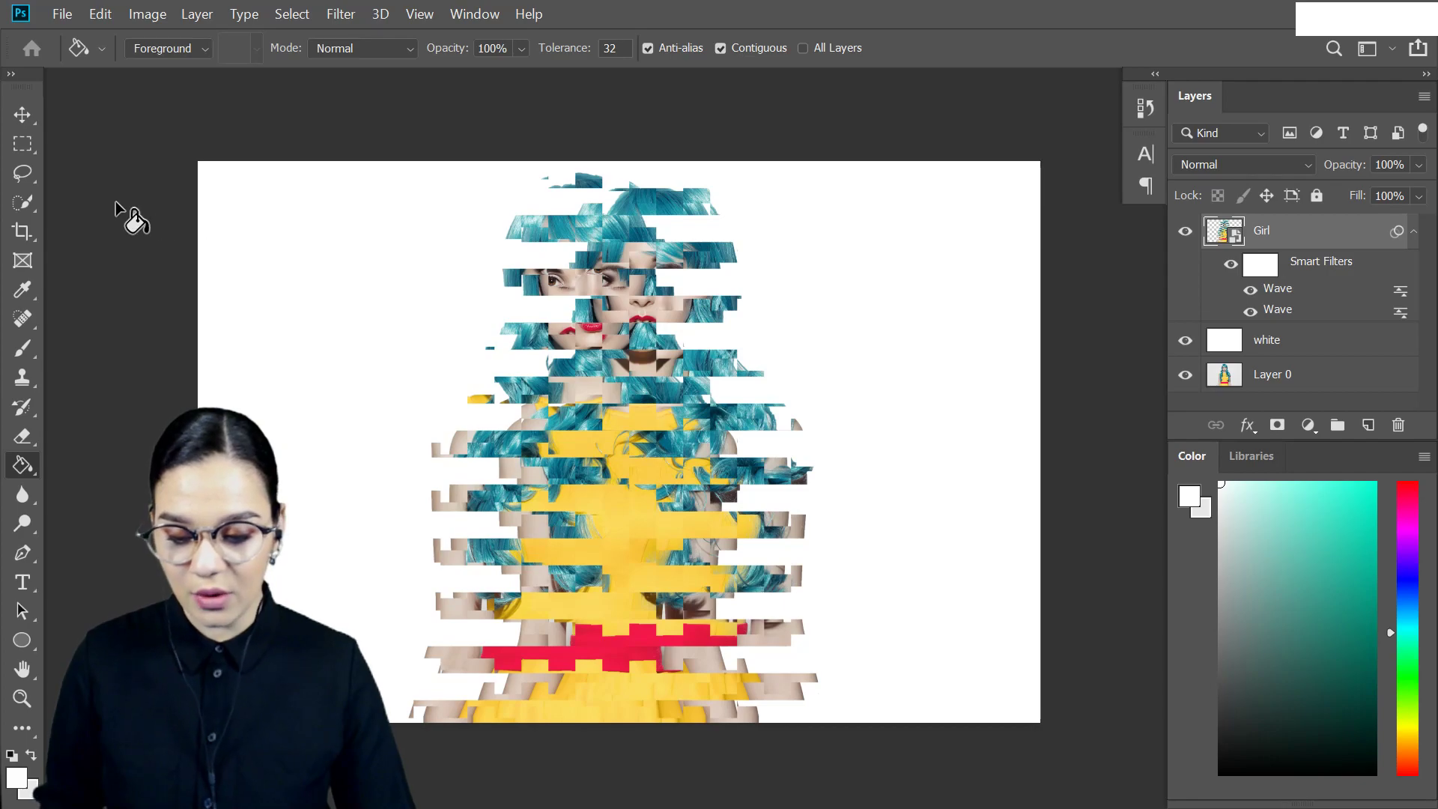
click(1413, 231)
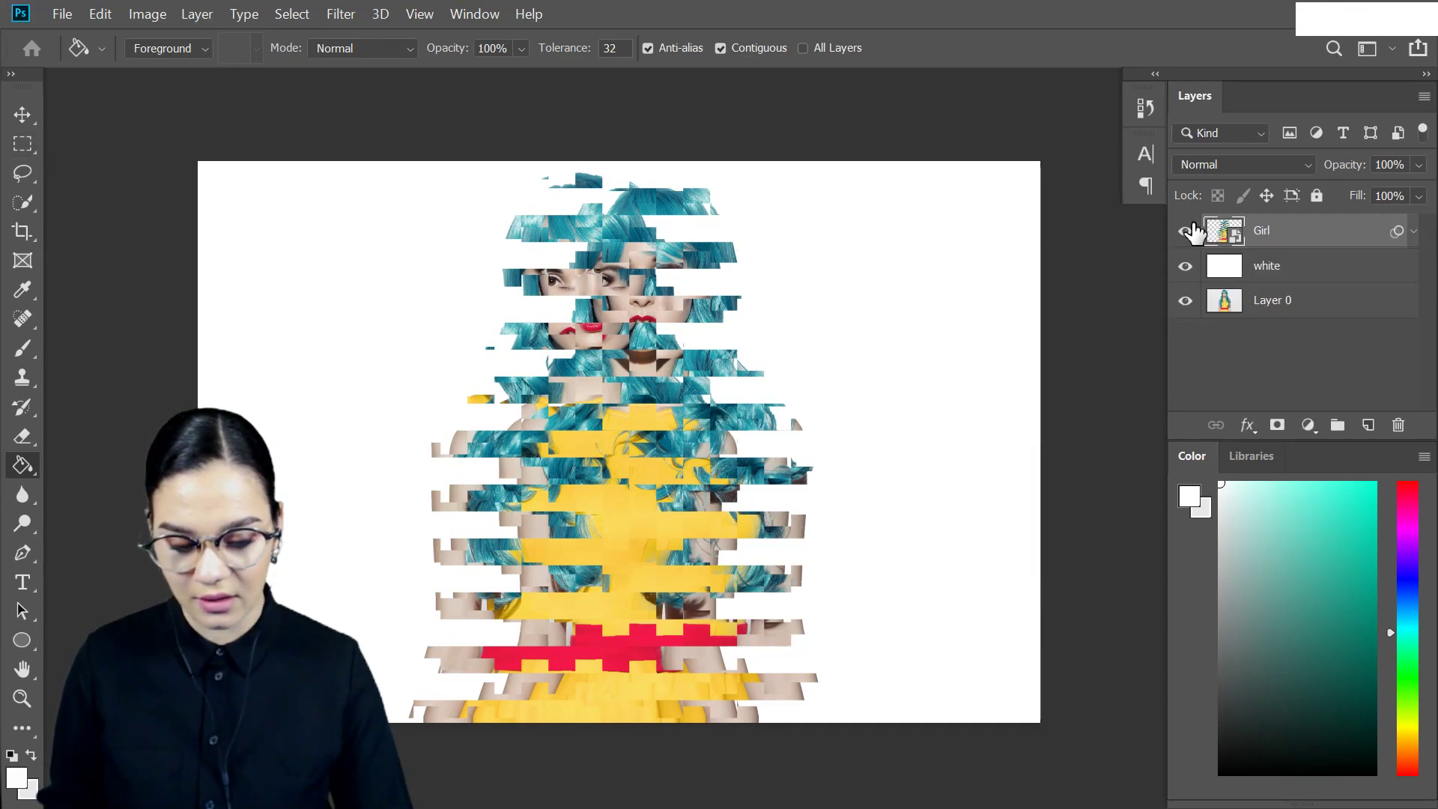
click(20, 144)
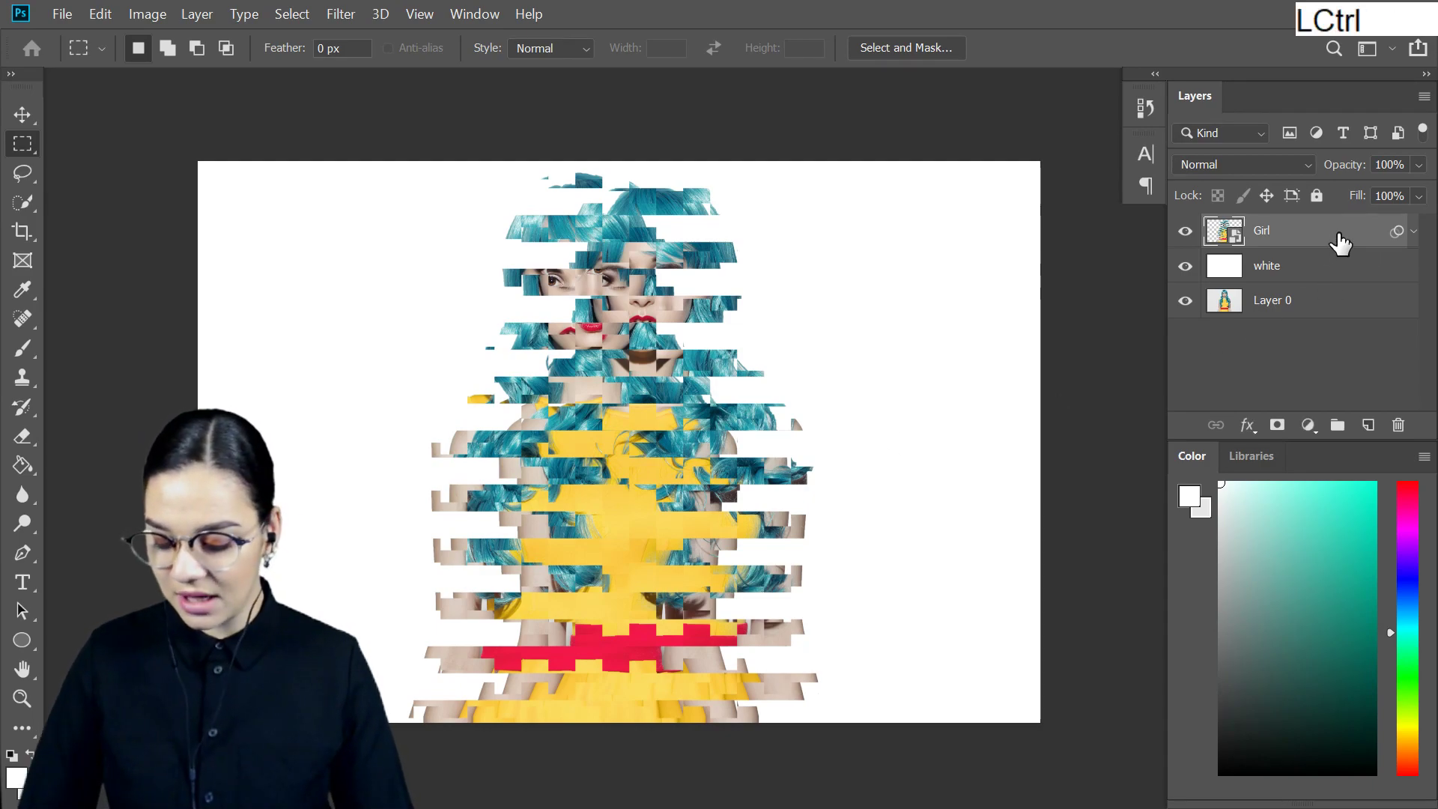
key(ctrl+j)
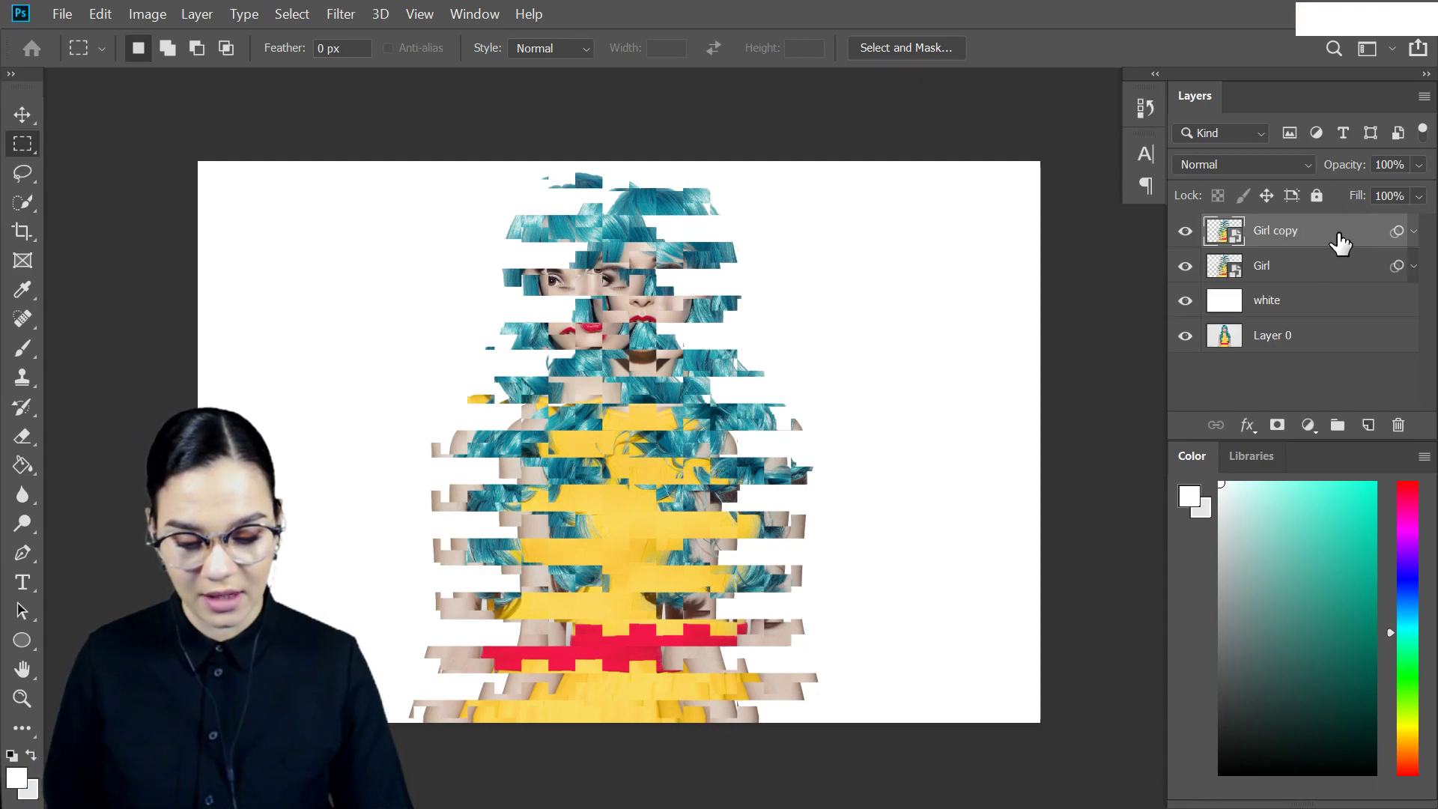
Apply a Gradient Map adjustment to the Girl copy layer using a solid white-to-red gradient.
click(152, 16)
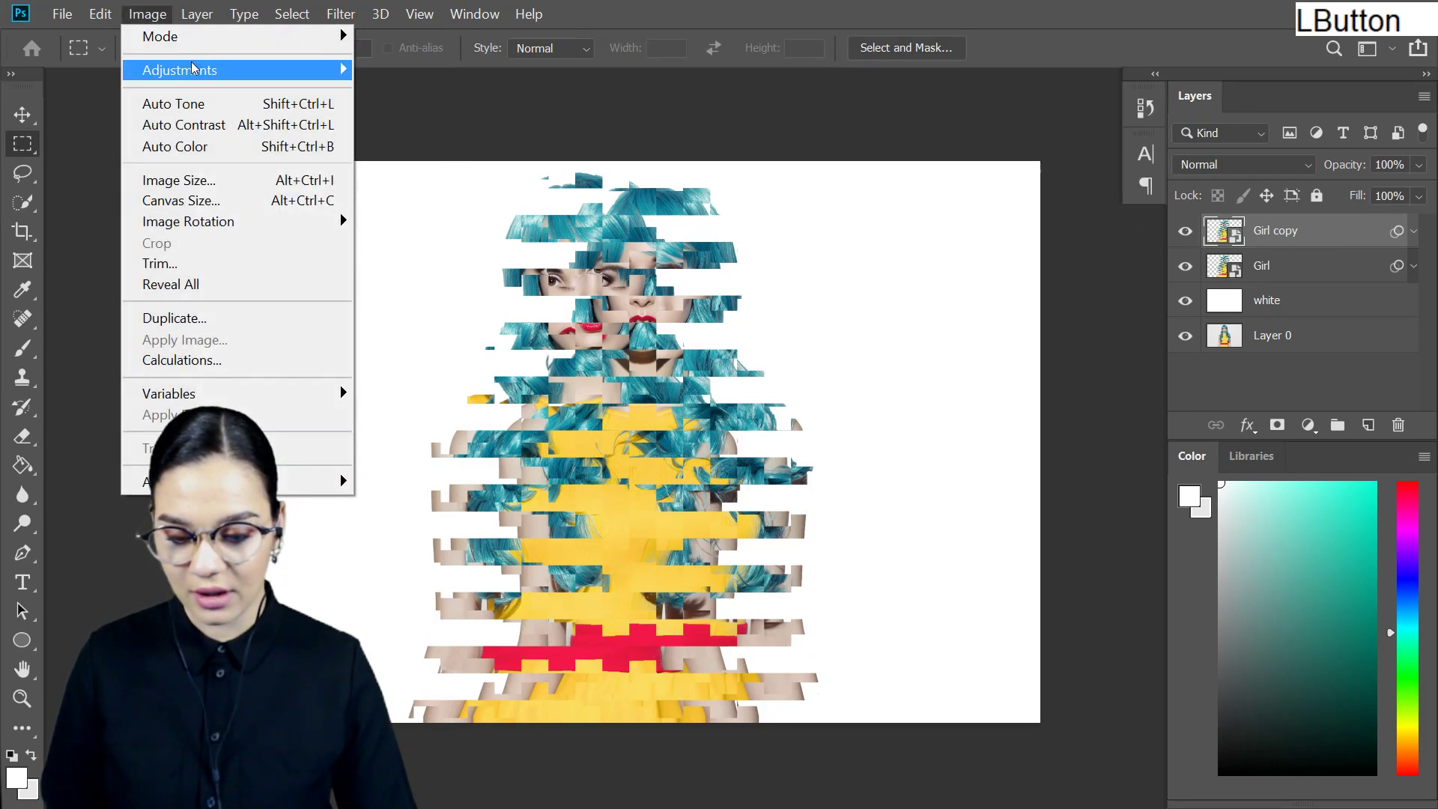
mouse_move(193, 71)
click(496, 390)
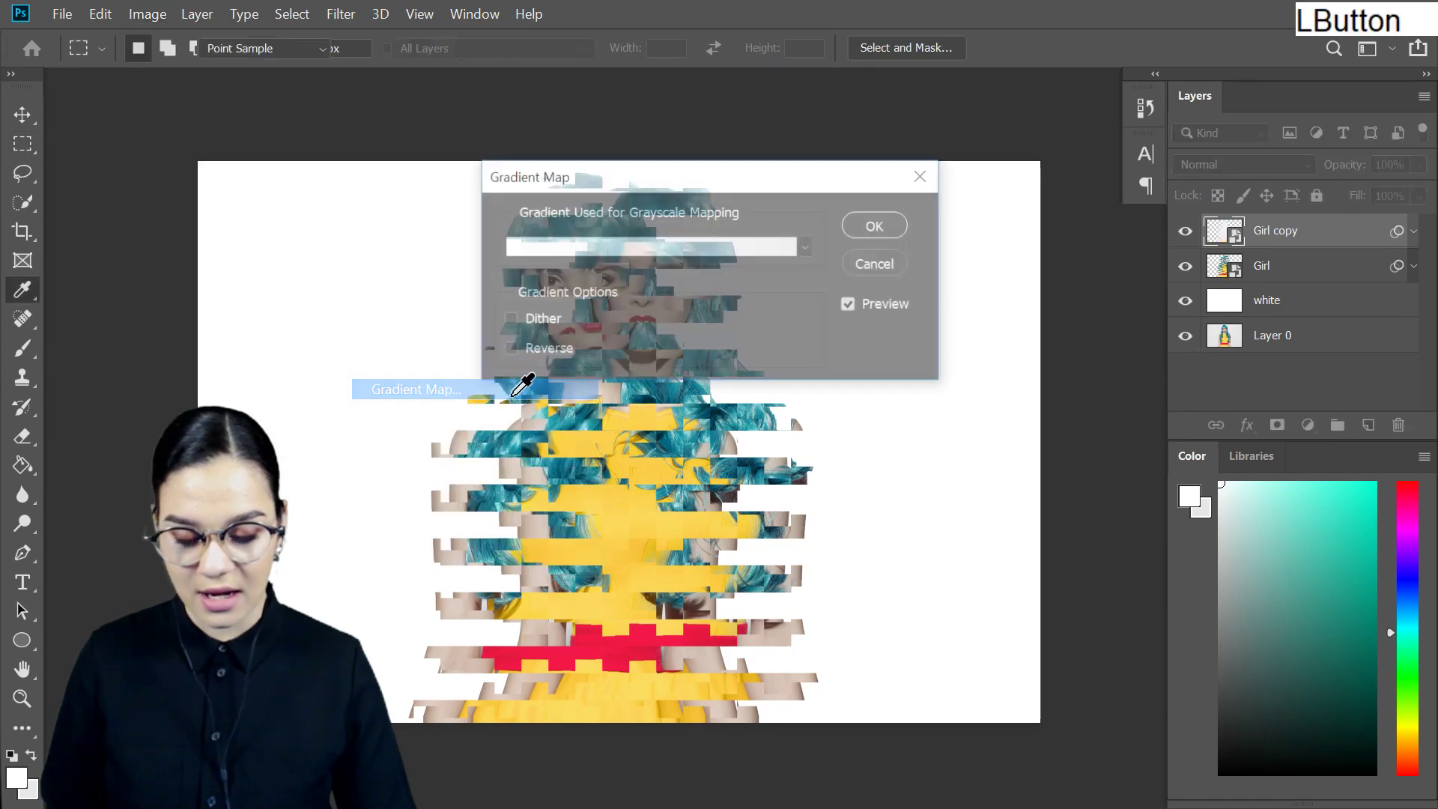
drag(732, 183, 1116, 167)
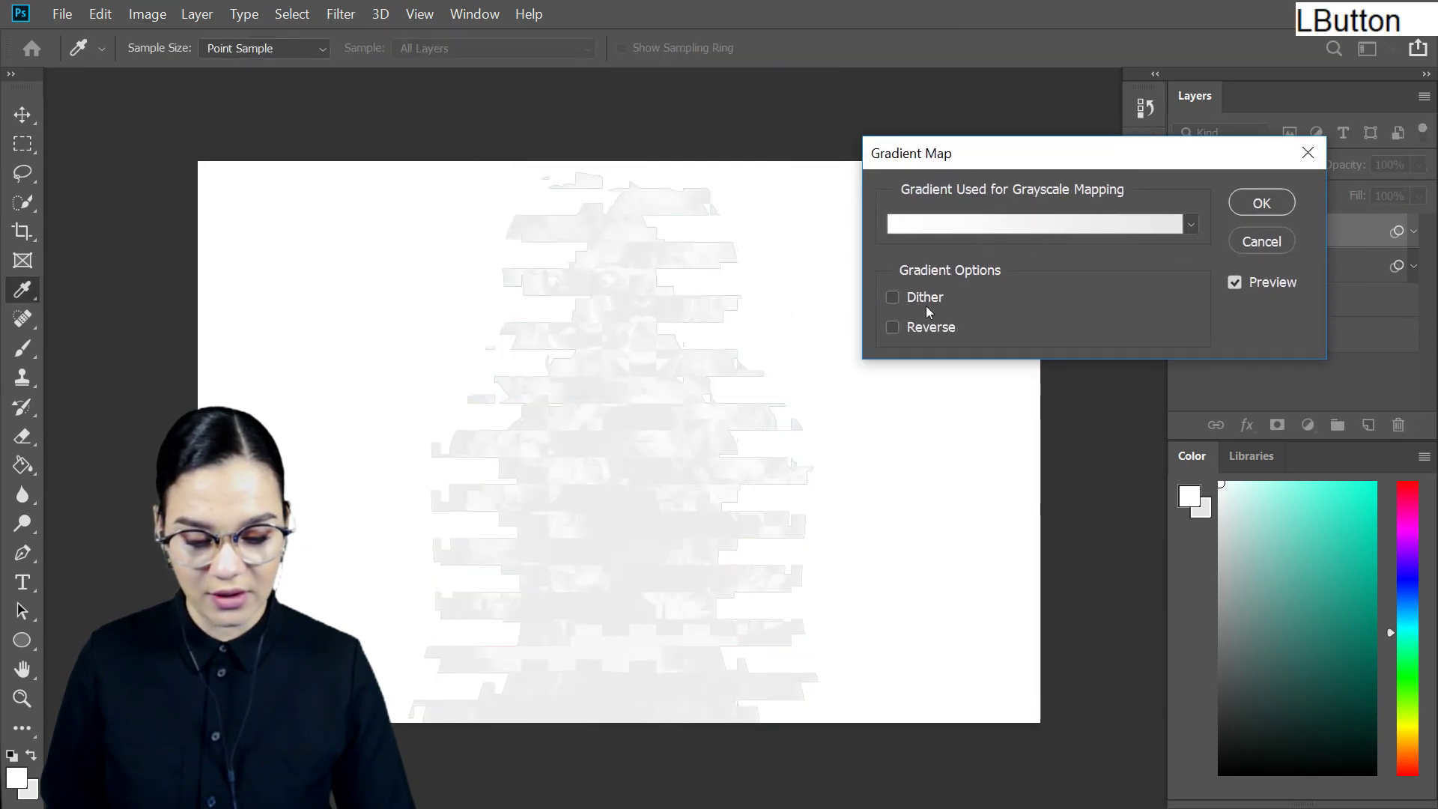
click(1117, 223)
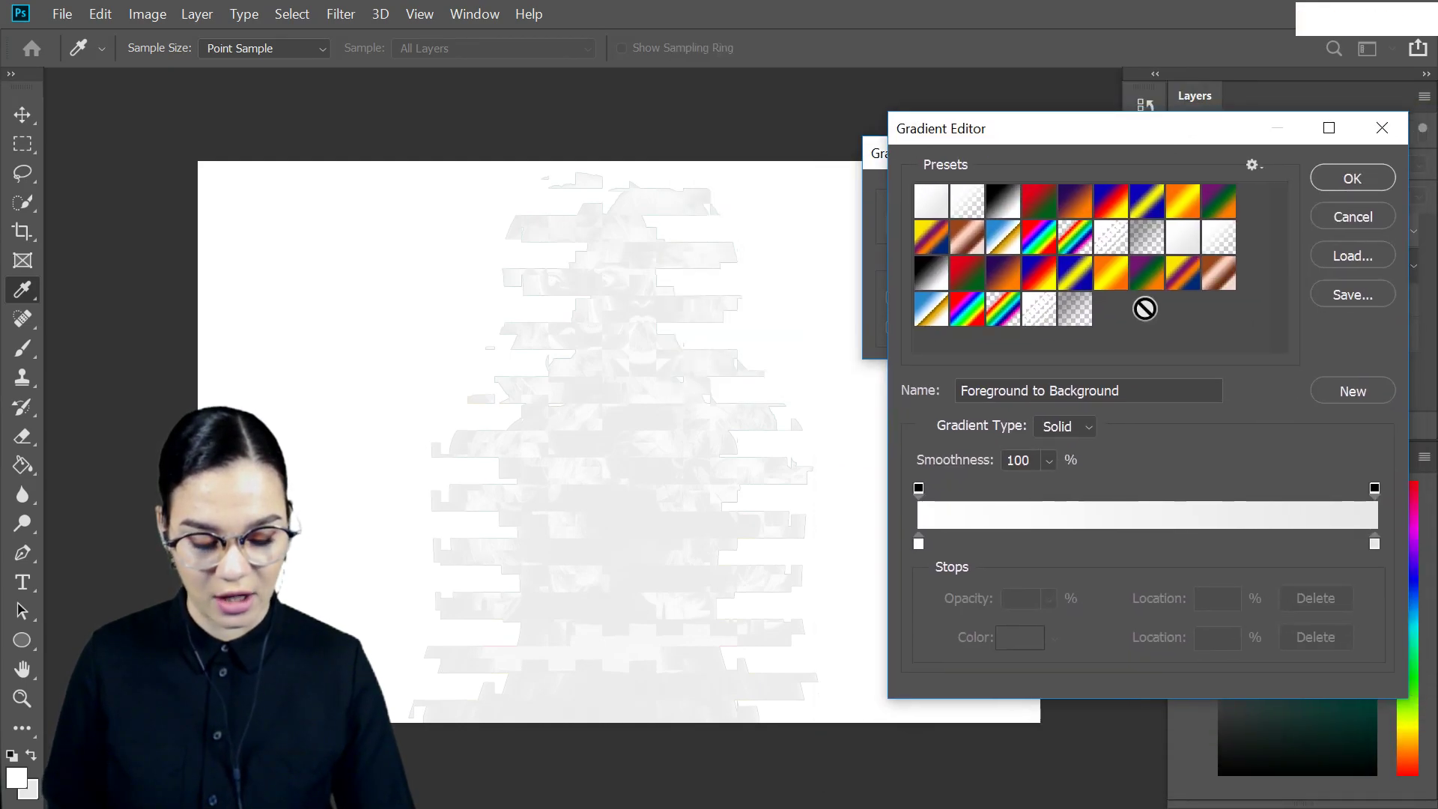
double_click(1374, 543)
mouse_move(699, 253)
mouse_down()
mouse_move(659, 257)
mouse_move(723, 150)
mouse_move(743, 151)
mouse_up()
click(958, 139)
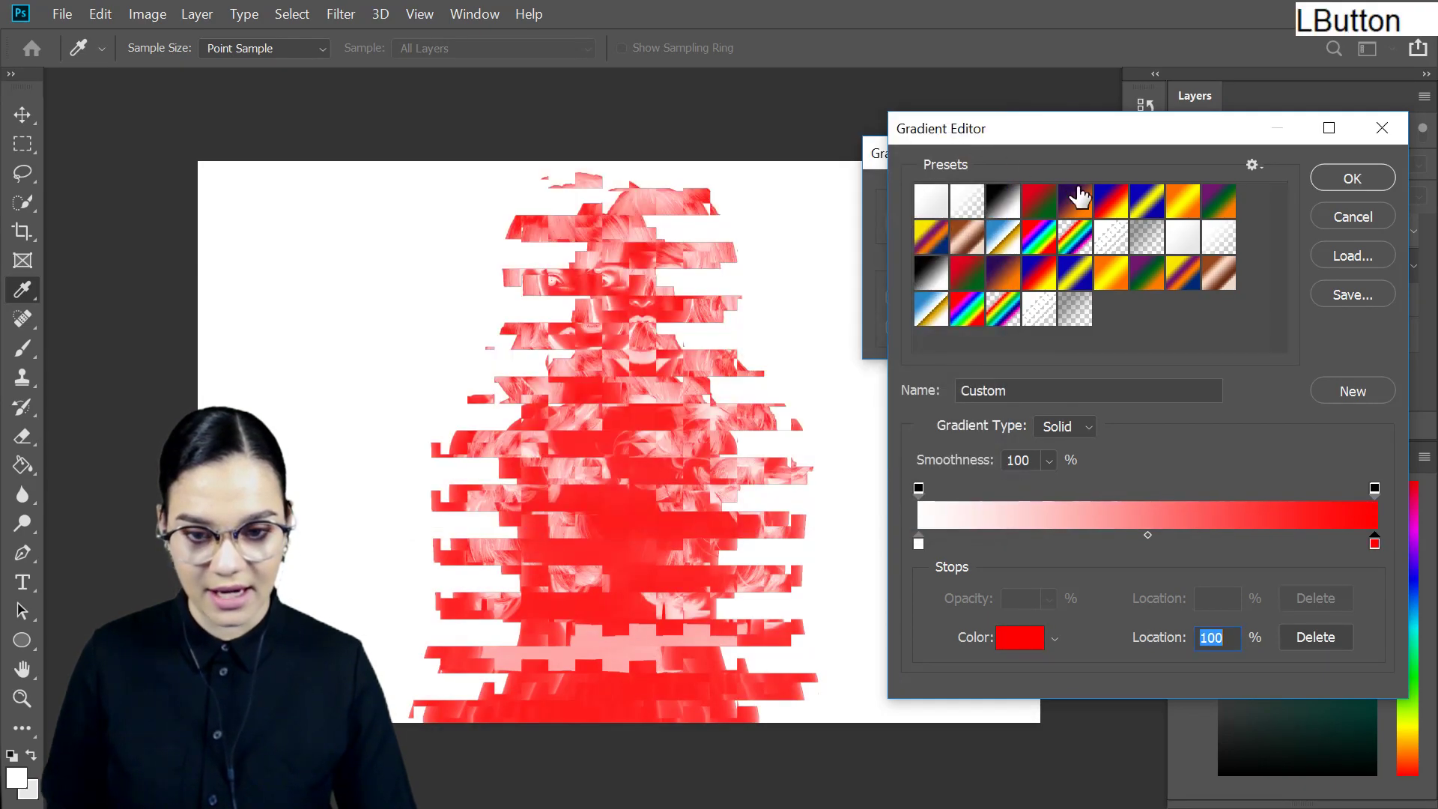
click(1342, 180)
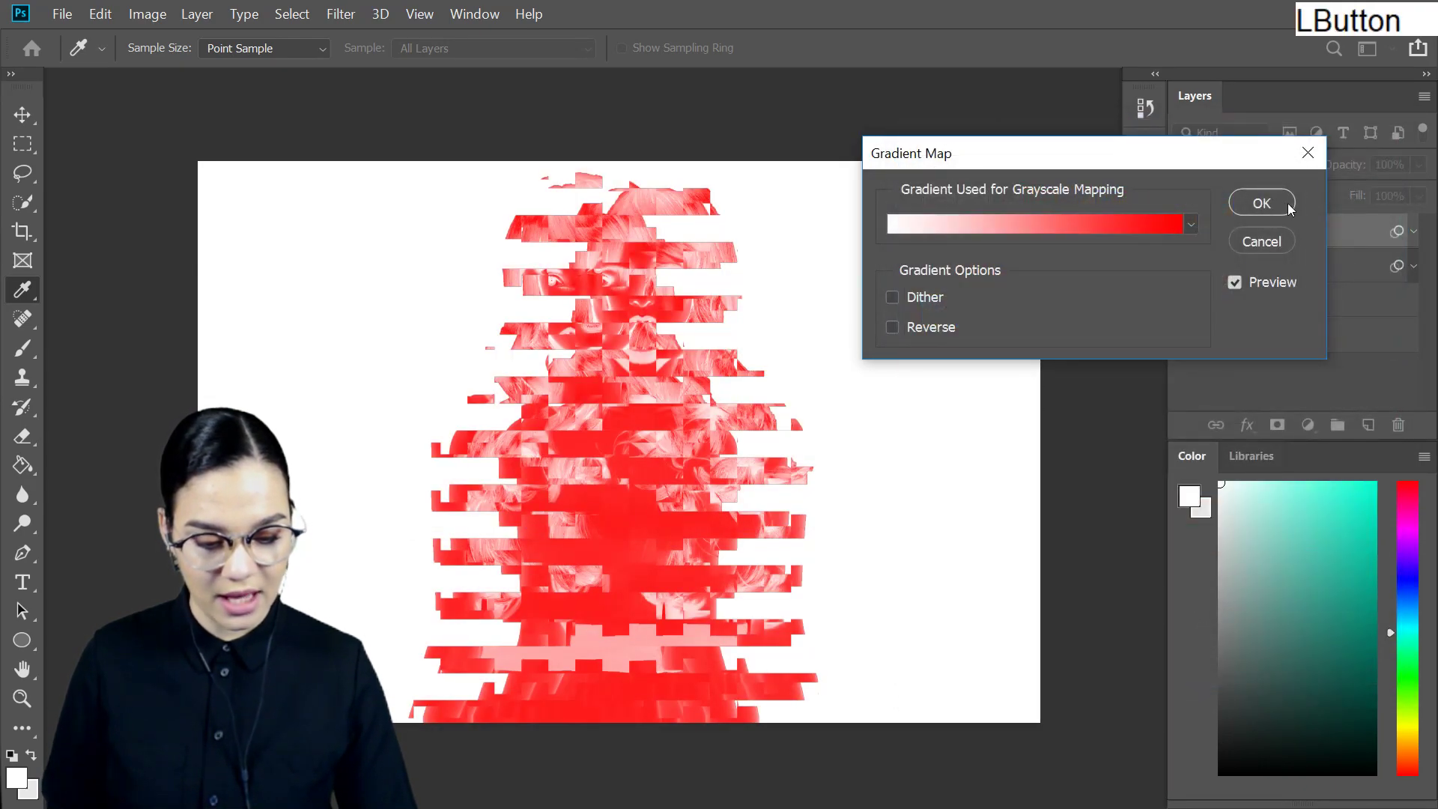
click(1283, 202)
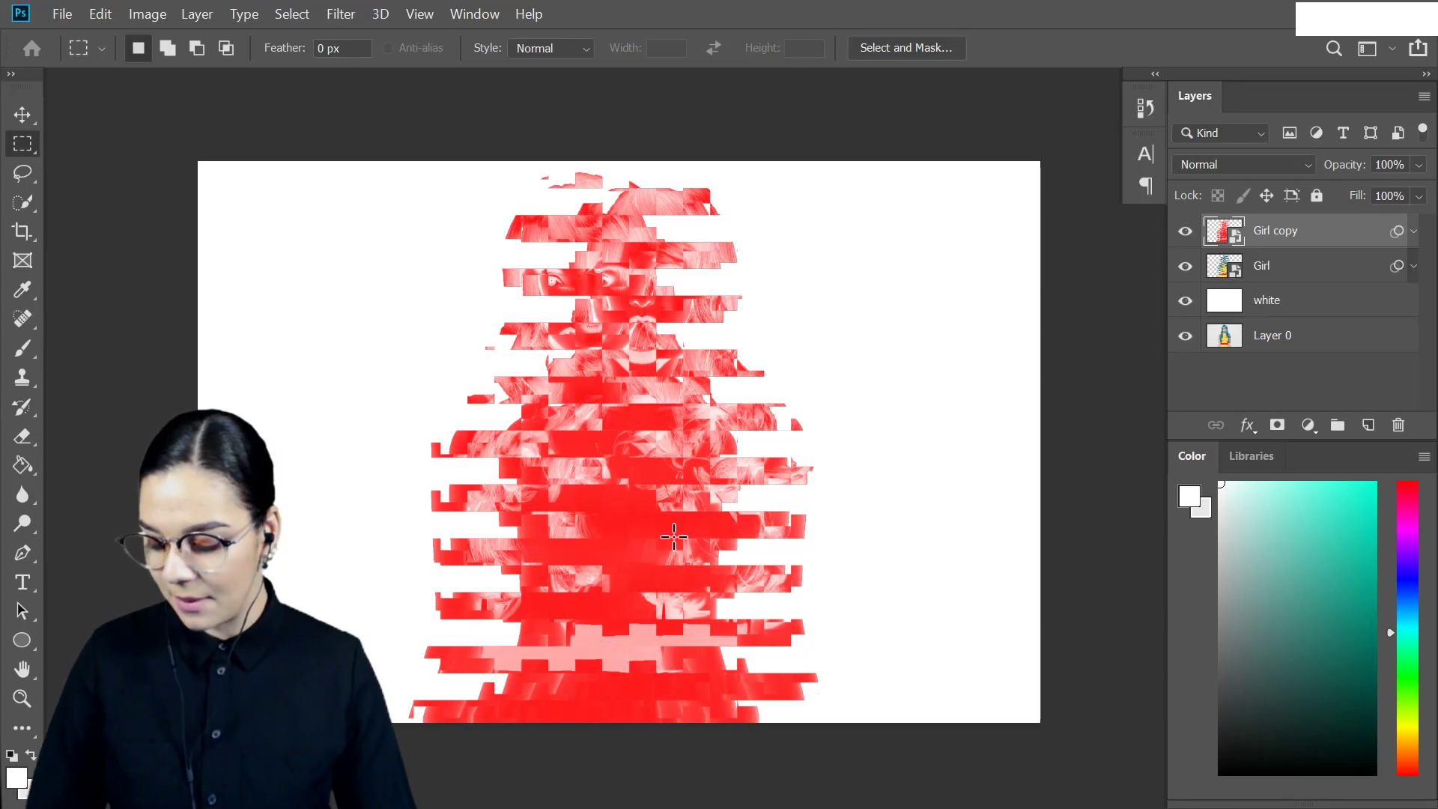
Shift the red Girl copy layer slightly to the right with Free Transform so it is offset from the original portrait.
key(ctrl+t)
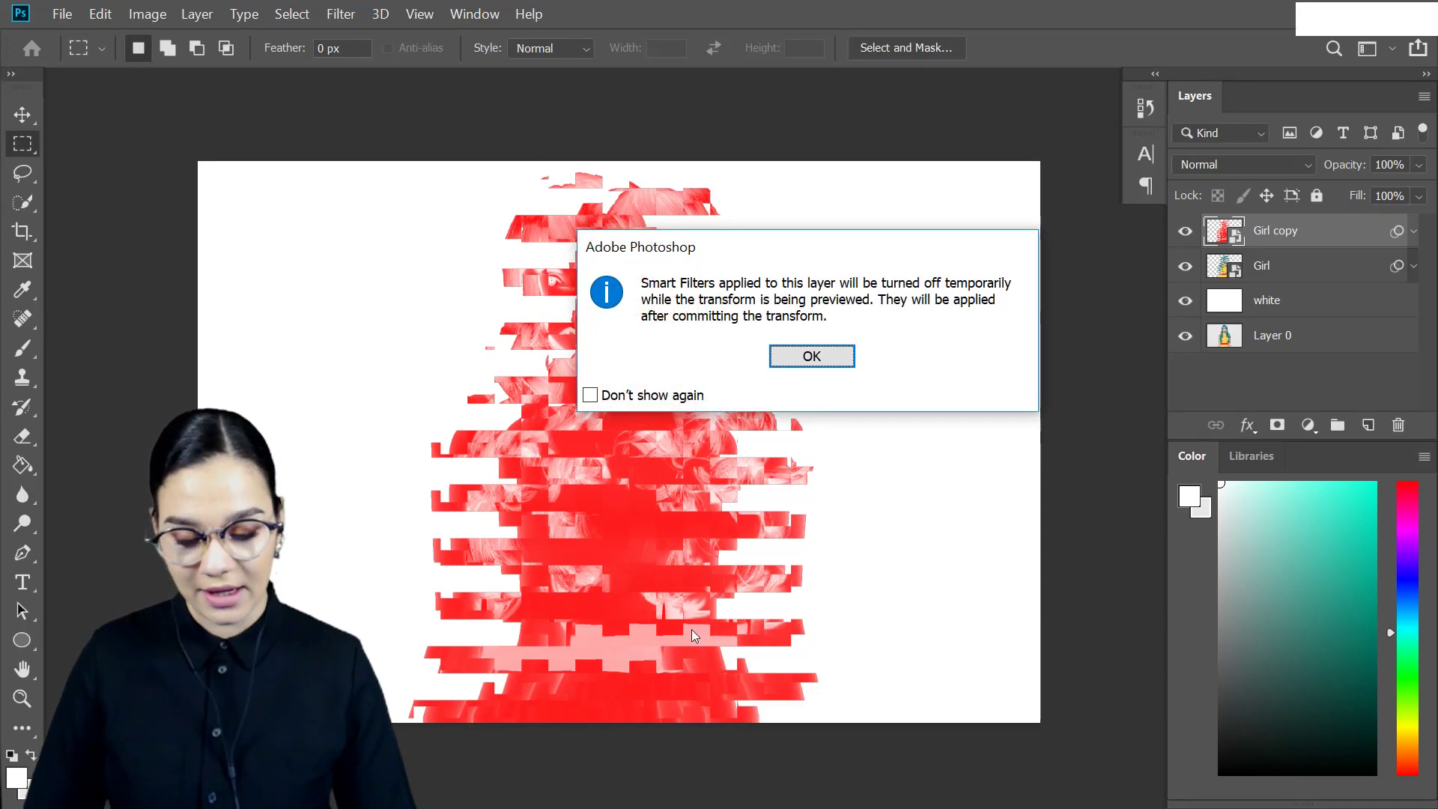
click(813, 358)
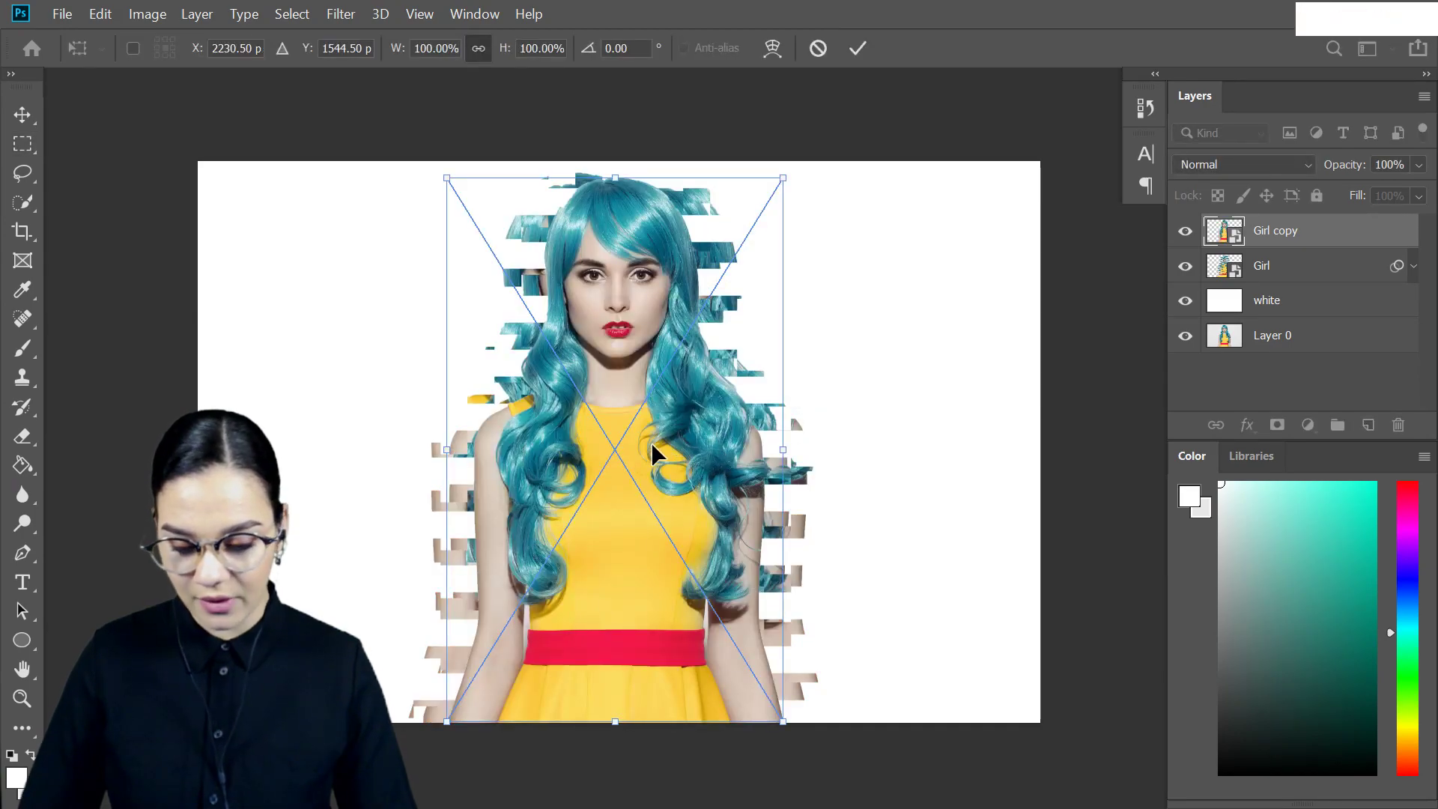
drag(650, 444, 677, 448)
key(Return)
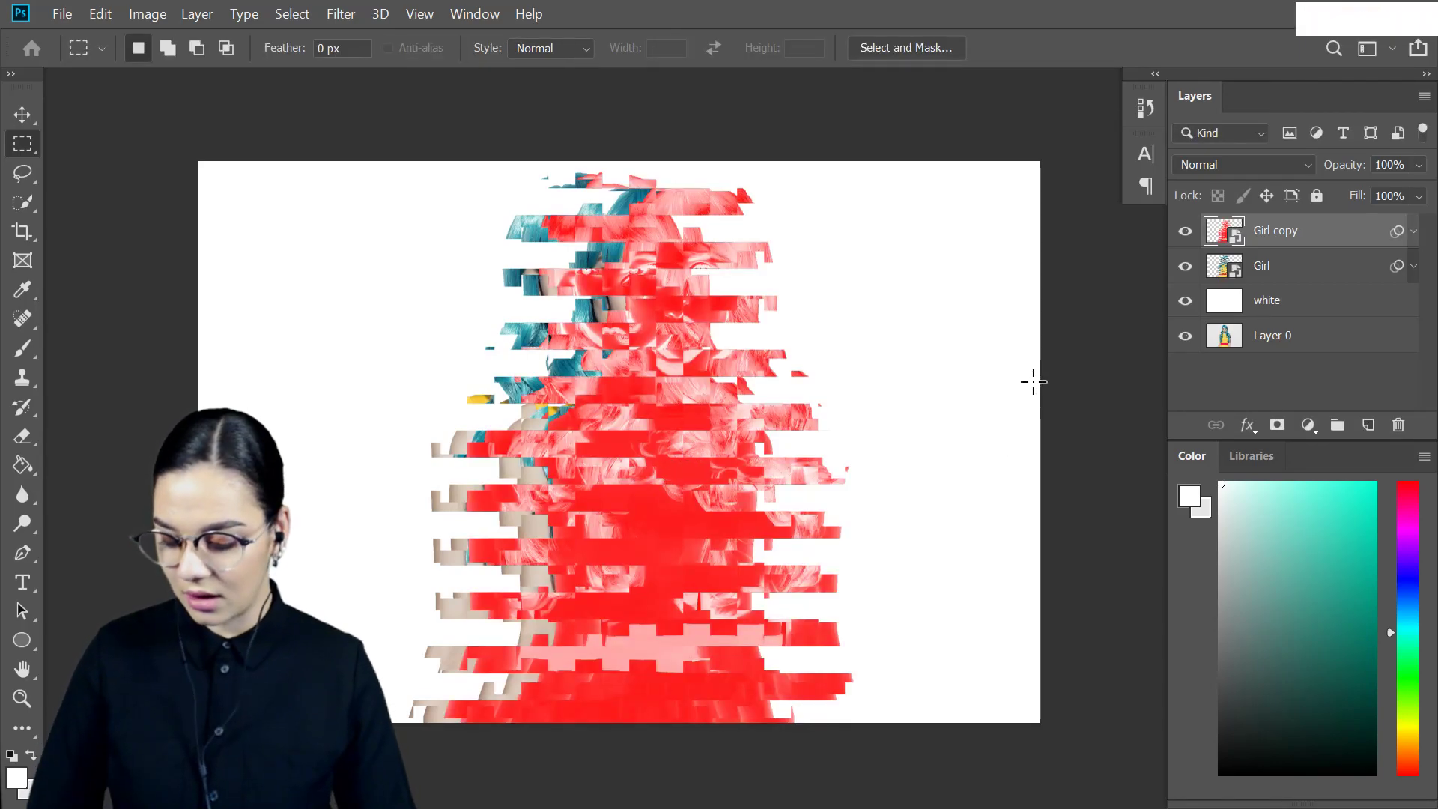
Set the blend mode of the red Girl copy layer to Darken.
click(1242, 168)
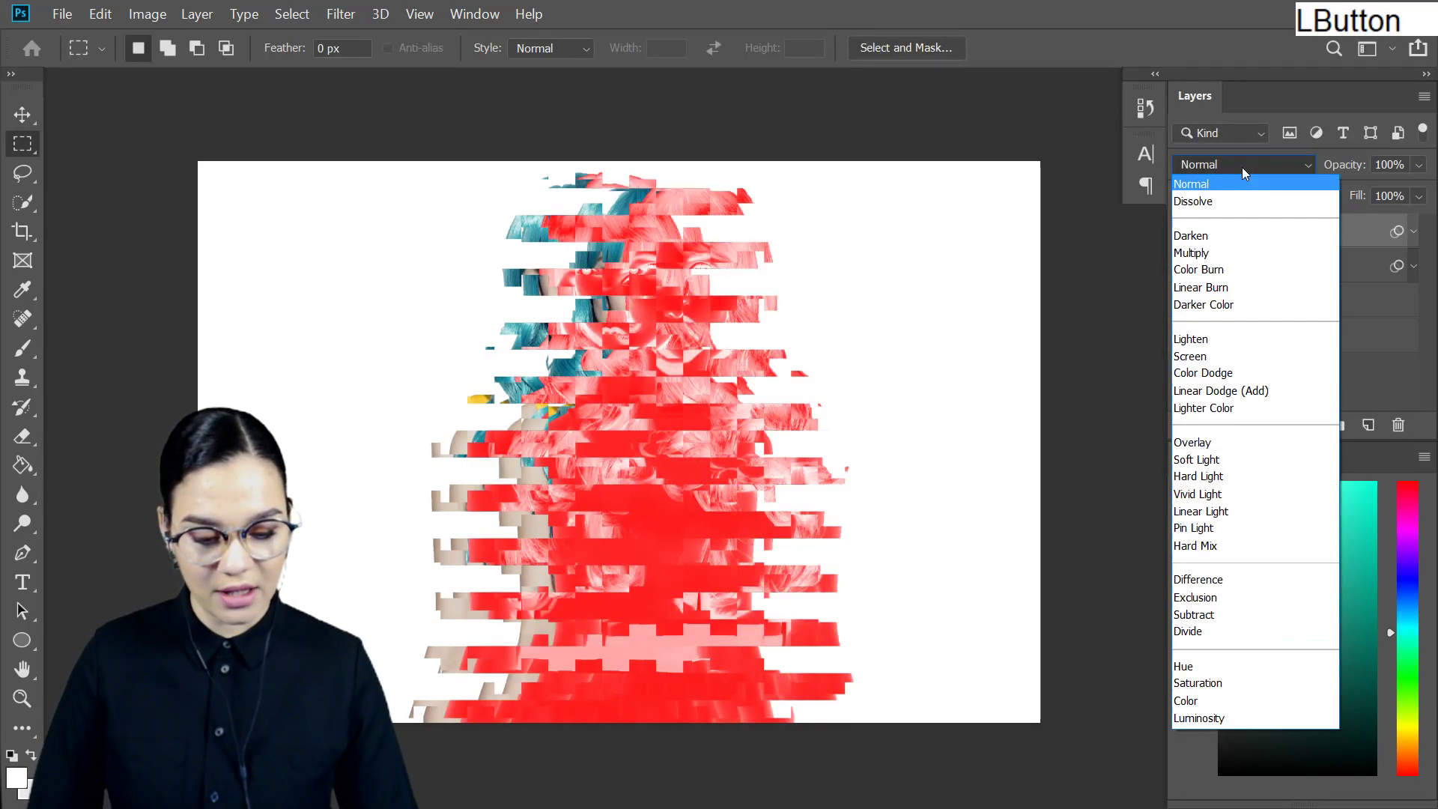
click(1239, 234)
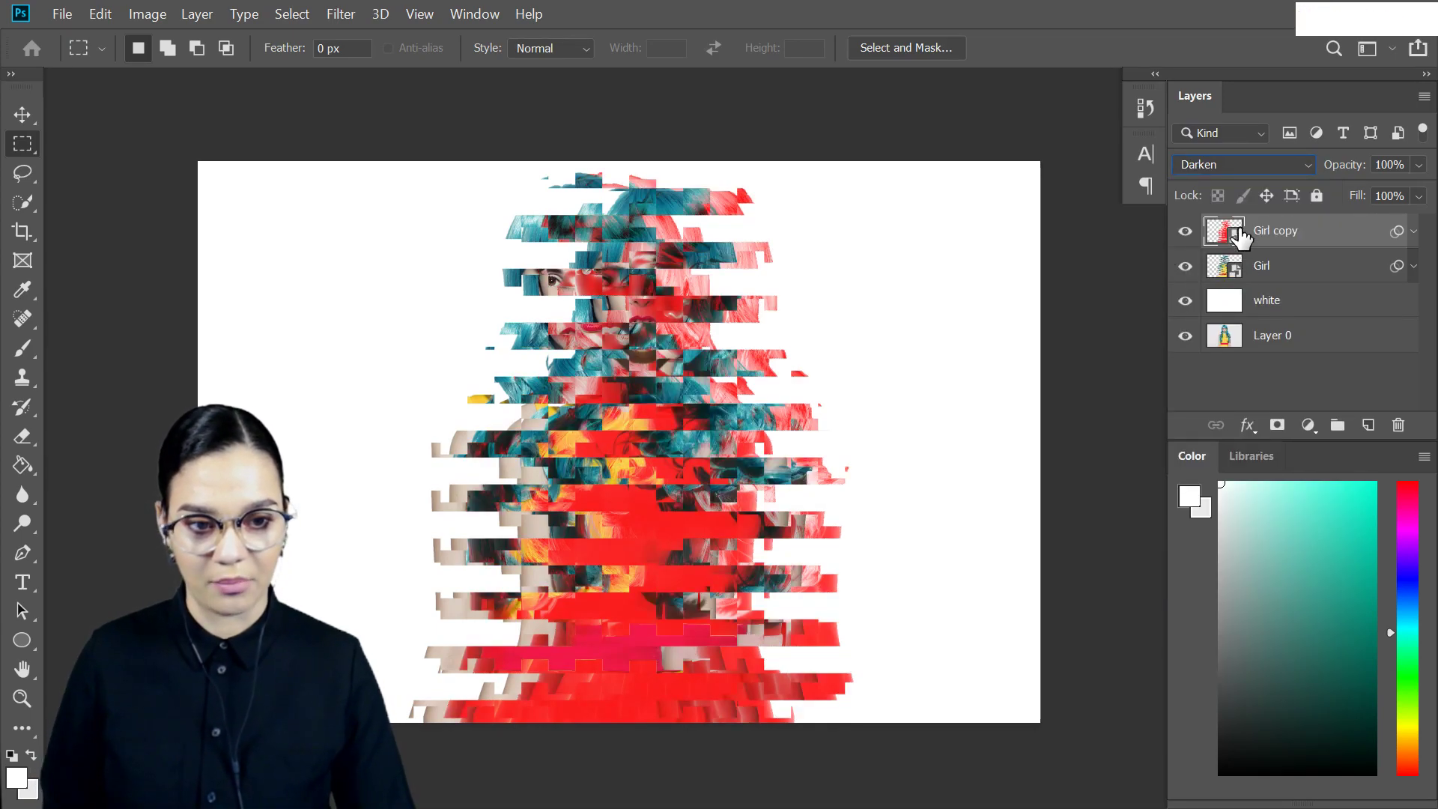
click(1248, 164)
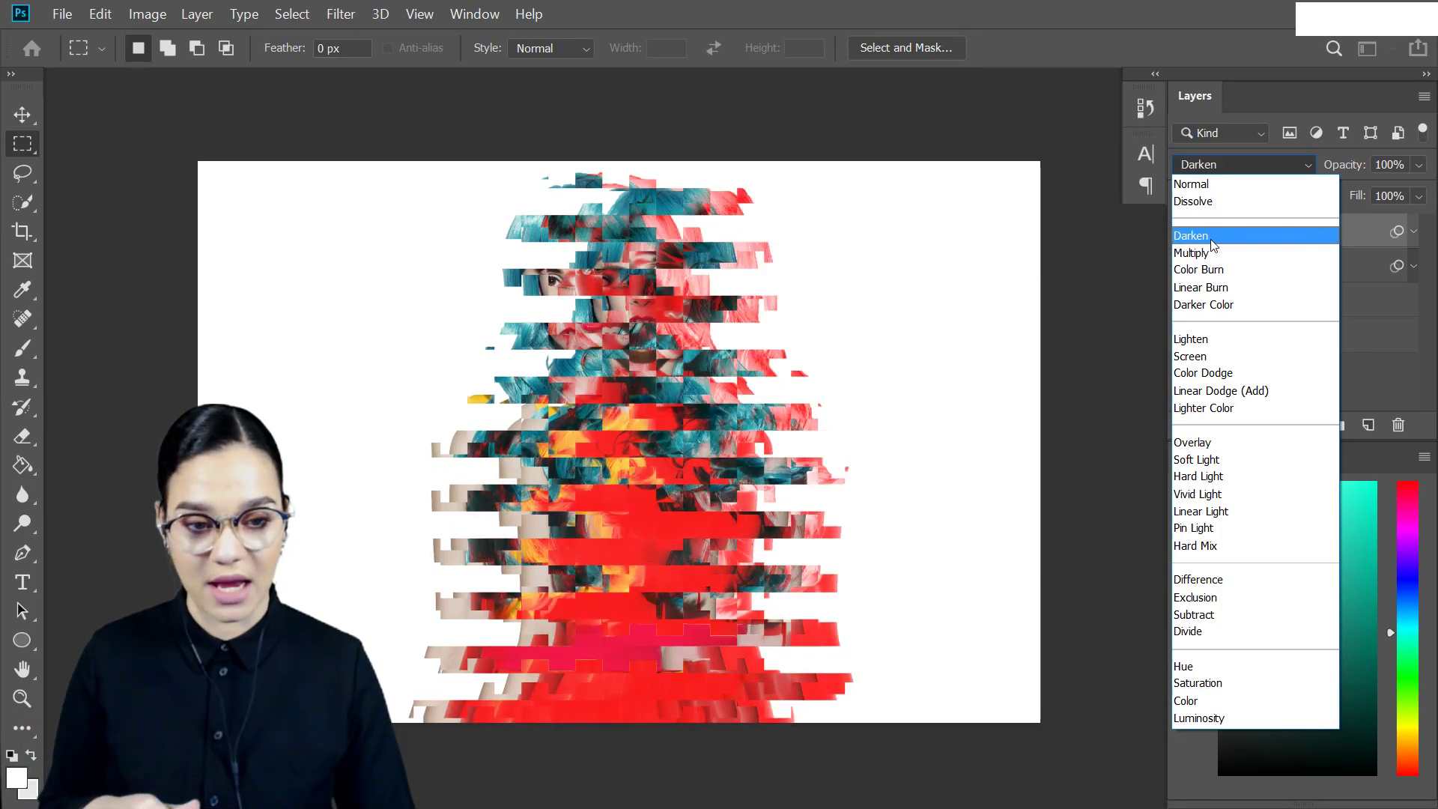
click(1213, 236)
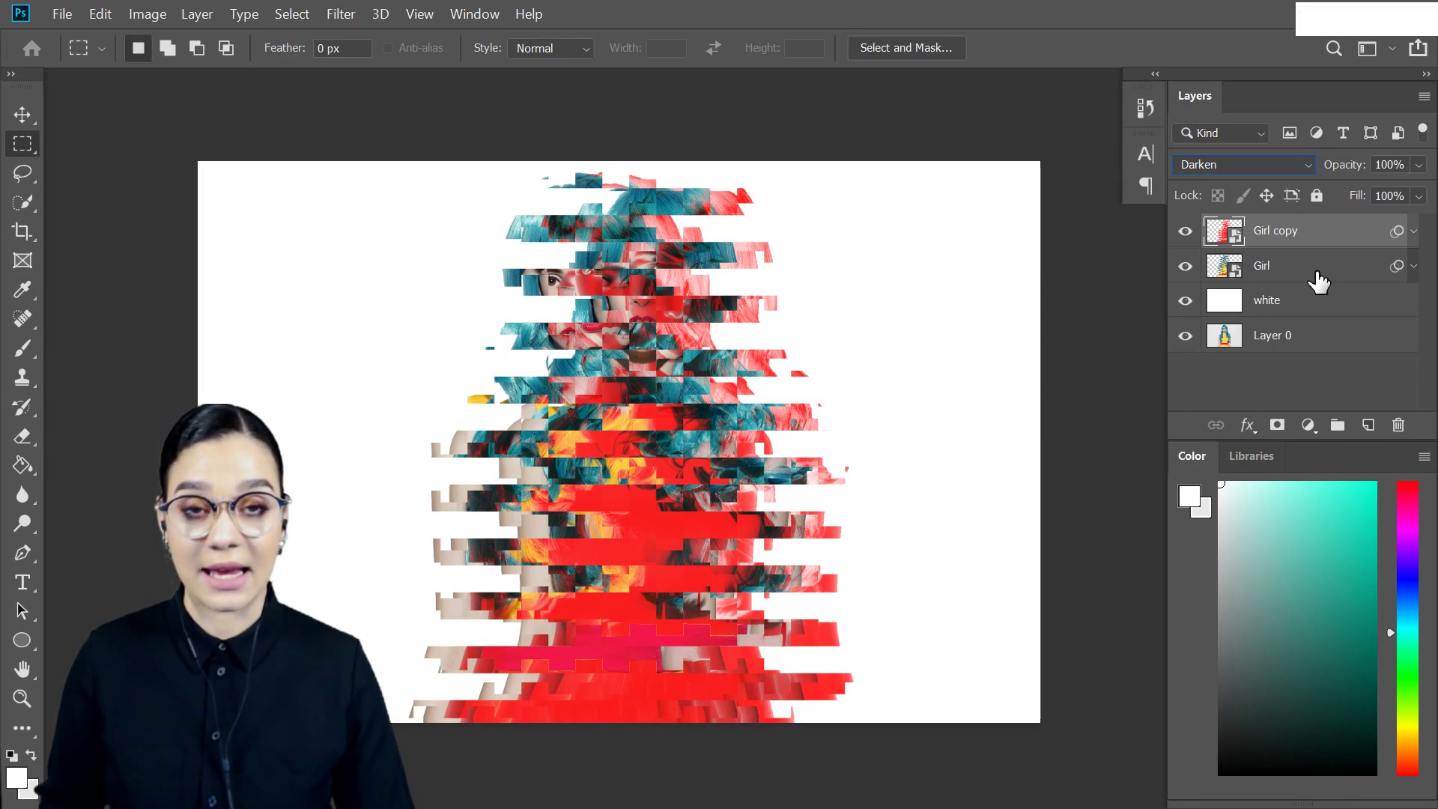
Rename the Girl copy layer as Girl Red.
double_click(1276, 234)
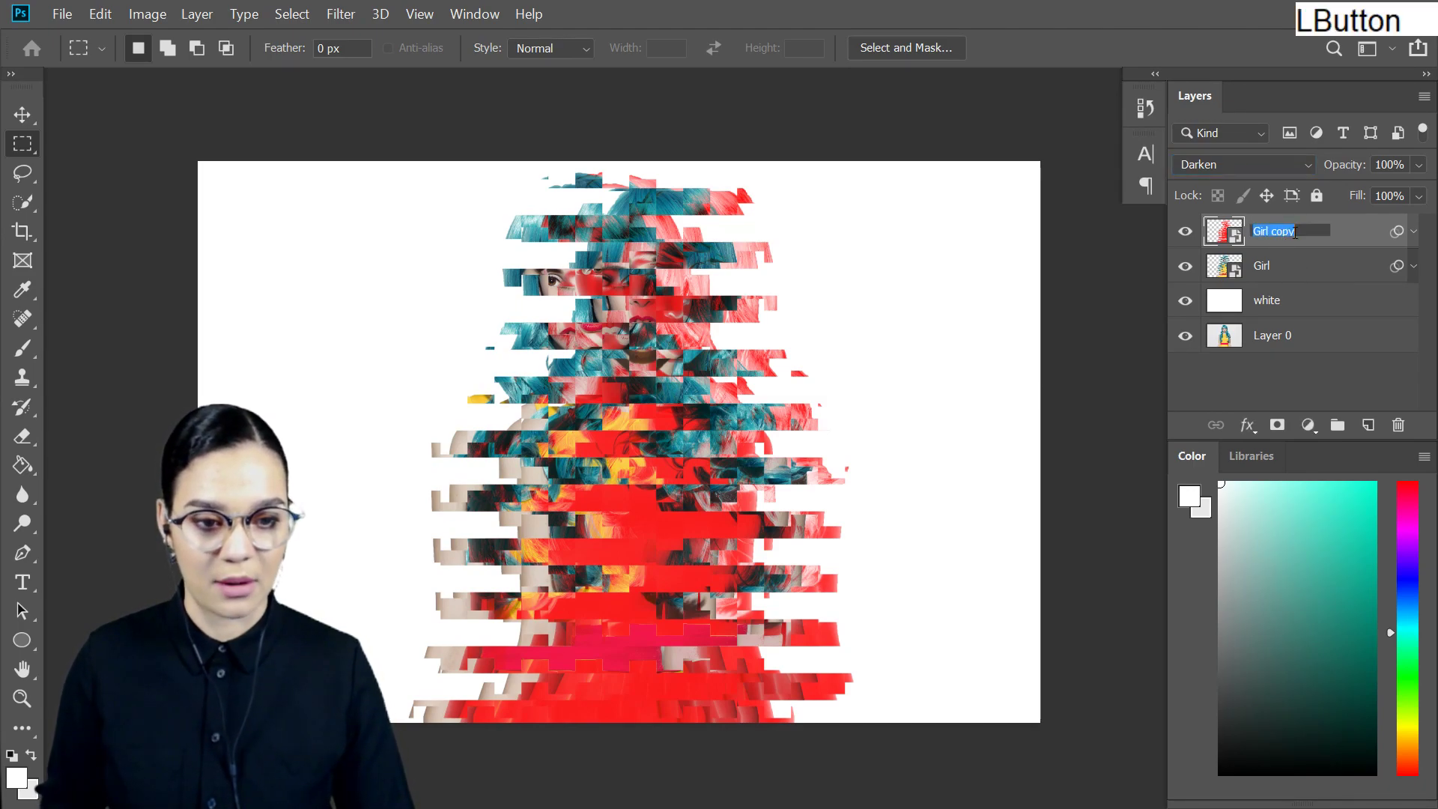
double_click(1276, 234)
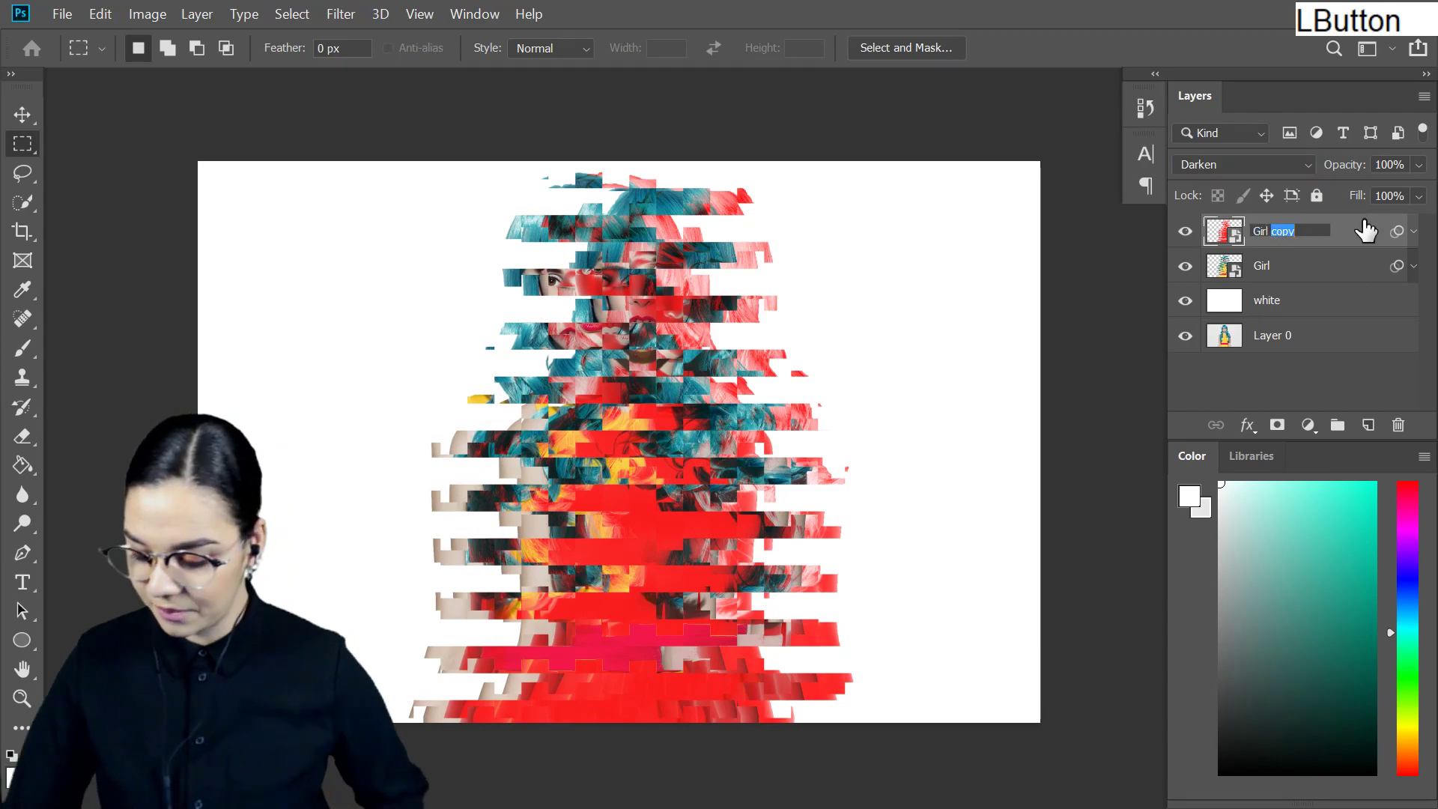
text(Red)
key(Return)
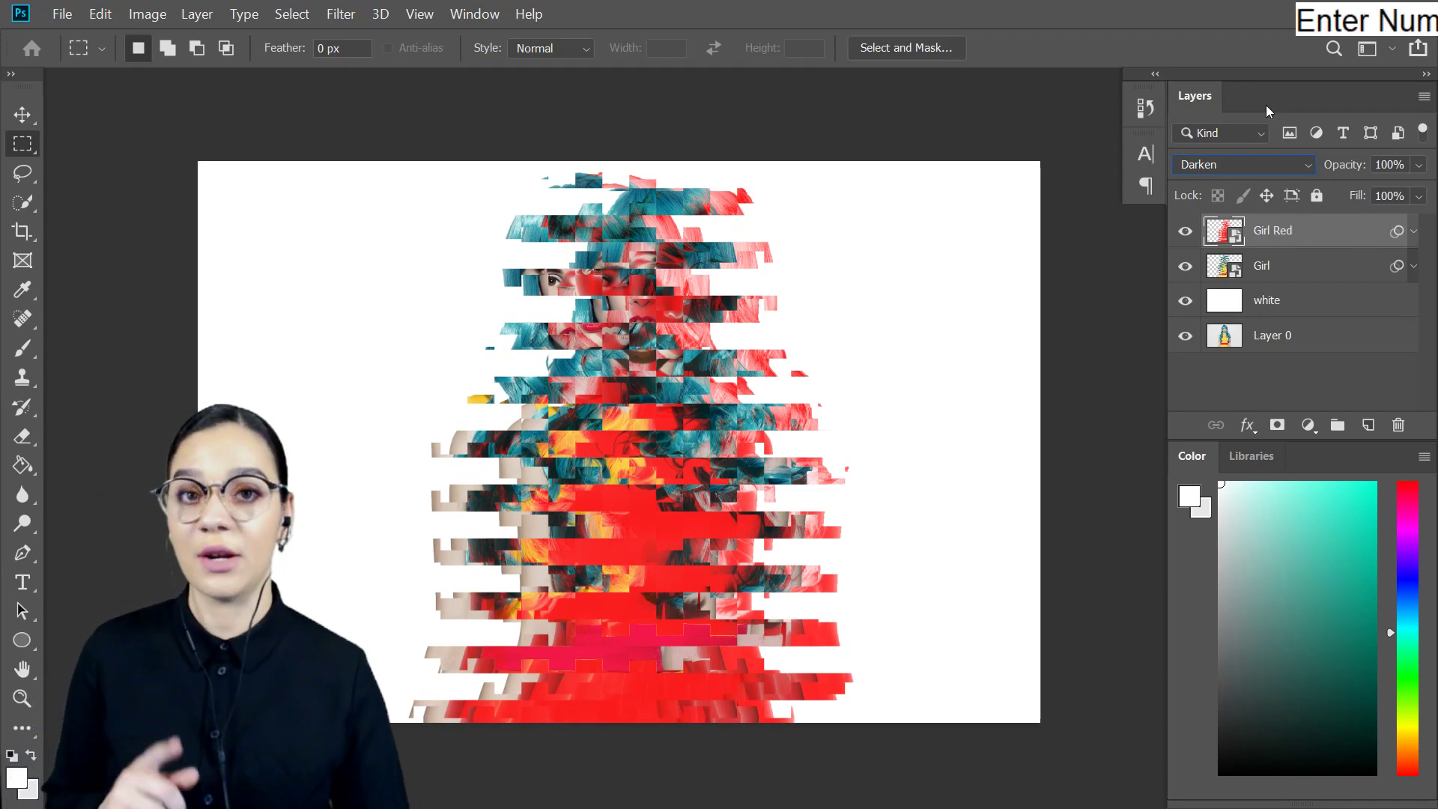
Duplicate the original Girl layer beneath Girl Red.
click(1317, 268)
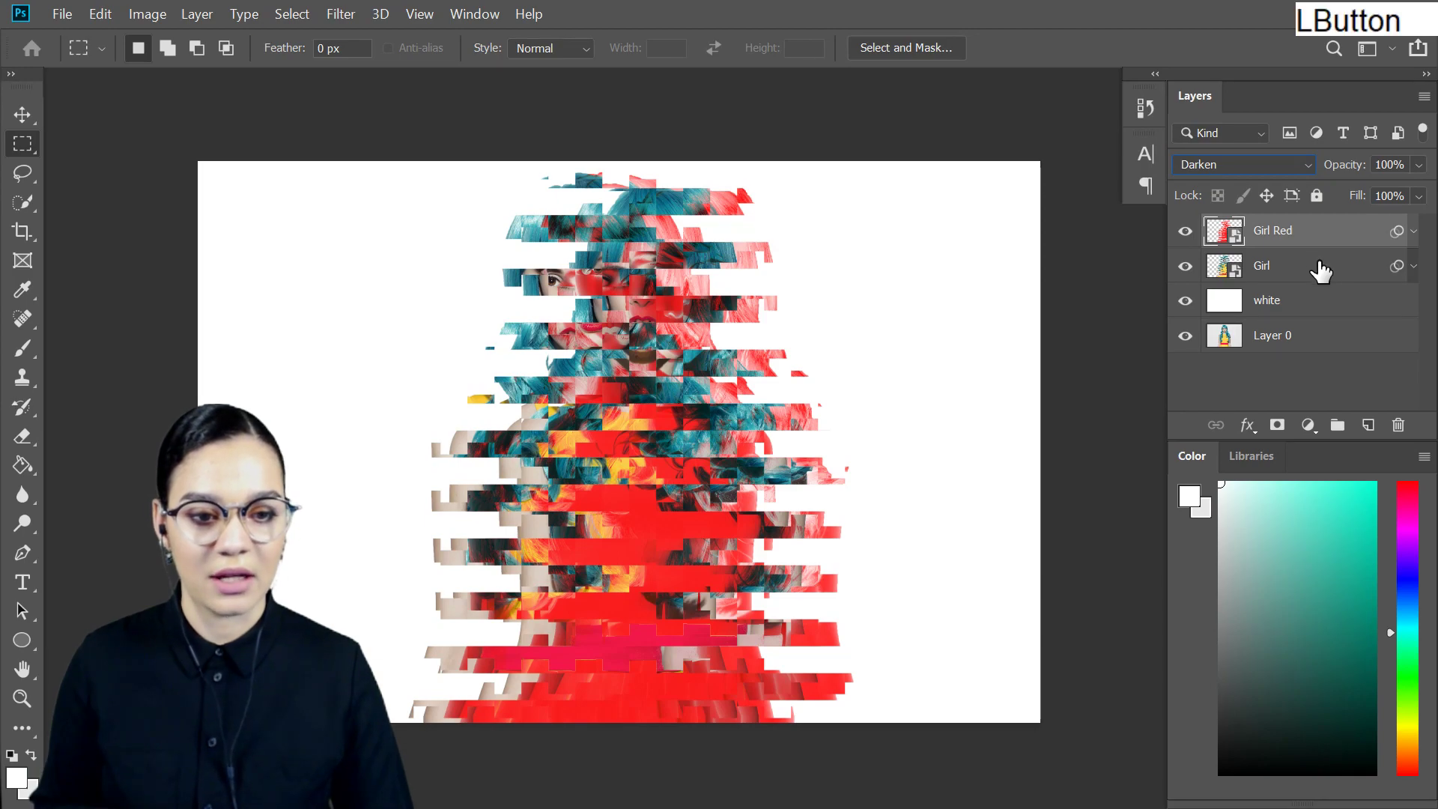
key(Escape)
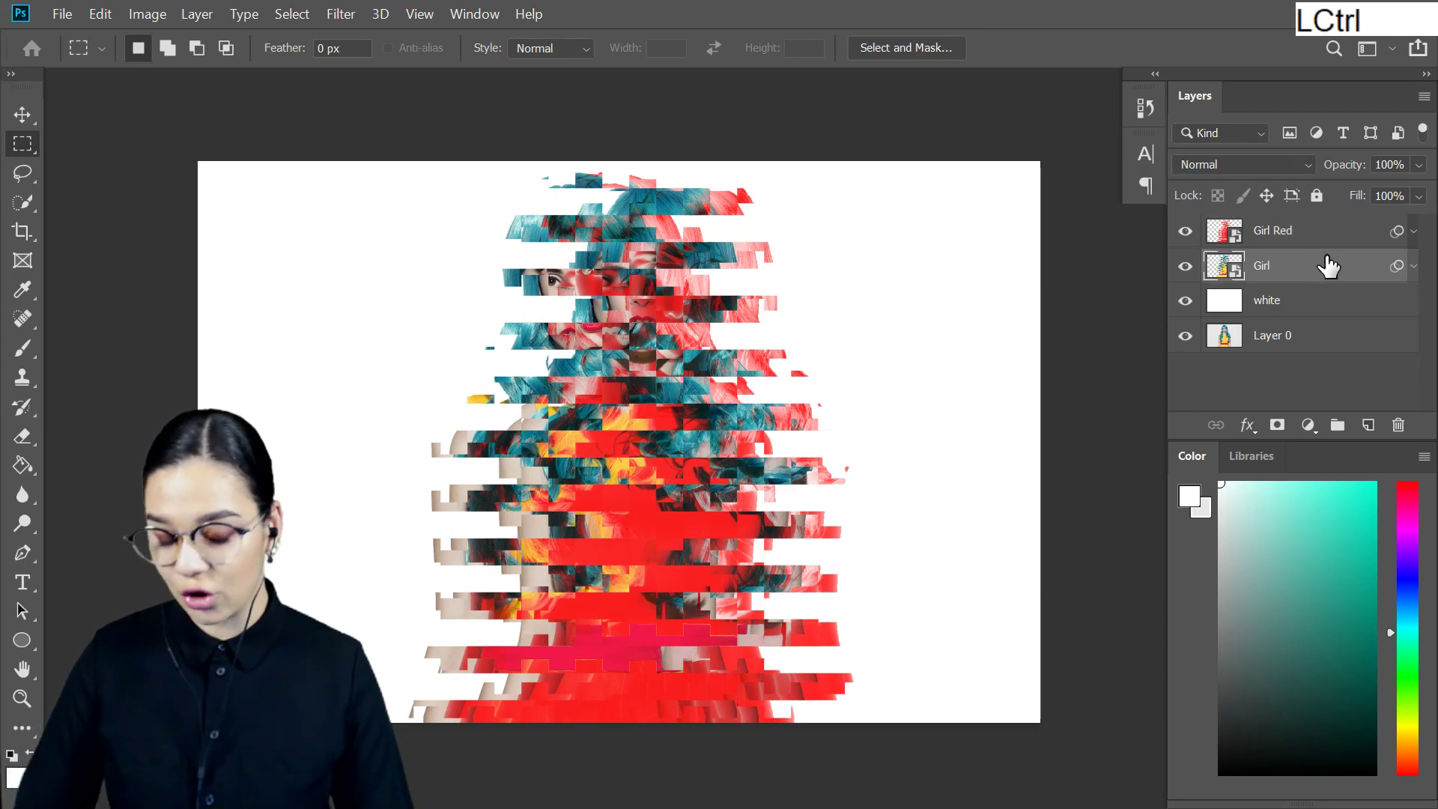
key(ctrl+j)
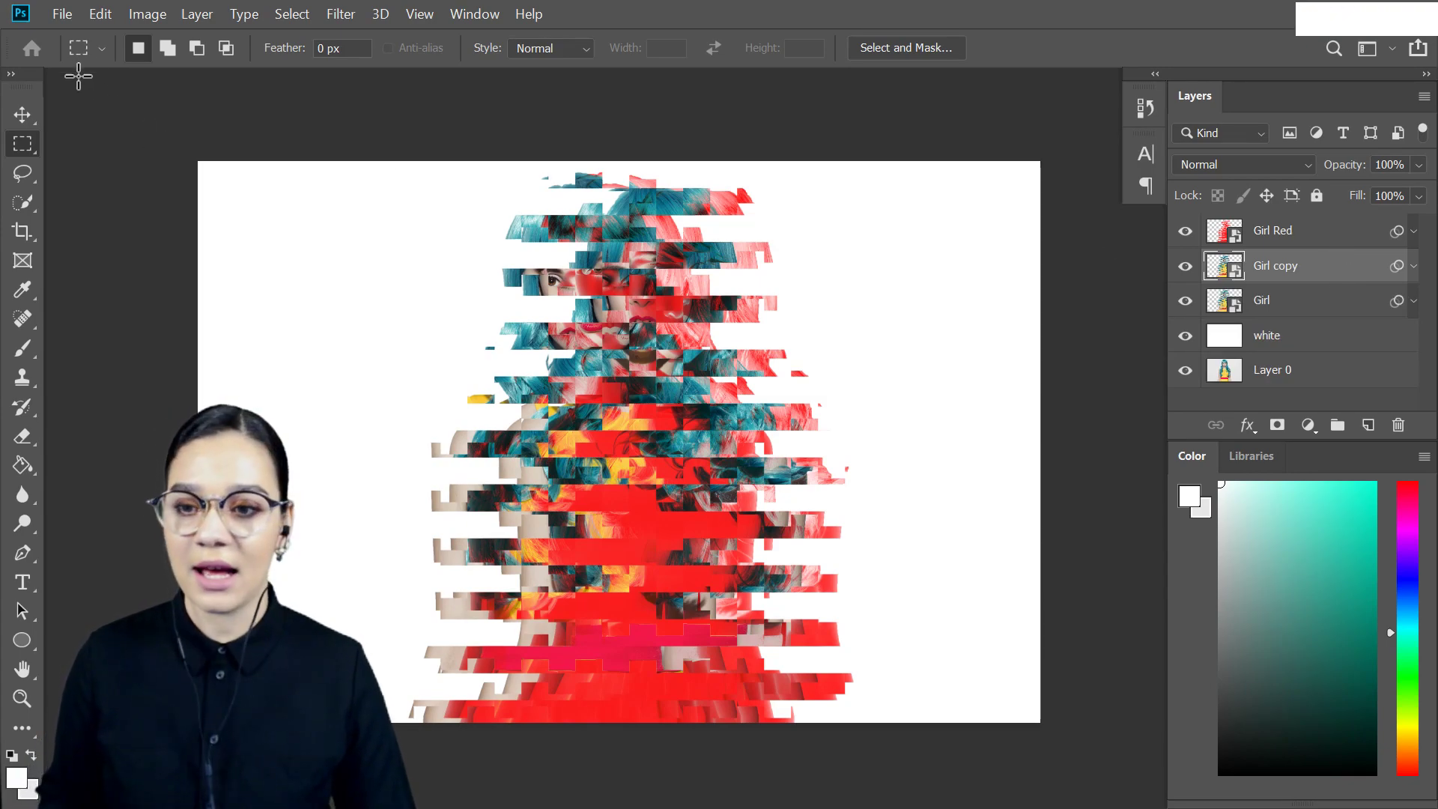
Apply a Gradient Map adjustment to the new Girl copy using a solid gradient from white to blue 1e00ff.
click(147, 17)
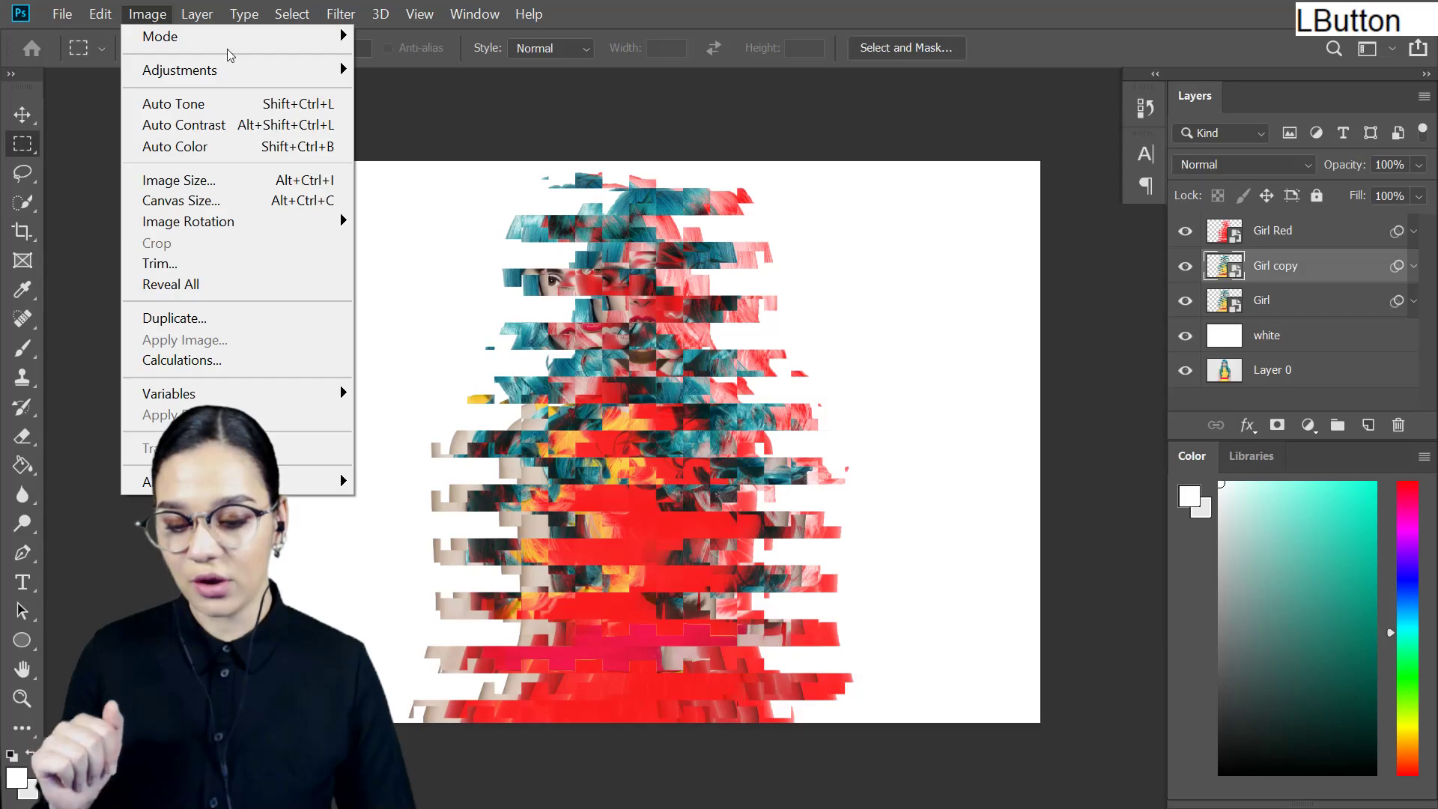
click(287, 81)
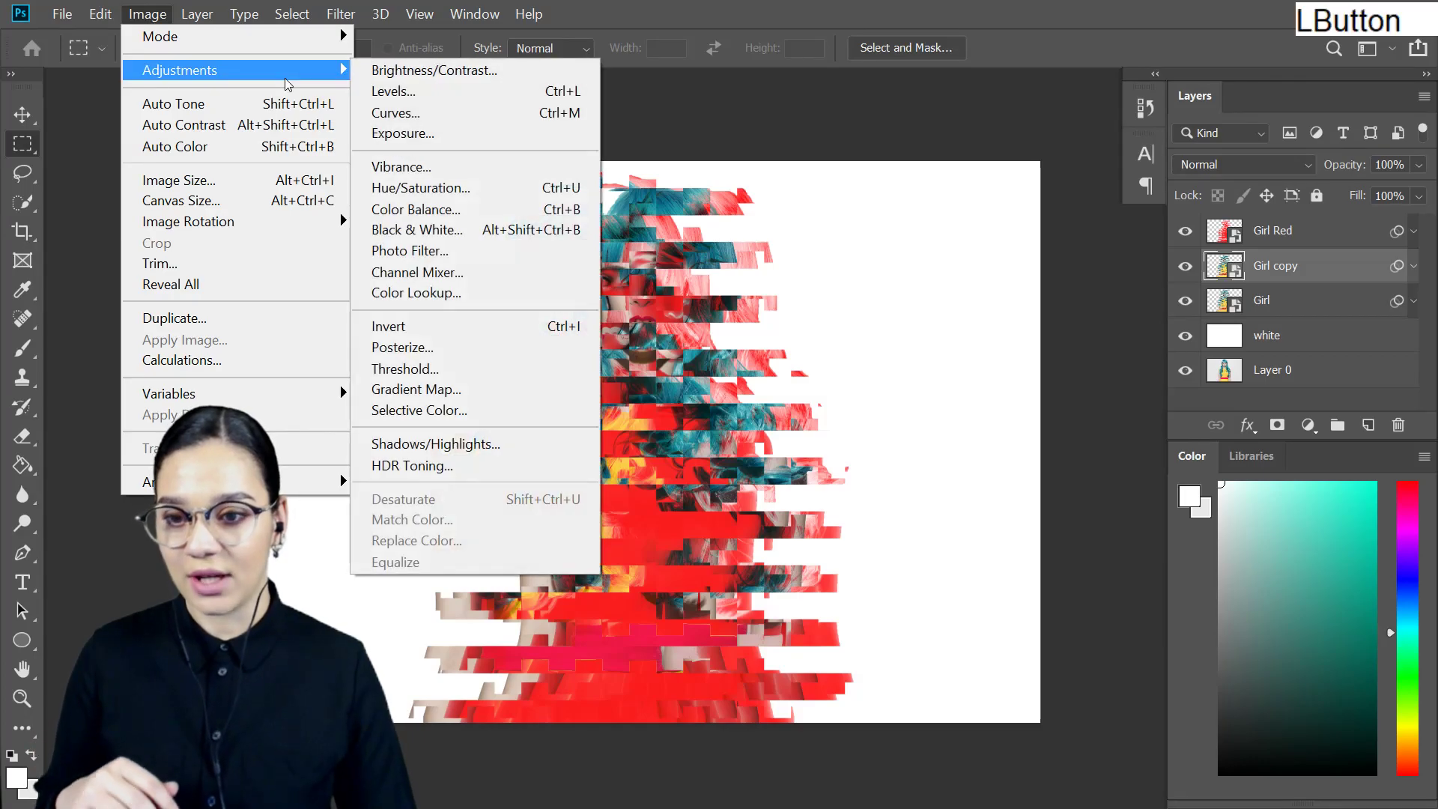
click(481, 389)
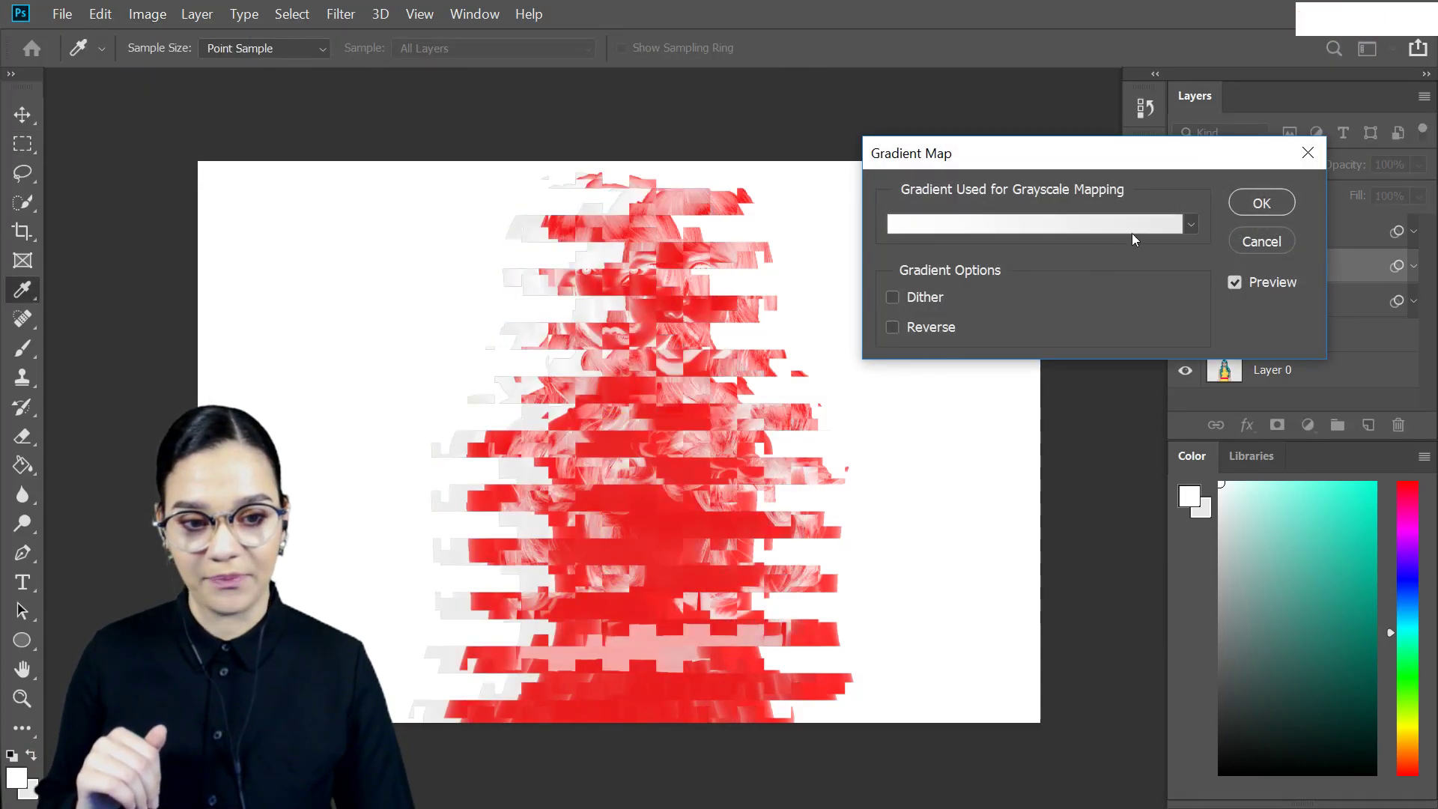
click(1144, 226)
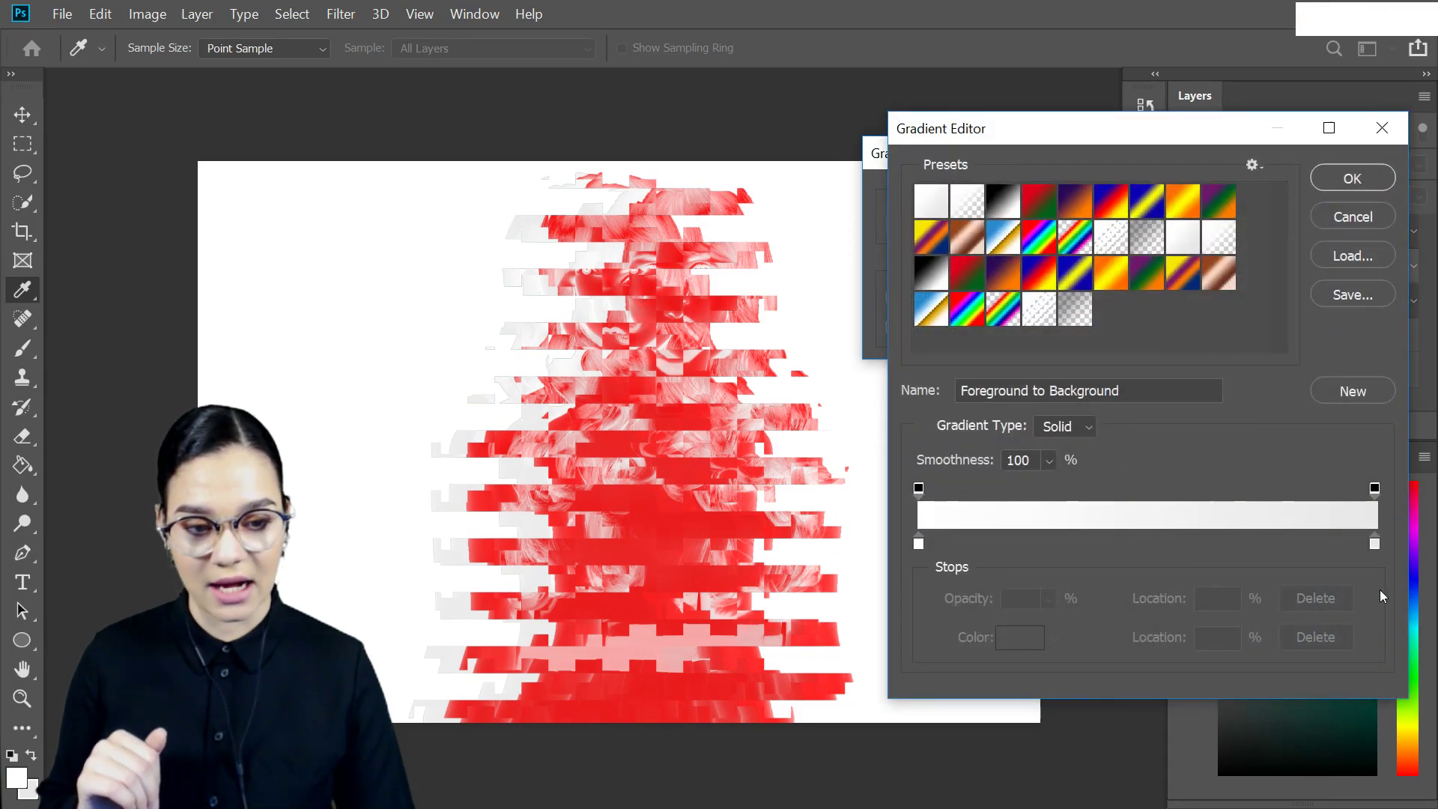
double_click(1374, 545)
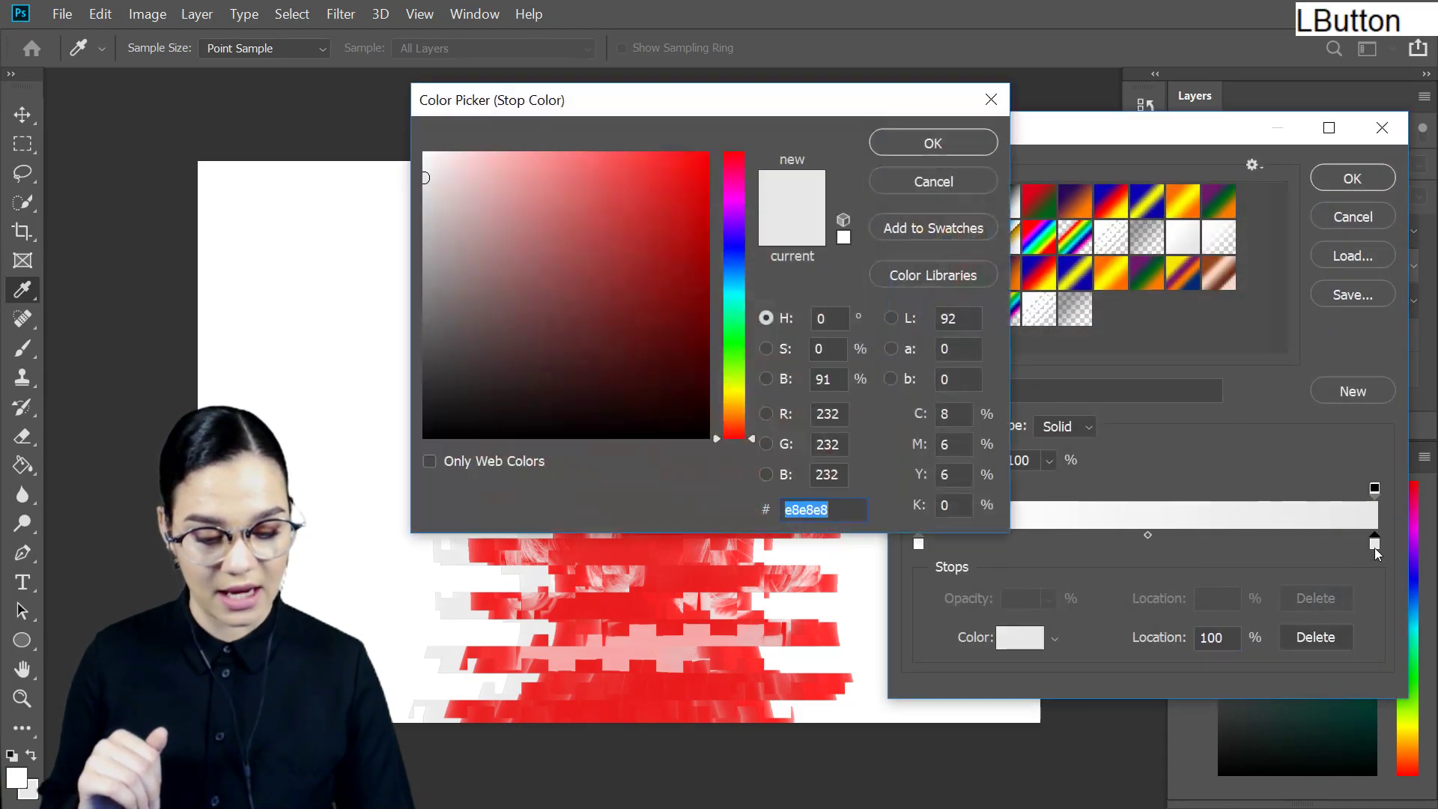
click(730, 242)
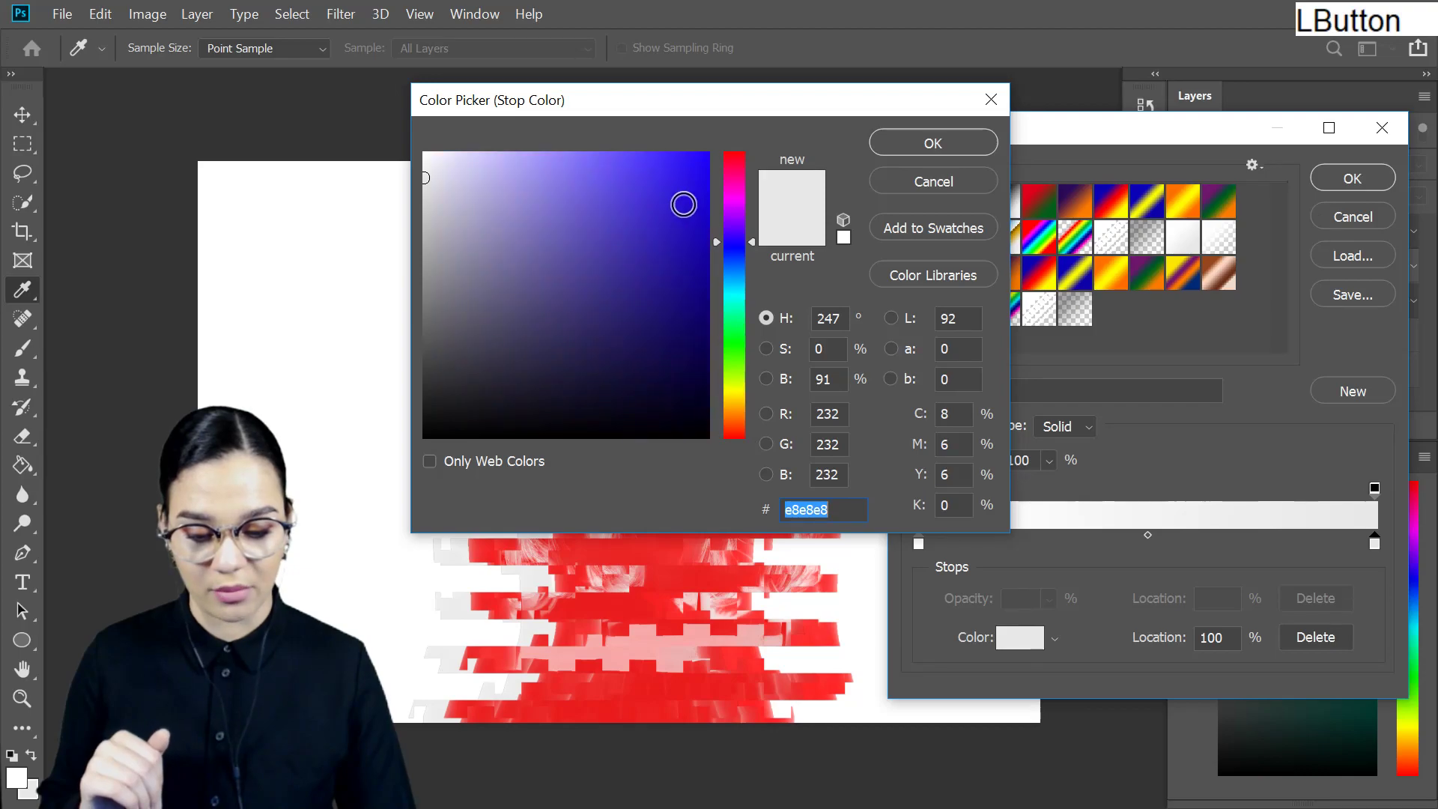
drag(684, 202, 729, 120)
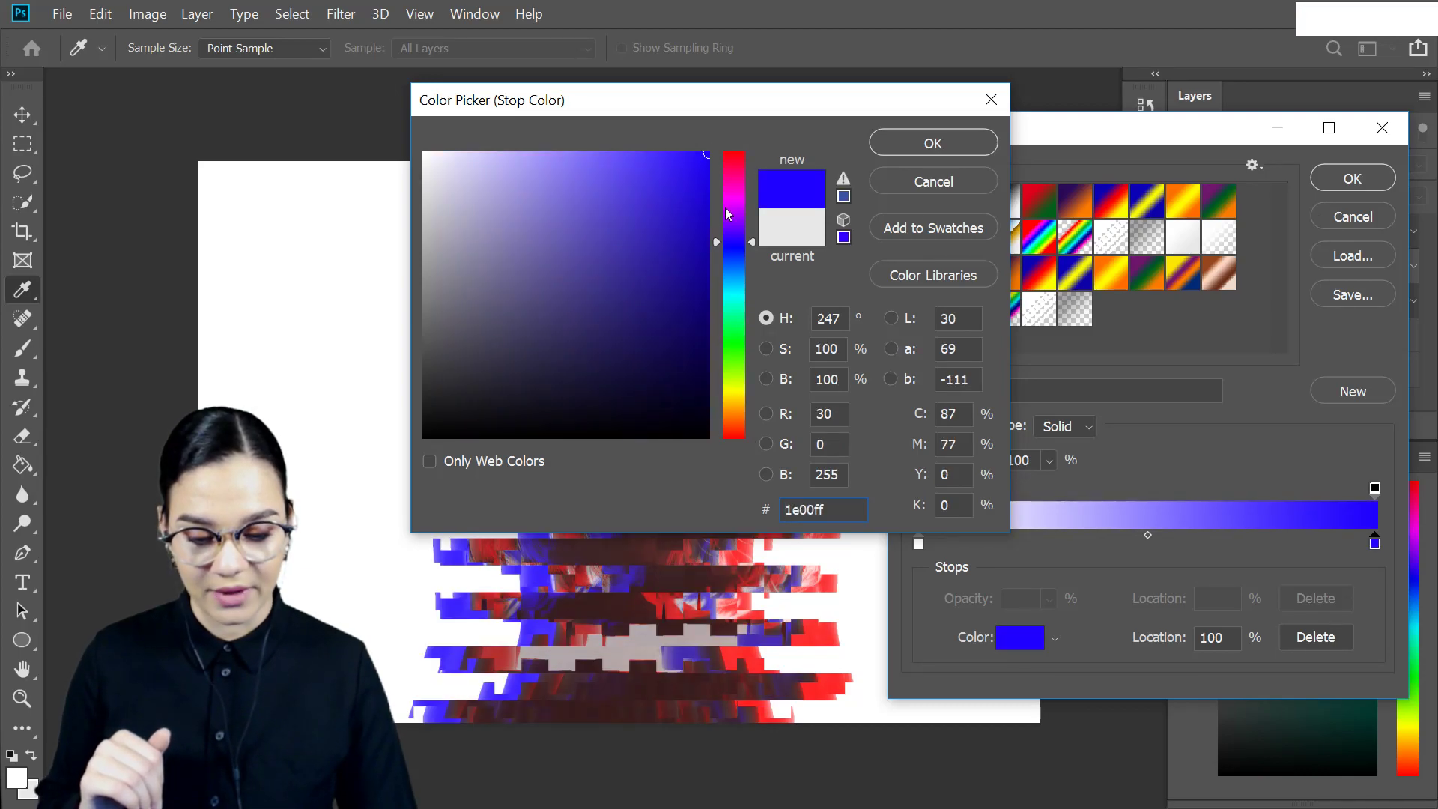
click(954, 147)
click(1352, 178)
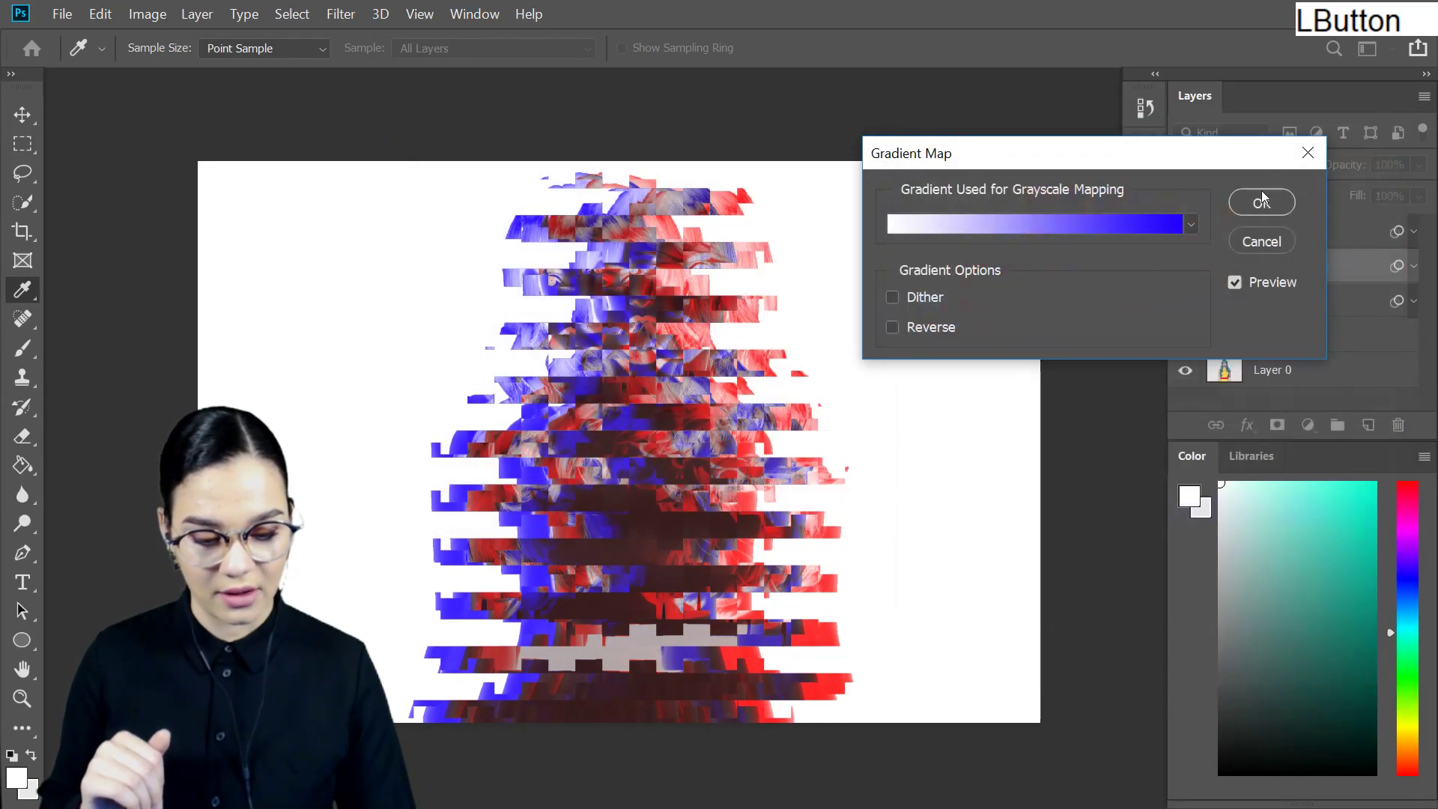
click(1261, 206)
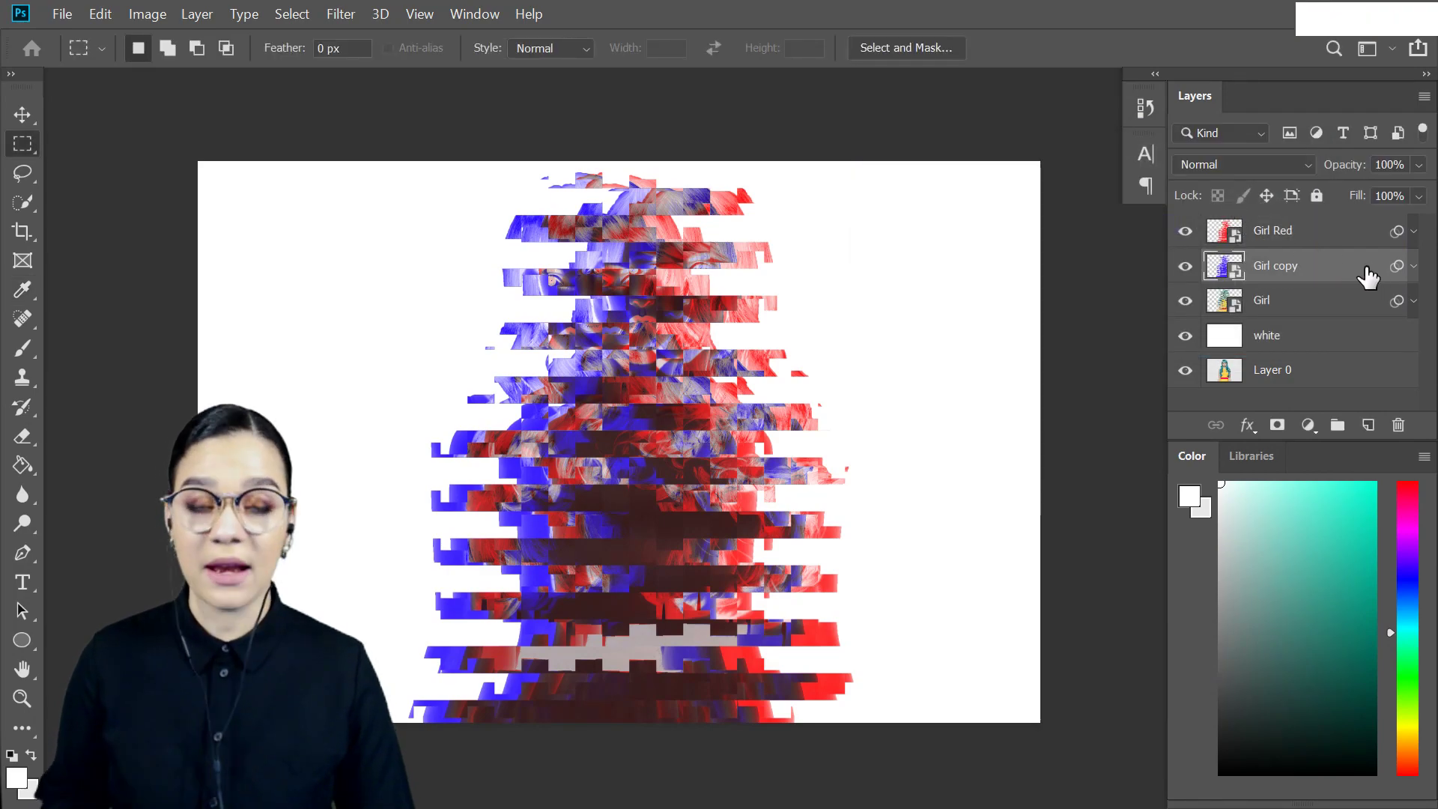
Rename the blue Girl copy layer as Girl Blue.
double_click(1285, 265)
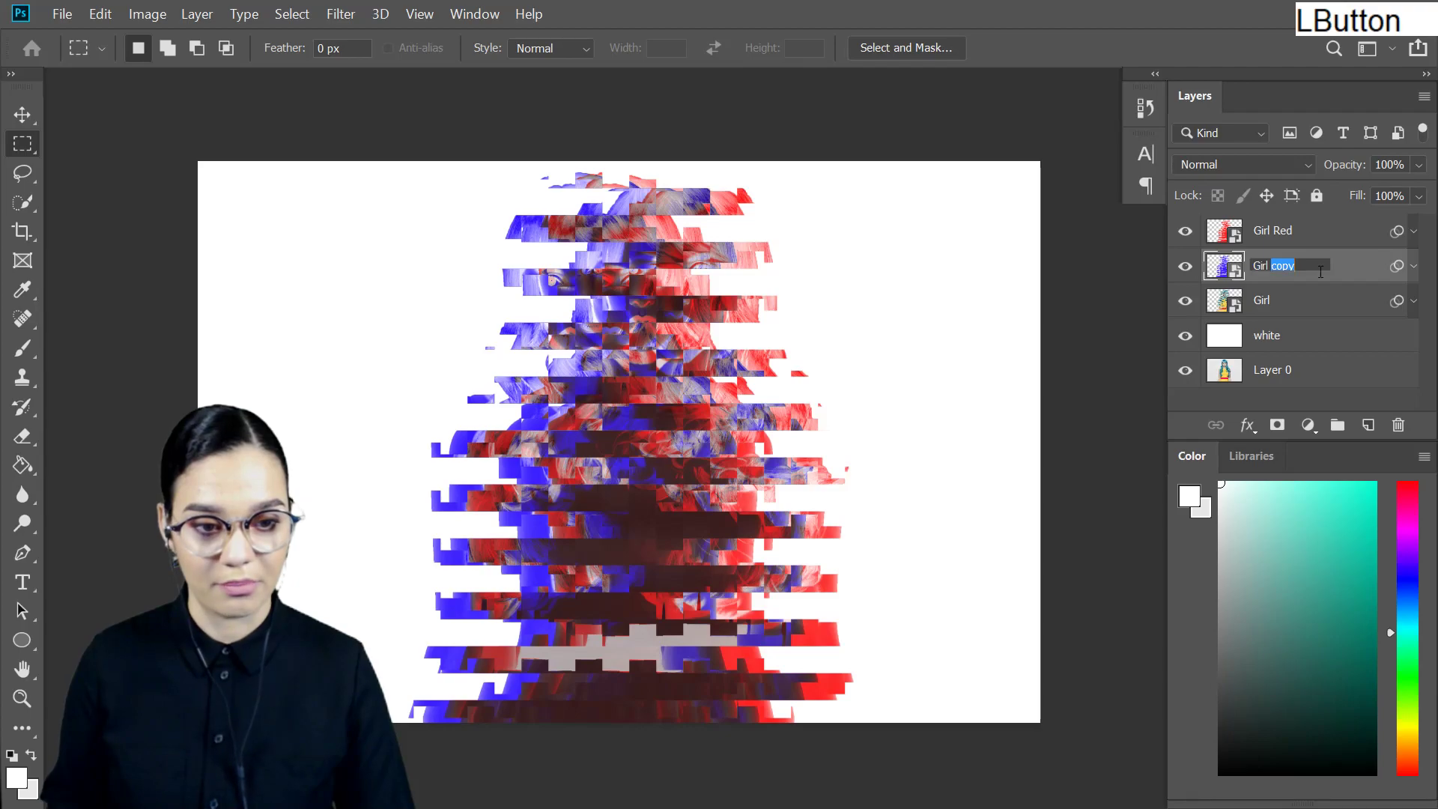
text(Blu)
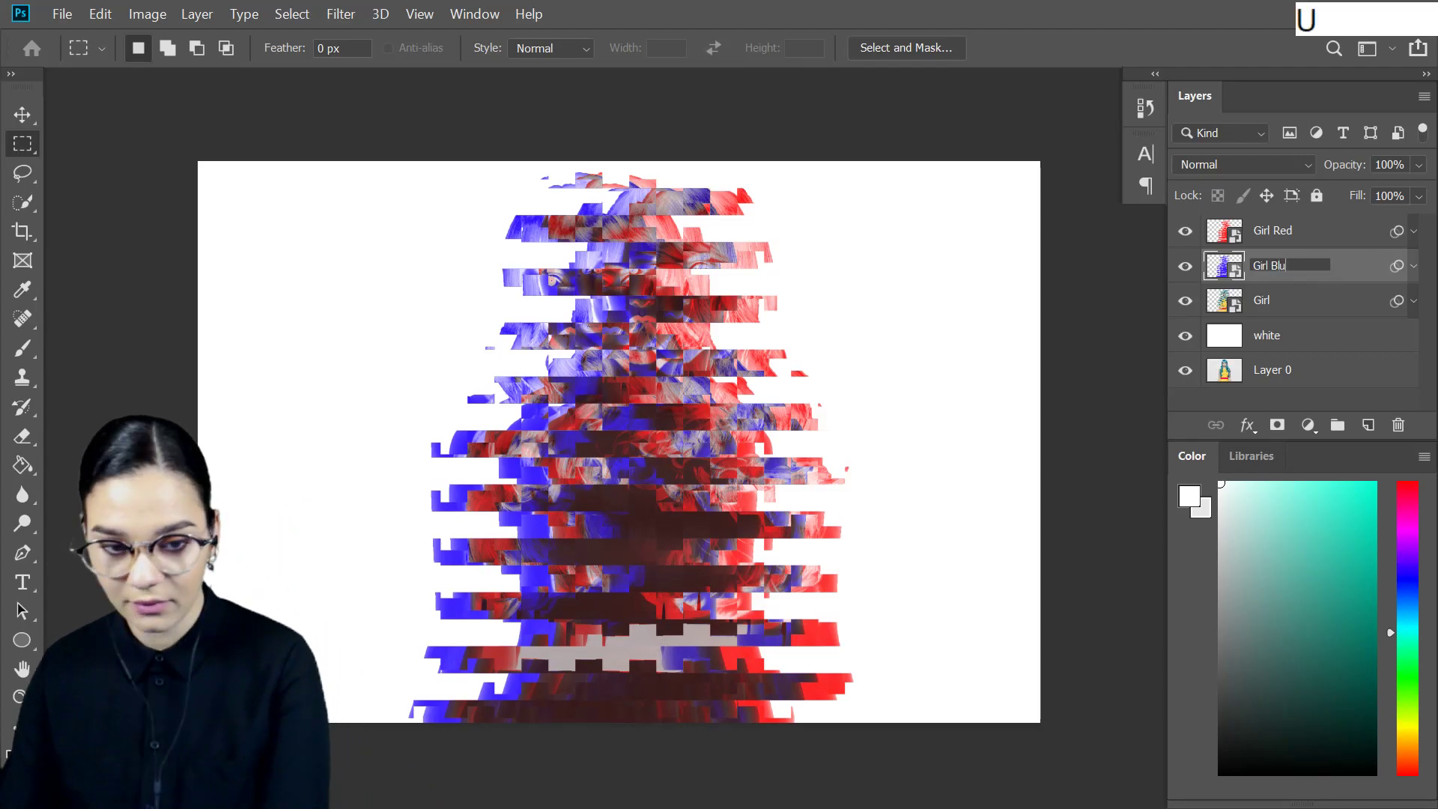
text(e)
key(KP_Enter)
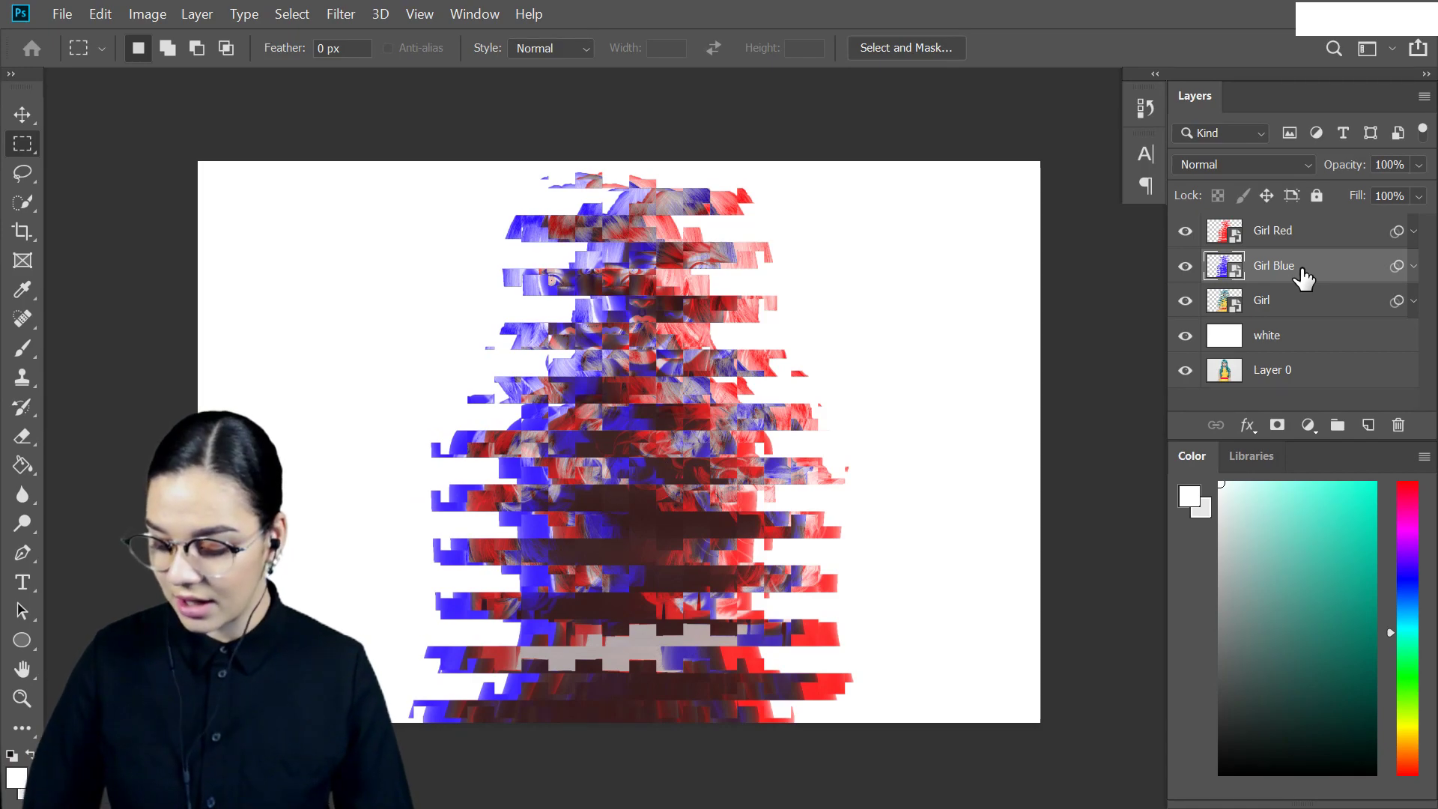
Shift the Girl Blue layer left with Free Transform to an X position of about 2018.5 px, keeping its vertical position.
key(ctrl+t)
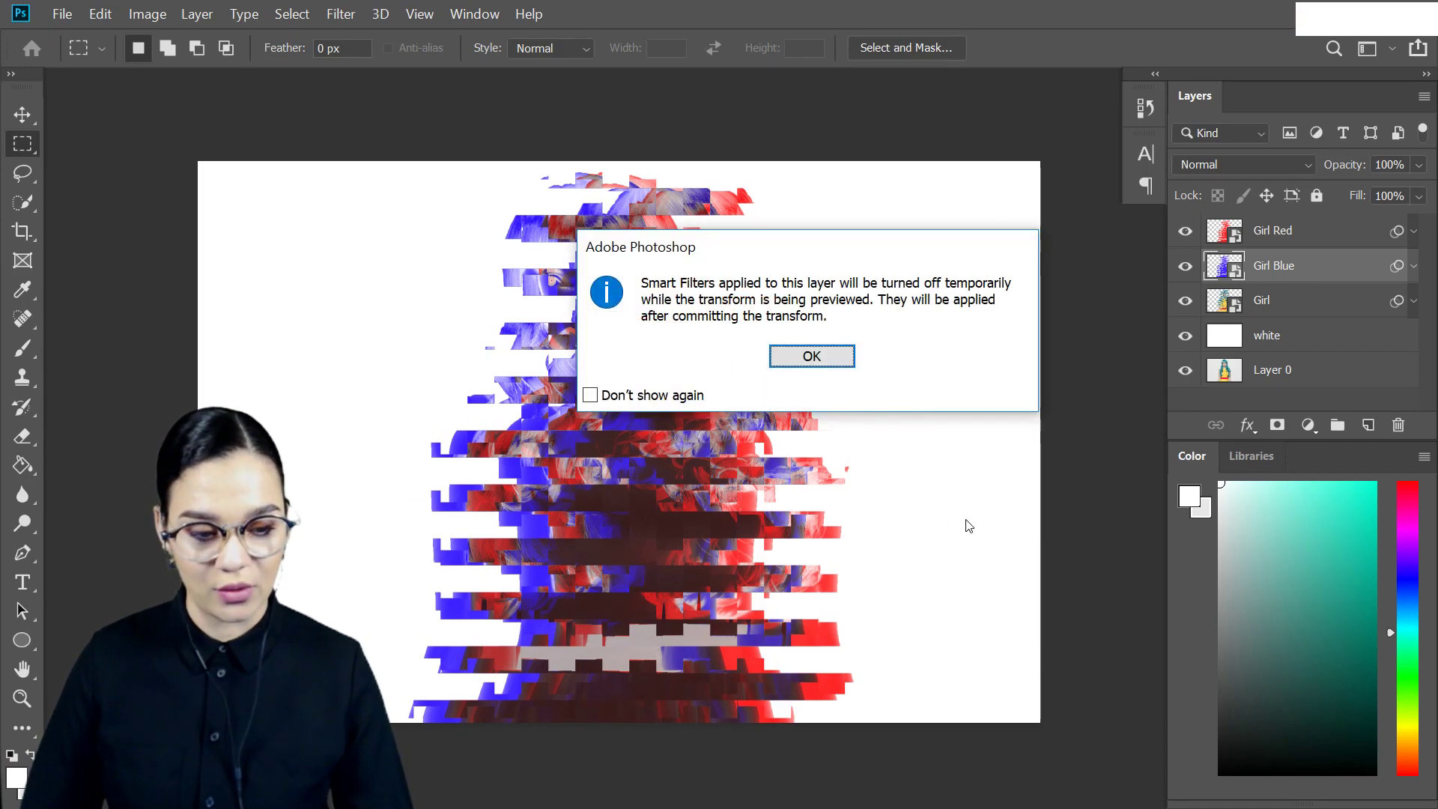
click(814, 354)
drag(704, 442, 674, 449)
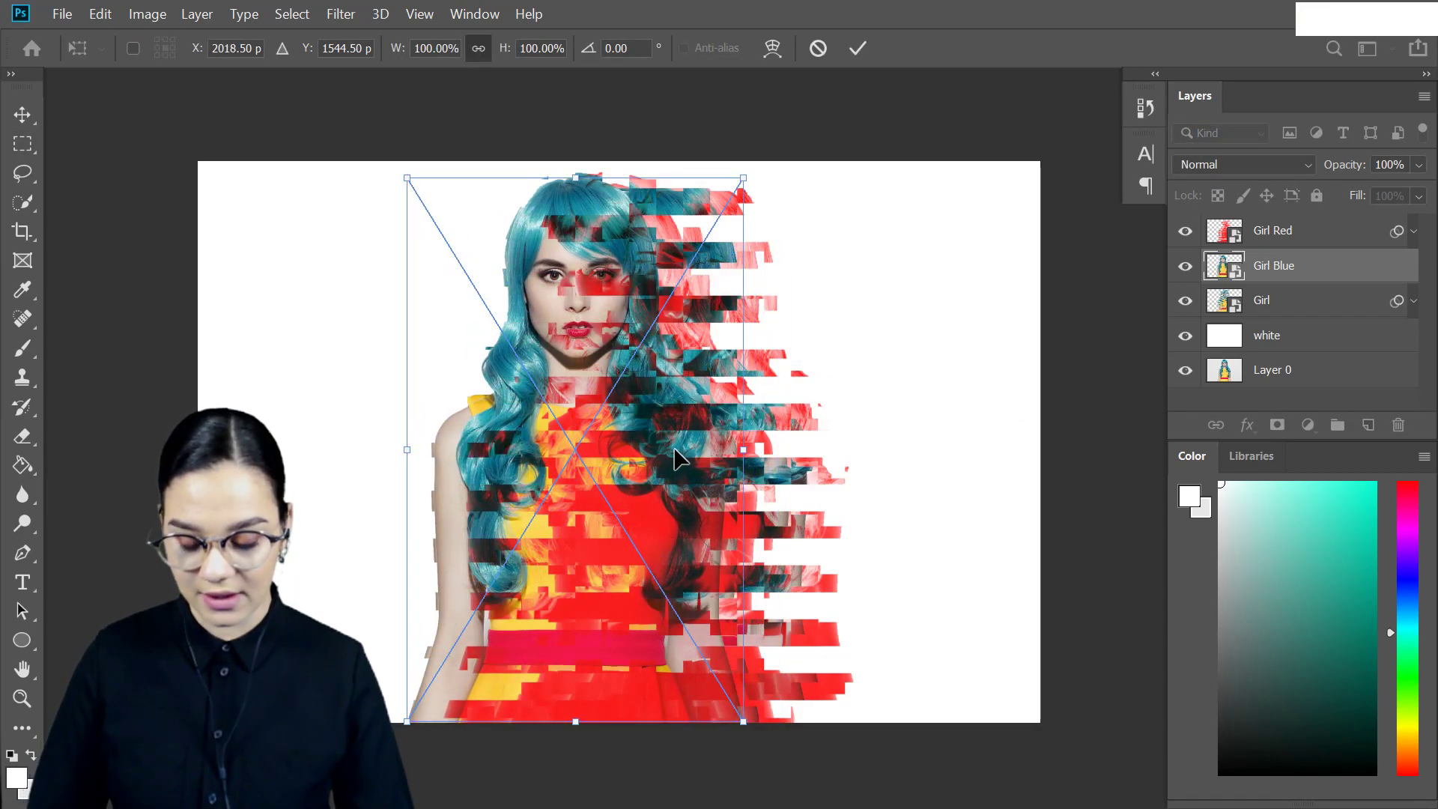
key(KP_Enter)
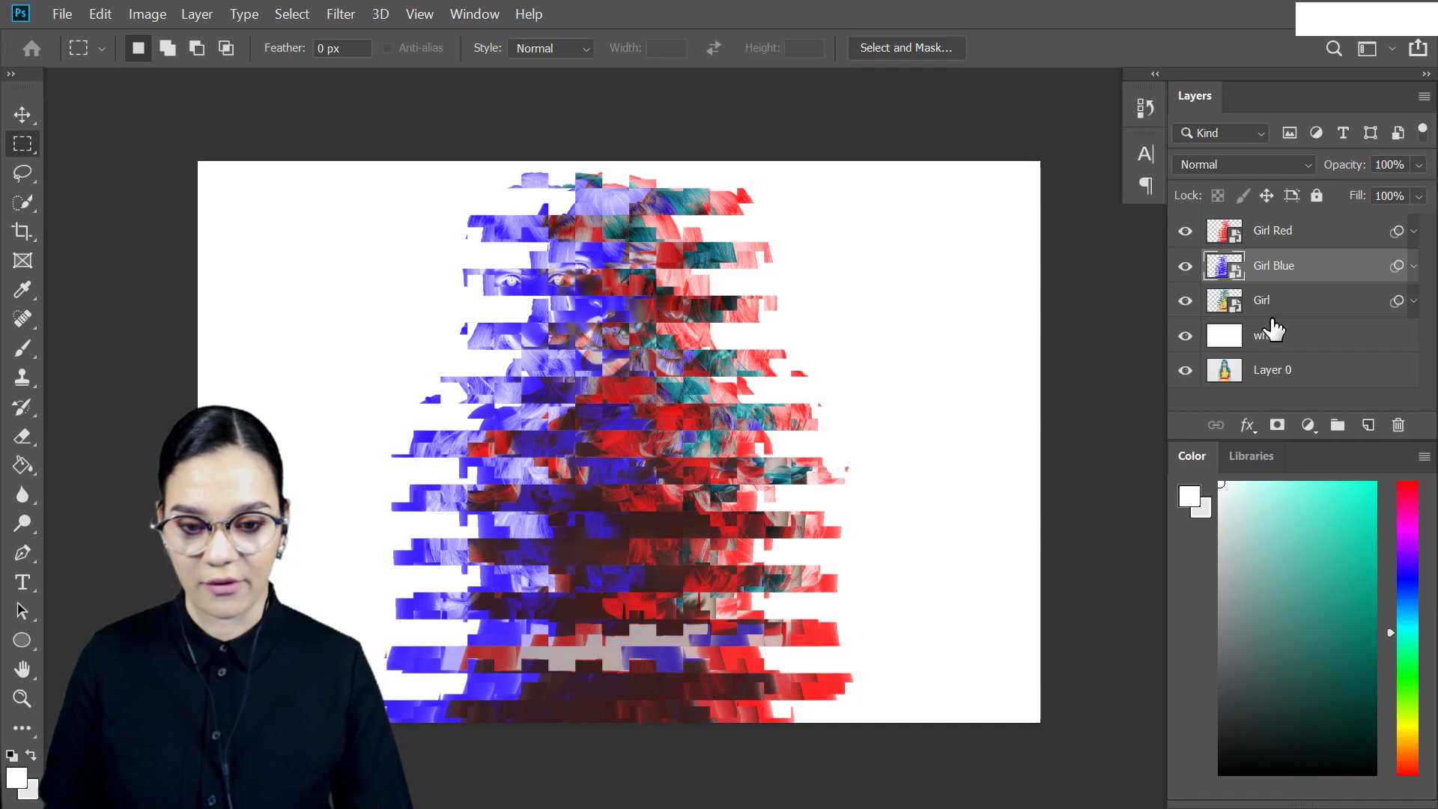
Set Girl Blue's blend mode to Darken and group it with Girl Red under the name Colors.
click(1242, 166)
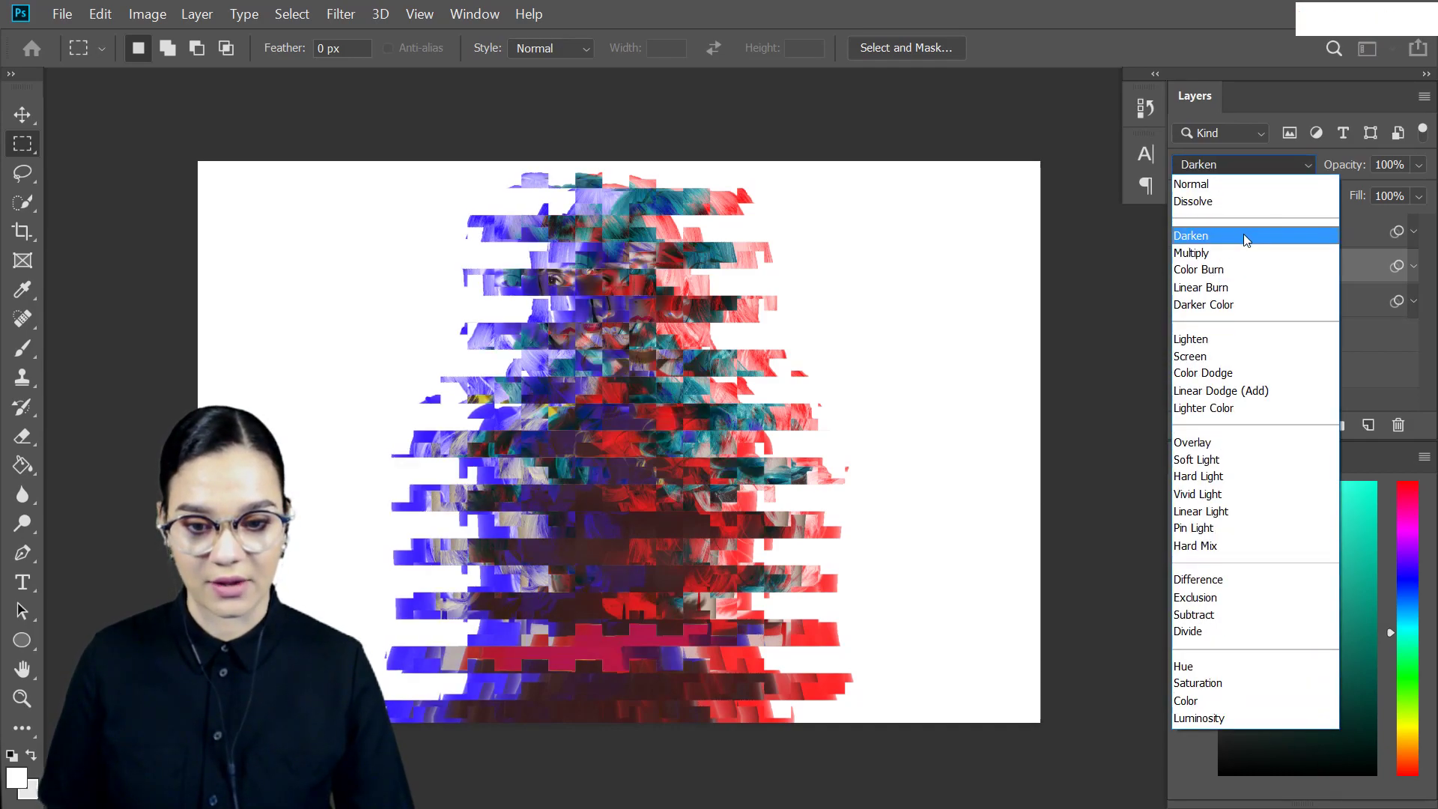
click(1243, 236)
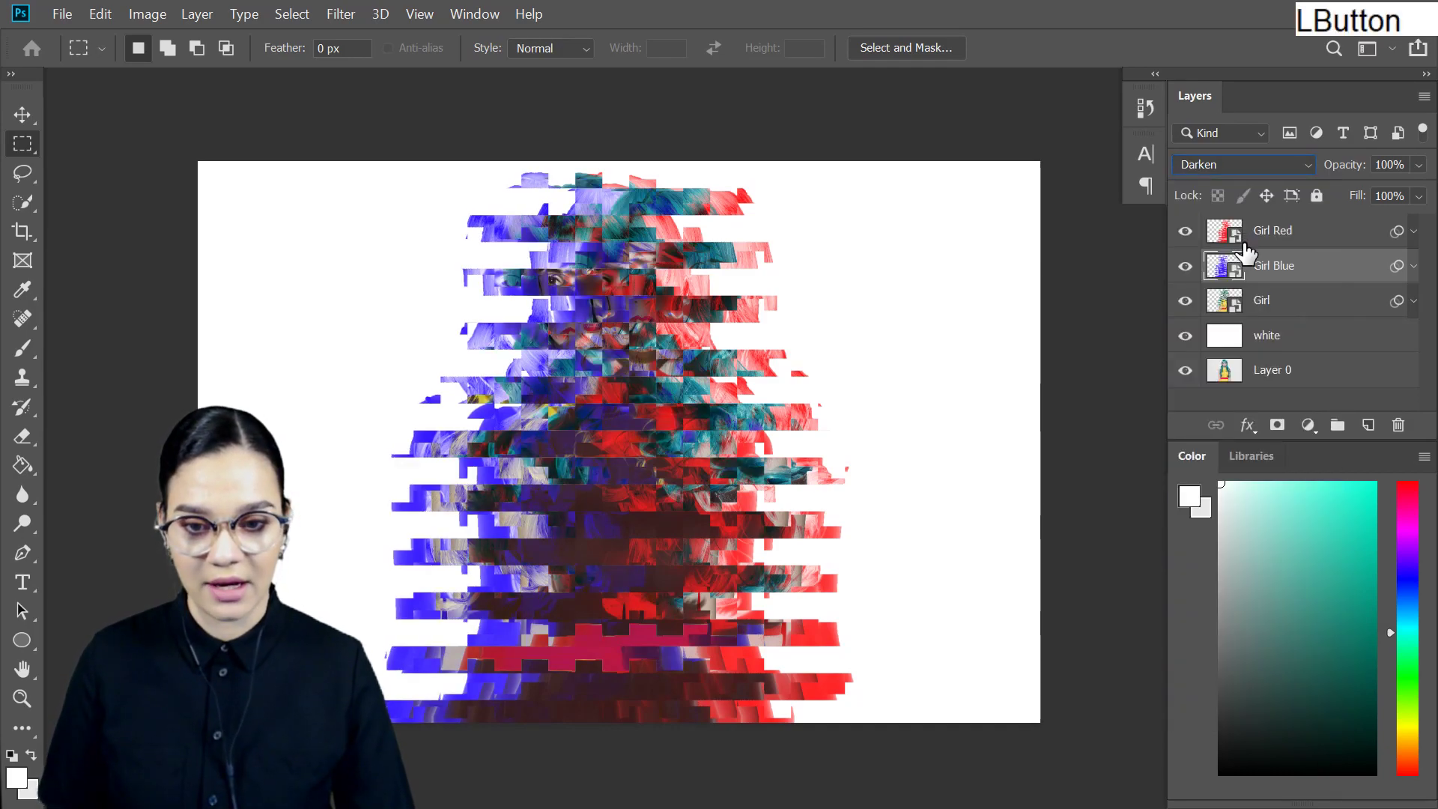
shift+click(1313, 239)
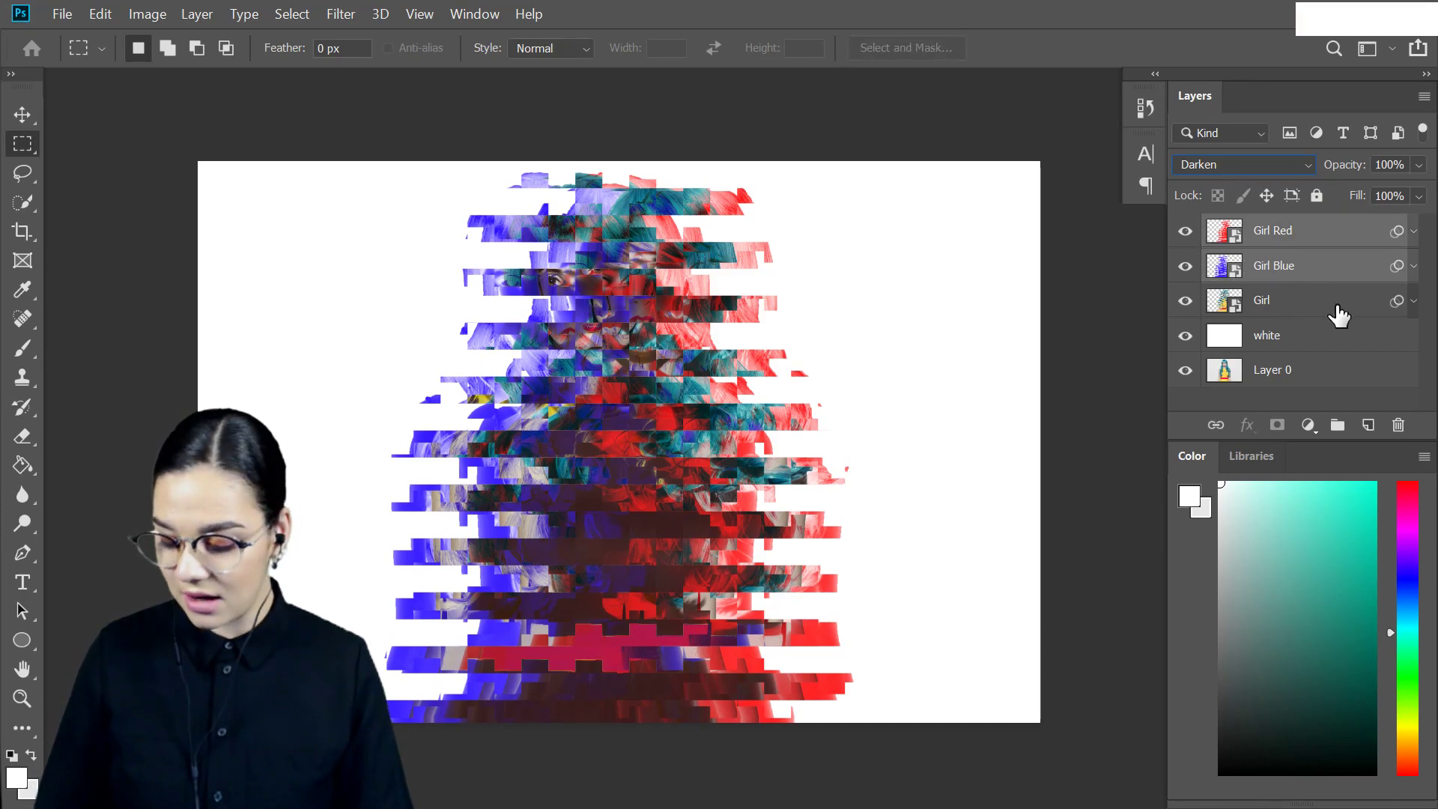
key(ctrl+g)
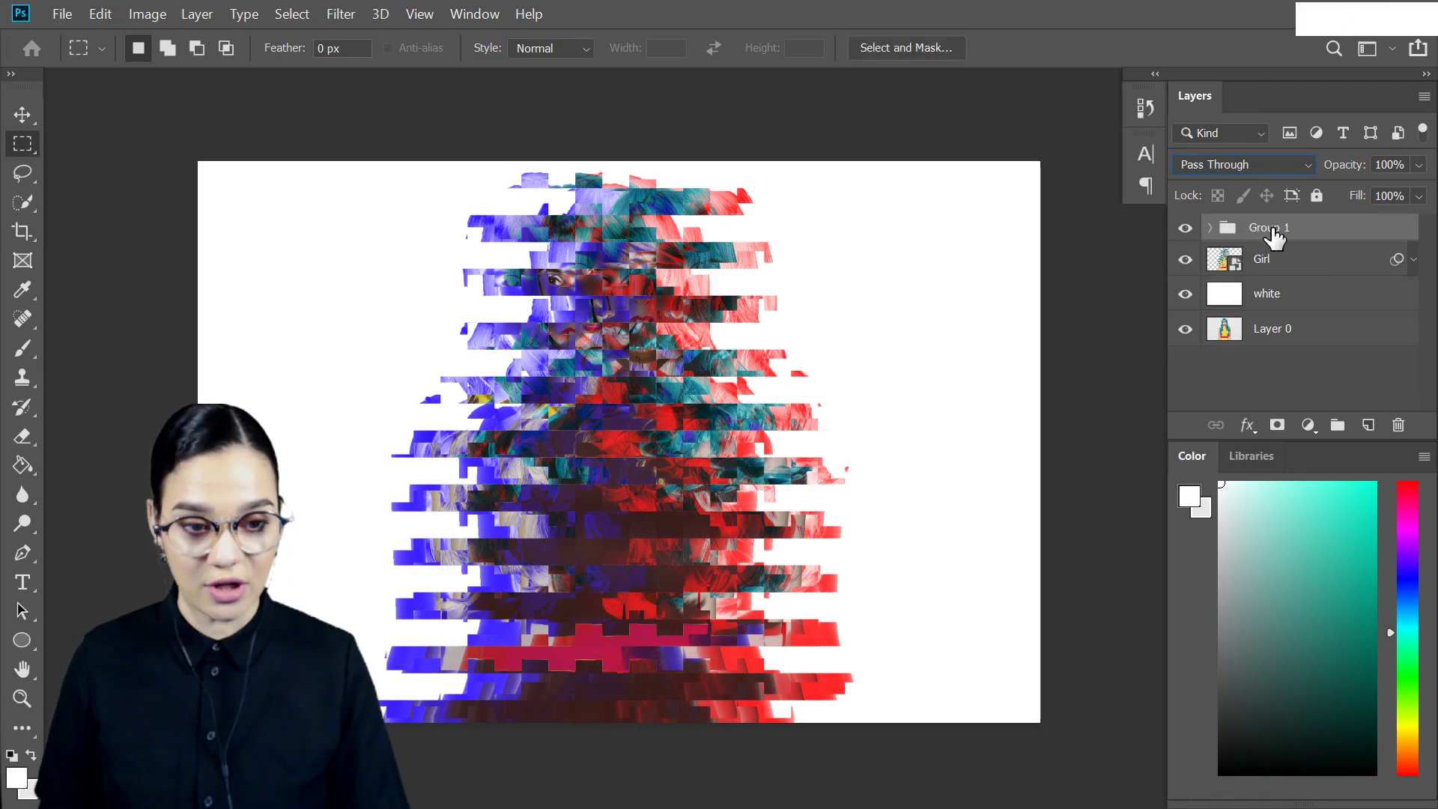
double_click(1272, 228)
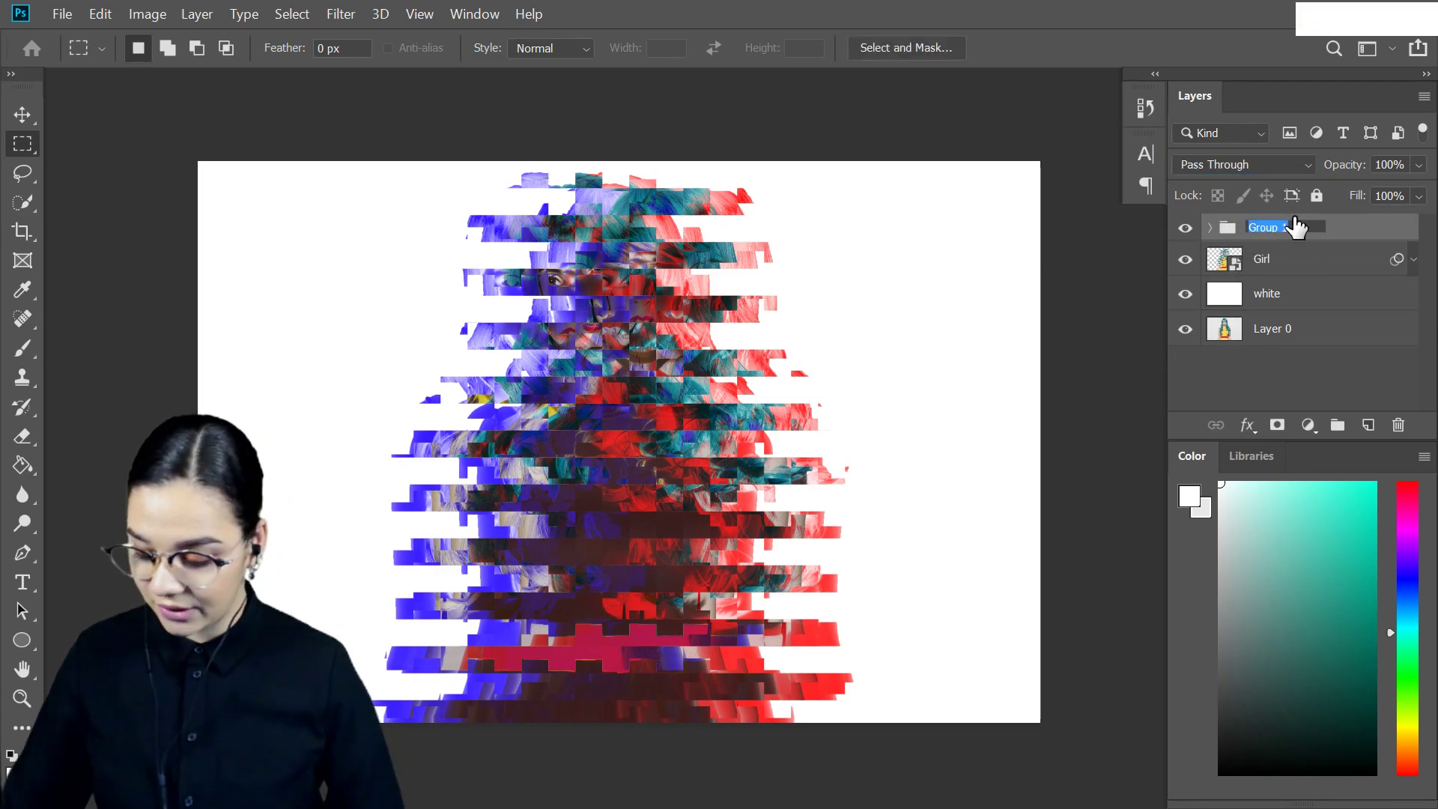
text(Colors)
key(KP_Enter)
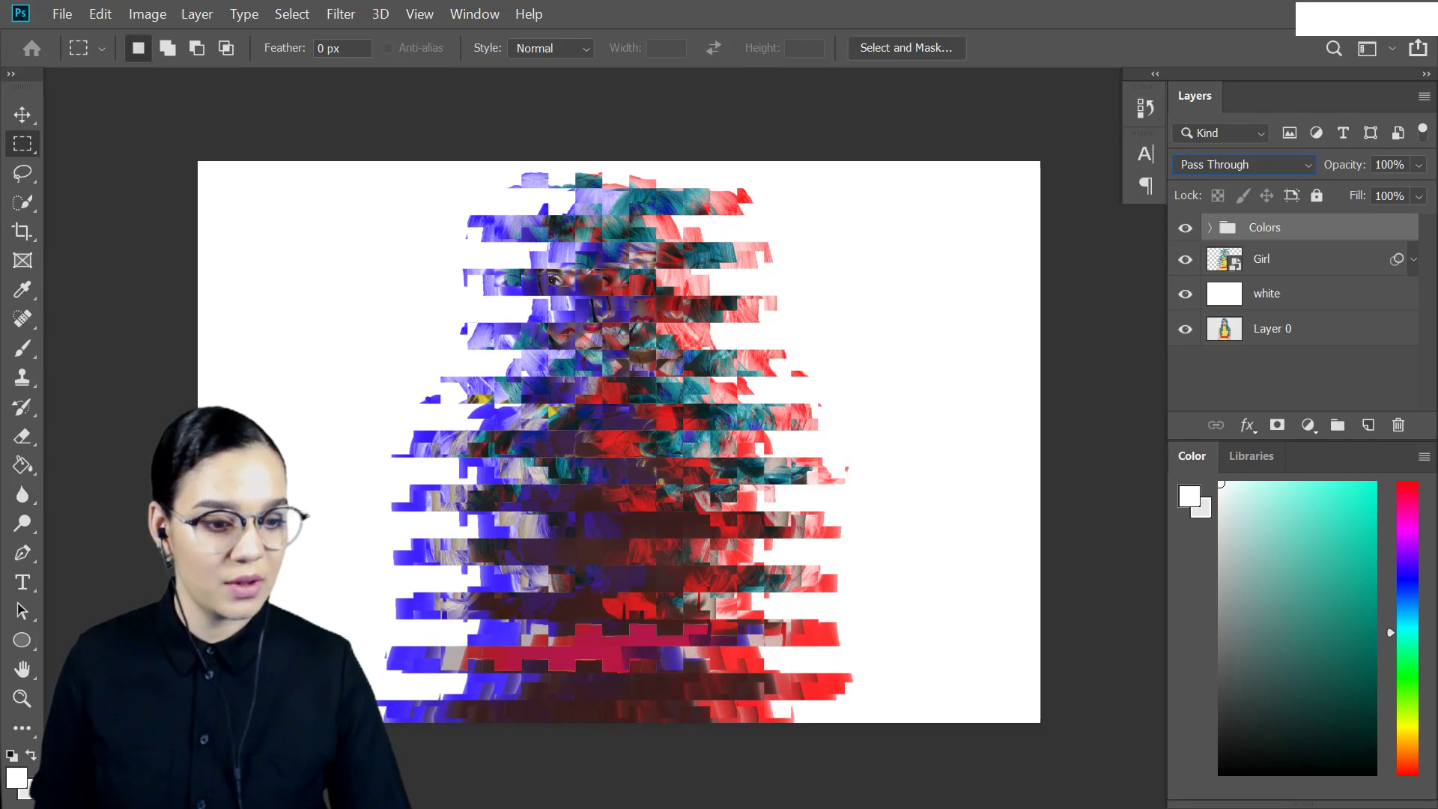
Place the Colors group beneath the Girl layer and set the Girl layer's blend mode to Lighten.
click(1042, 317)
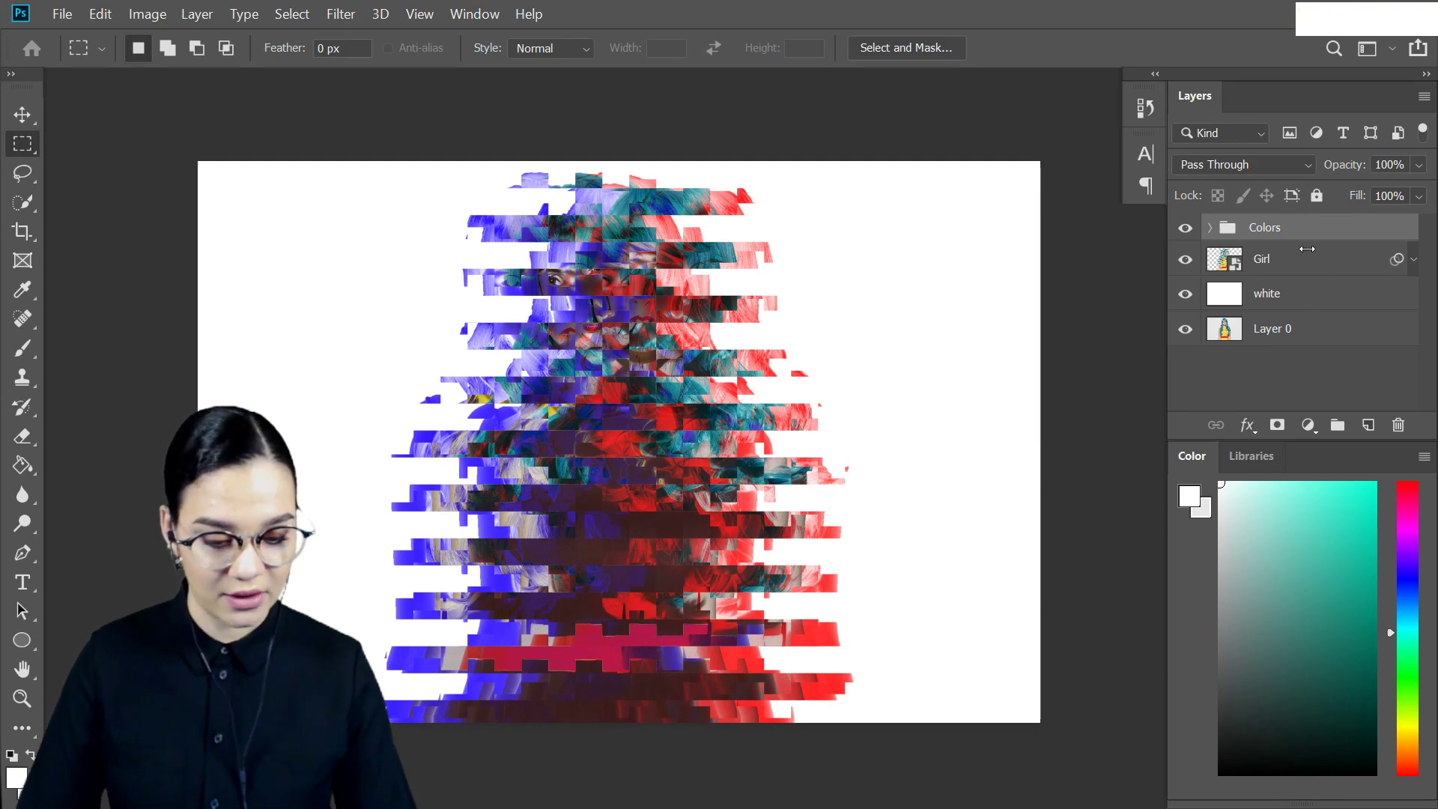
drag(1305, 235, 1316, 283)
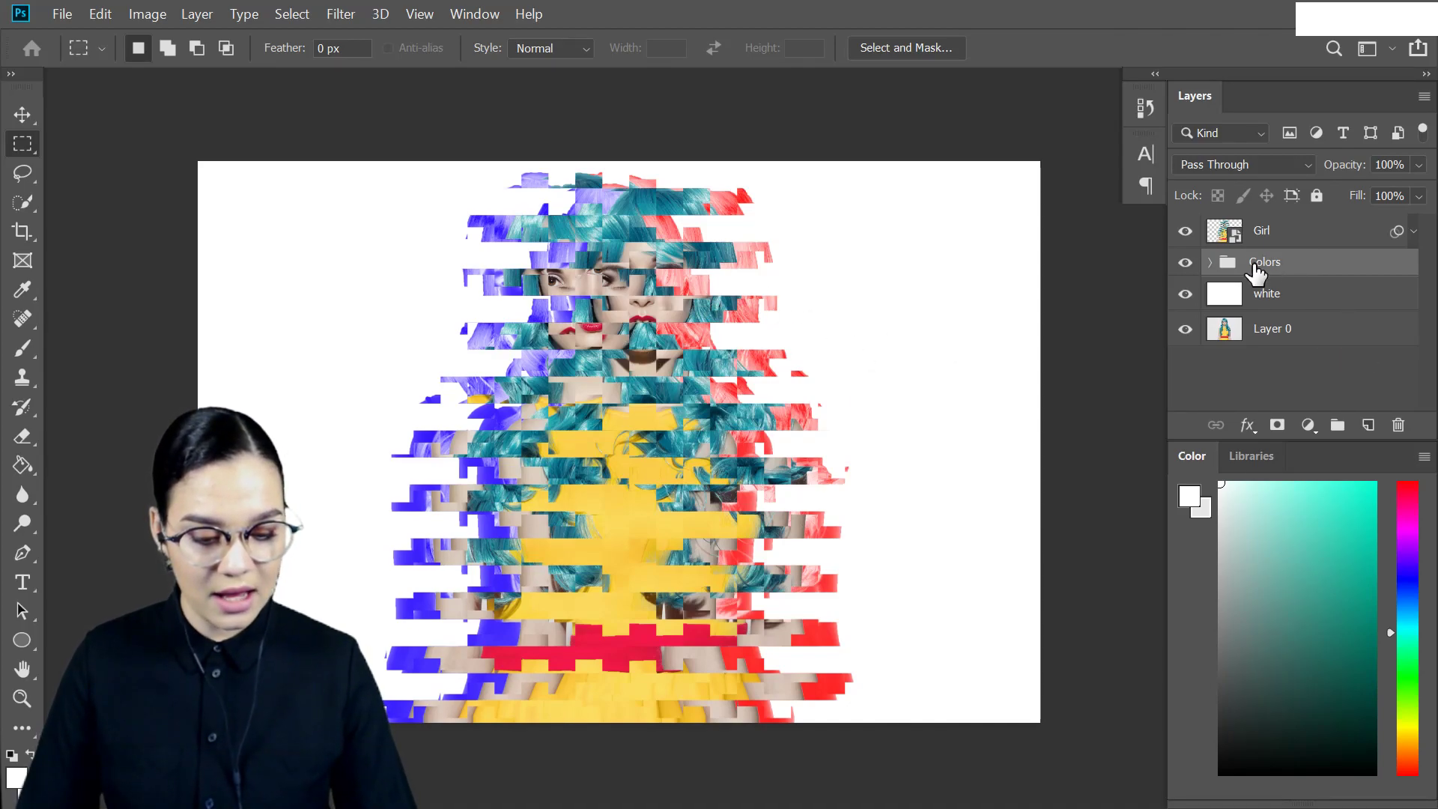
click(1304, 240)
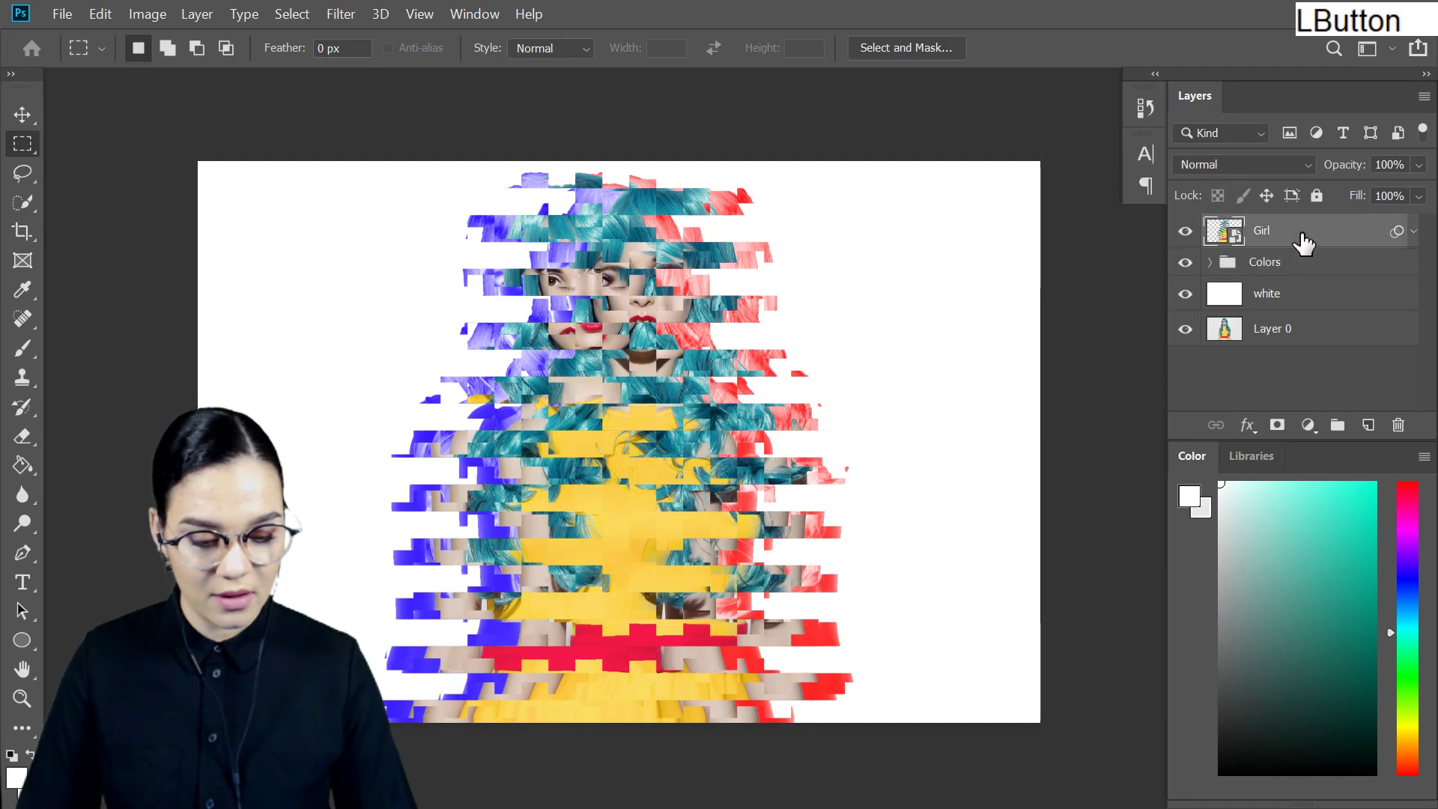
click(1265, 165)
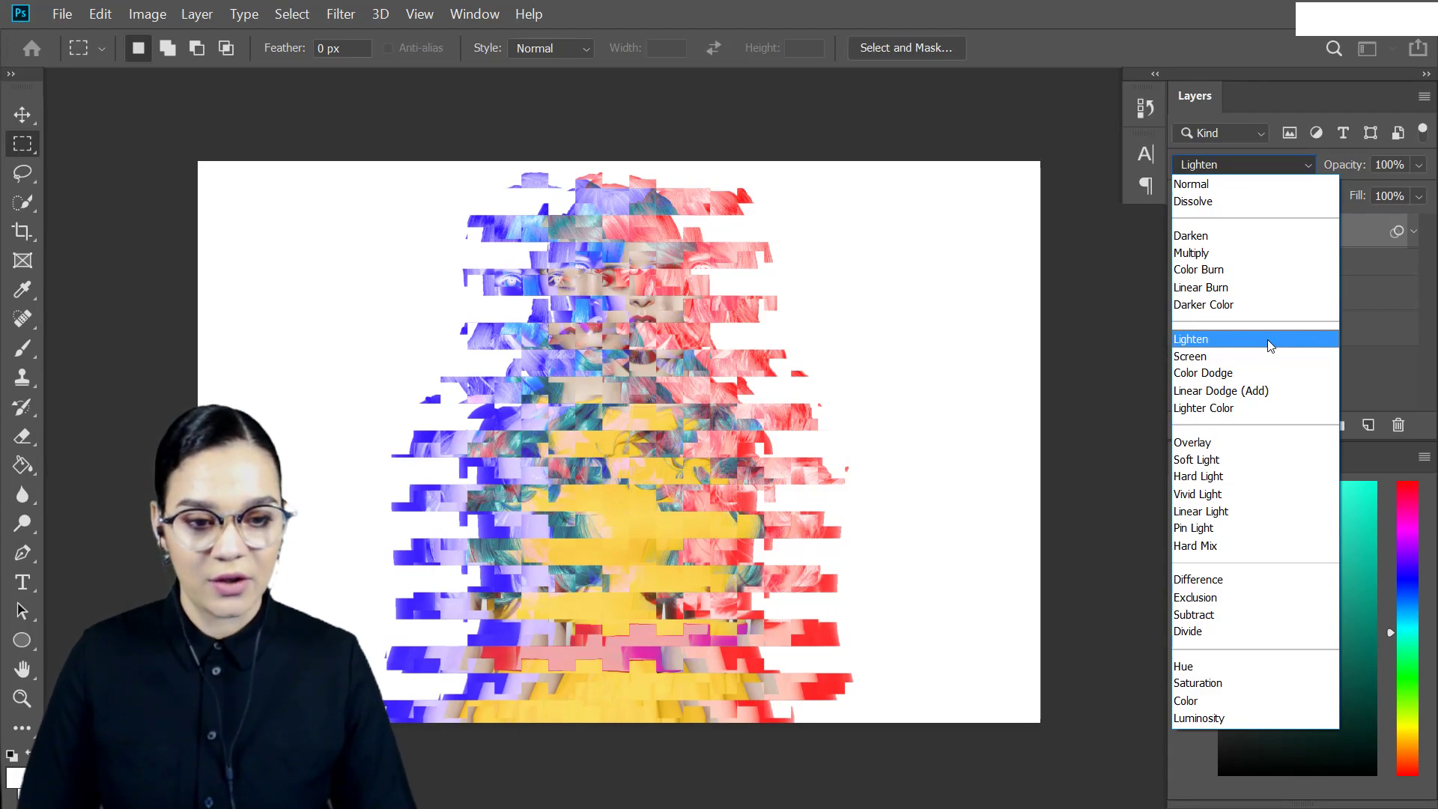
click(1270, 345)
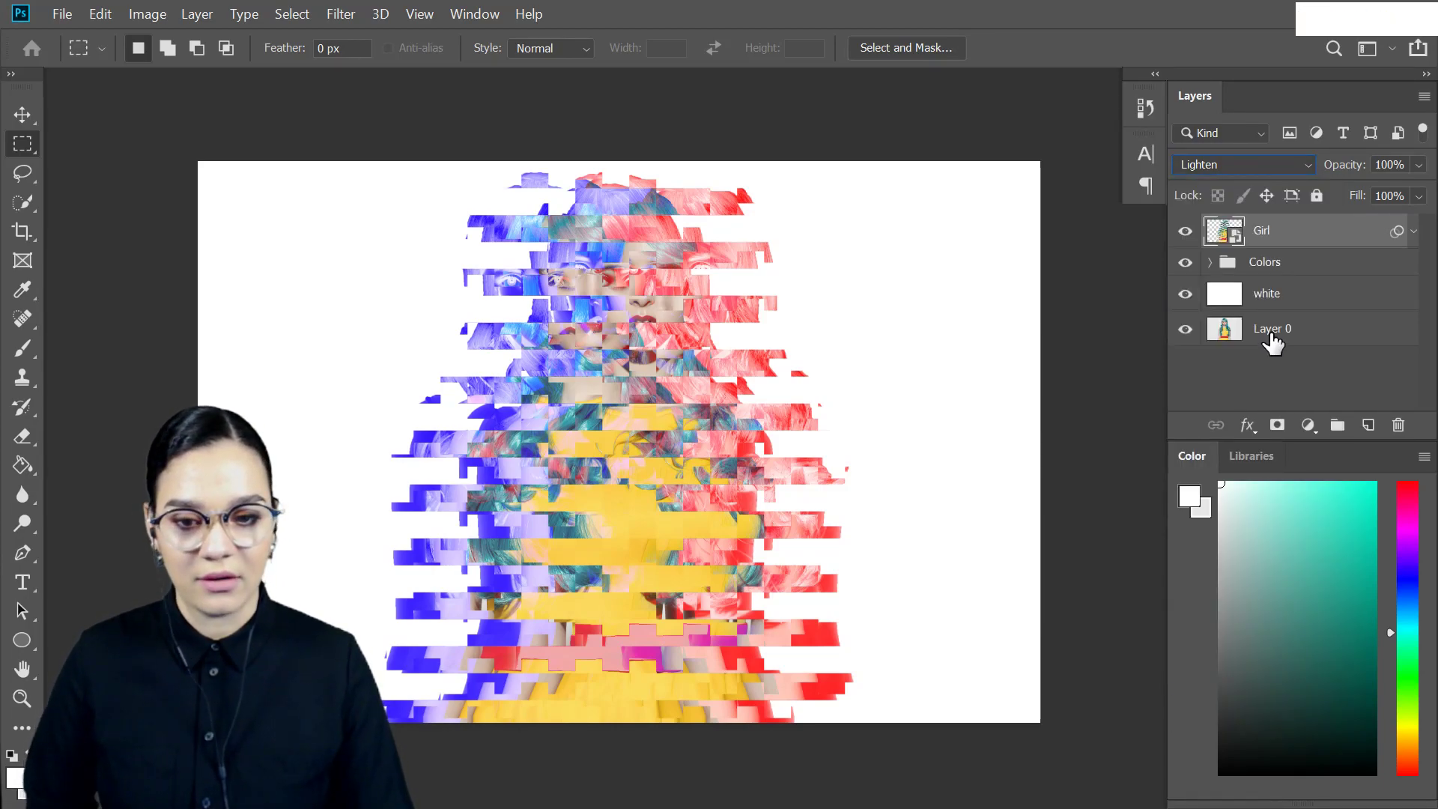
Hide the Girl, Colors and white layers and make Layer 0 the active layer.
click(1311, 335)
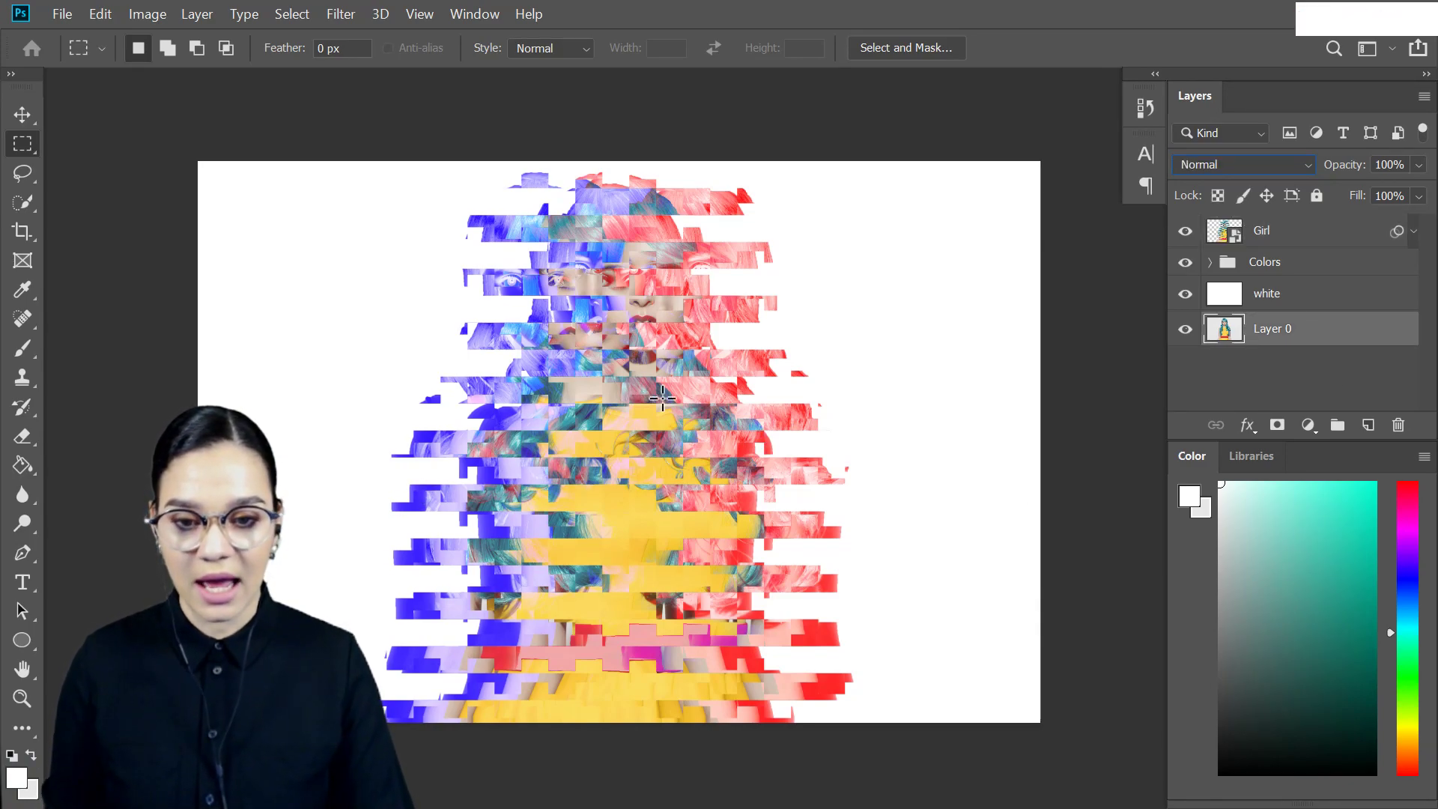
click(1300, 296)
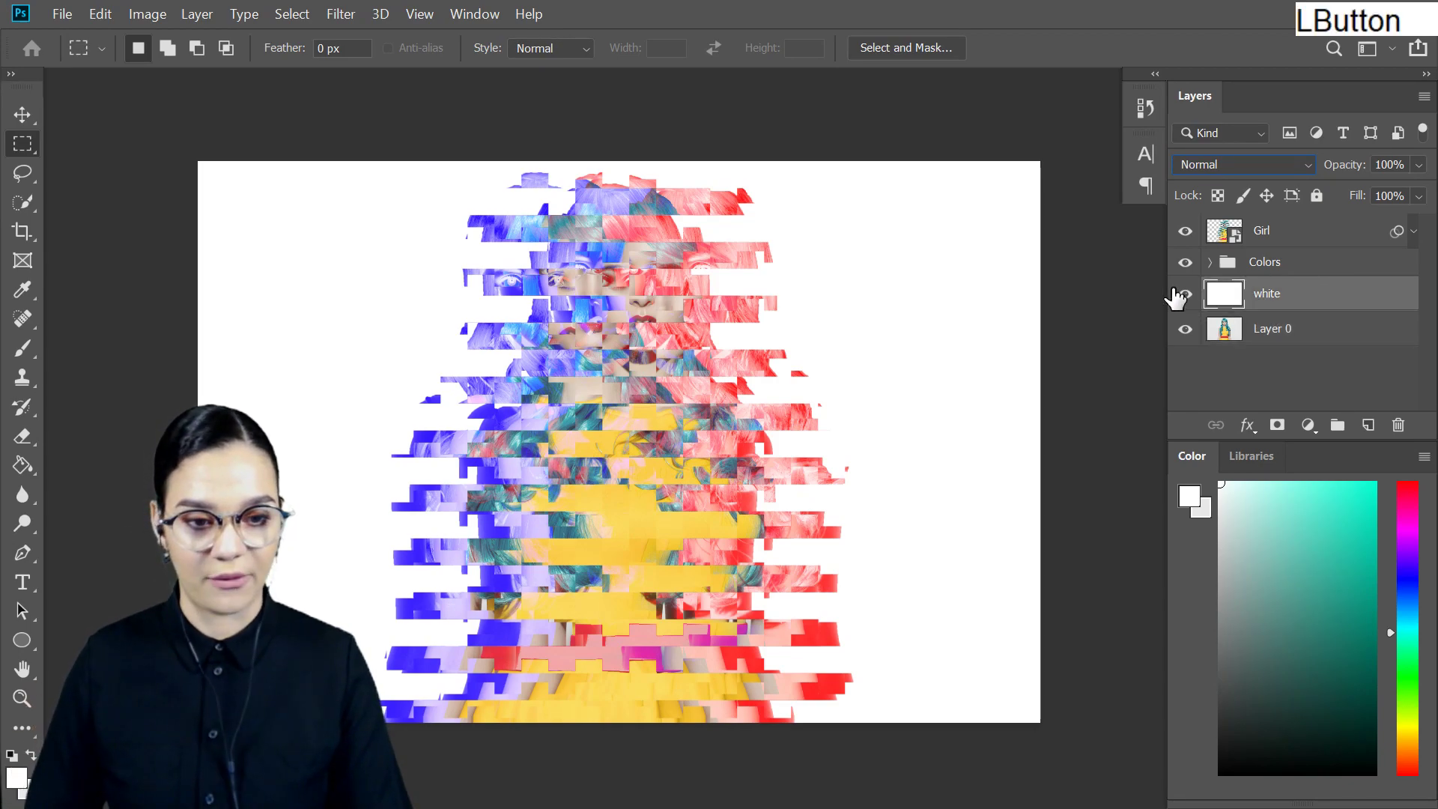
mouse_move(1185, 296)
mouse_down()
mouse_move(1188, 238)
mouse_move(1189, 303)
mouse_up()
click(1333, 341)
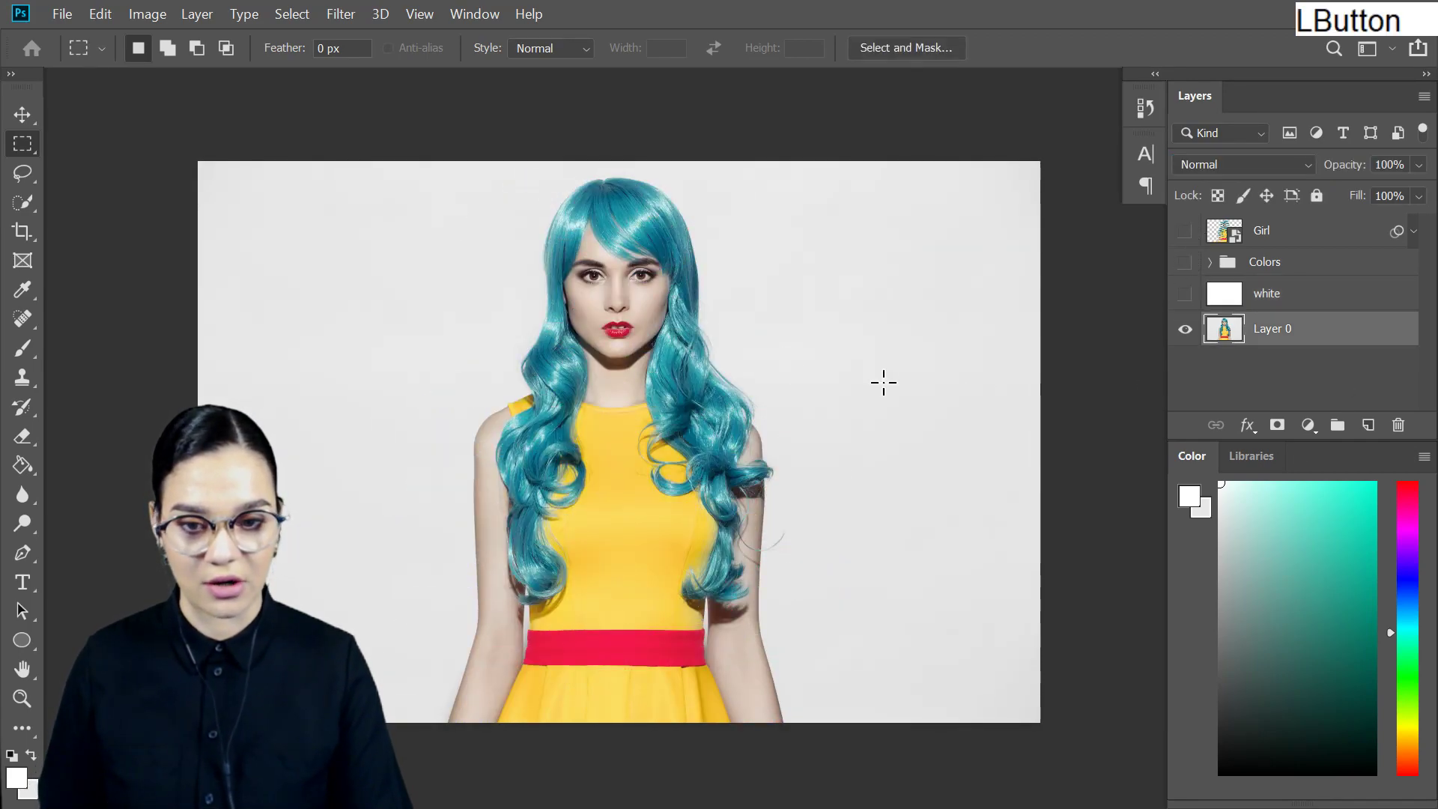
Select three rectangular areas over the face, chest and waist on Layer 0 and copy them to a new layer.
drag(558, 225, 676, 358)
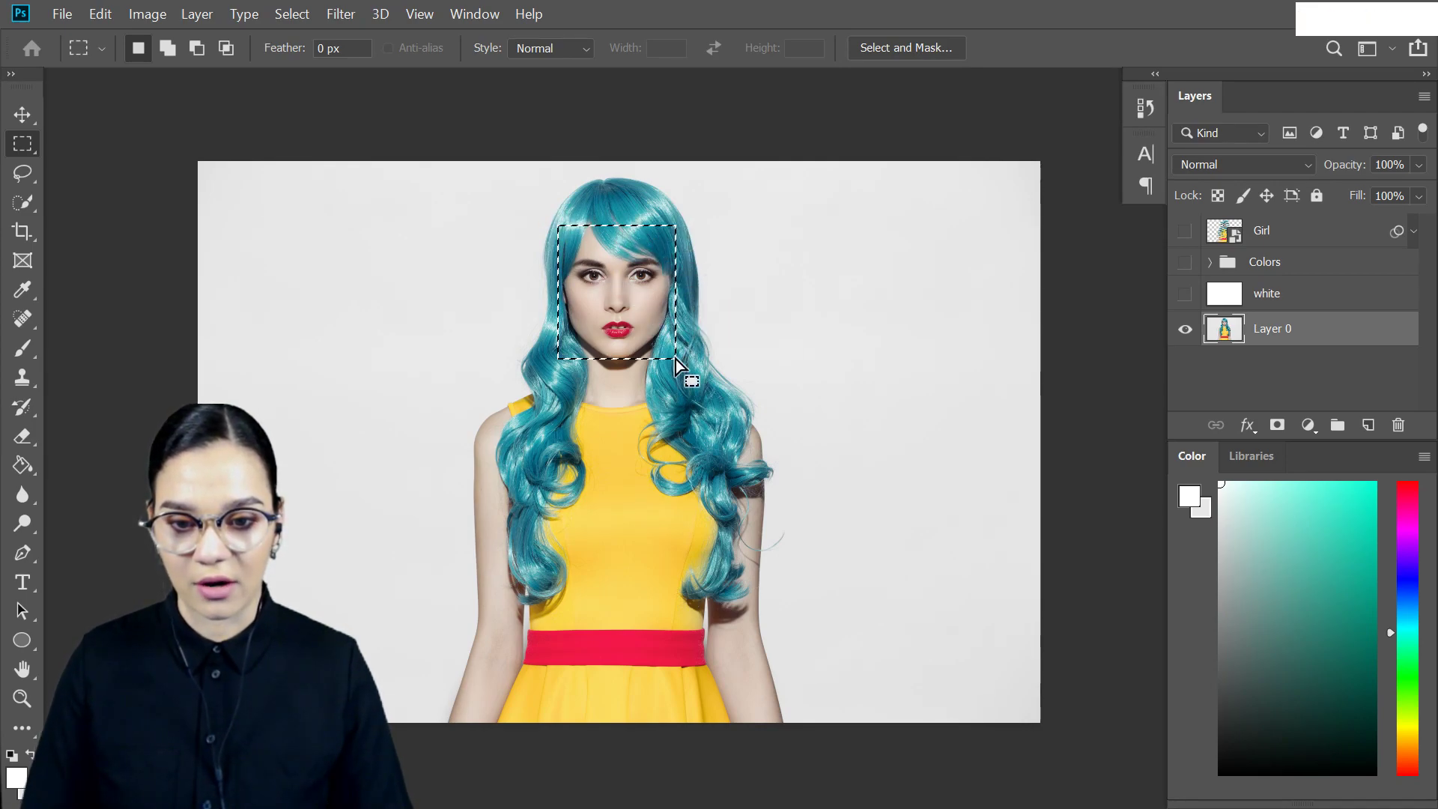
key(shift)
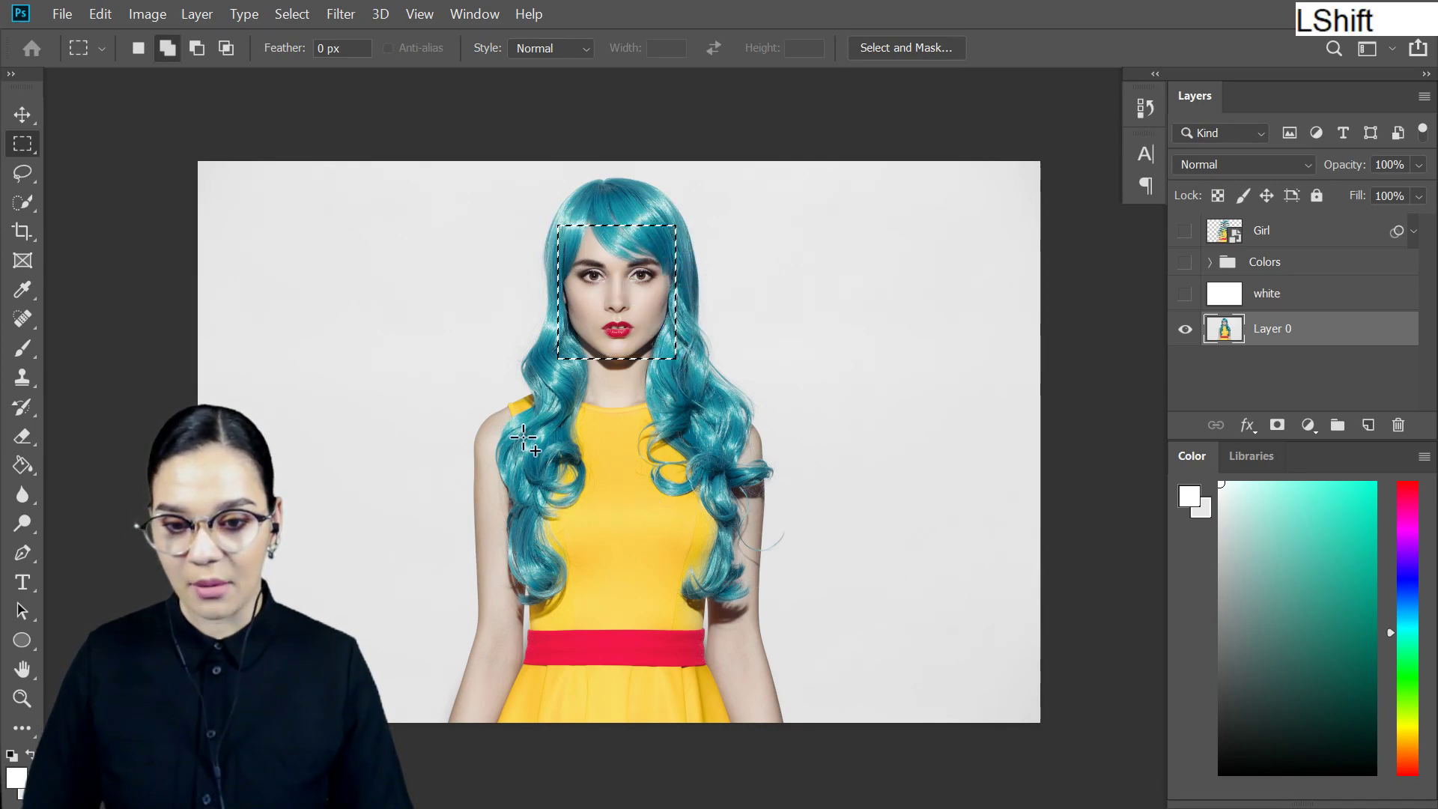
drag(519, 433, 736, 549)
key(shift)
drag(549, 618, 755, 546)
key(space)
drag(826, 137, 846, 655)
key(alt)
drag(492, 529, 536, 593)
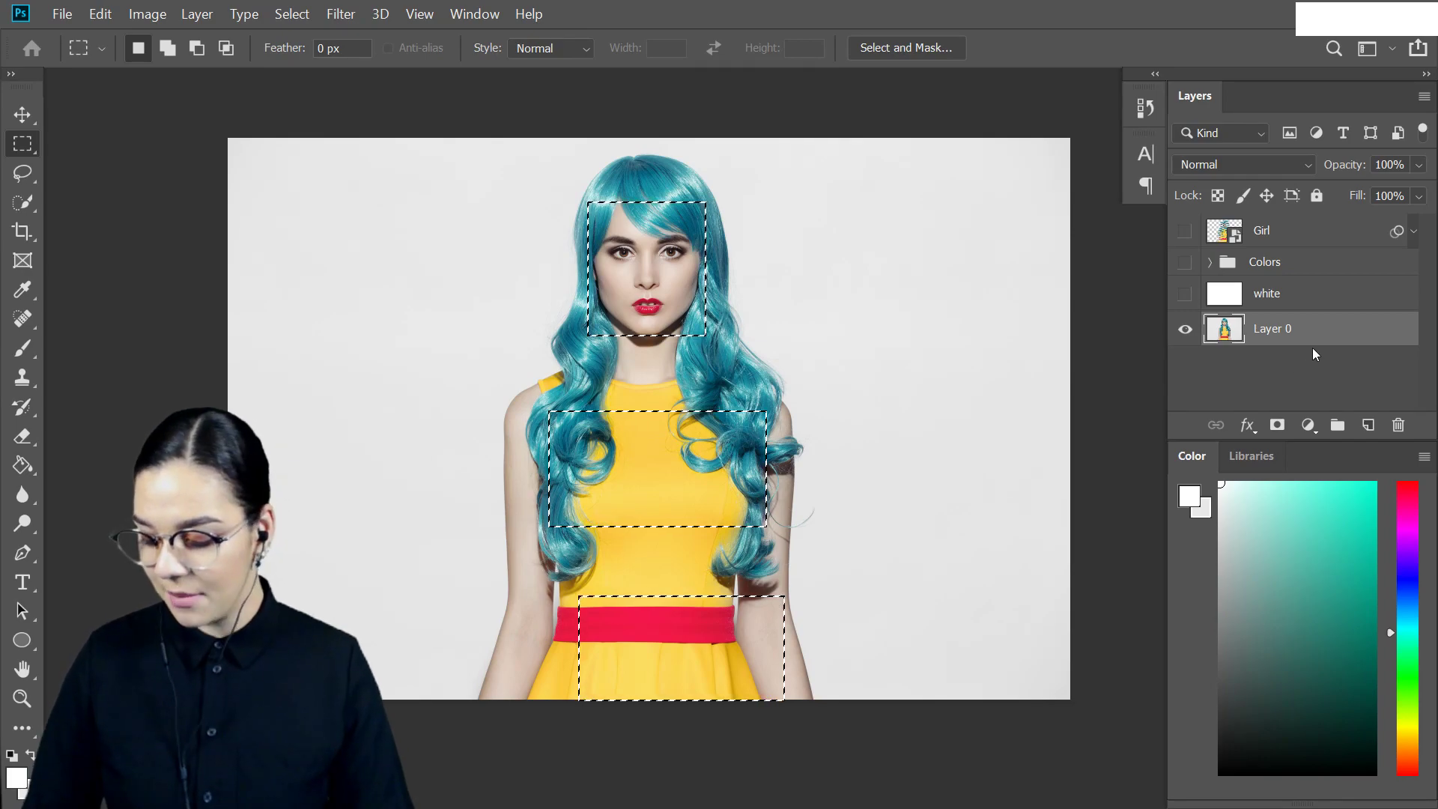
key(ctrl+j)
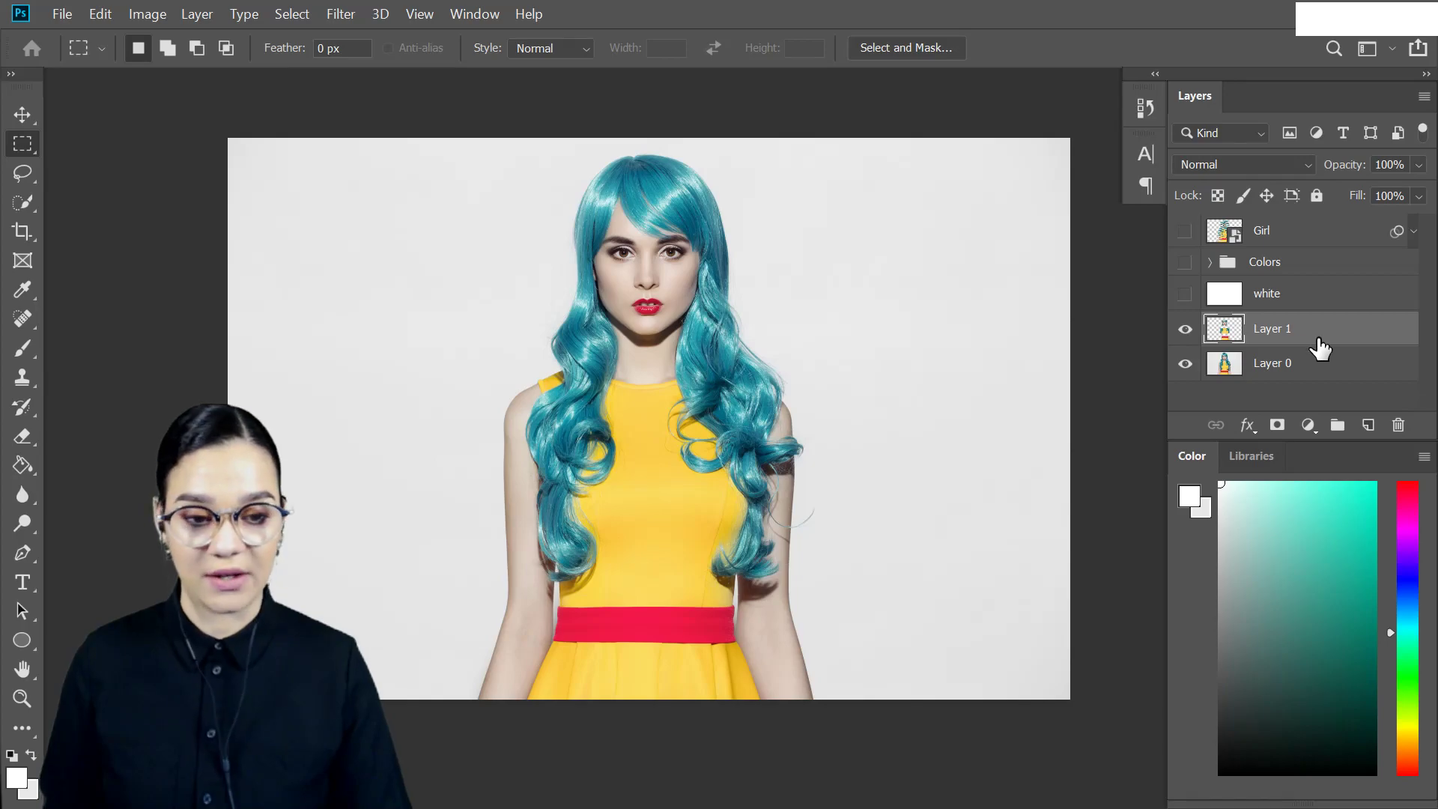
Bring the new patch layer above all other layers and show the white, Colors and Girl layers again.
drag(1319, 349, 1294, 217)
click(1186, 329)
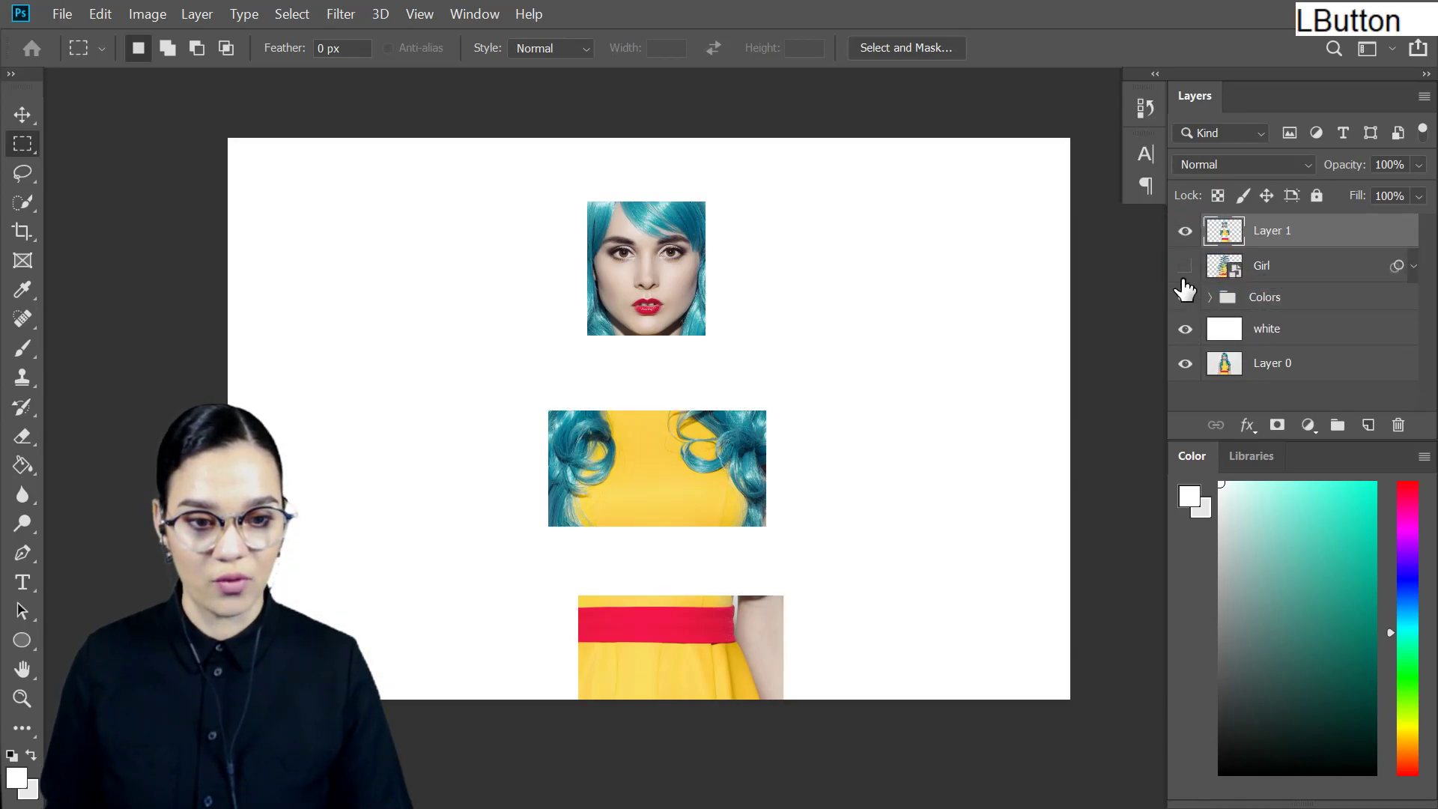
click(1185, 297)
click(1185, 266)
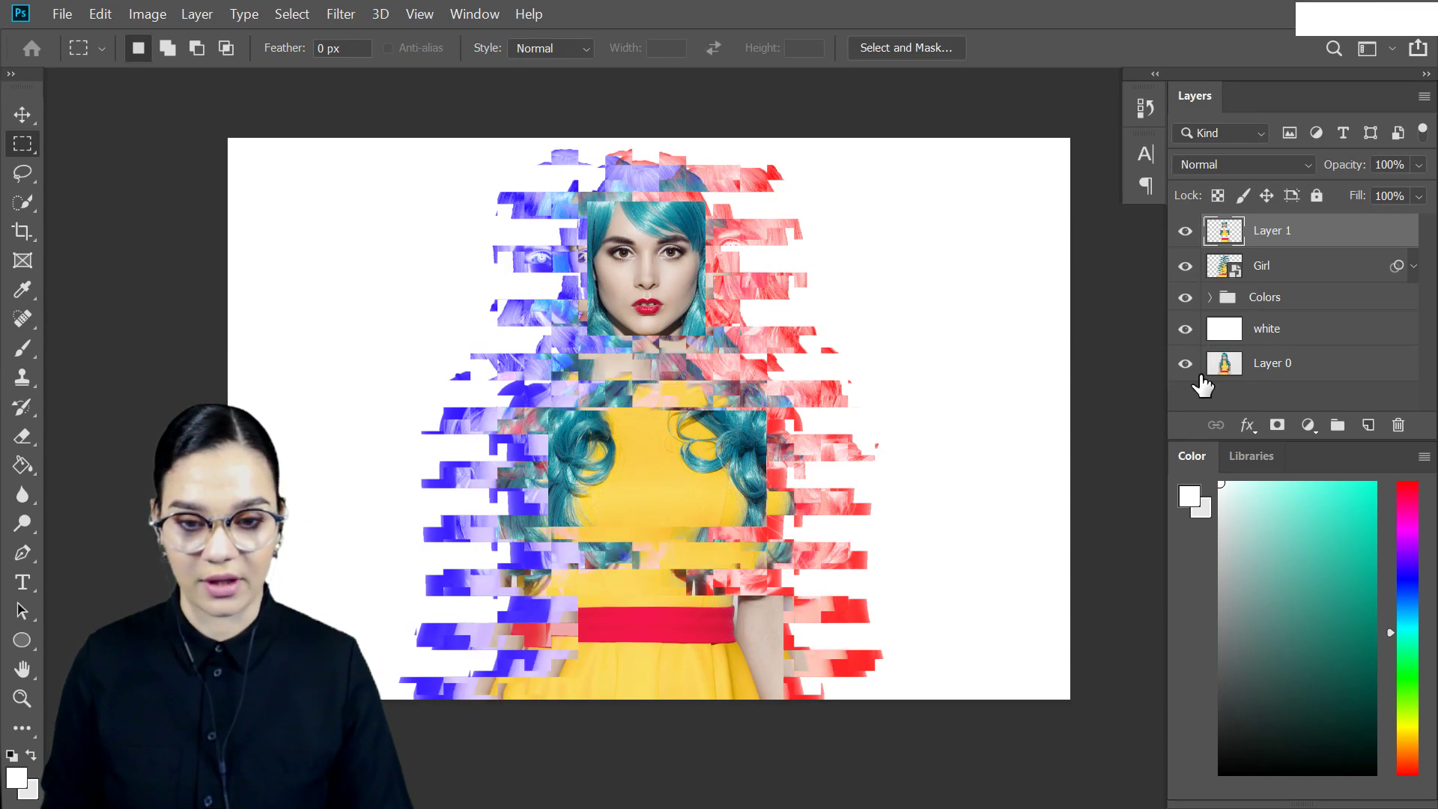
Select several thin rectangles across the edges of the face patch at the hair, cheeks and jaw.
key(ctrl+equal)
key(space)
drag(690, 312, 804, 372)
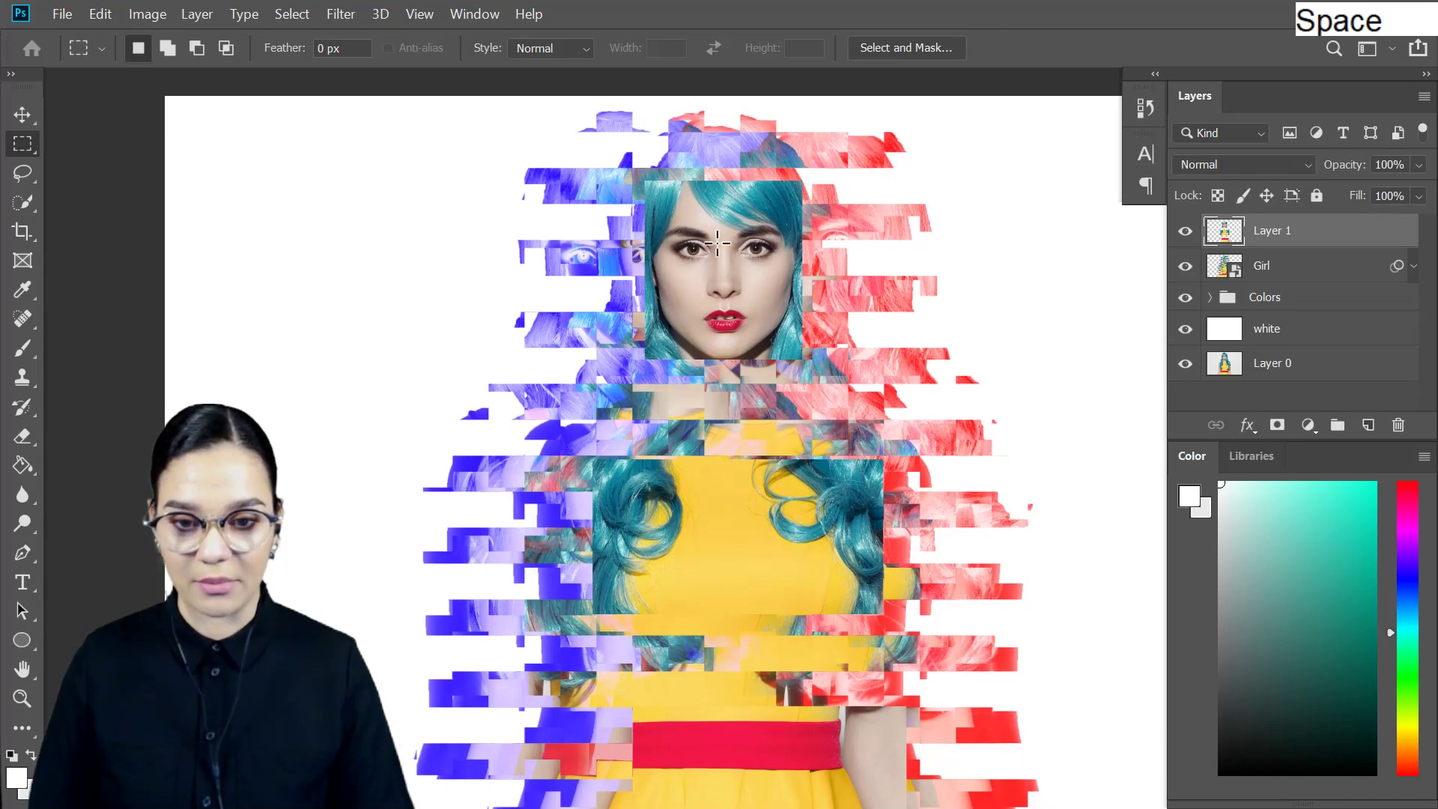
drag(609, 178, 706, 203)
drag(824, 274, 750, 280)
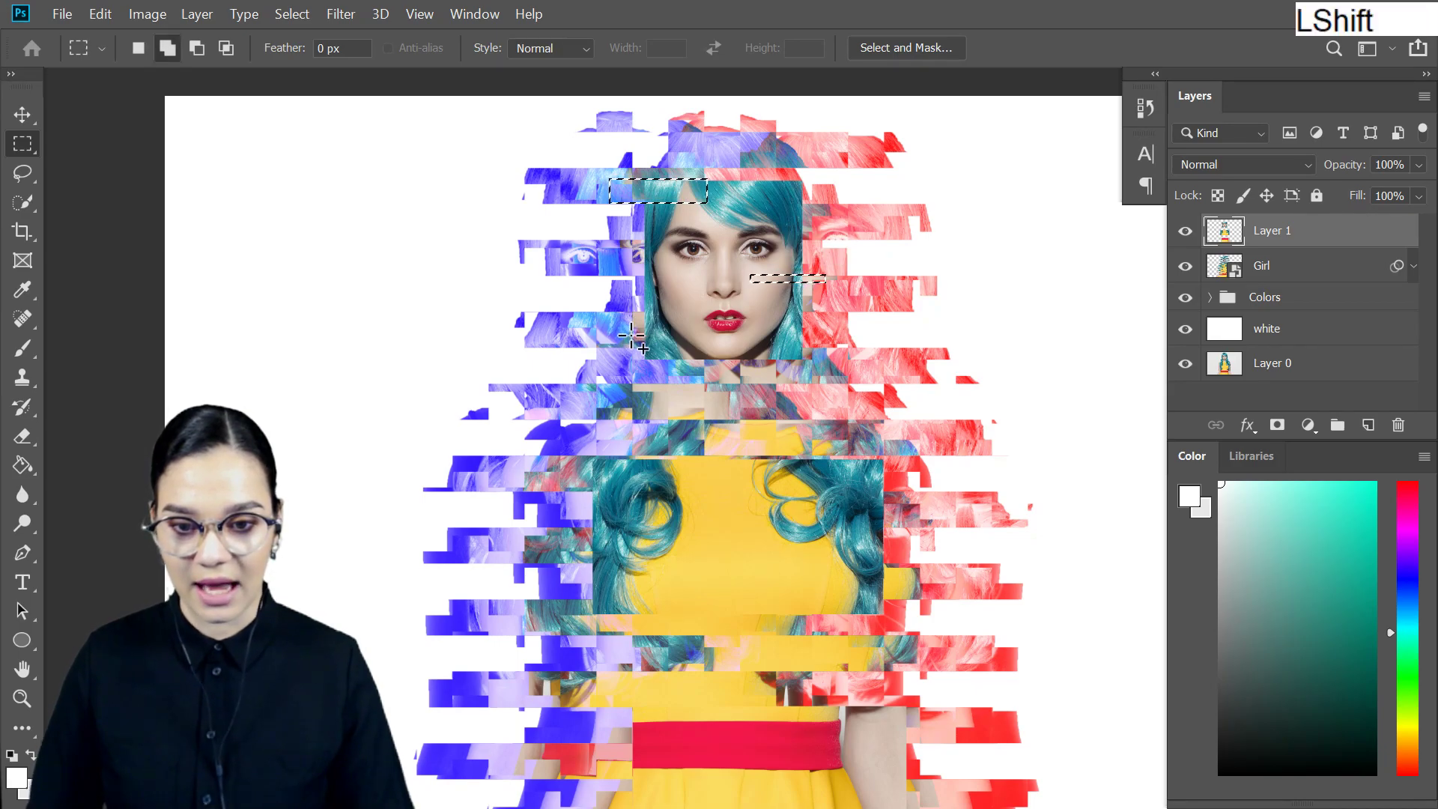
drag(635, 351, 695, 376)
drag(827, 340, 769, 328)
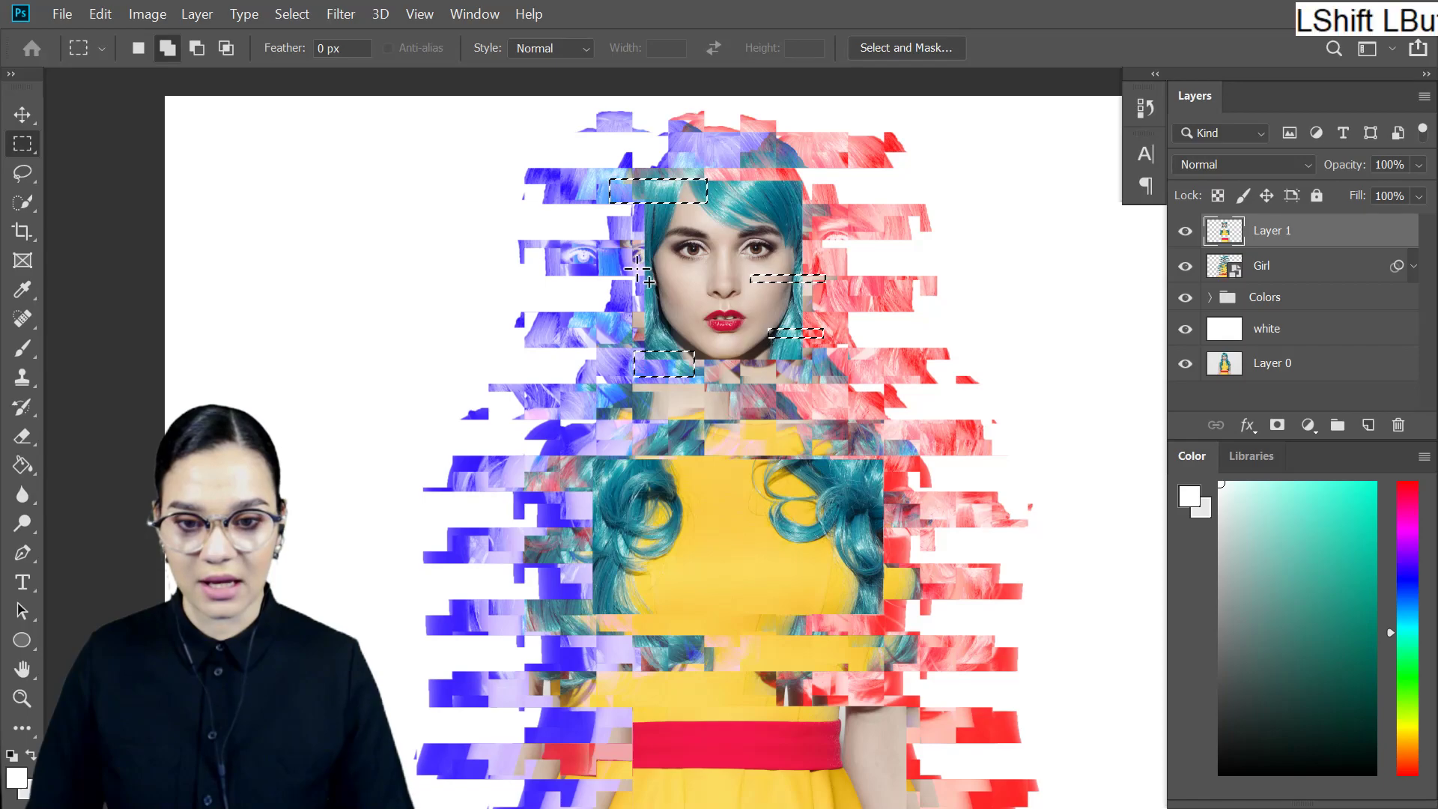
drag(674, 269, 686, 278)
Add more rectangles to the selection along the edges of the chest and waist patches.
drag(920, 523, 800, 535)
mouse_move(815, 436)
mouse_down()
mouse_move(912, 459)
mouse_move(920, 473)
mouse_up()
drag(551, 541, 692, 563)
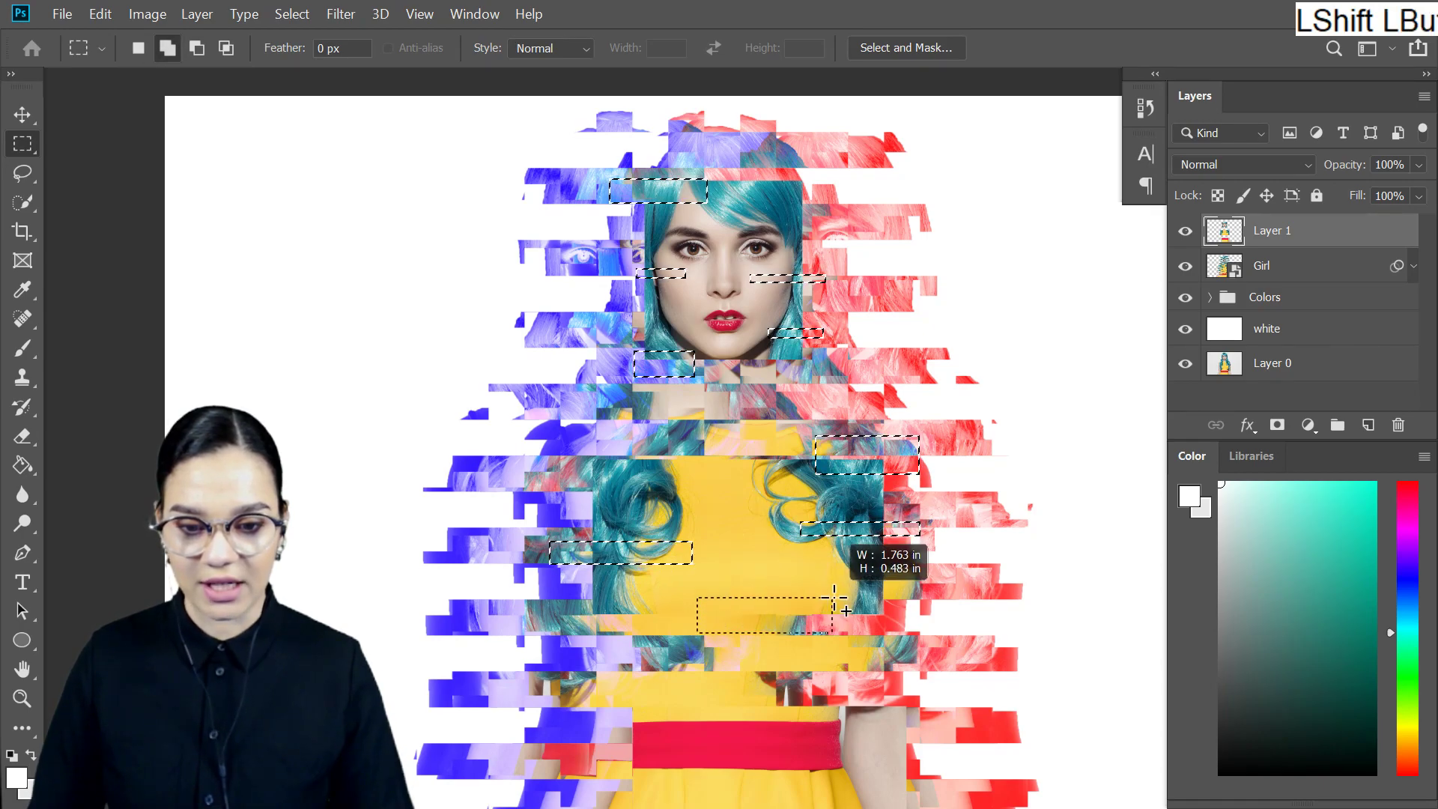
drag(842, 599, 697, 633)
drag(587, 711, 681, 736)
scroll(833, 787, down, 8)
drag(897, 237, 954, 754)
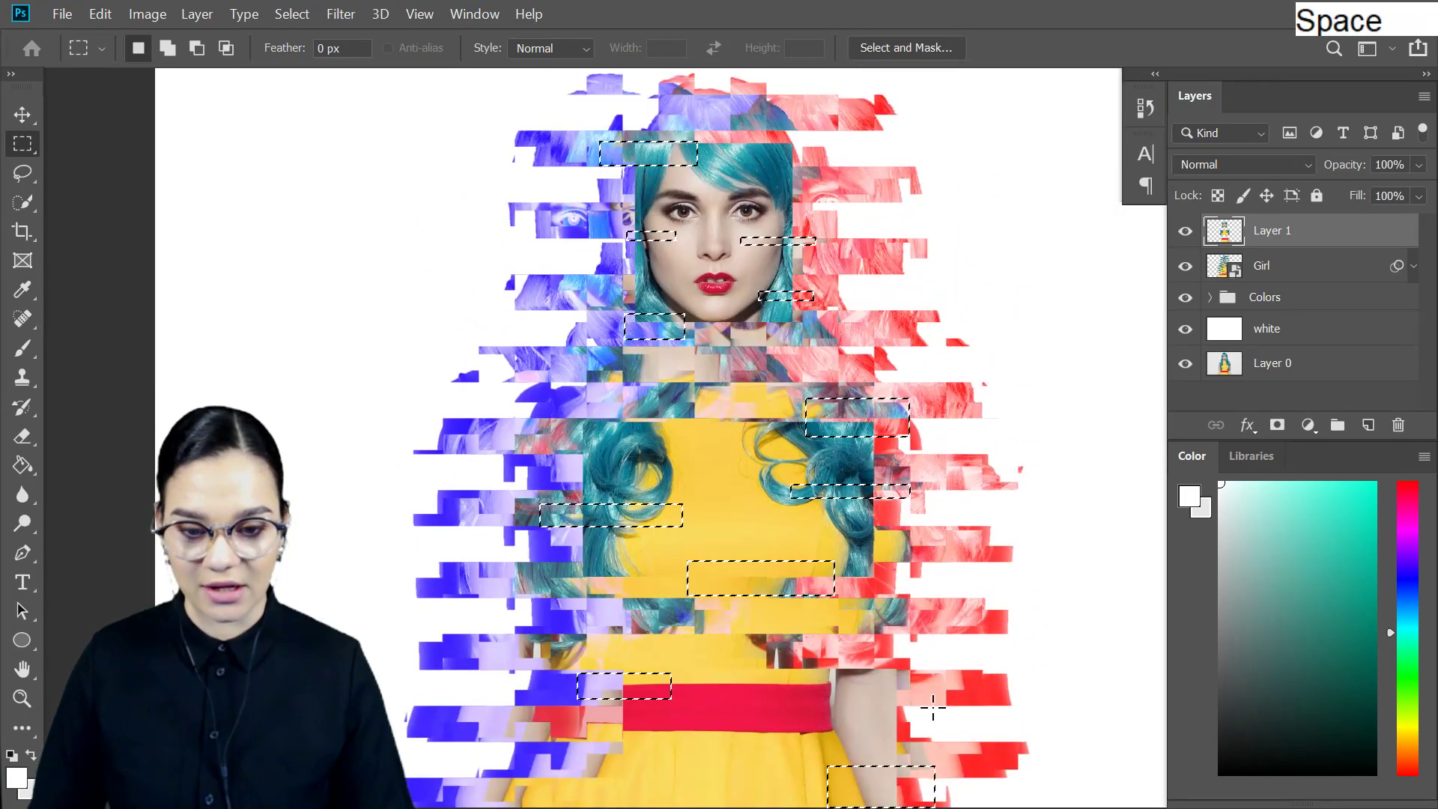
key(alt)
drag(801, 654, 922, 689)
drag(817, 669, 943, 698)
Cut the selected rectangular pieces out of Layer 1.
drag(685, 741, 824, 165)
key(ctrl+z)
drag(797, 125, 857, 339)
key(ctrl+z)
drag(653, 375, 713, 514)
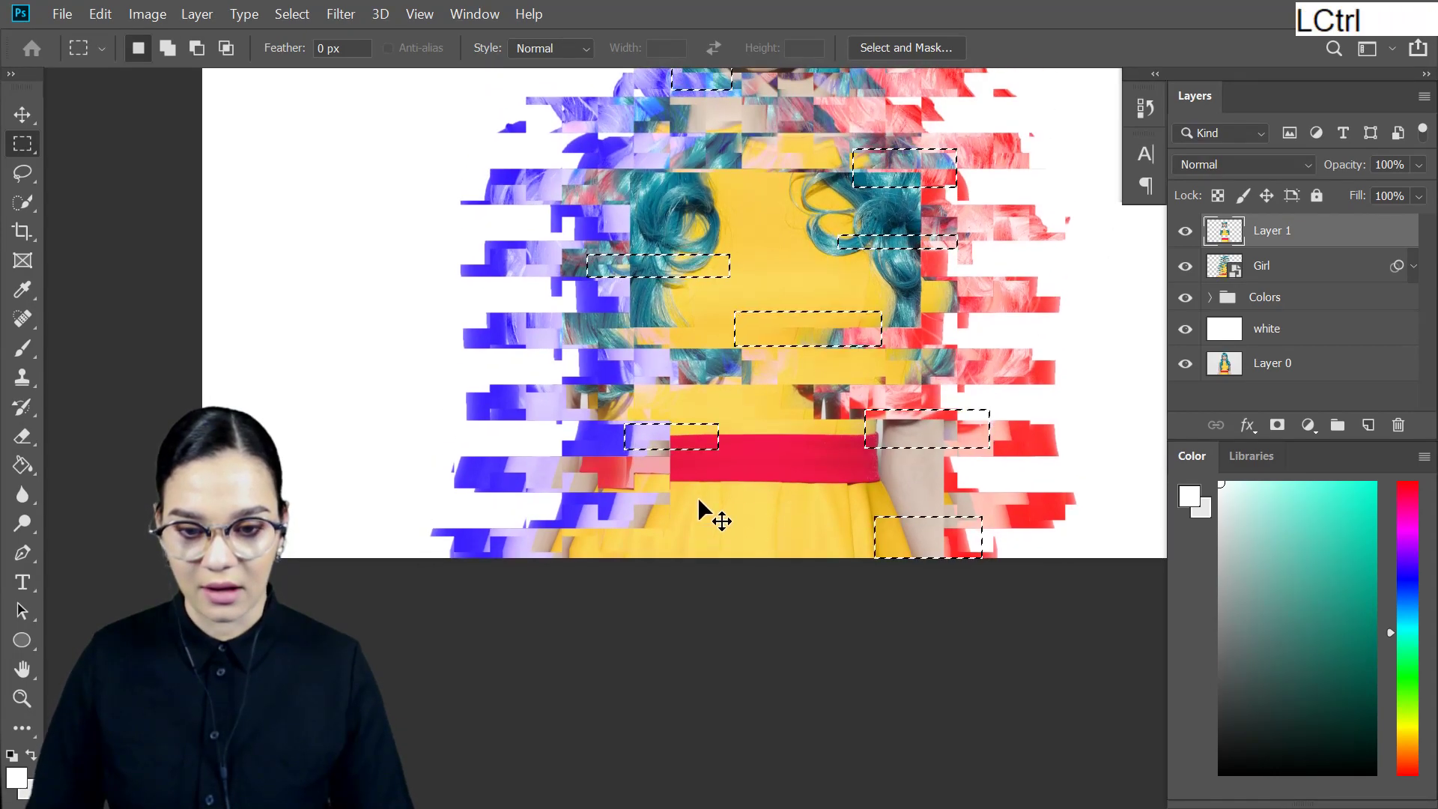
key(ctrl+z)
key(ctrl+d)
drag(989, 348, 1004, 520)
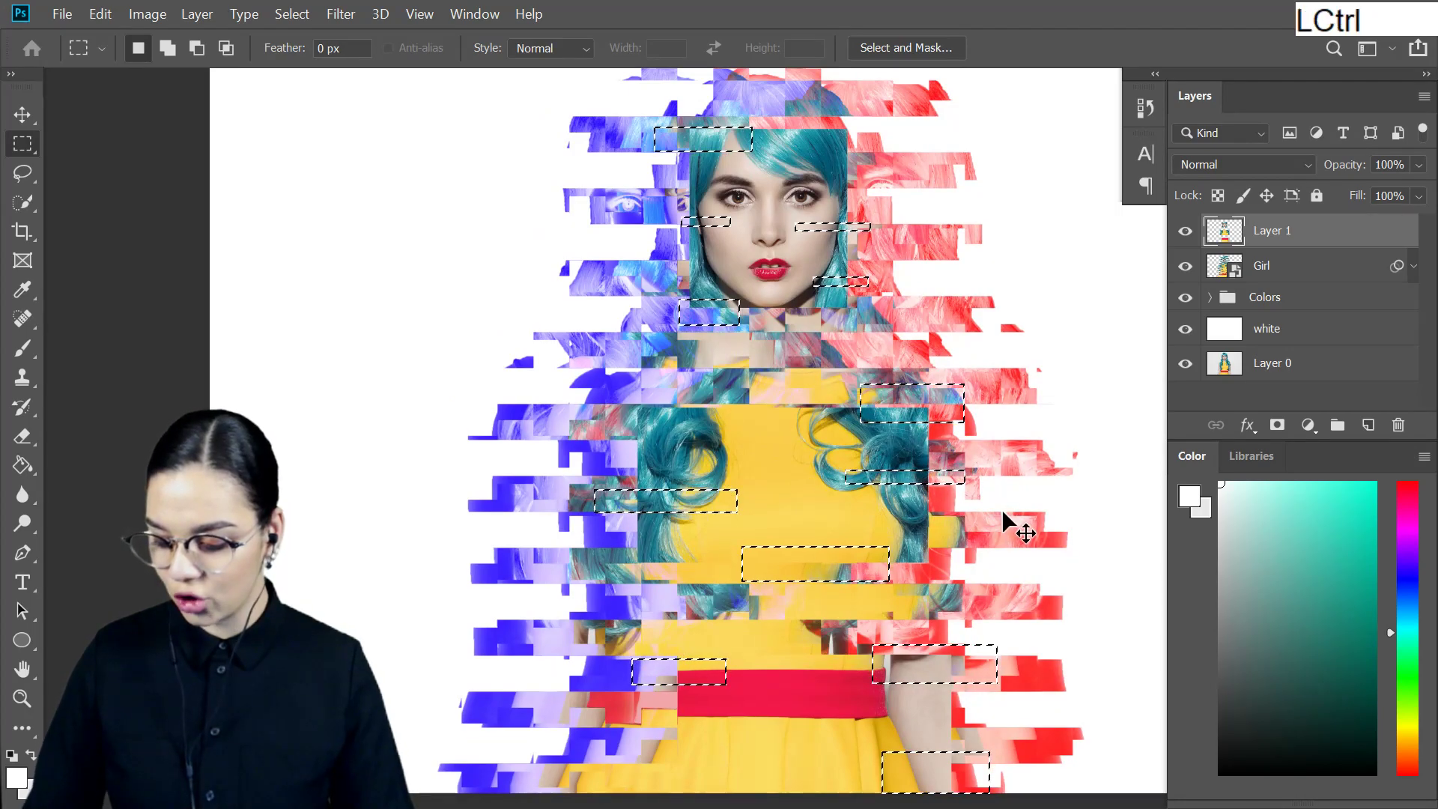
key(ctrl+x)
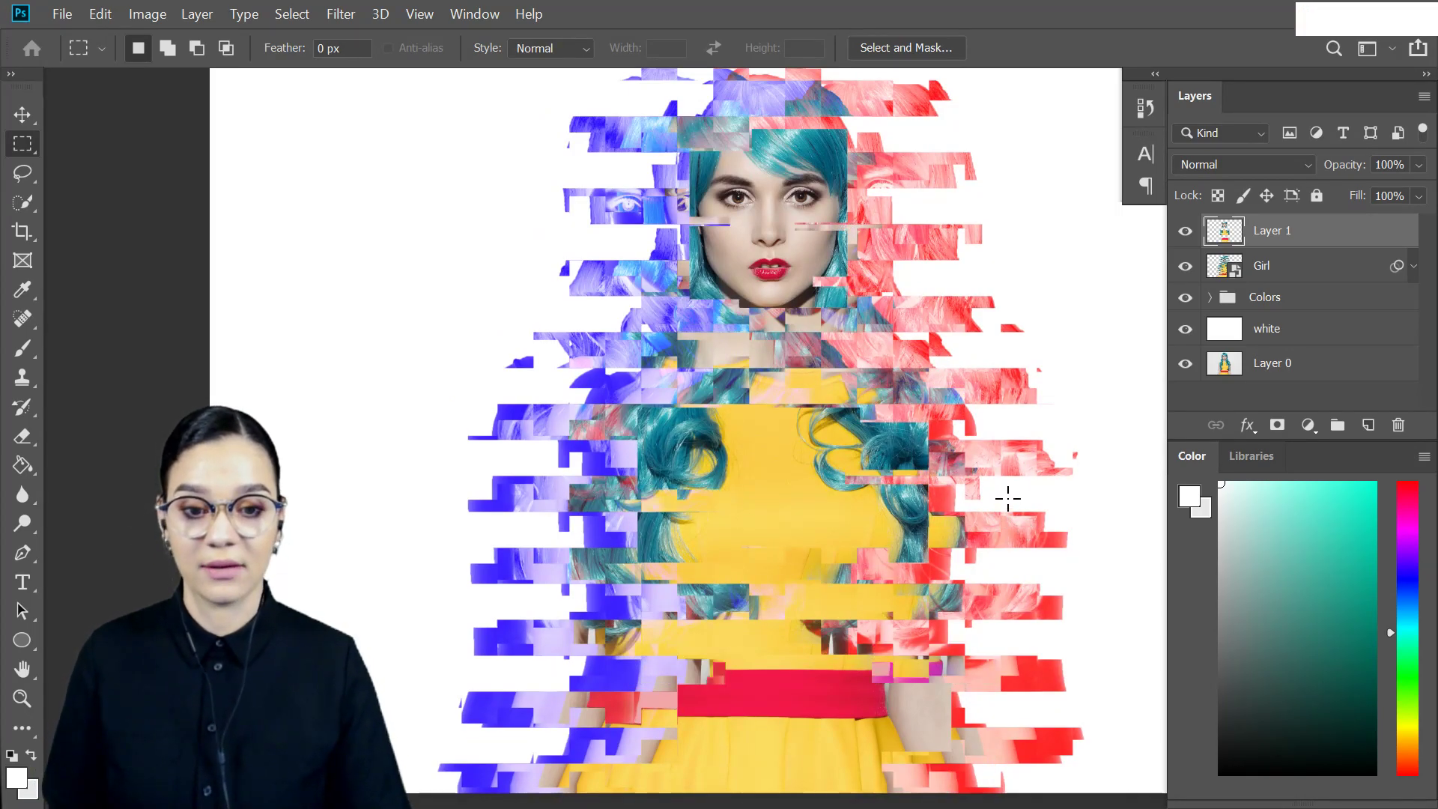
Select strips over the eyes and mouth on Layer 1 and shift them left with Free Transform to X about 2161 px.
drag(665, 168, 844, 214)
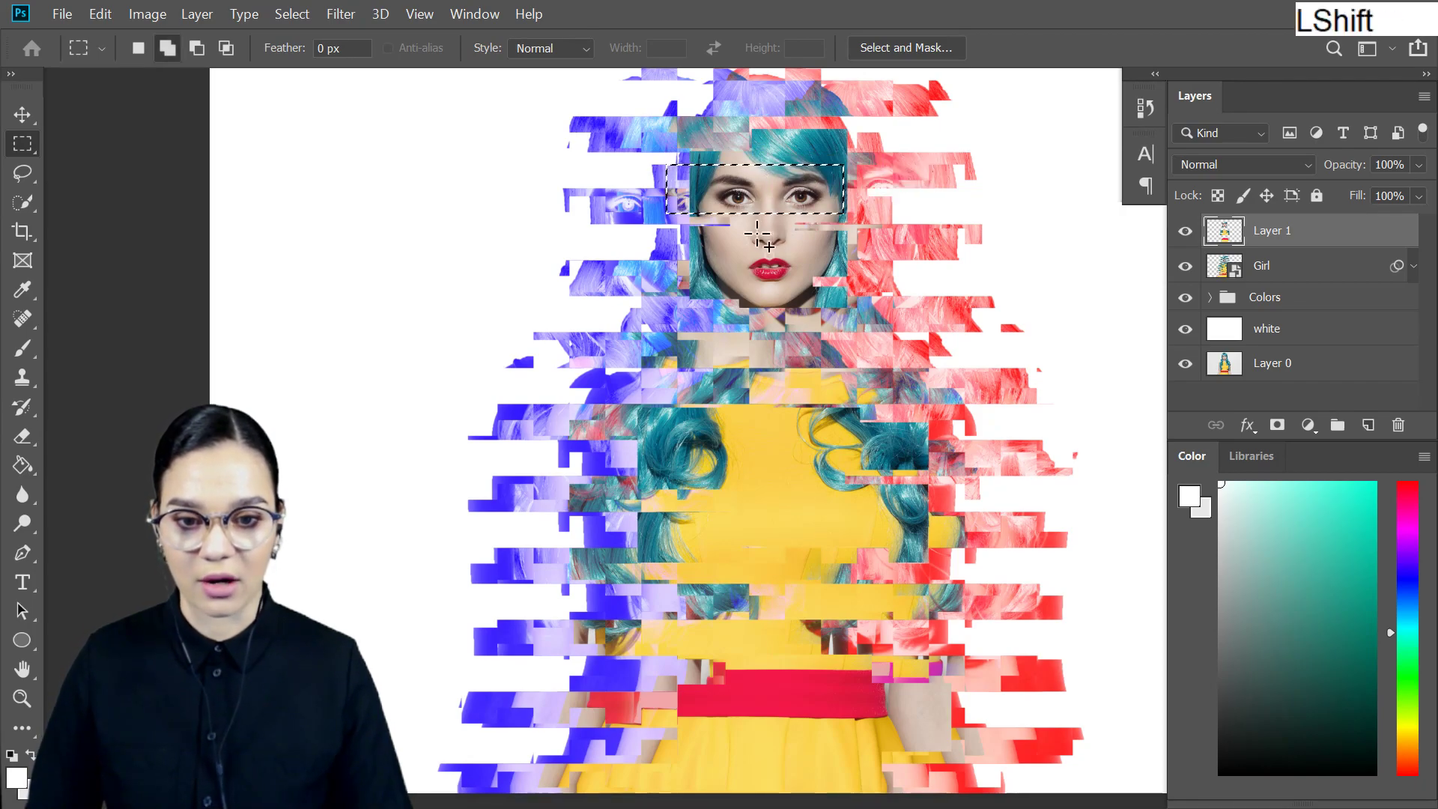
drag(723, 260, 811, 287)
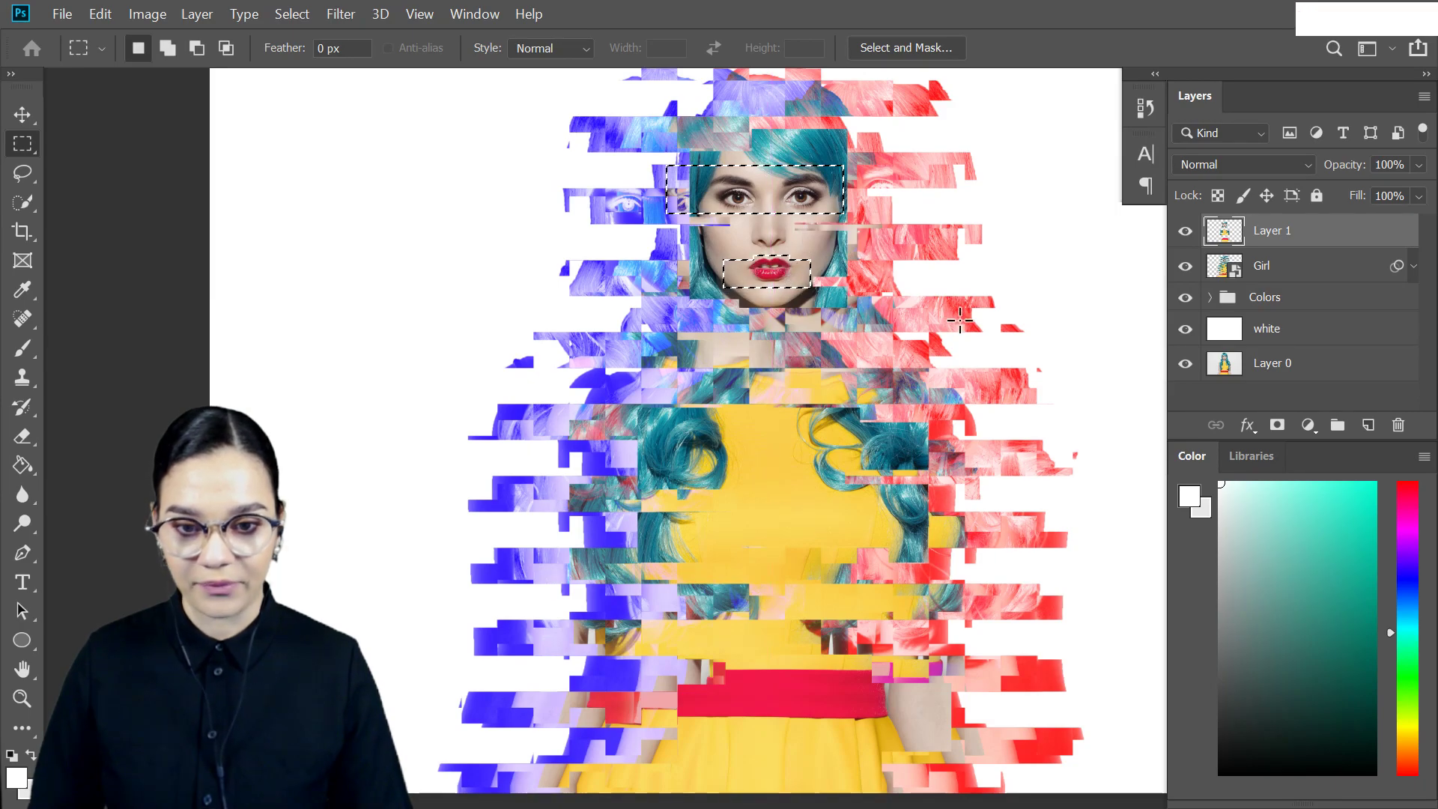
key(ctrl+t)
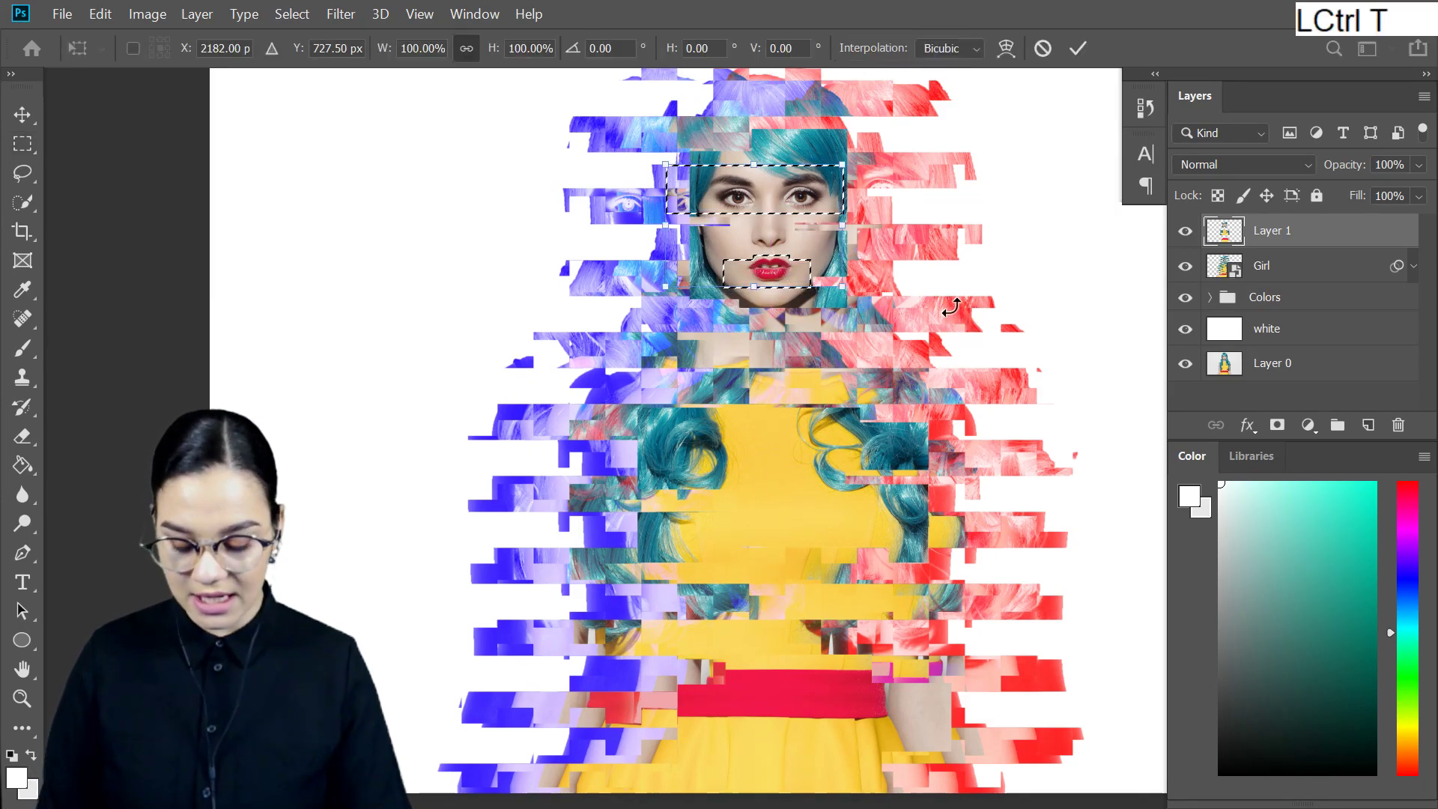
key(Left)
key(Left)
key(Left)
key(Left)
key(Left)
key(Left)
key(Left)
key(Left)
key(Left)
key(Left)
key(Left)
key(Left)
key(Left)
key(Left)
key(Left)
key(Left)
key(Left)
key(Left)
key(Left)
key(Left)
key(Left)
key(Left)
key(Left)
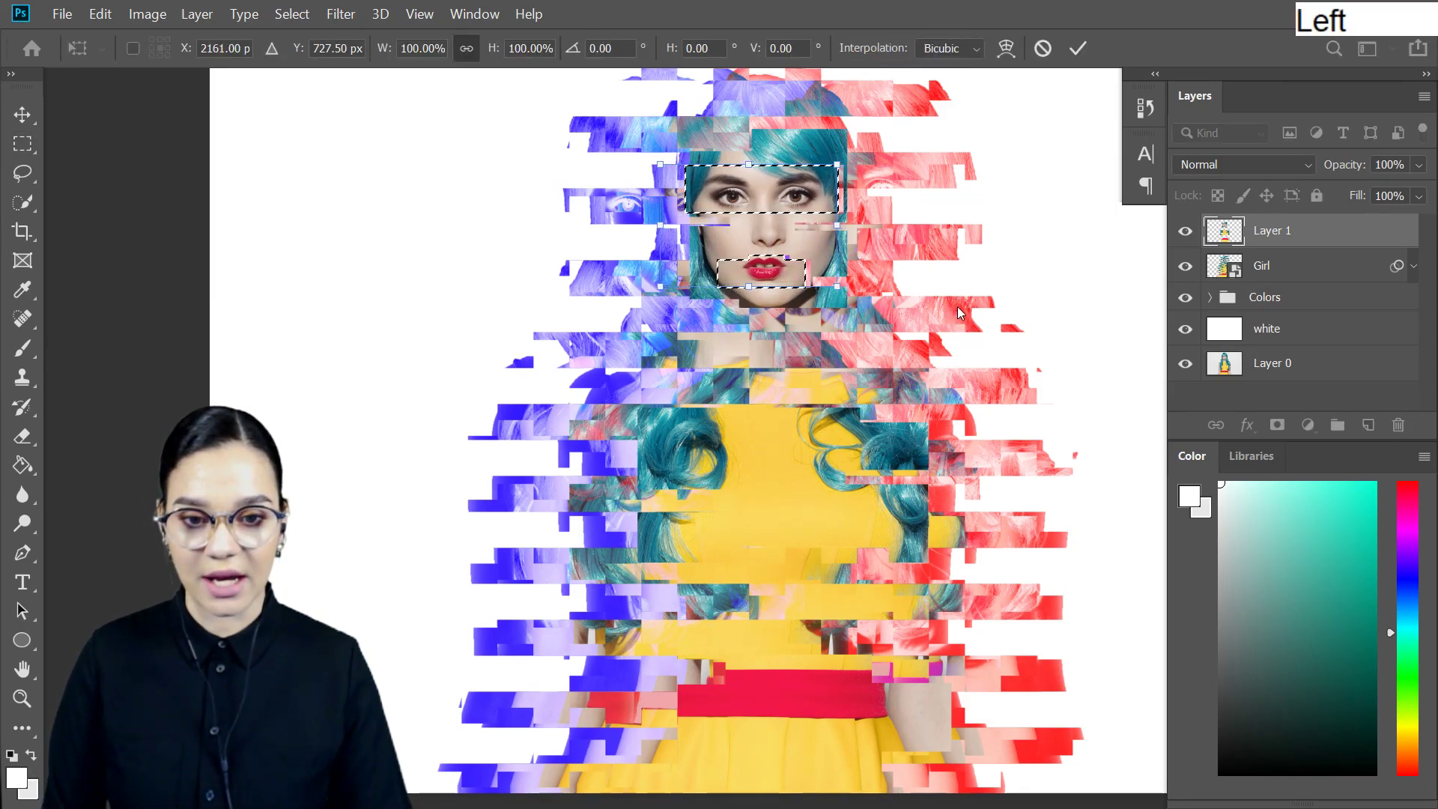
key(Return)
Select a small rectangle over the nose and shift it slightly left with Free Transform to X 2222.5 px.
click(840, 244)
drag(749, 225, 794, 250)
key(ctrl+t)
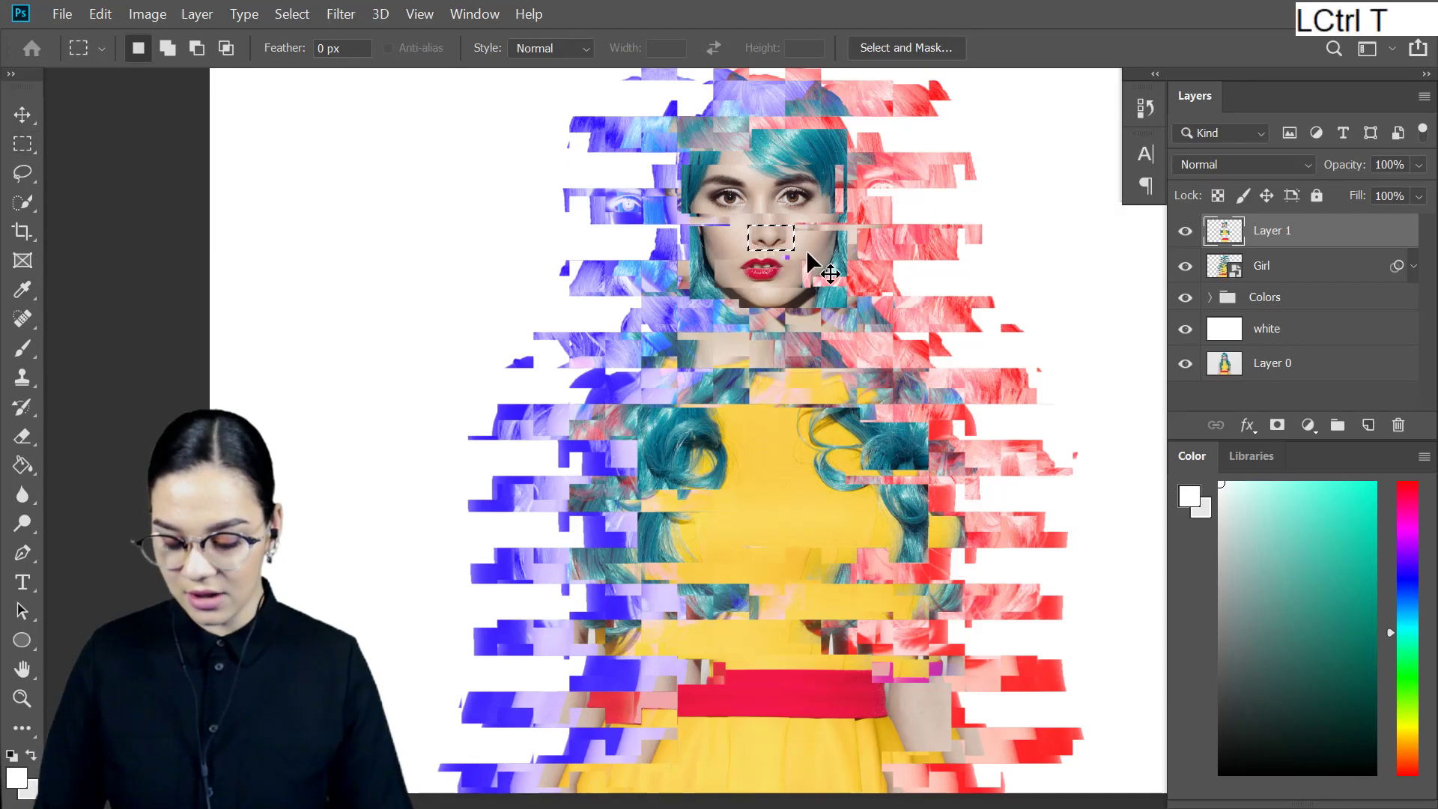
key(Left)
key(Left)
key(Left)
key(Left)
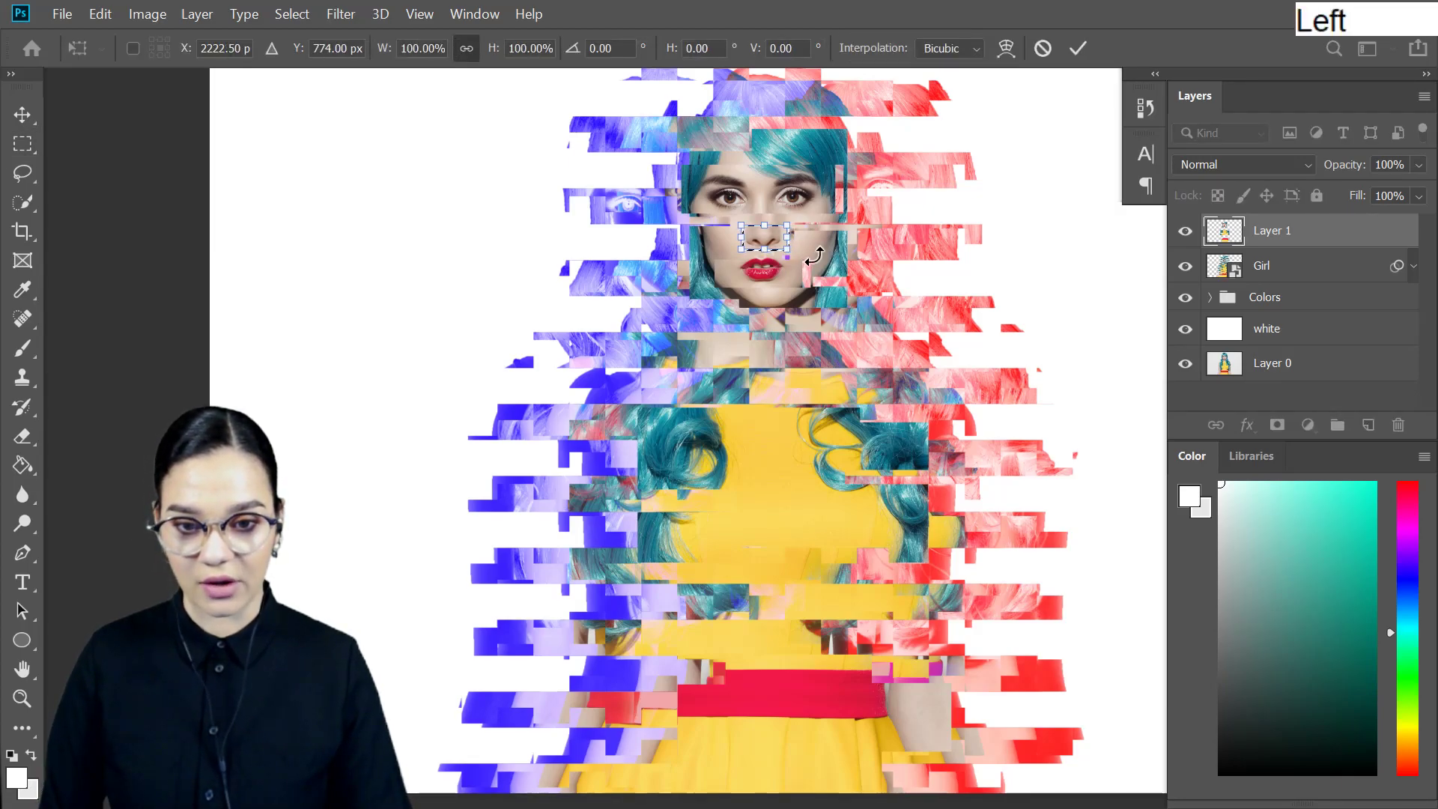
key(Return)
Select a rectangle around the whole face on Layer 1 and shift it right with Free Transform to X 2321.5 px.
click(920, 235)
drag(631, 112, 926, 305)
key(ctrl+t)
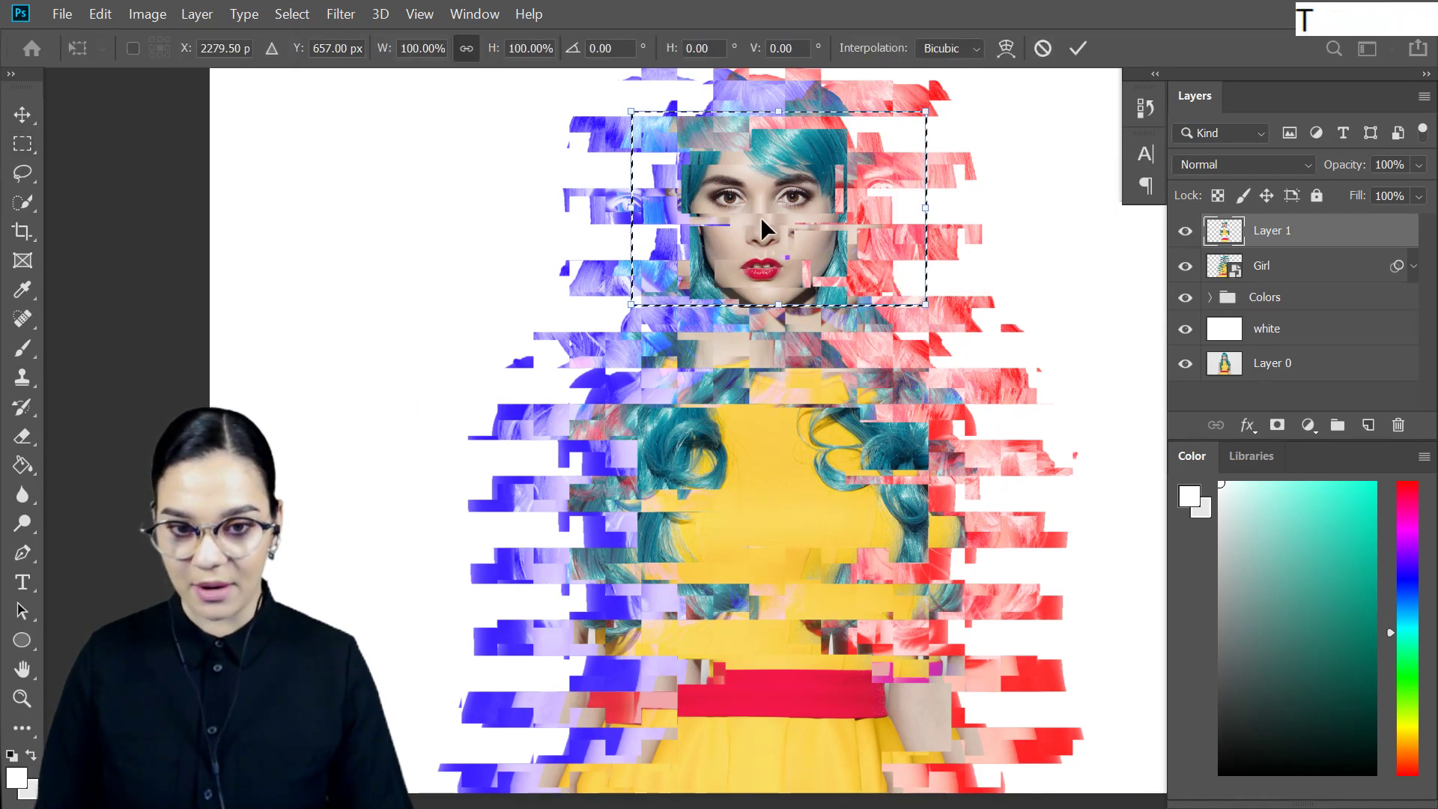
drag(794, 240, 806, 241)
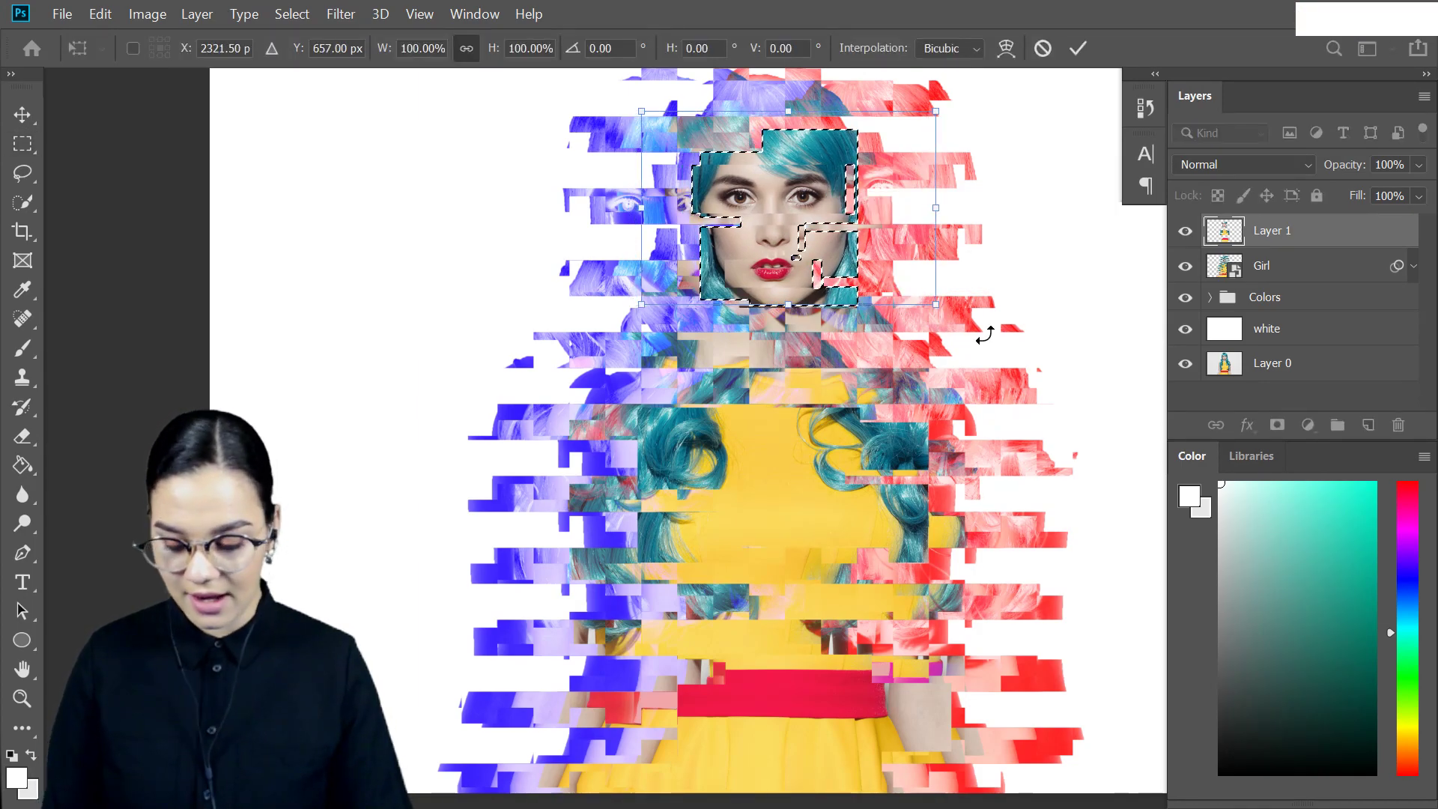
key(Return)
Select a wide strip across the upper chest on Layer 1 and shift it left with Free Transform to X 2066.5 px.
drag(558, 372, 965, 447)
key(ctrl+t)
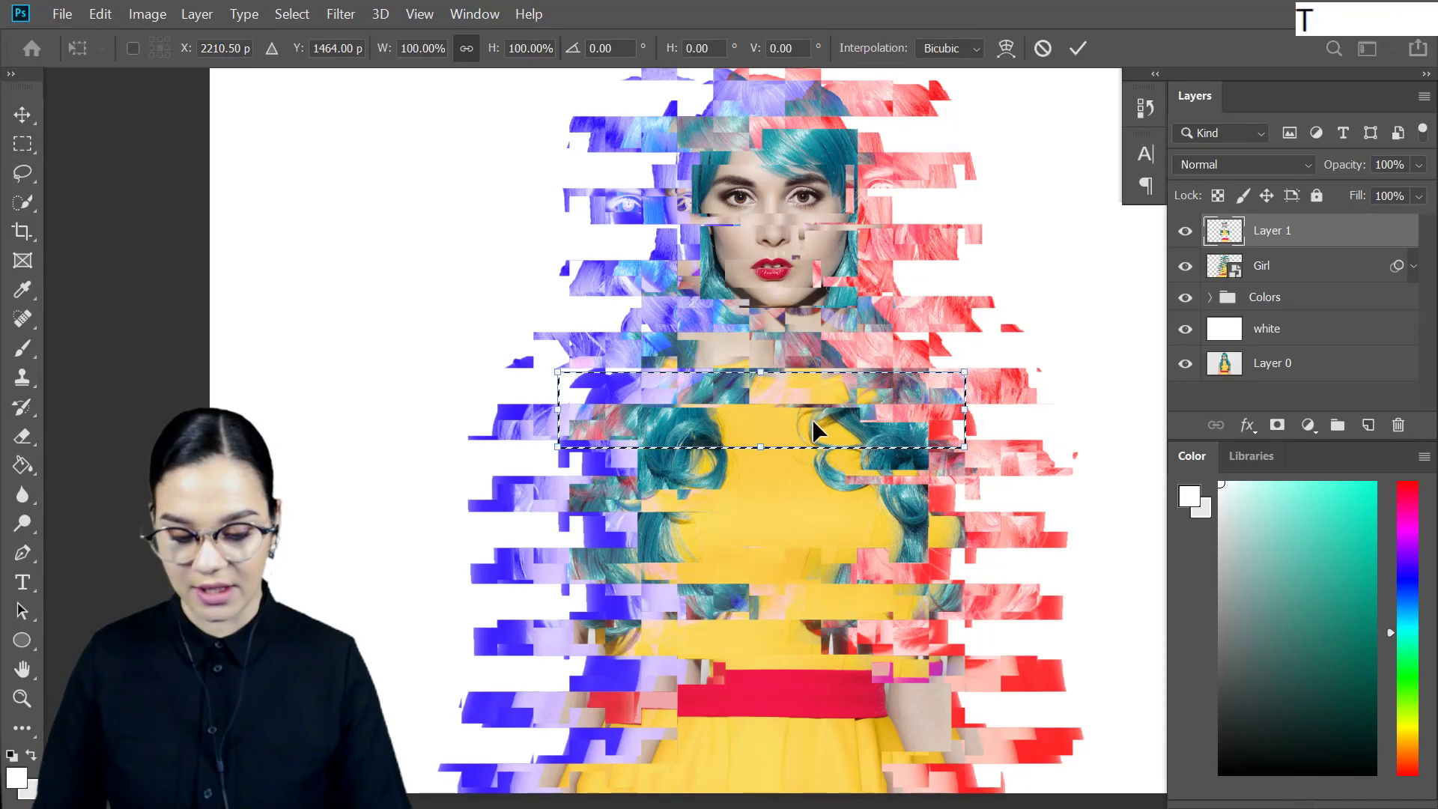
drag(867, 434, 828, 427)
key(Return)
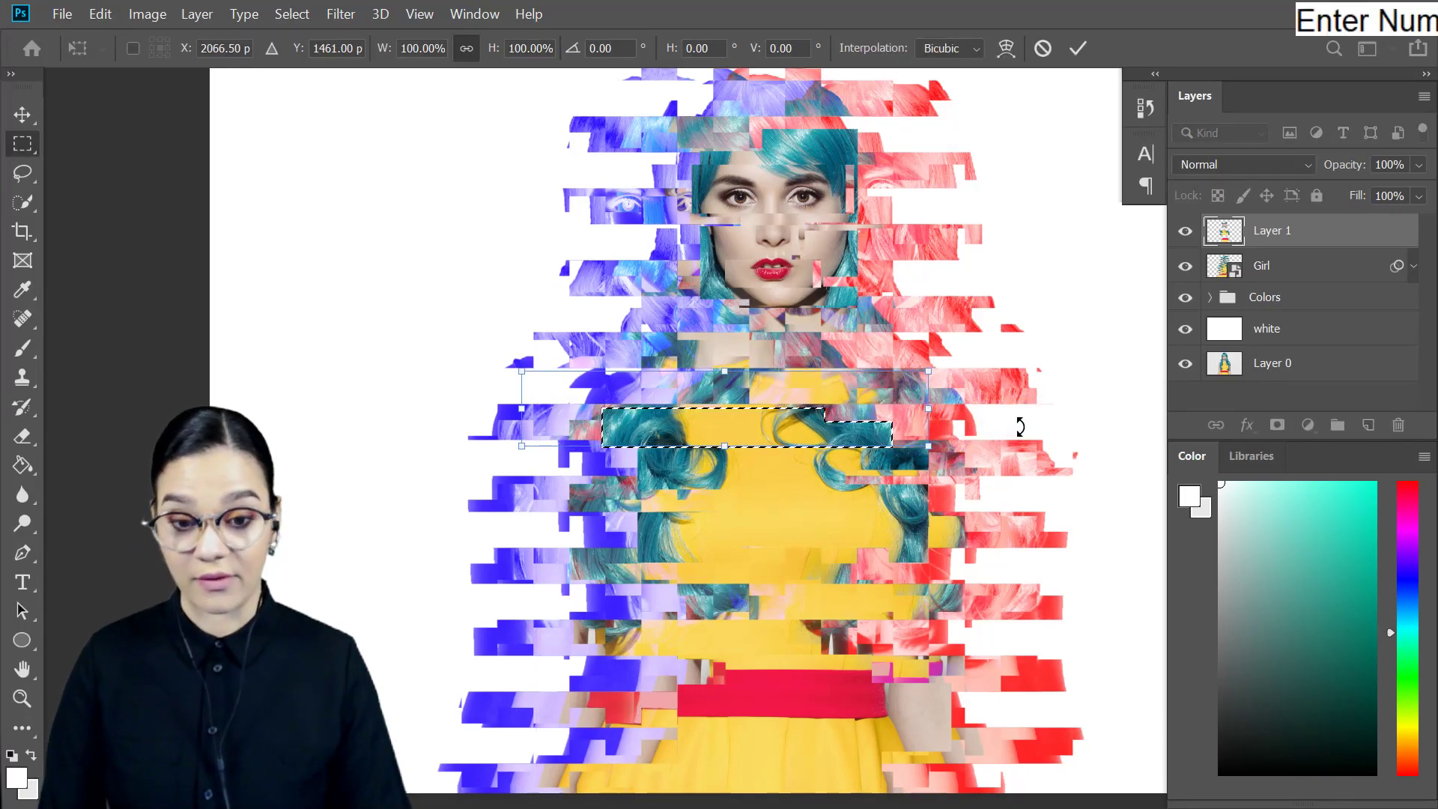
Select a thin strip across the lower chest on Layer 1, shift it right with Free Transform to X 2467 px, and deselect.
click(918, 514)
drag(966, 512, 629, 537)
key(ctrl+t)
drag(819, 524, 846, 527)
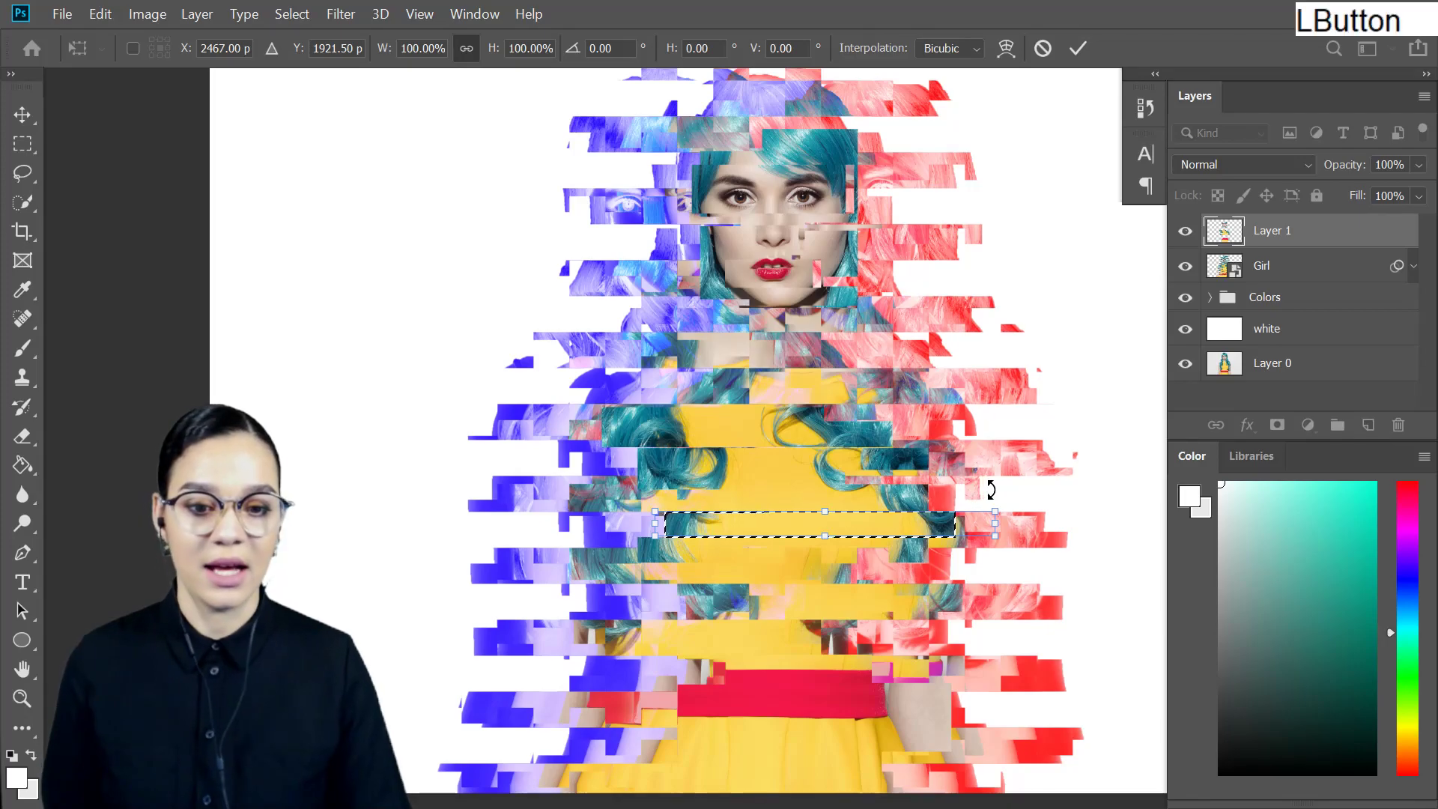
key(Return)
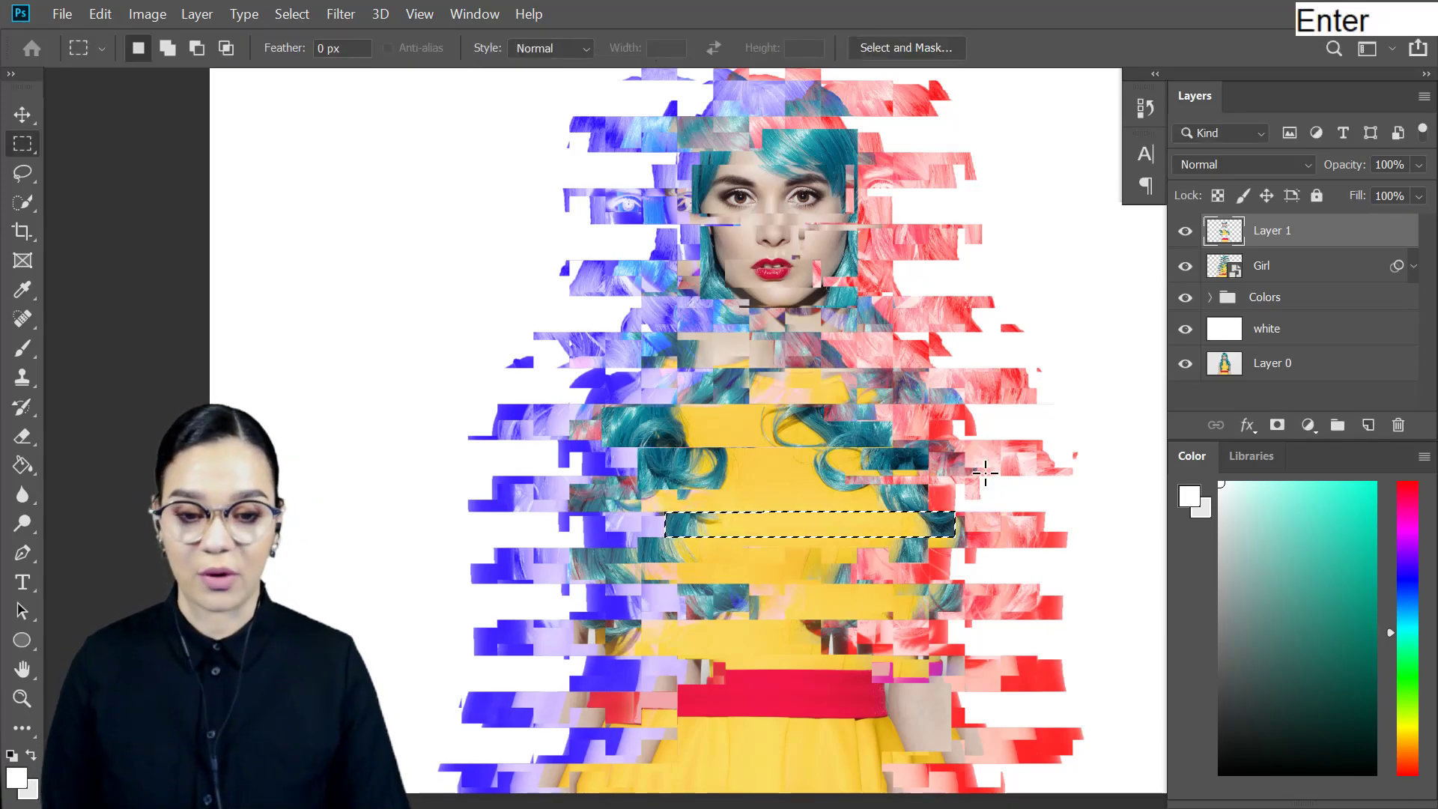
click(955, 532)
Cut small rectangular pieces out of the red belt's upper edge and the bottom of the skirt on Layer 1.
scroll(929, 569, down, 1)
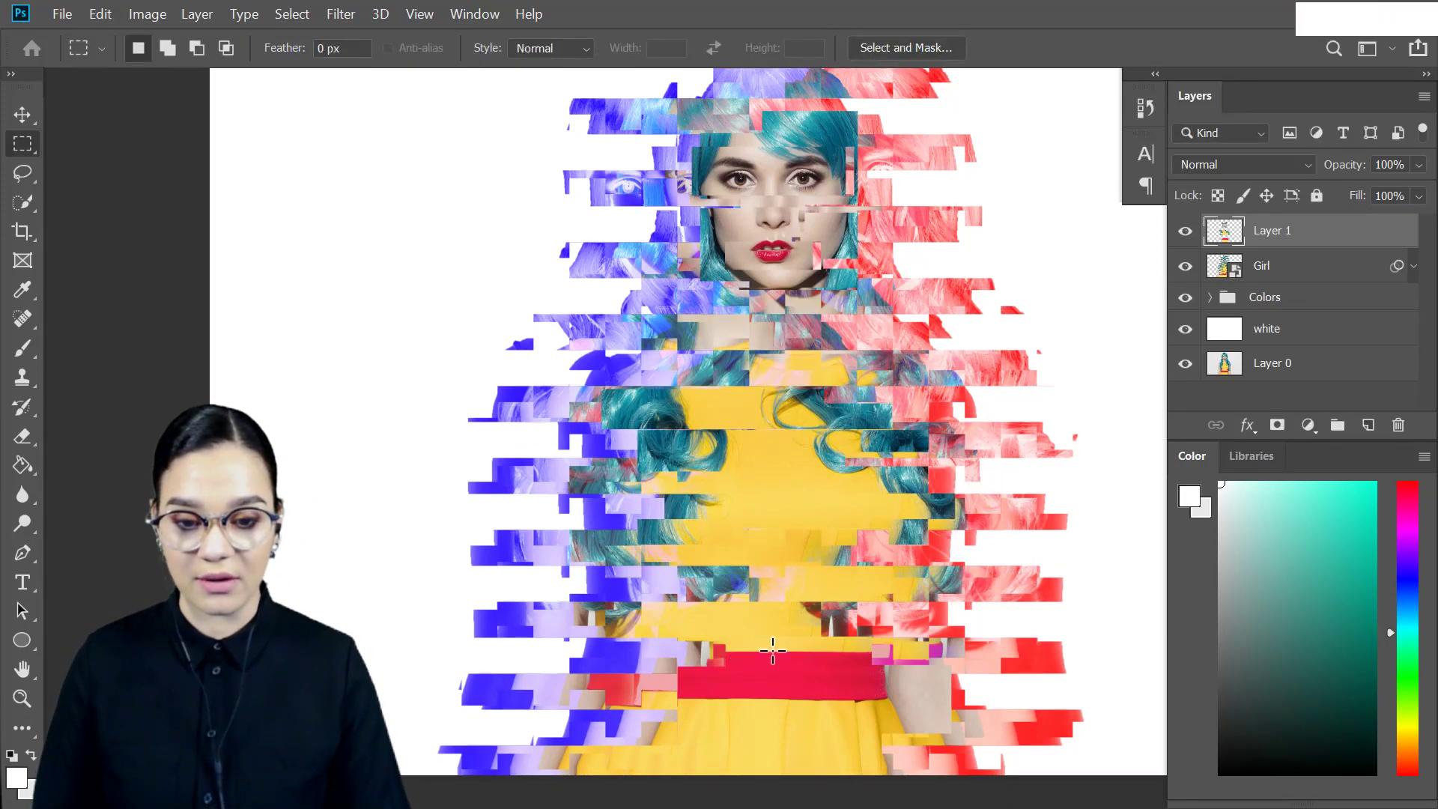
drag(773, 645, 820, 664)
key(ctrl+x)
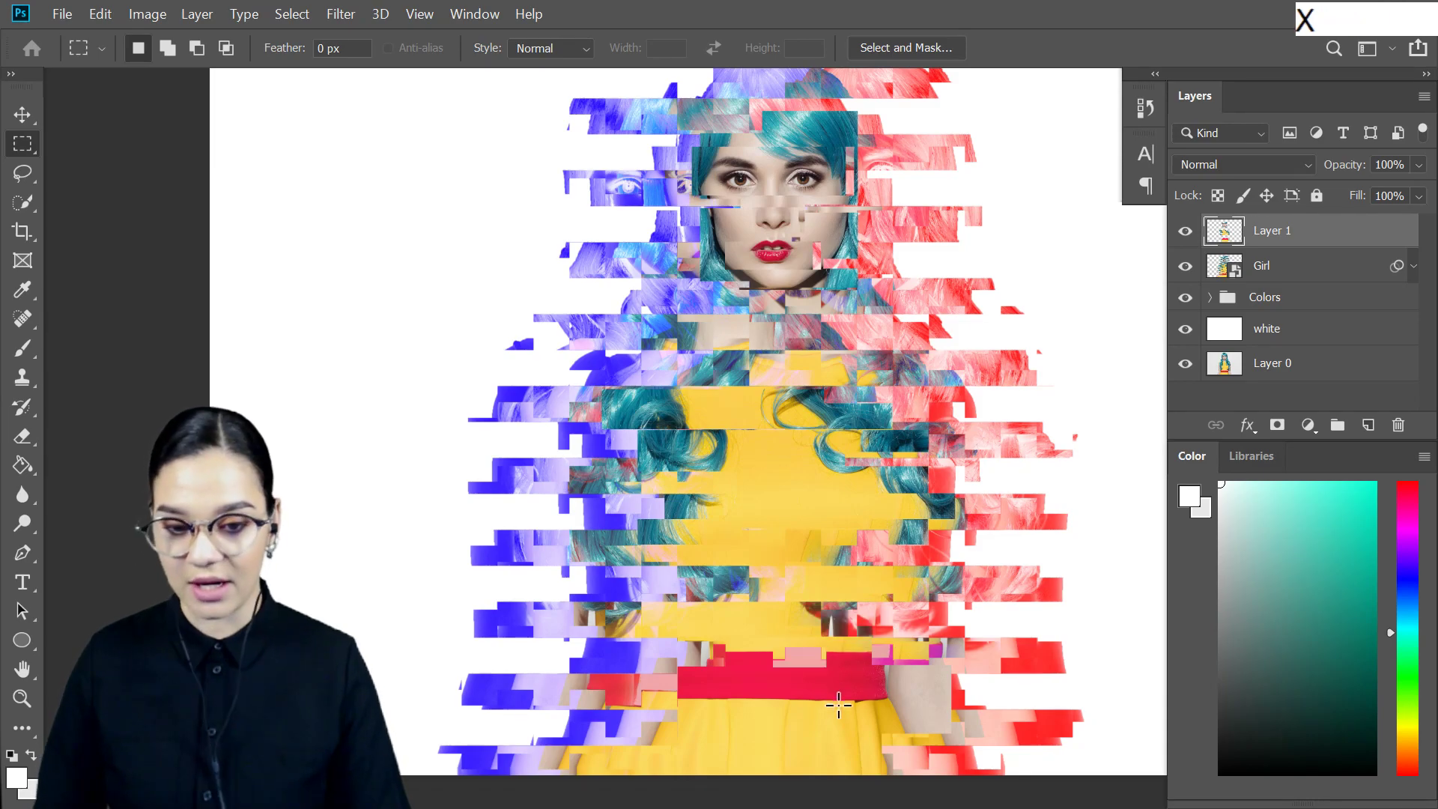
drag(870, 789, 738, 681)
key(ctrl+x)
Select the Girl Red layer in the Colors group and shift it left with Free Transform to X 2316.5 px.
drag(957, 492, 1014, 548)
drag(975, 397, 998, 487)
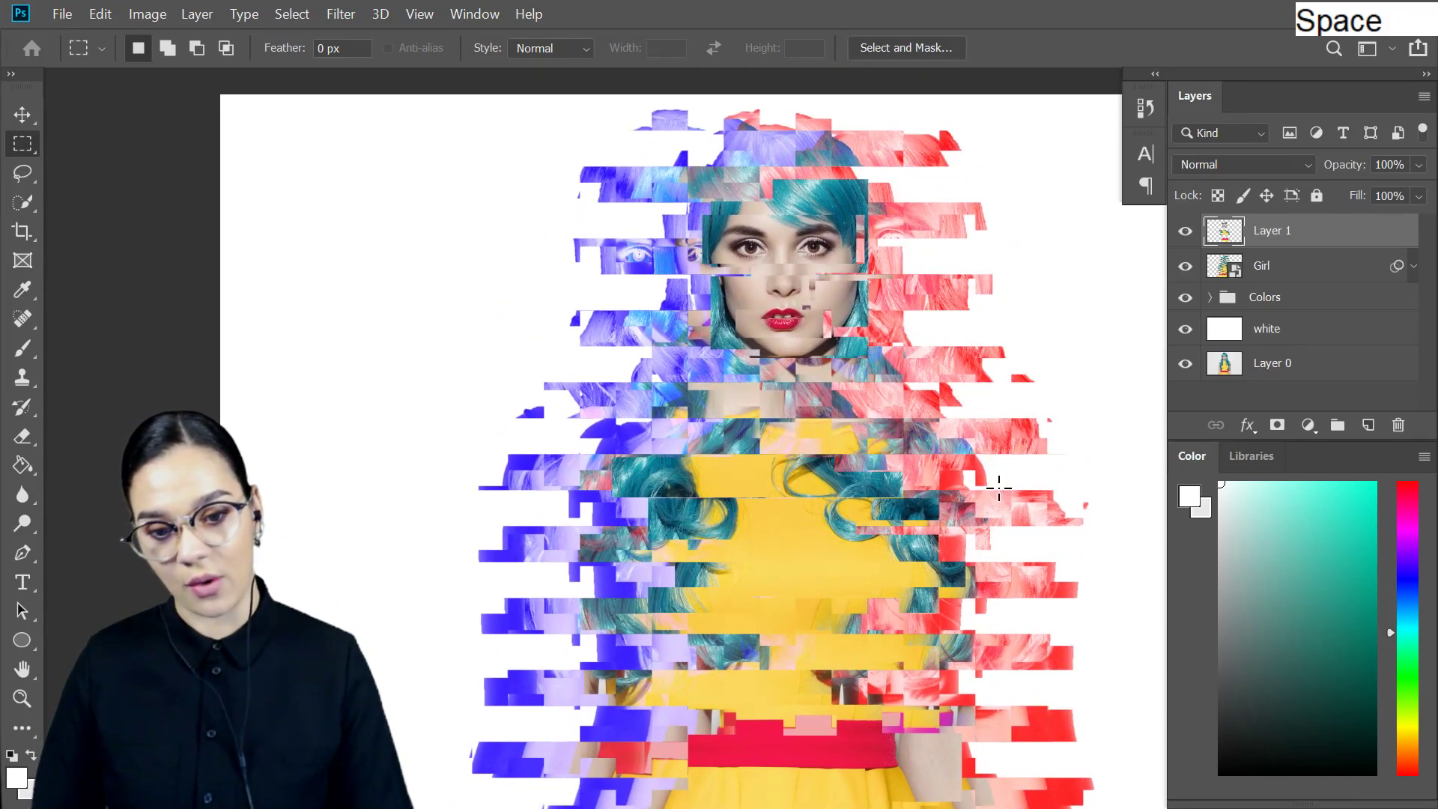
drag(977, 588, 995, 521)
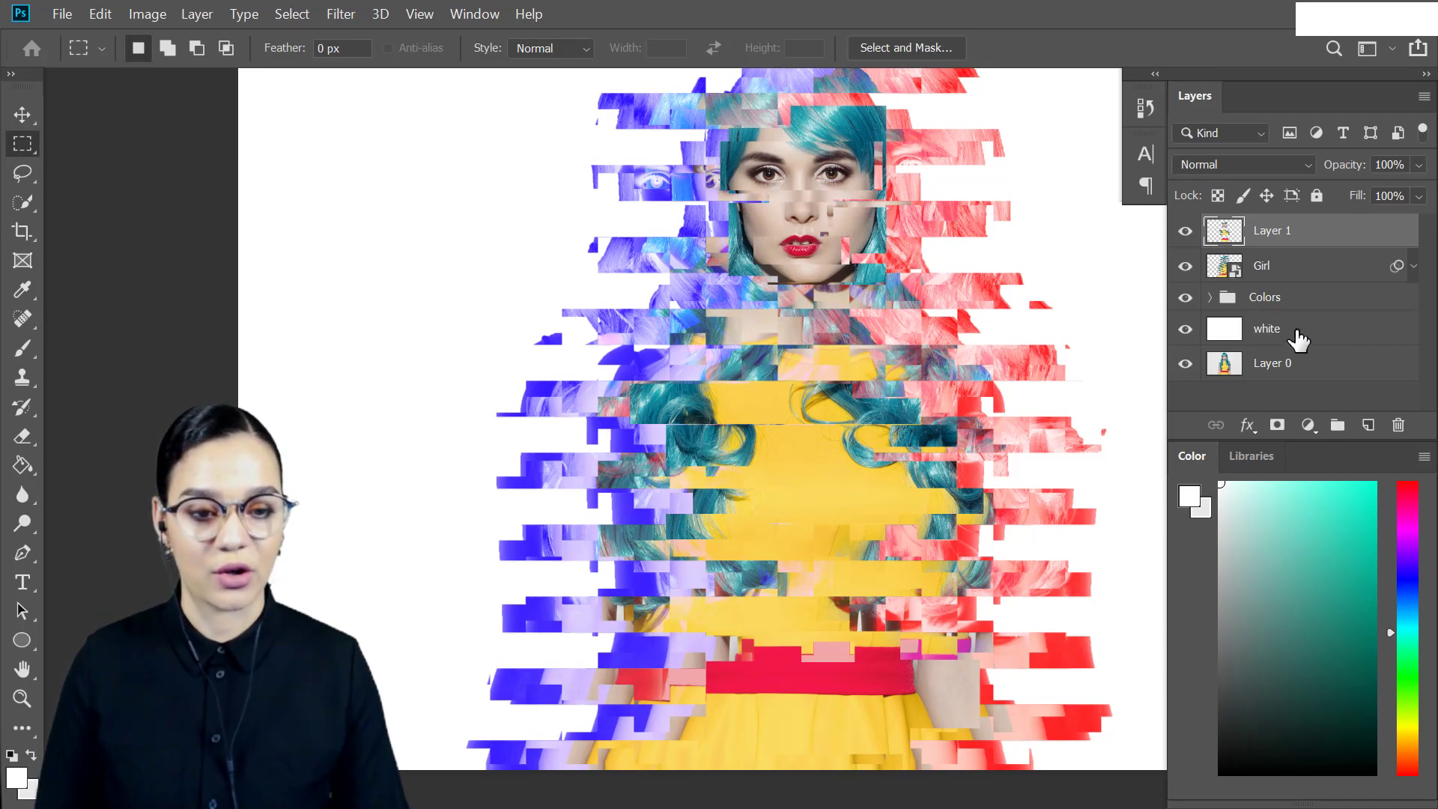
click(1209, 297)
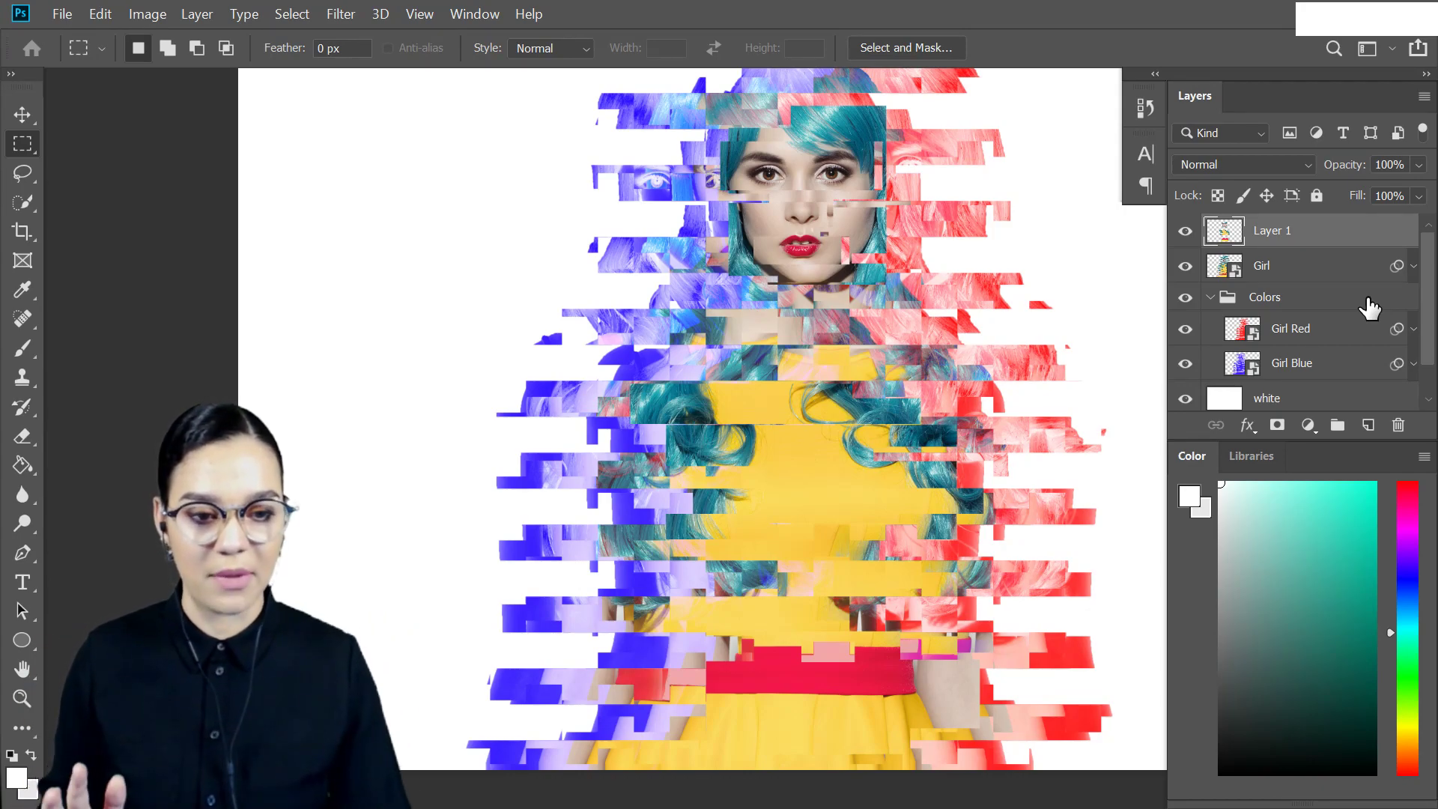
click(1350, 330)
drag(1350, 331, 1217, 429)
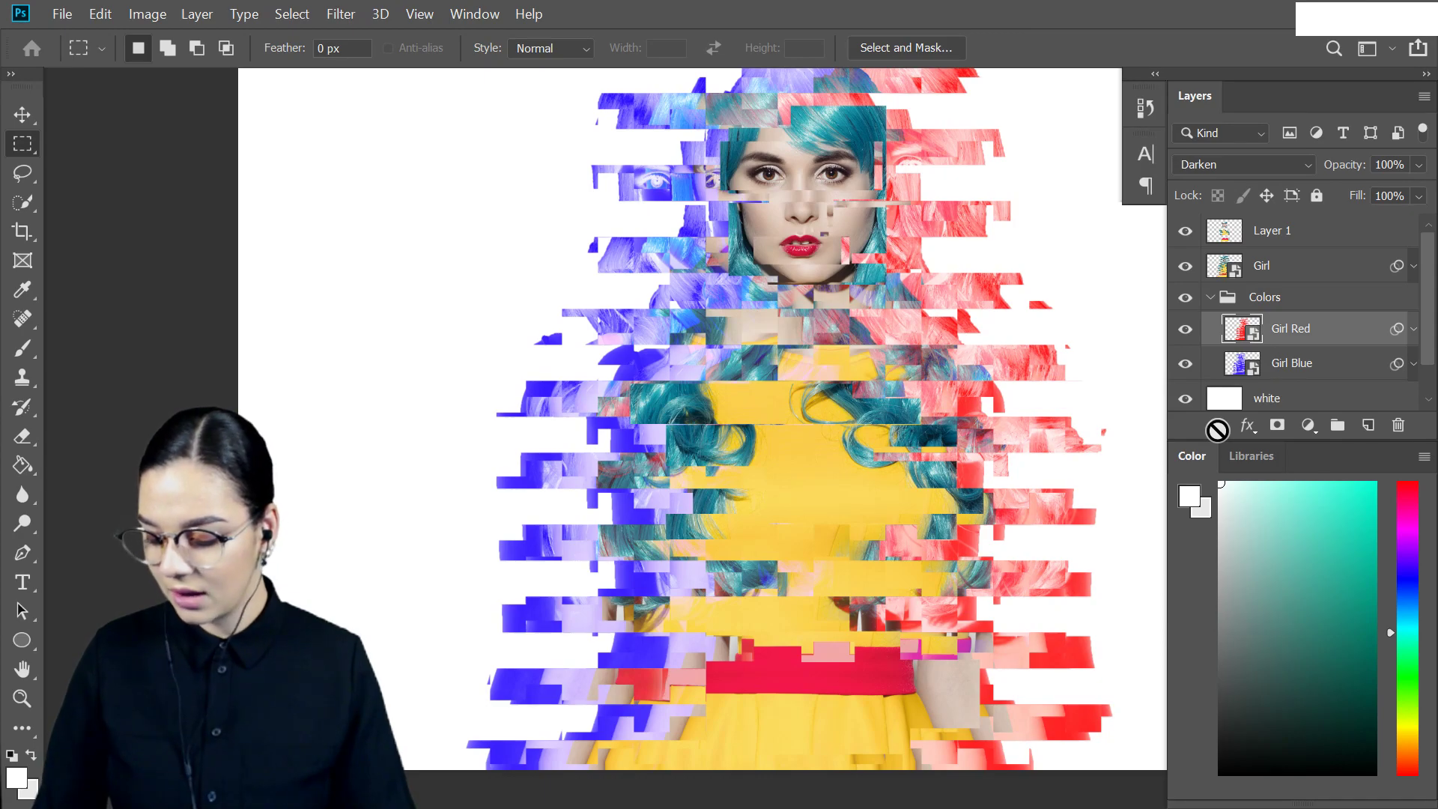
key(ctrl+t)
click(815, 357)
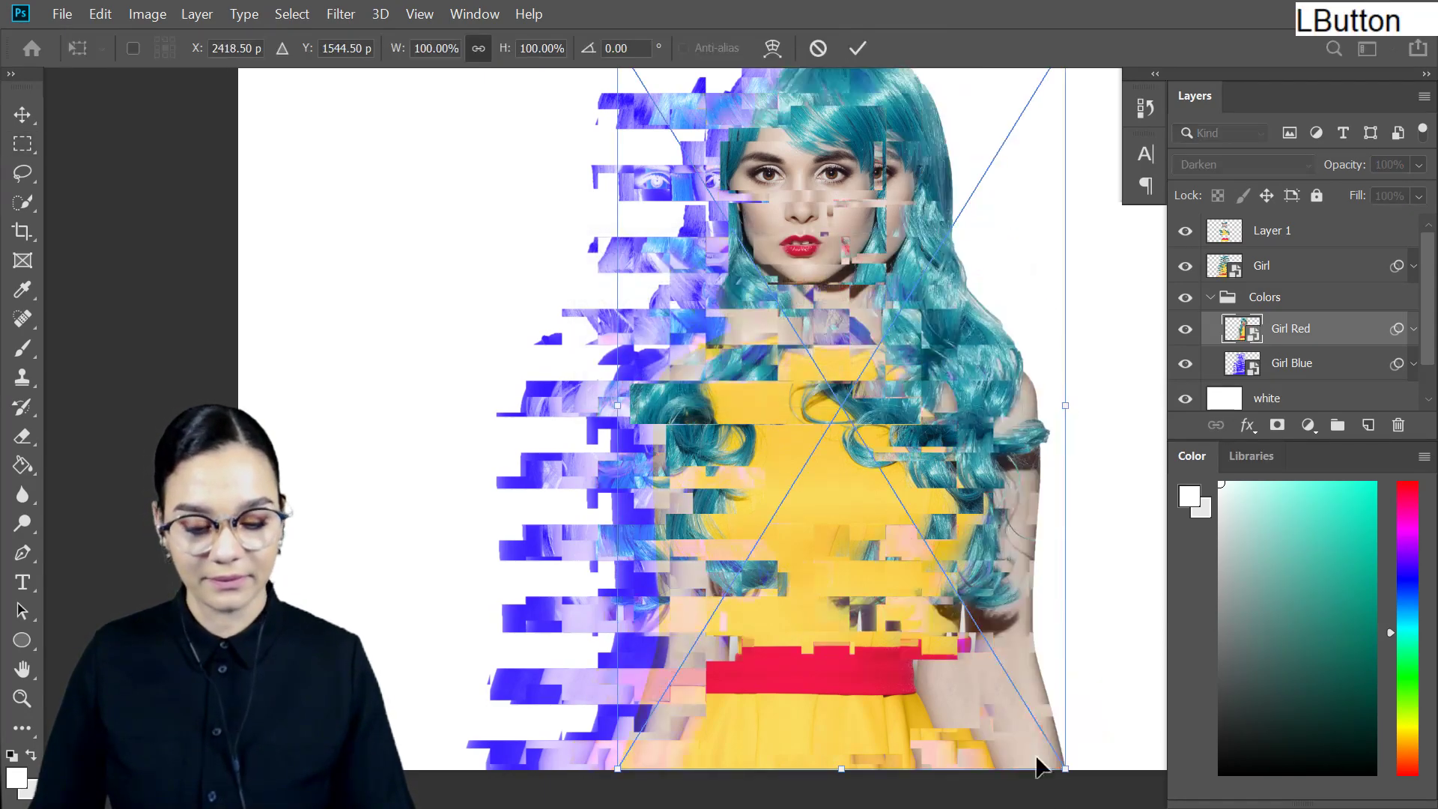
drag(973, 475, 956, 474)
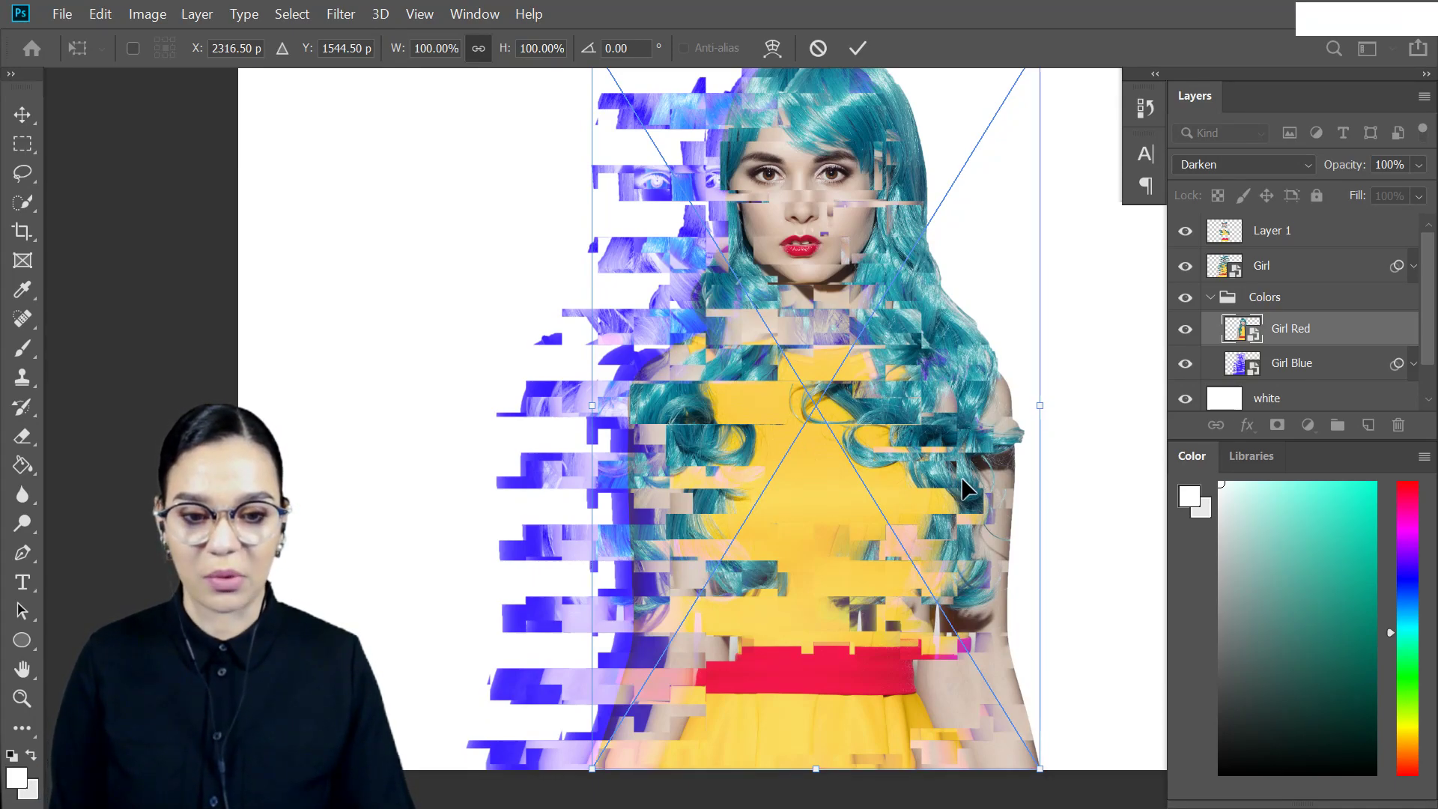
key(Return)
key(m)
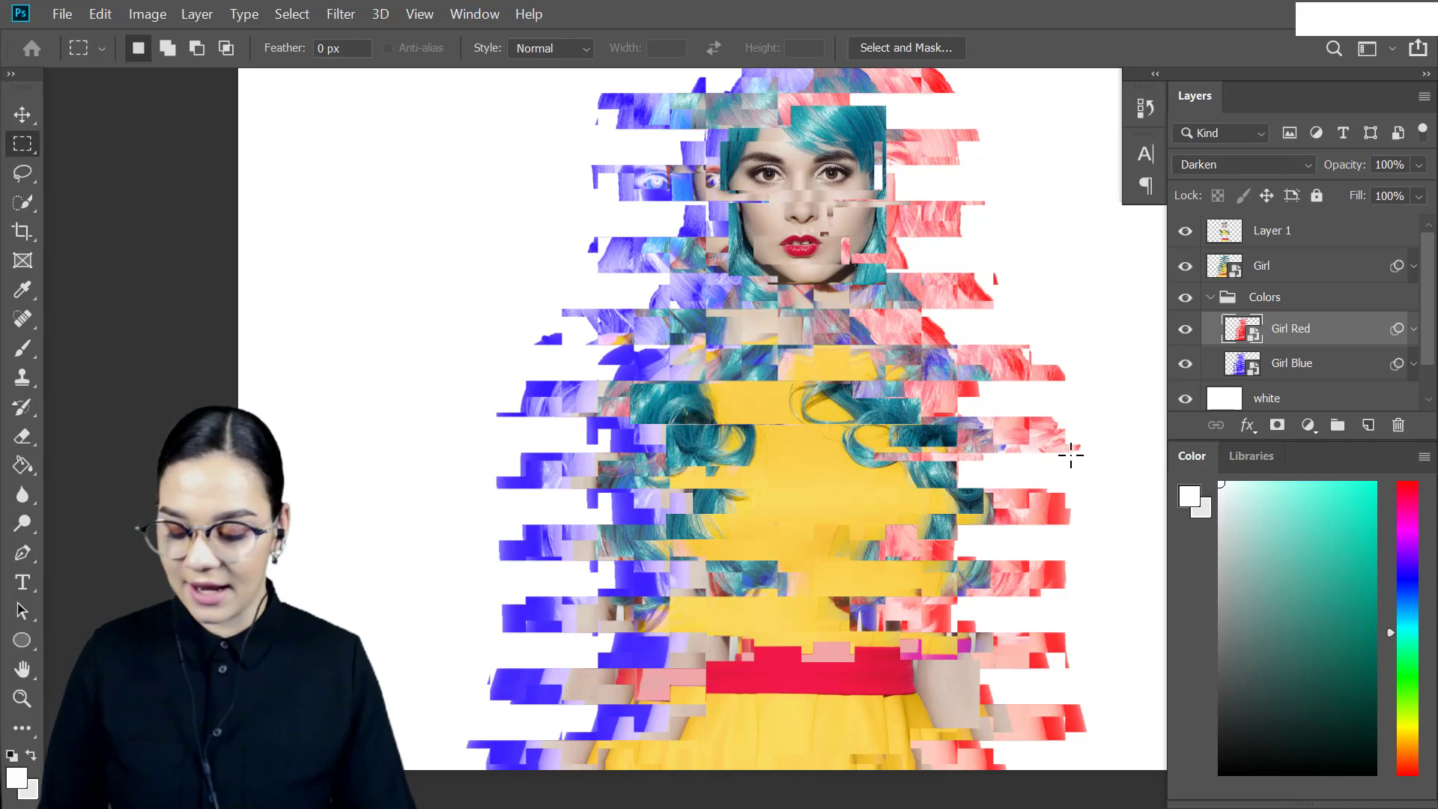
Stretch Girl Red with Free Transform to 114.73% width and position it at X 2350 px, Y 1359.5 px.
key(ctrl+t)
click(812, 355)
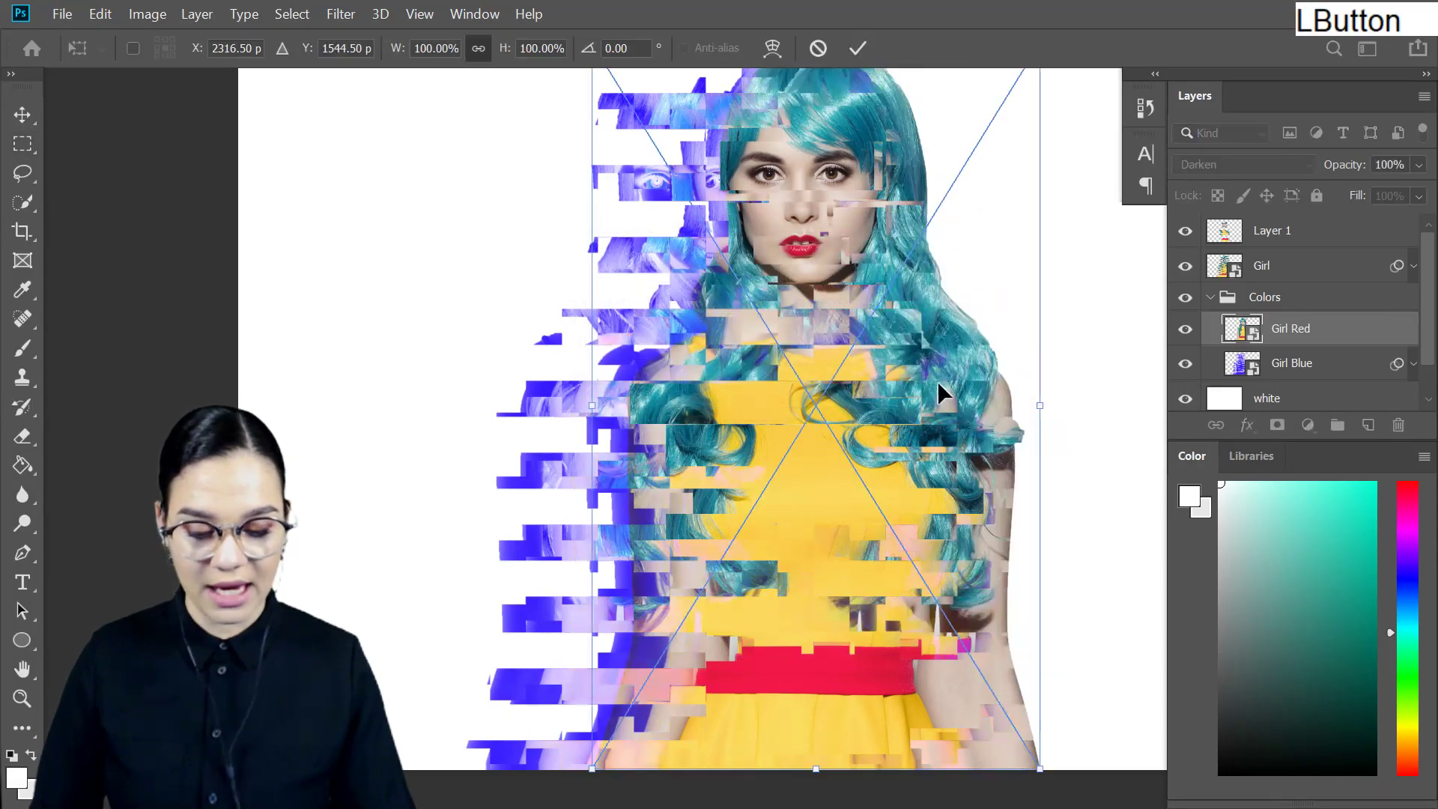
mouse_move(981, 394)
mouse_down()
mouse_move(965, 394)
mouse_move(1124, 407)
mouse_move(1007, 410)
mouse_move(1000, 424)
mouse_move(976, 406)
mouse_up()
key(ctrl+minus)
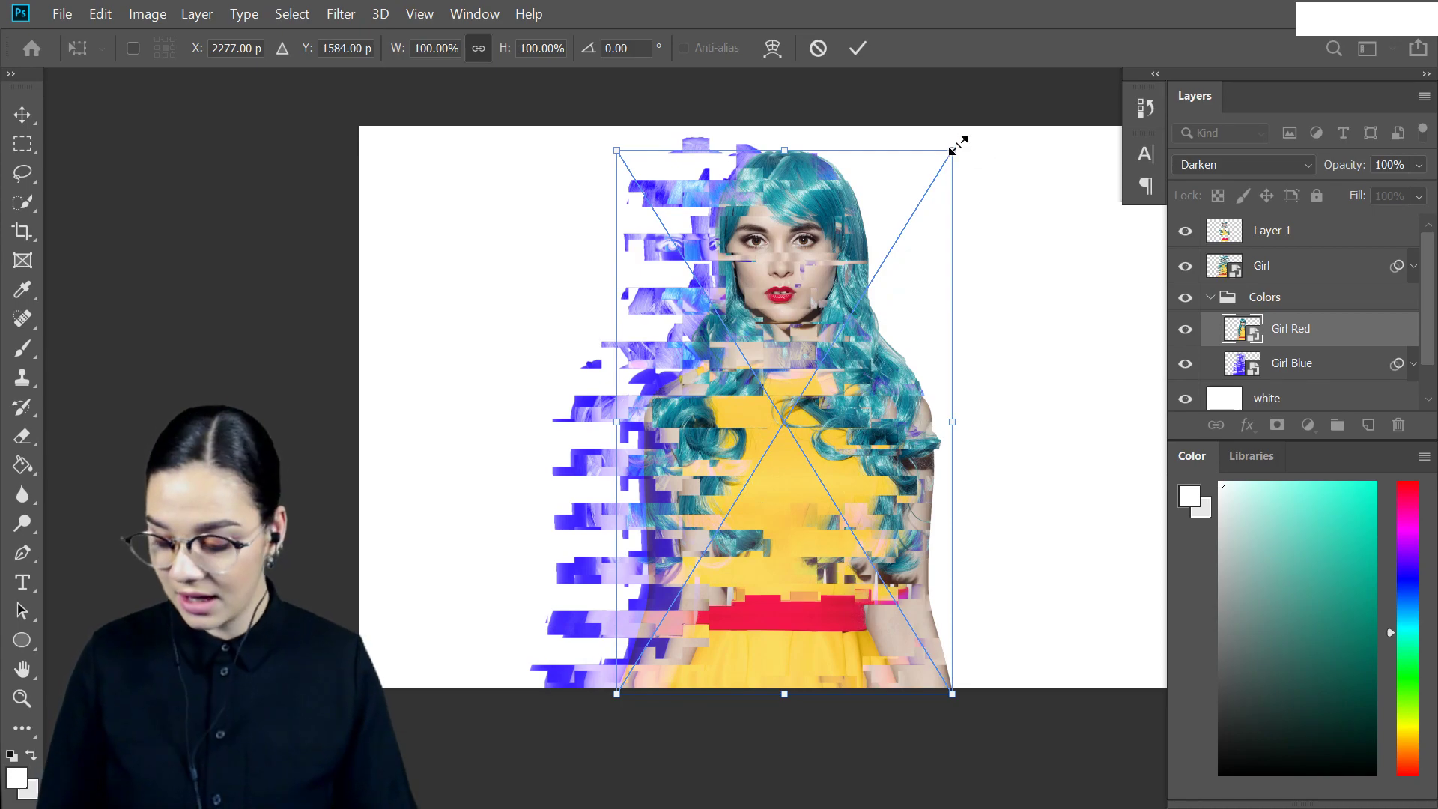
drag(950, 148, 999, 70)
drag(938, 193, 958, 231)
drag(830, 107, 824, 284)
drag(835, 367, 835, 373)
drag(967, 402, 977, 334)
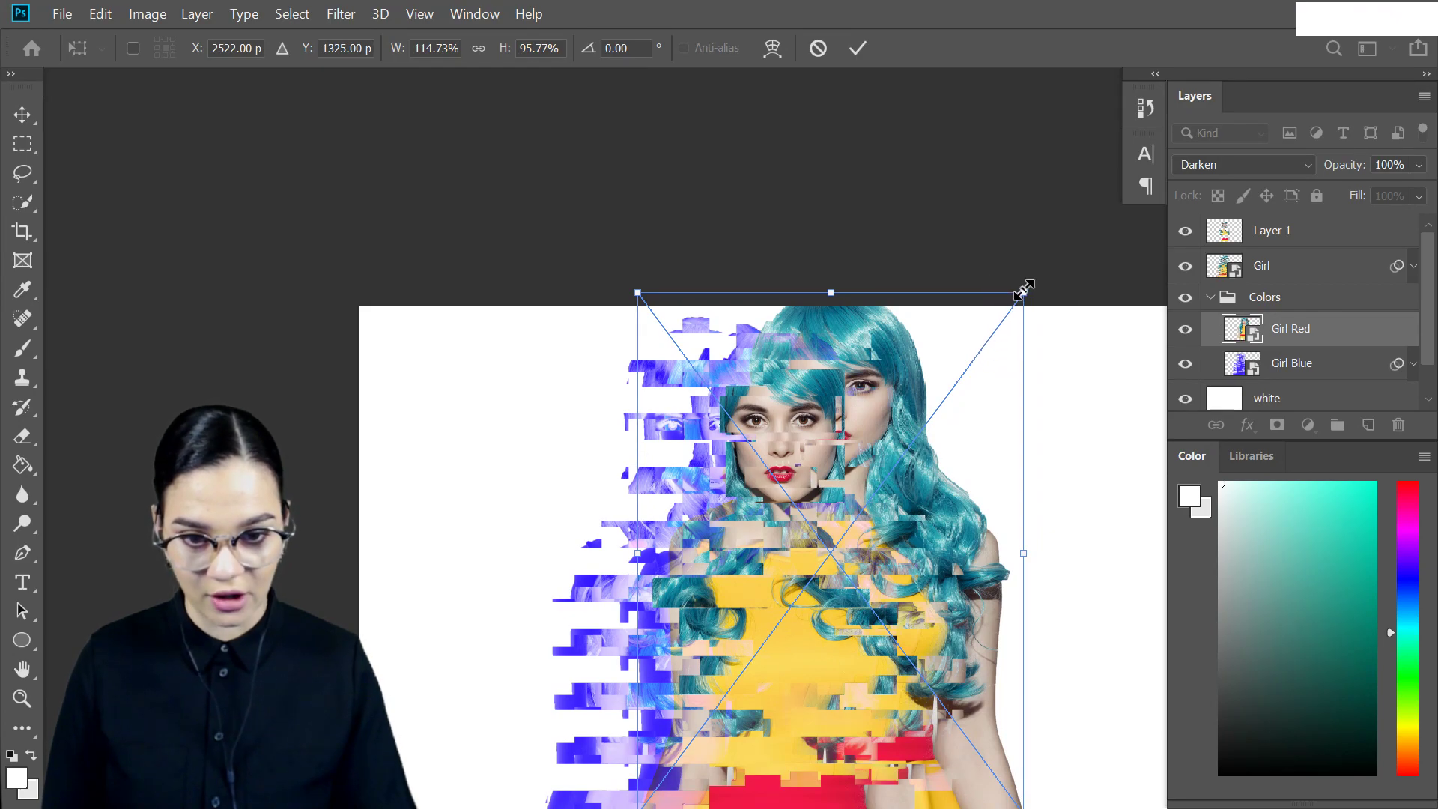
drag(830, 292, 831, 304)
drag(944, 405, 915, 391)
key(Return)
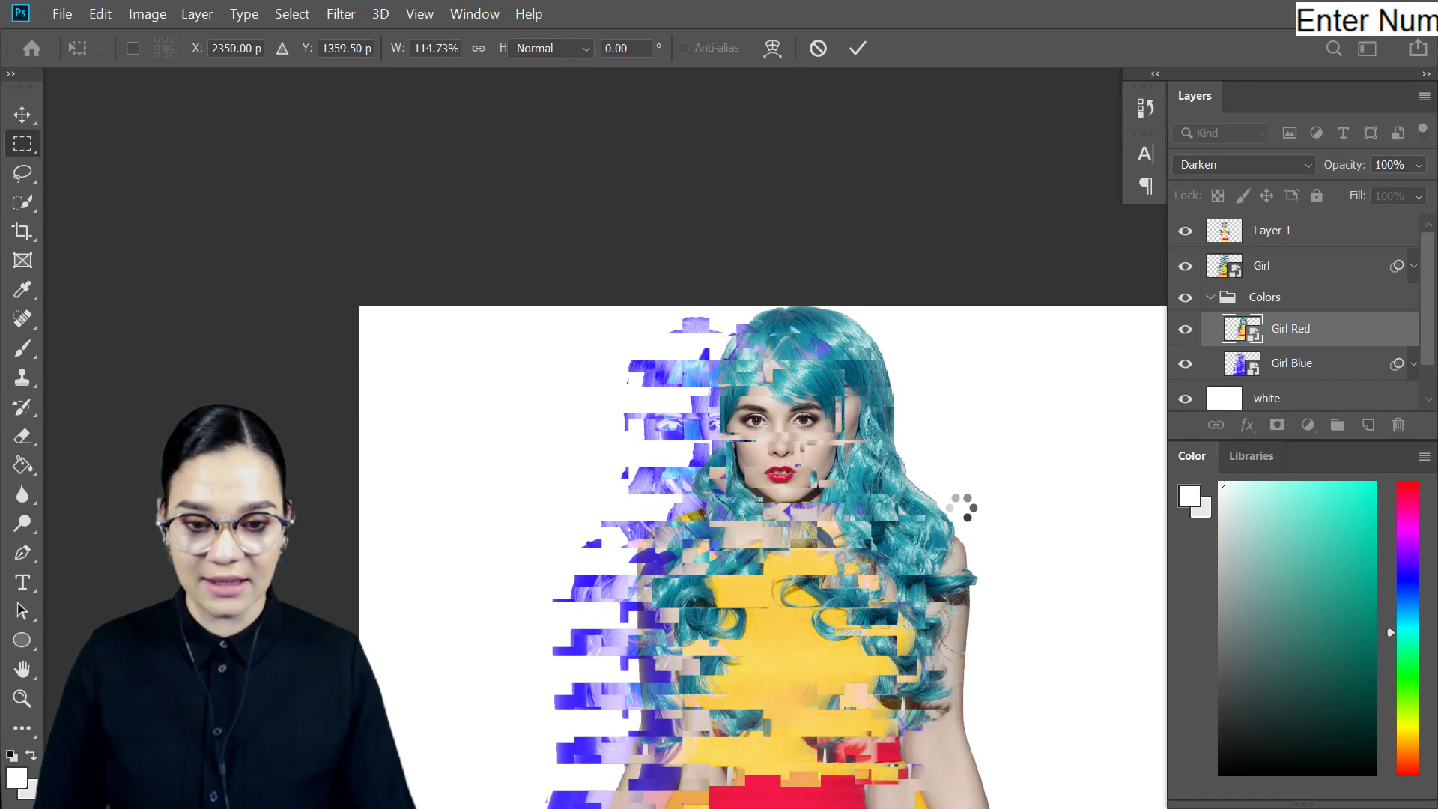
Move Girl Red farther left with Free Transform so its strips extend on both sides of the figure.
drag(979, 577, 904, 402)
key(ctrl+t)
click(824, 358)
key(Return)
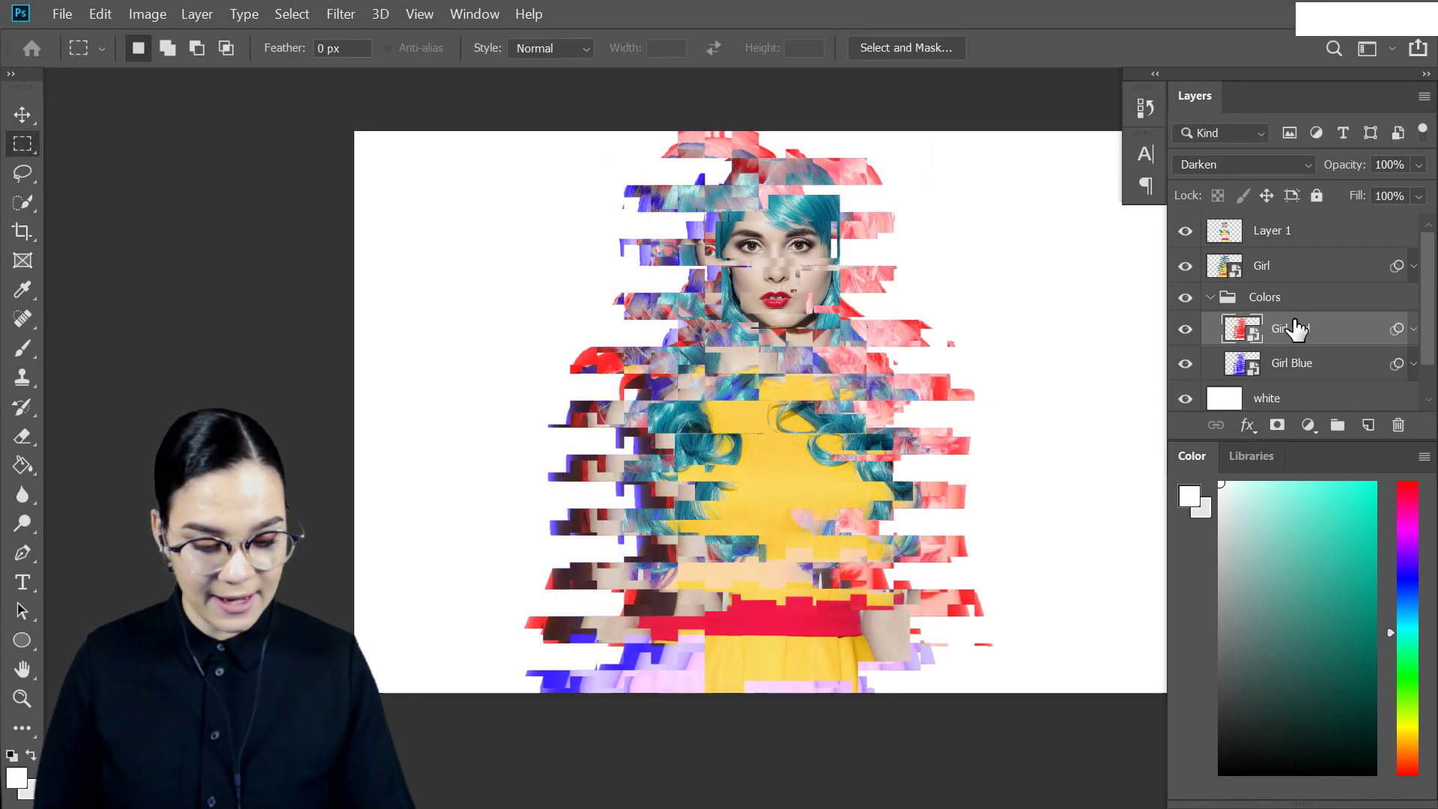
Transform Girl Blue to 74.99% width and 115.80% height, positioned at X 1793.5 px, Y 1528.5 px.
click(1307, 367)
key(ctrl+t)
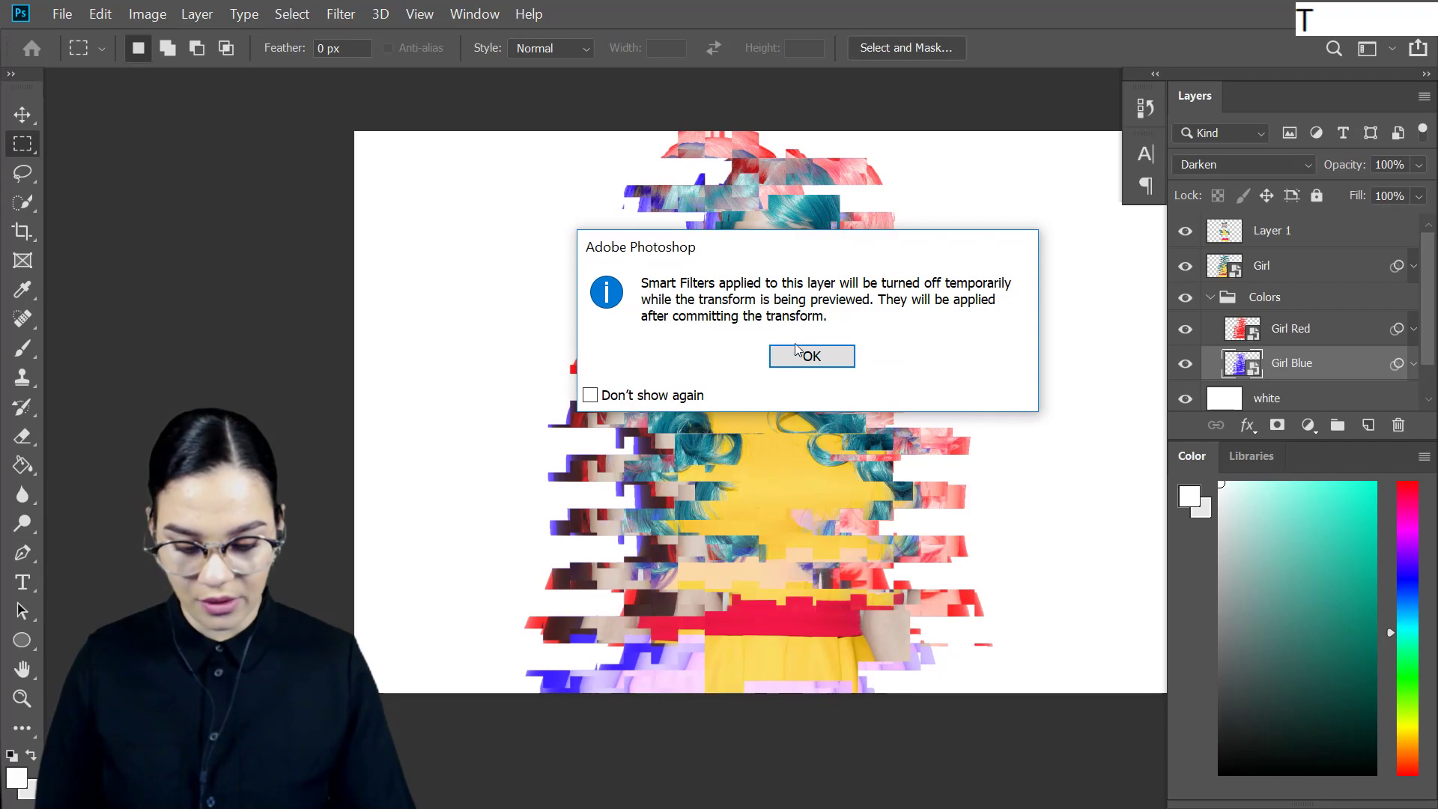
click(808, 355)
drag(563, 148, 648, 150)
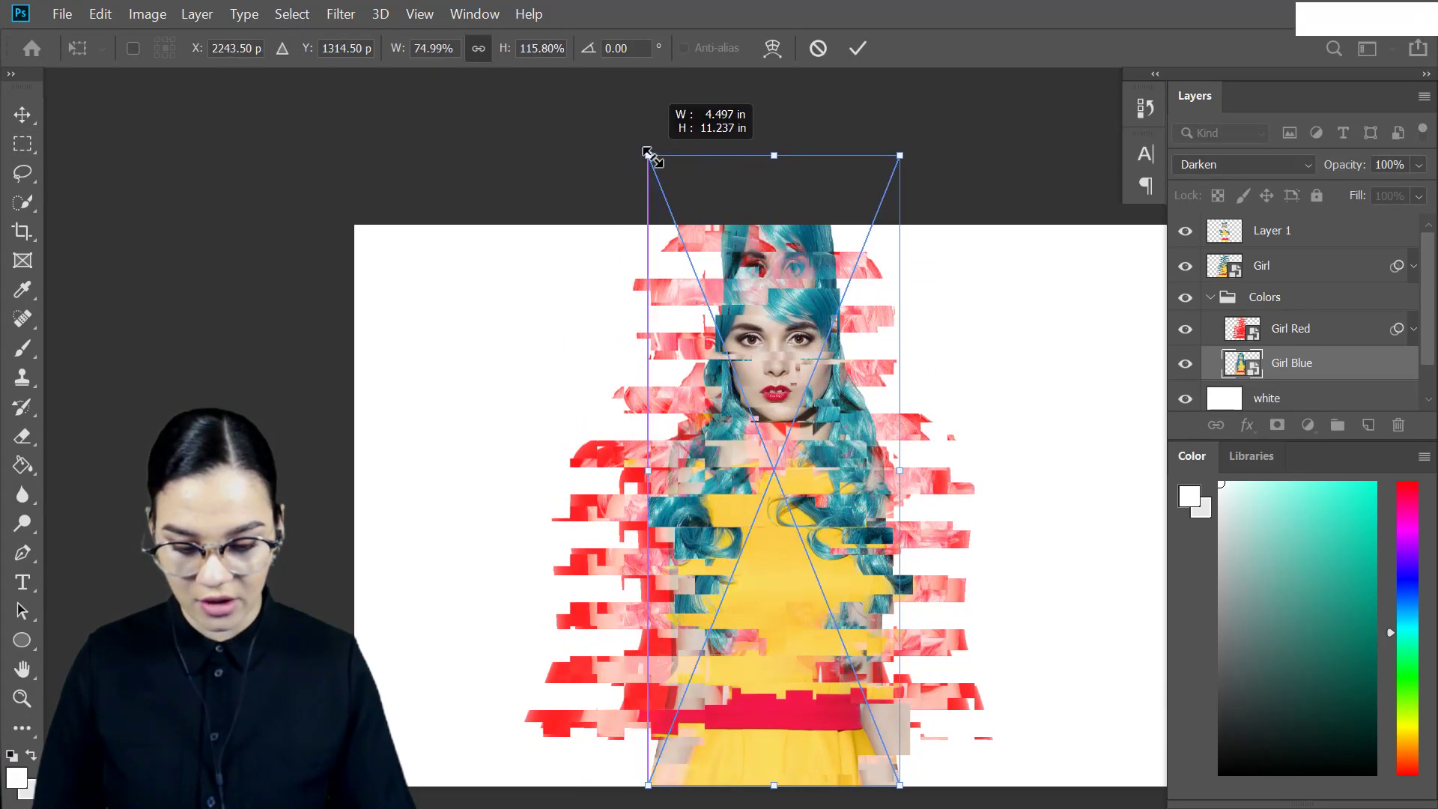
drag(766, 248, 680, 282)
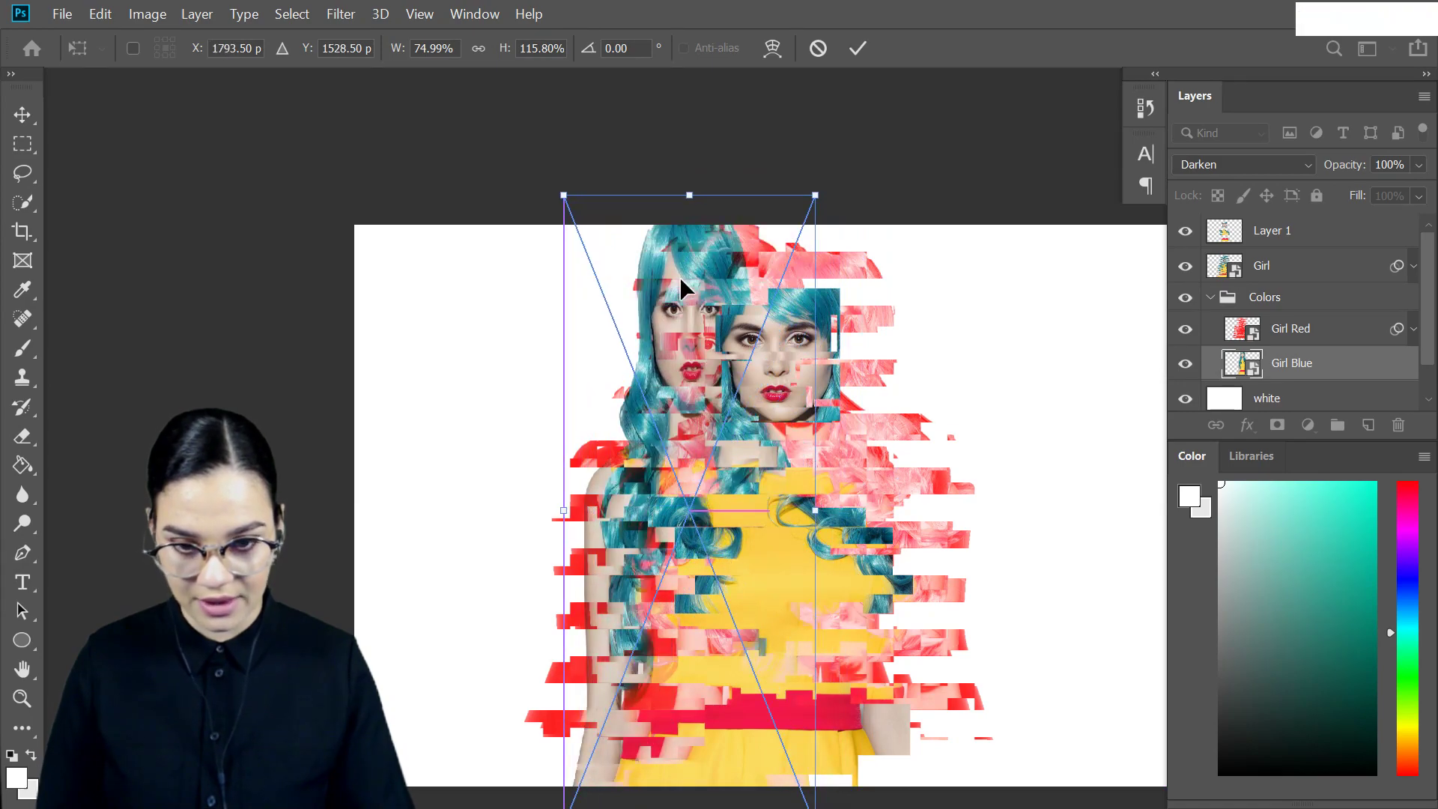
key(Return)
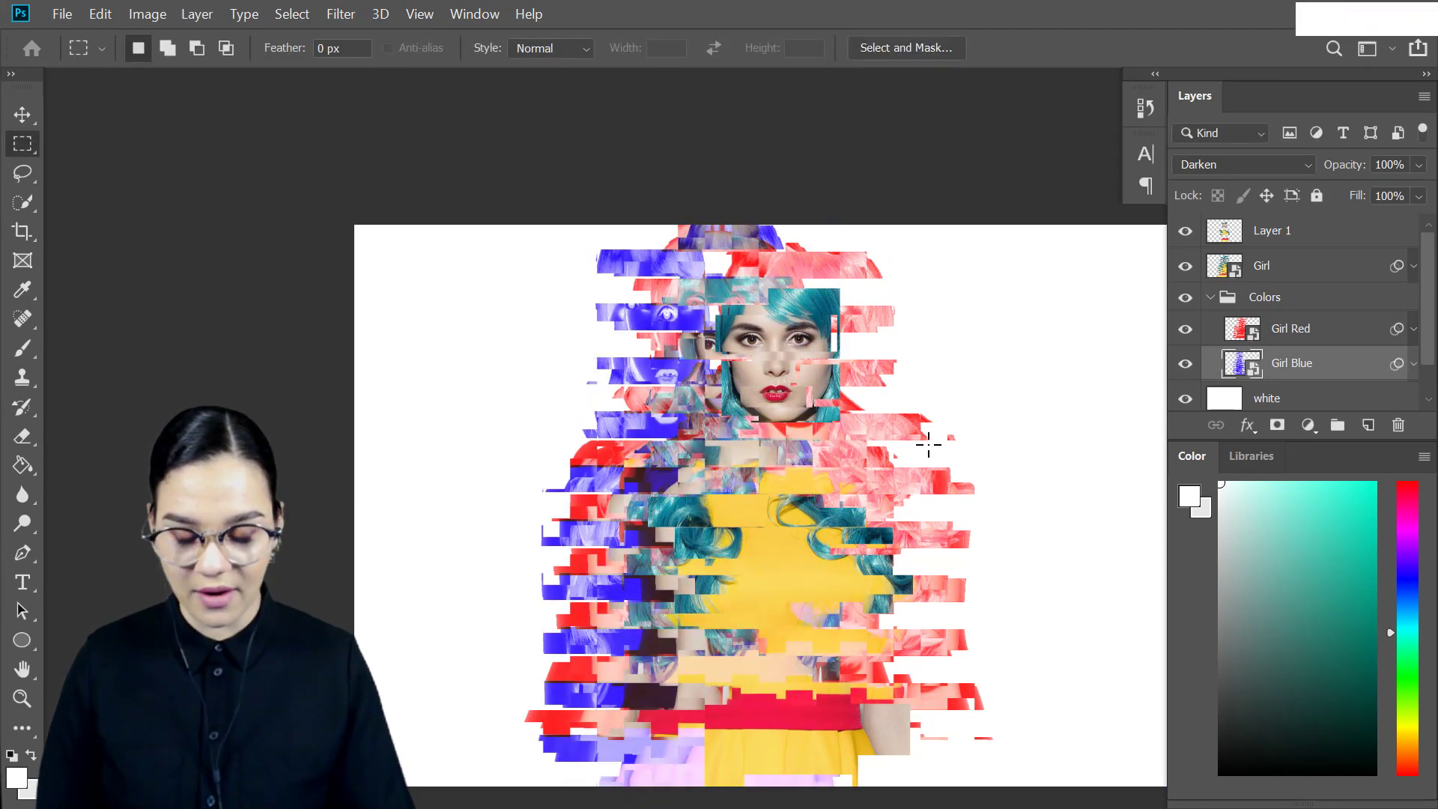
Collapse the Colors group and set its opacity to 88%.
click(1209, 297)
click(1277, 298)
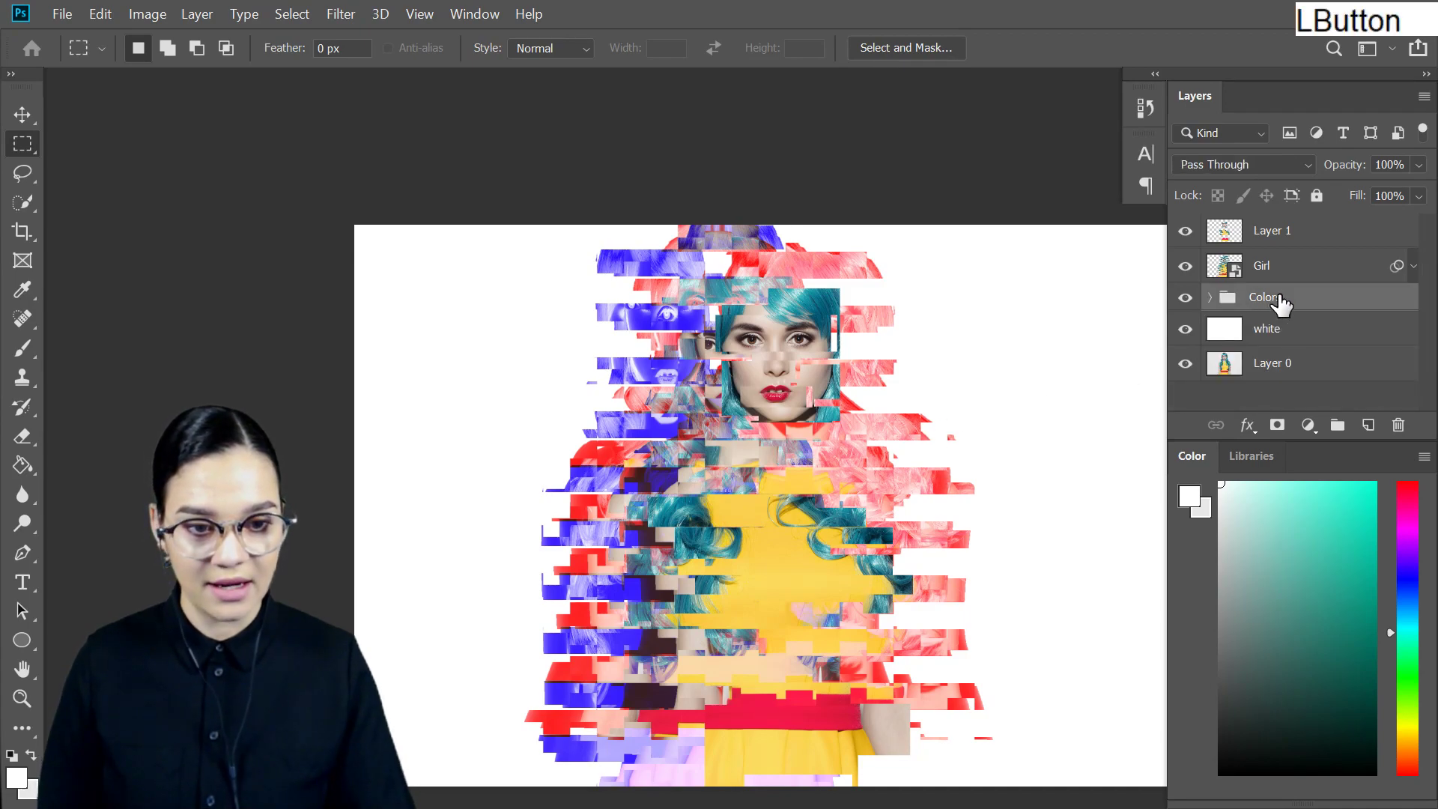
click(1418, 165)
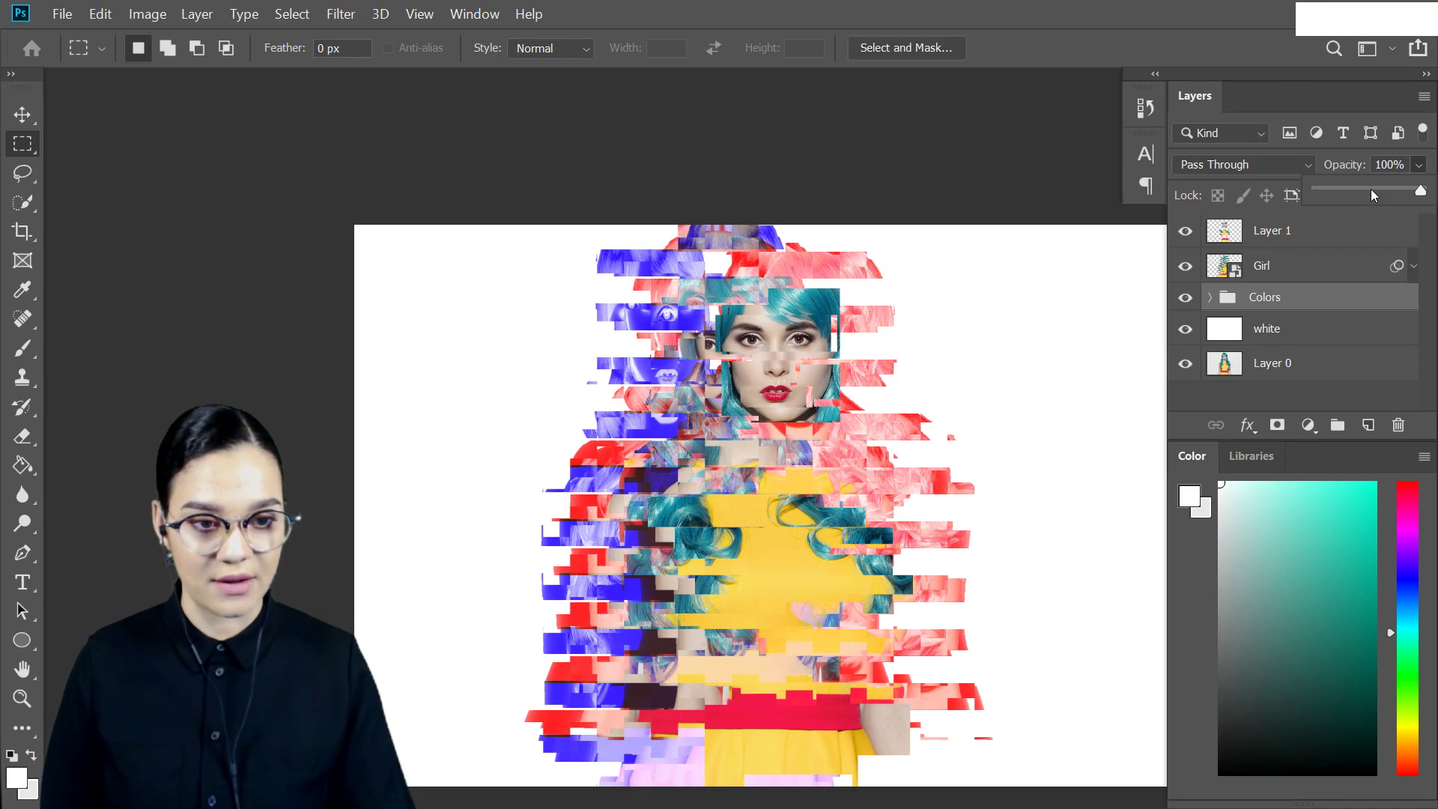
click(1371, 190)
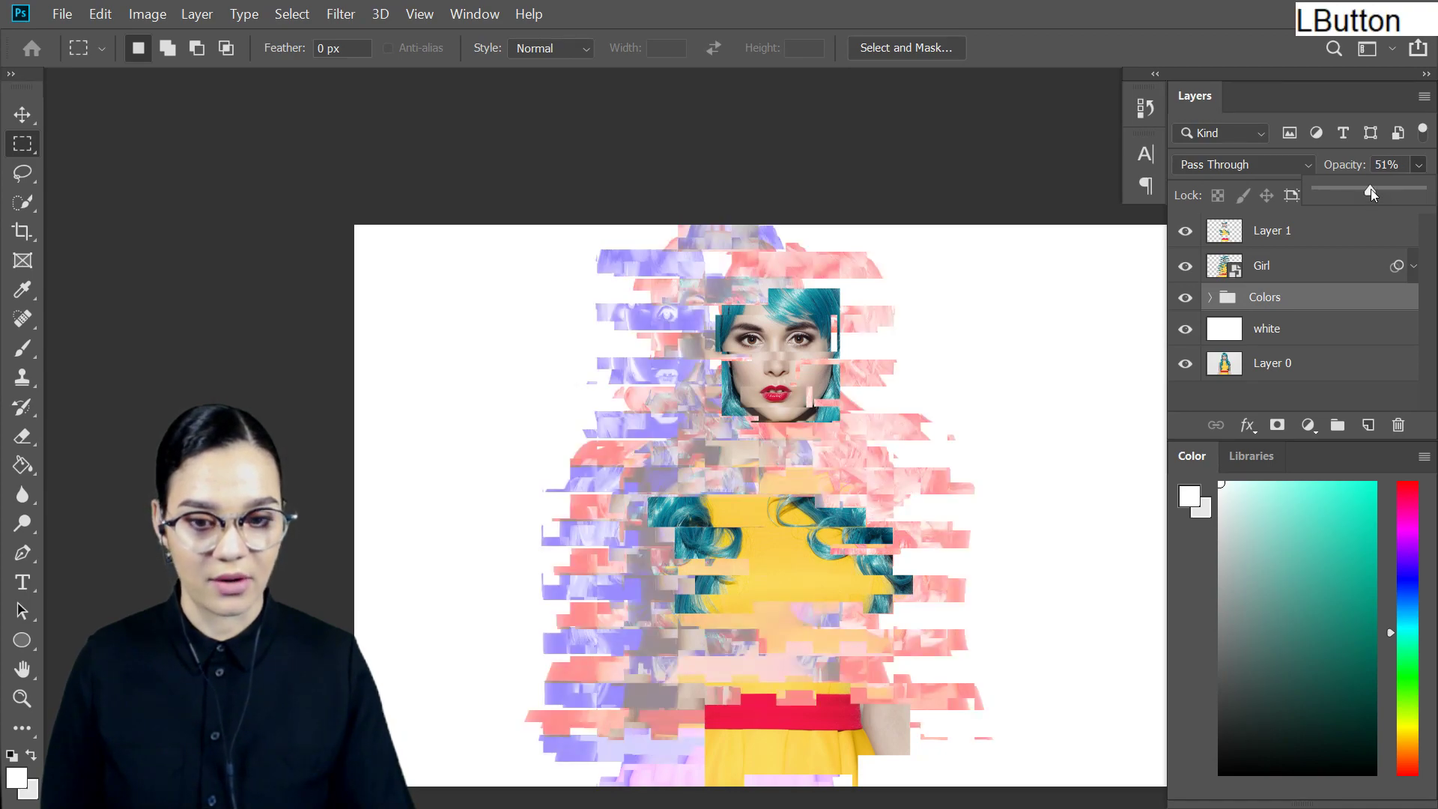
click(1390, 191)
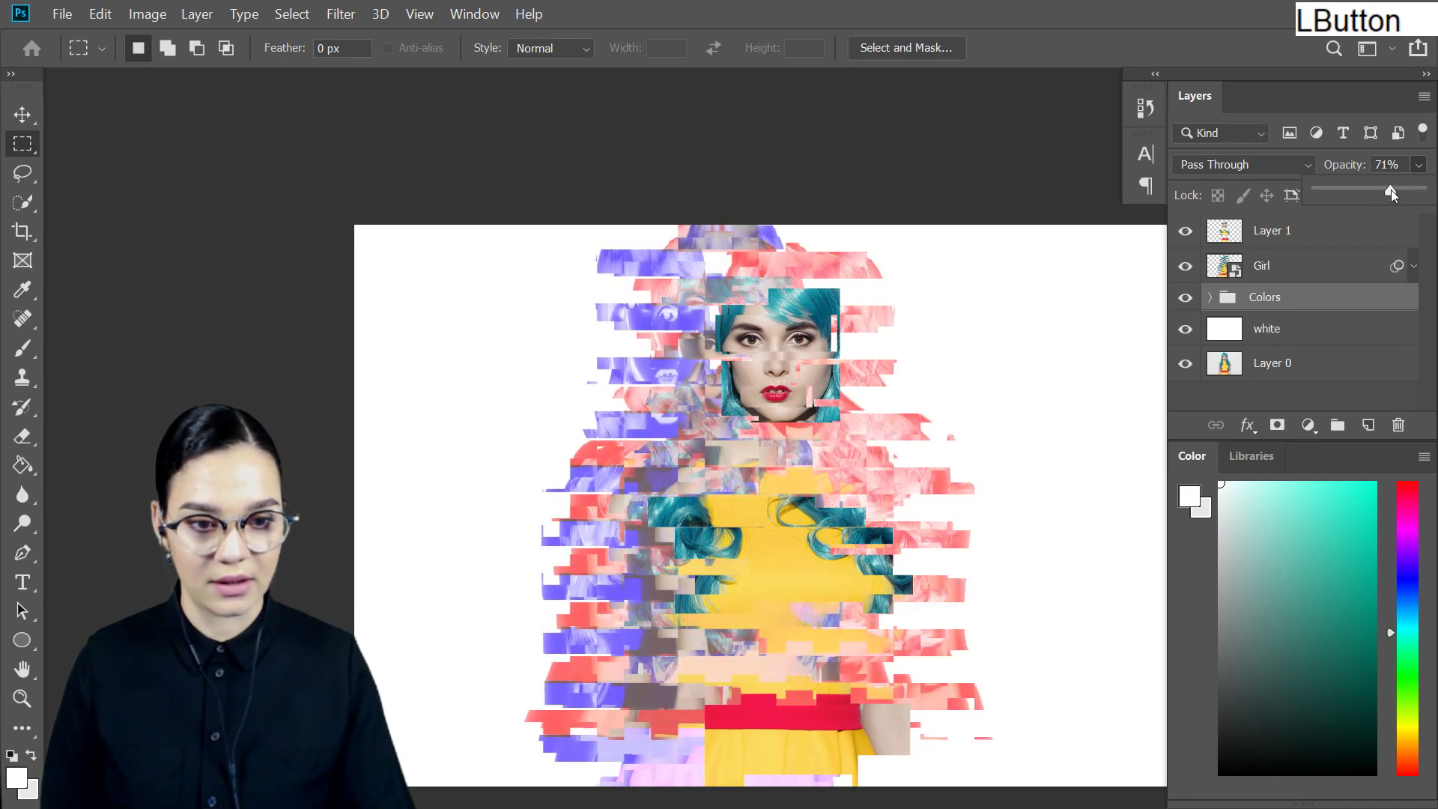
click(1408, 190)
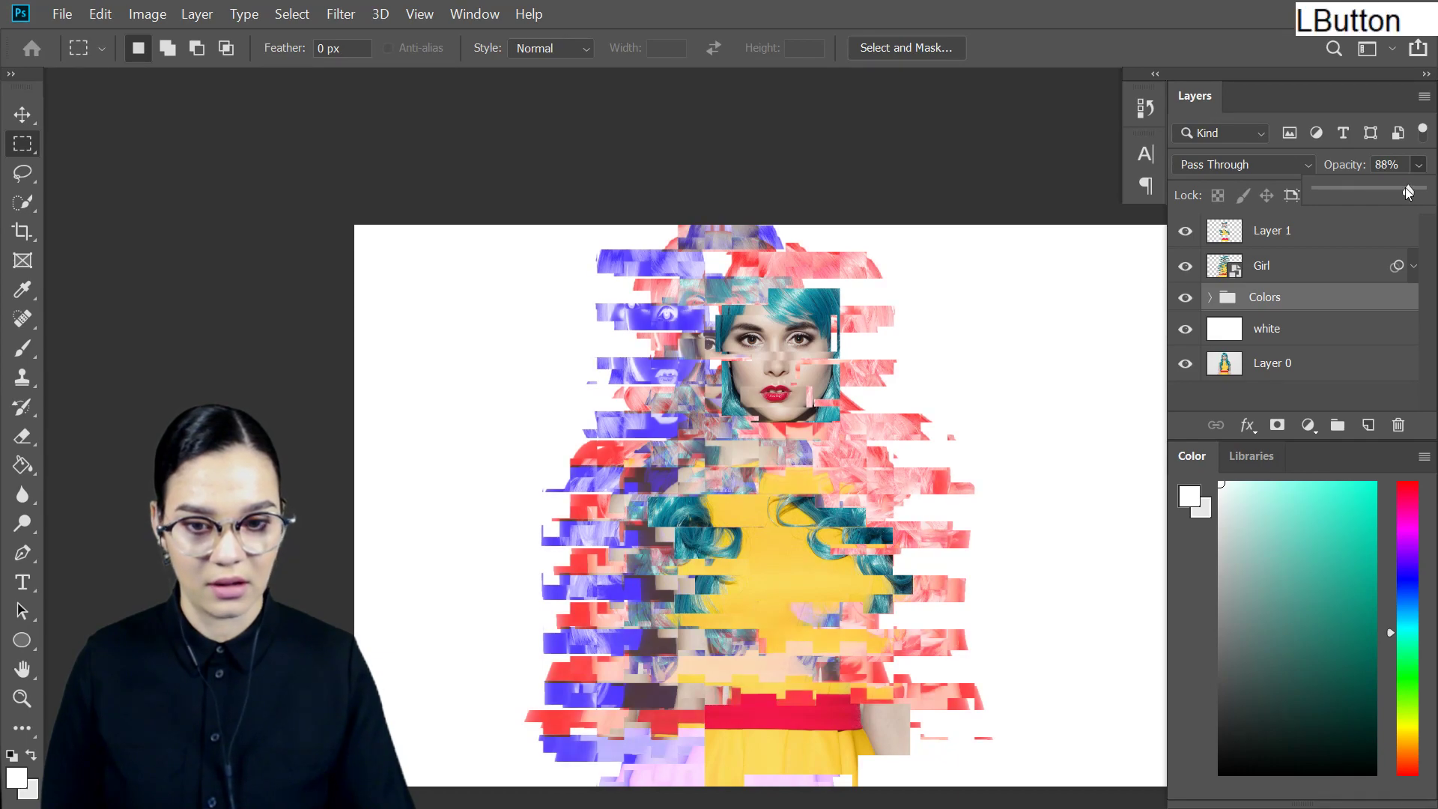
click(1337, 306)
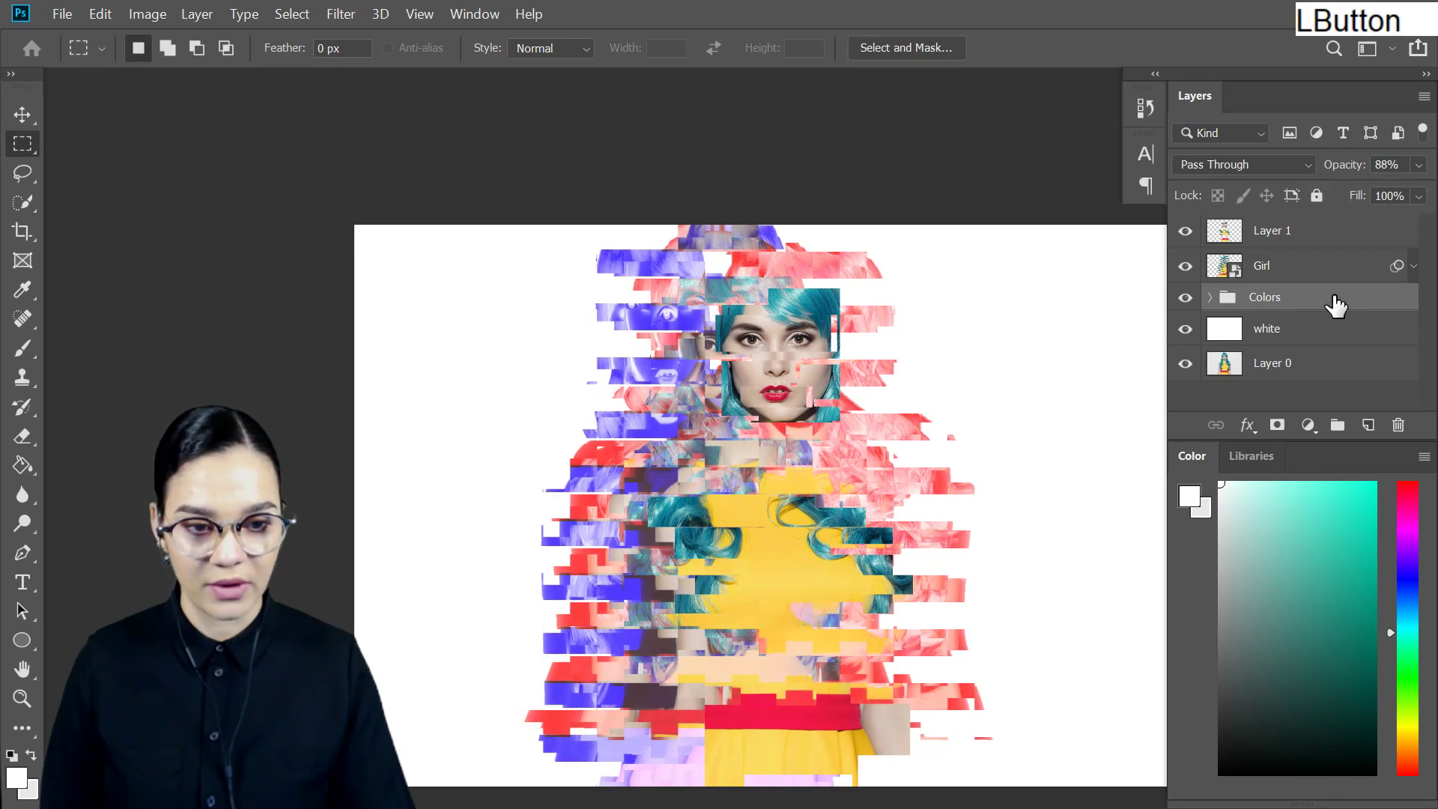
Scale the Colors group down slightly with Free Transform and reposition it behind the figure.
key(ctrl+t)
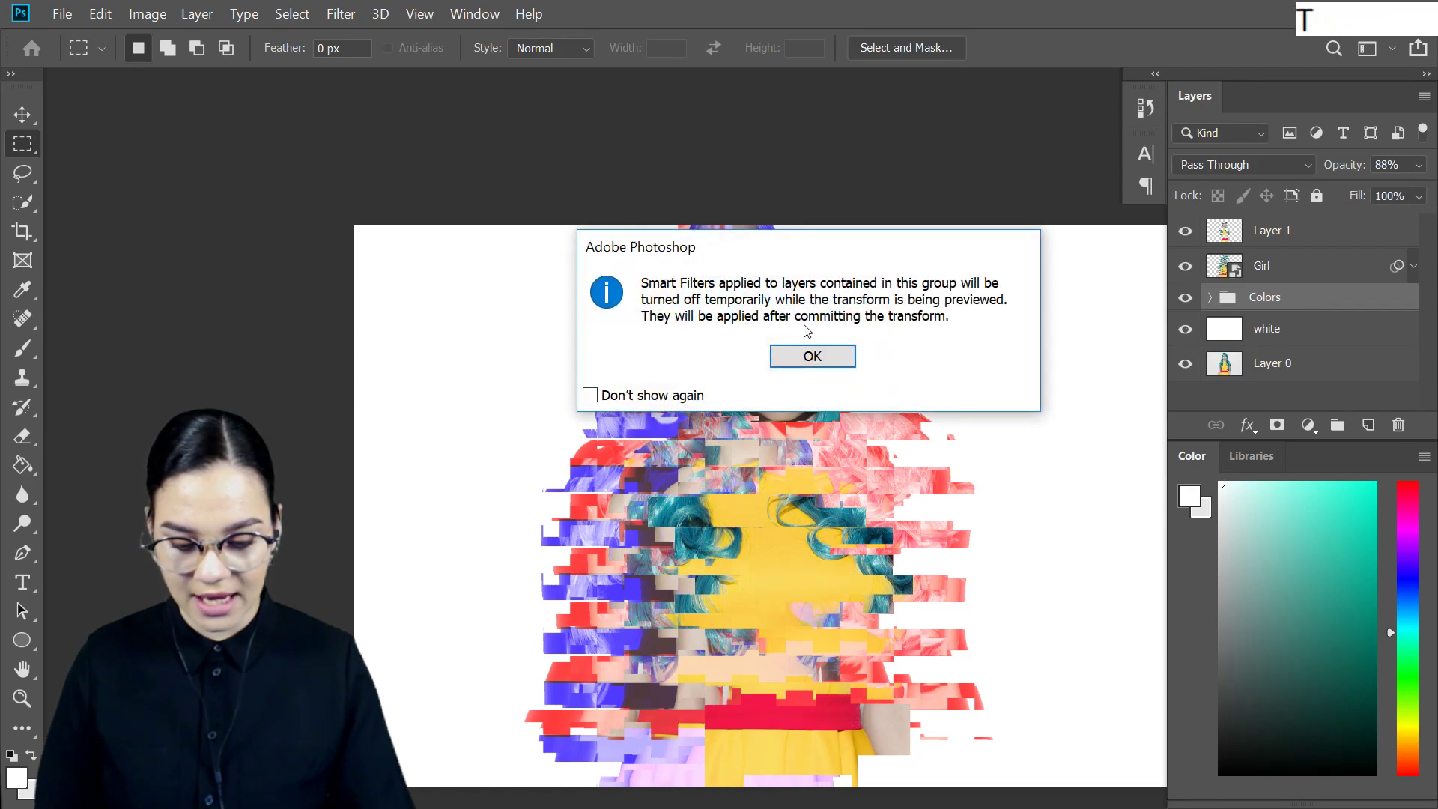
click(831, 359)
drag(533, 197, 571, 224)
drag(874, 343, 878, 352)
key(Return)
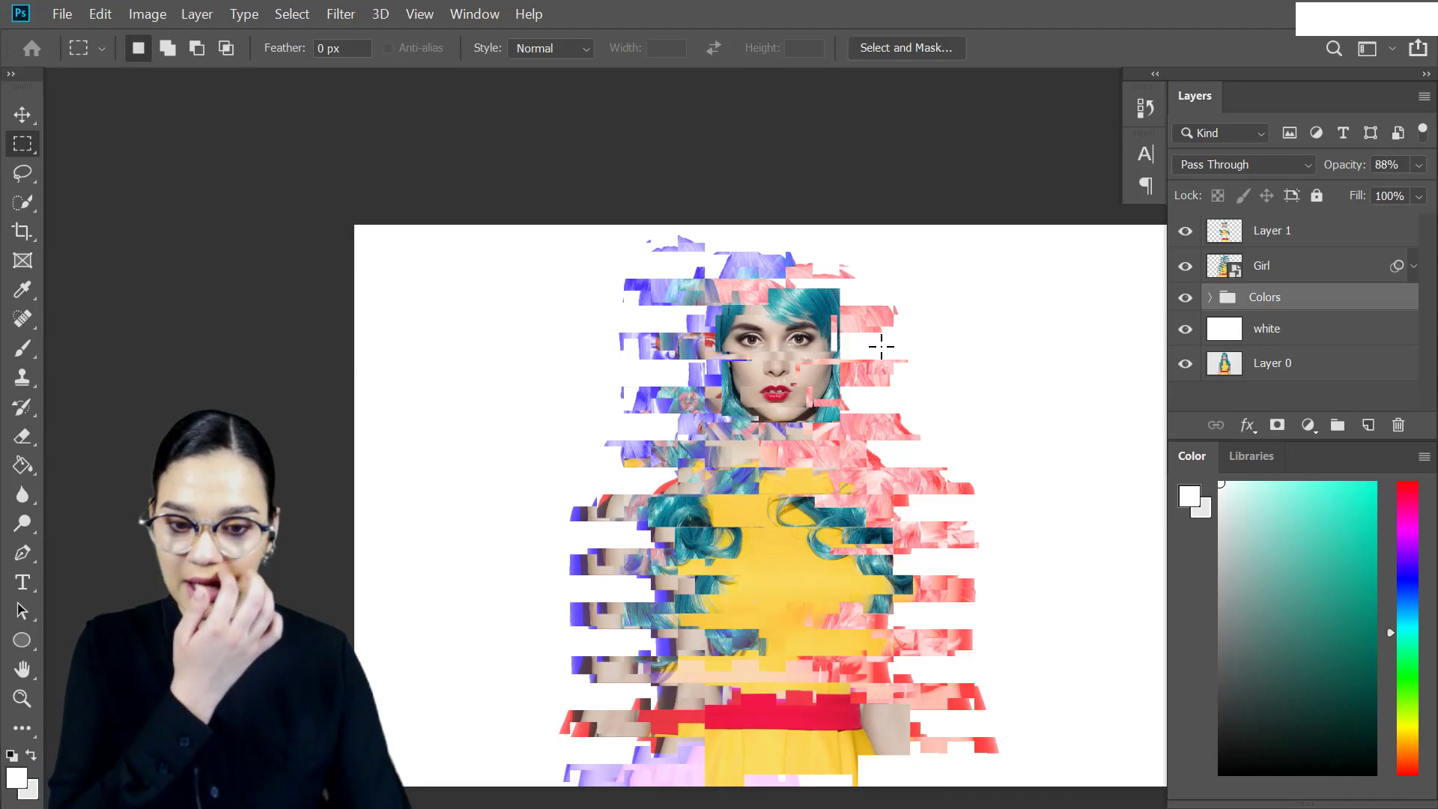
Place the tokyo-v03-3 texture from the June DCC library over the canvas and move its layer above all others.
scroll(867, 589, down, 3)
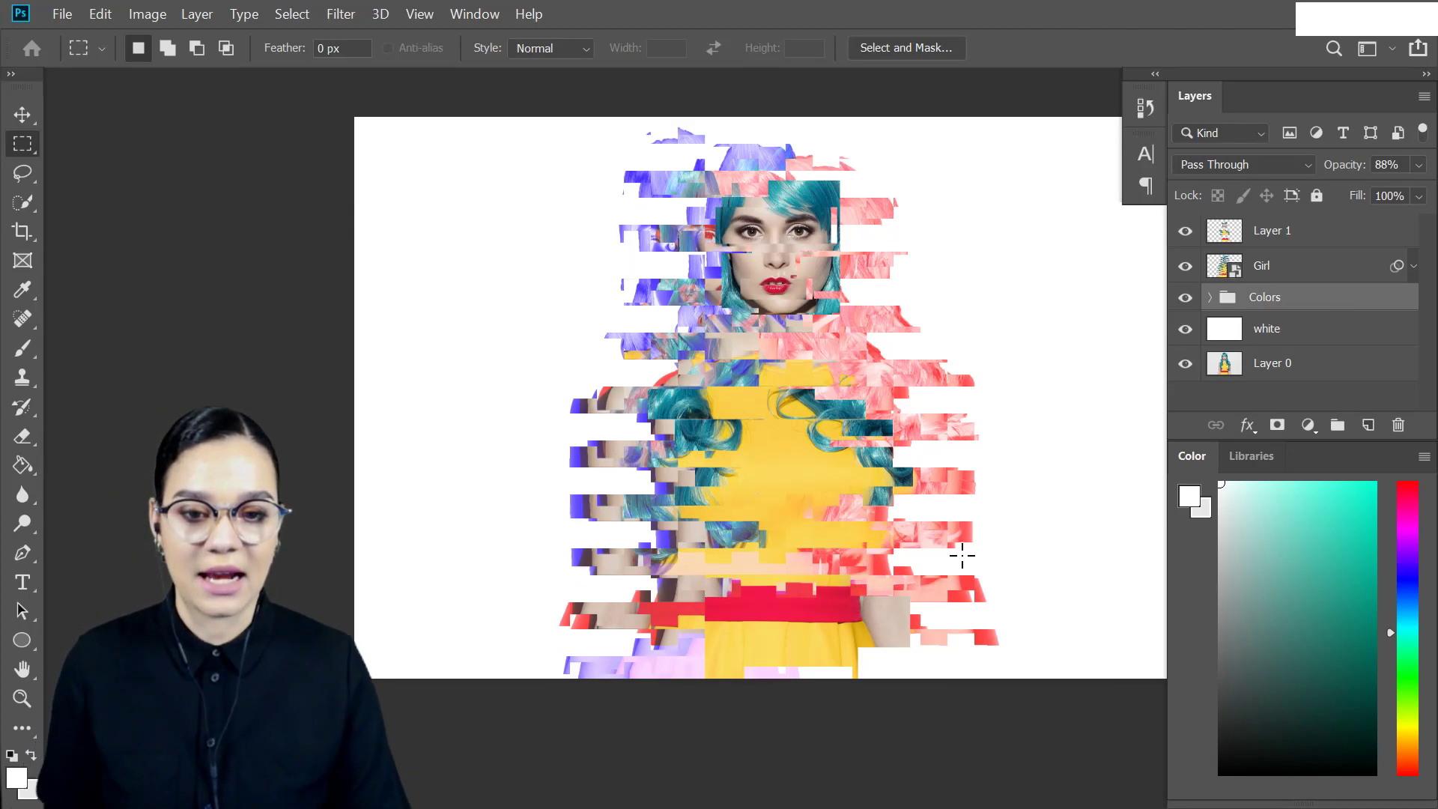
click(1246, 457)
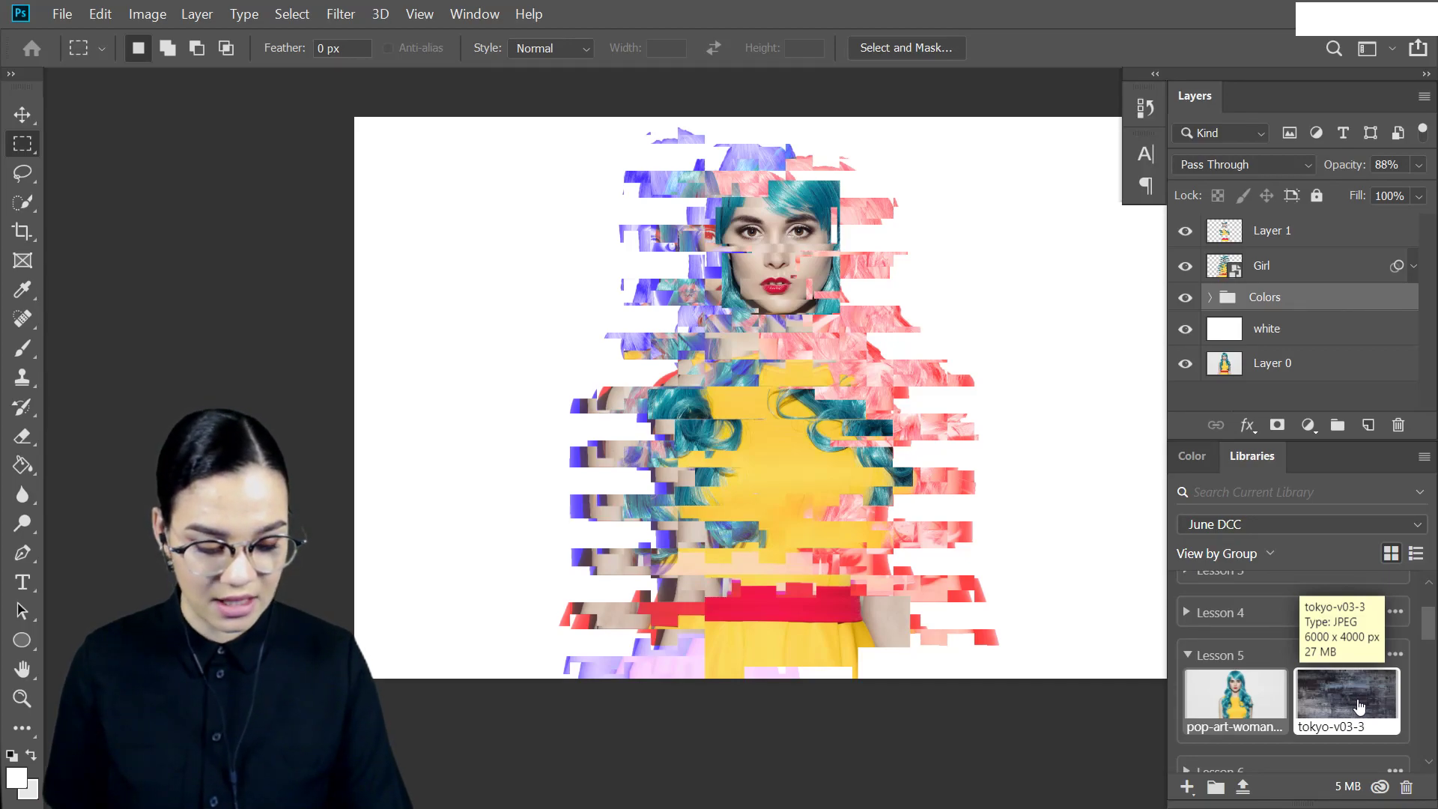
drag(1359, 707, 844, 381)
drag(707, 416, 709, 417)
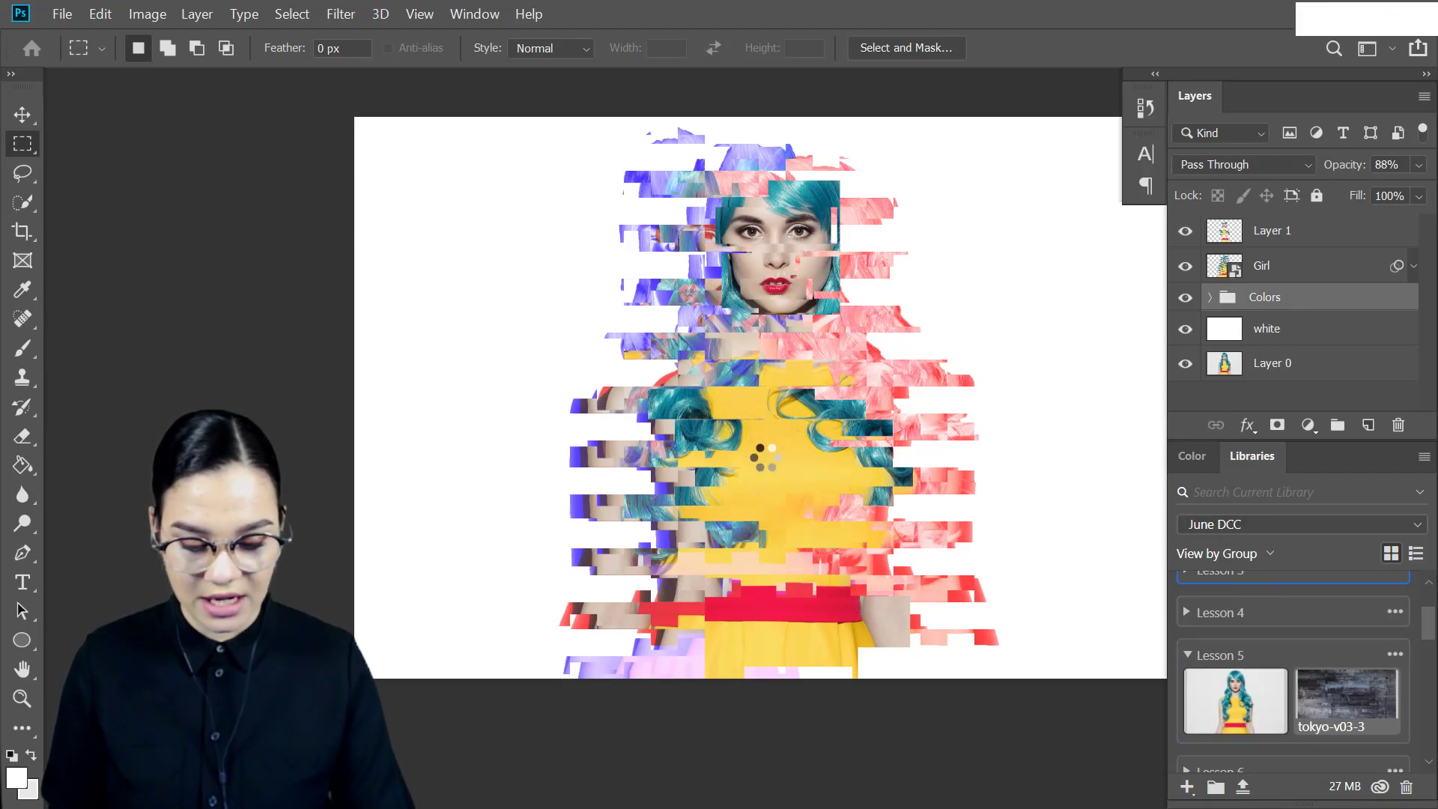
drag(974, 379, 982, 419)
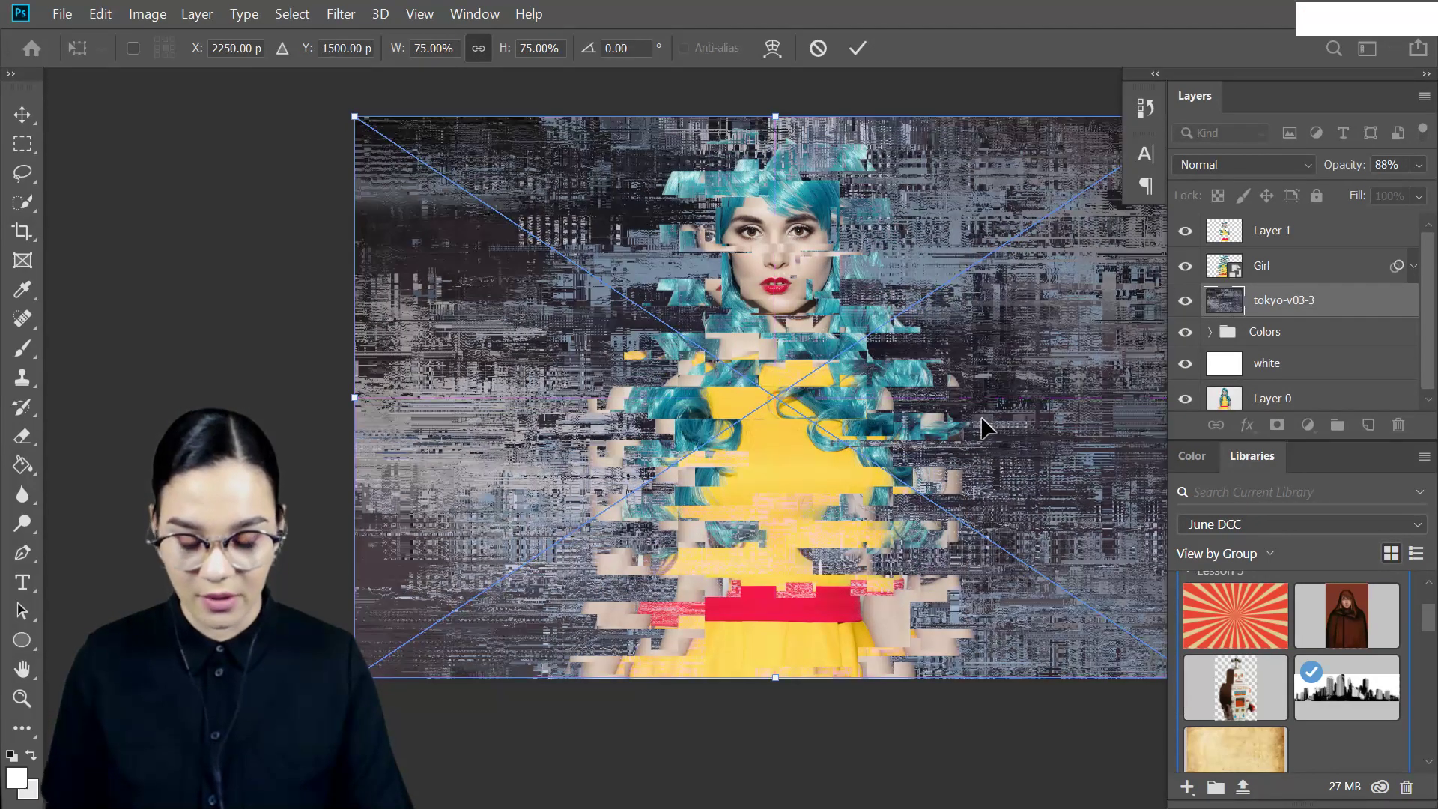
key(Return)
drag(1330, 307, 1318, 225)
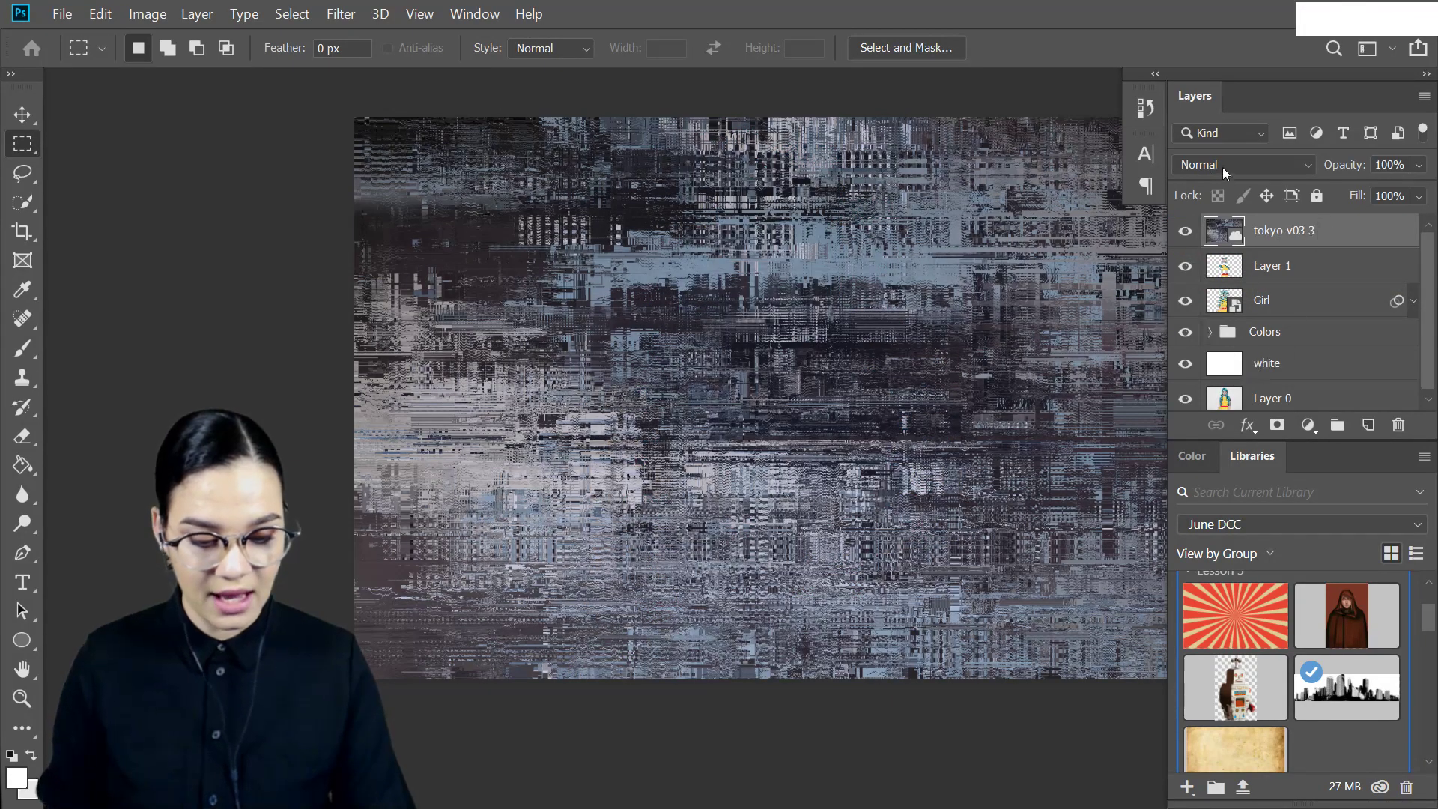
Blend the tokyo-v03-3 texture with Overlay and set its opacity to 70%.
click(1220, 166)
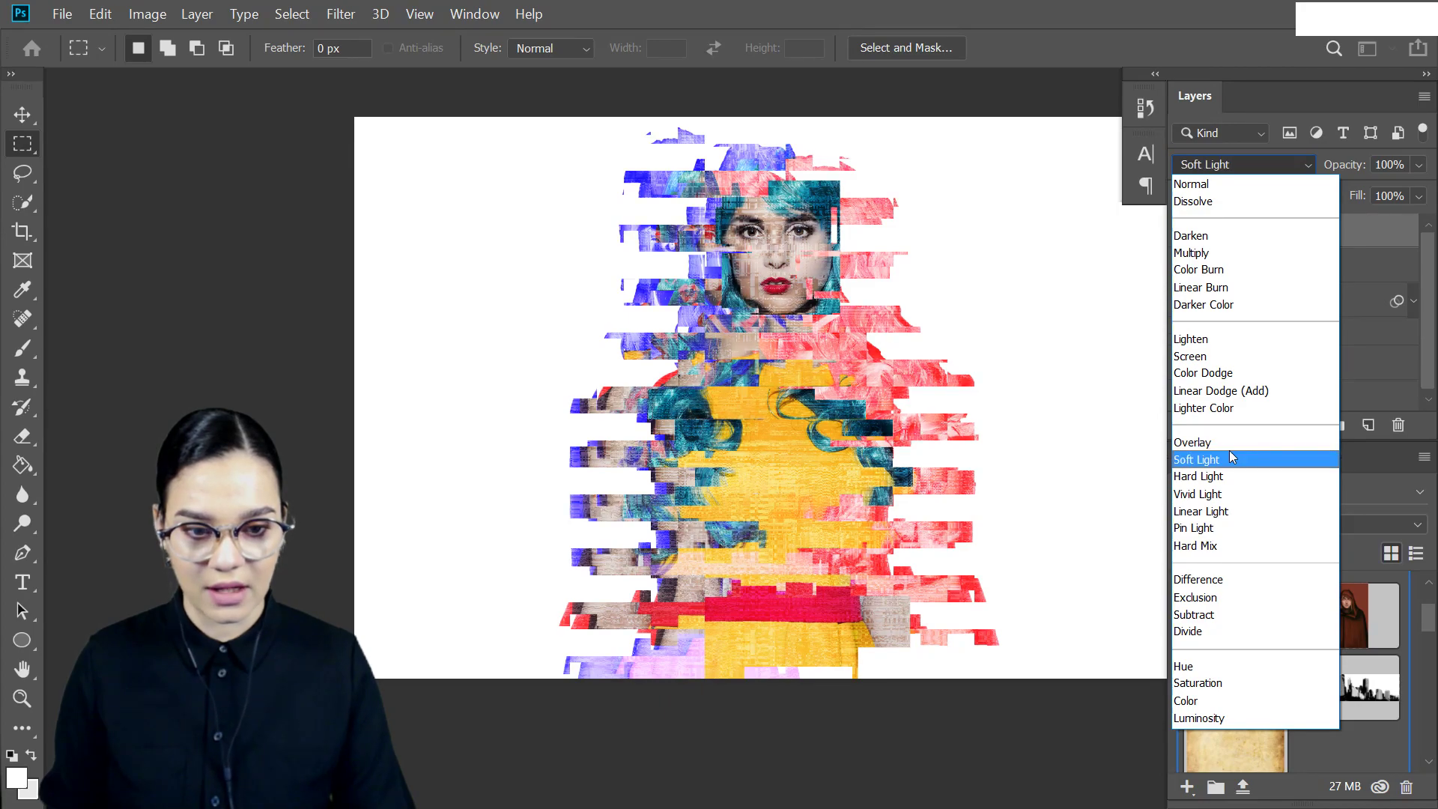
click(1229, 442)
key(ctrl+equal)
key(ctrl+equal)
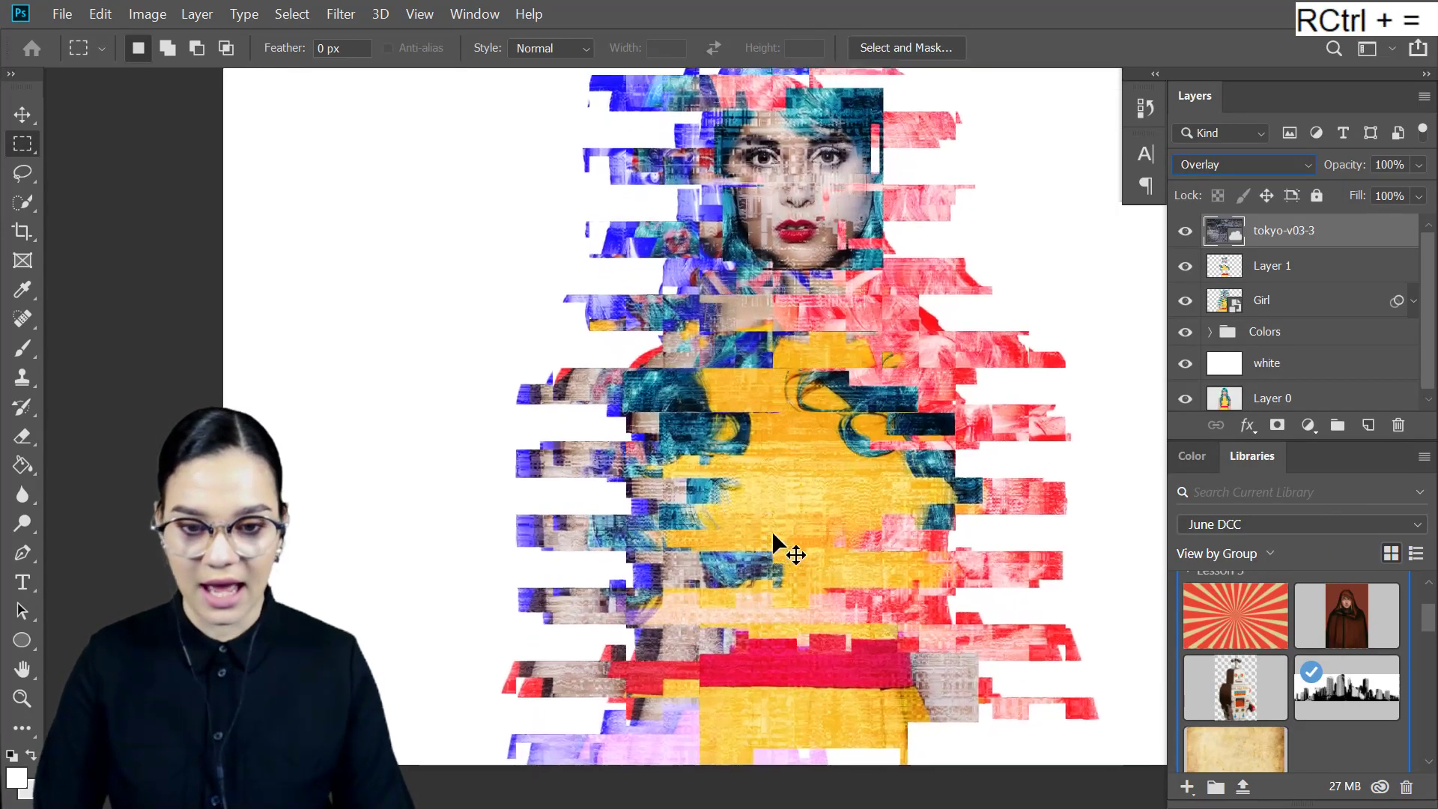
drag(946, 365, 896, 524)
click(1417, 165)
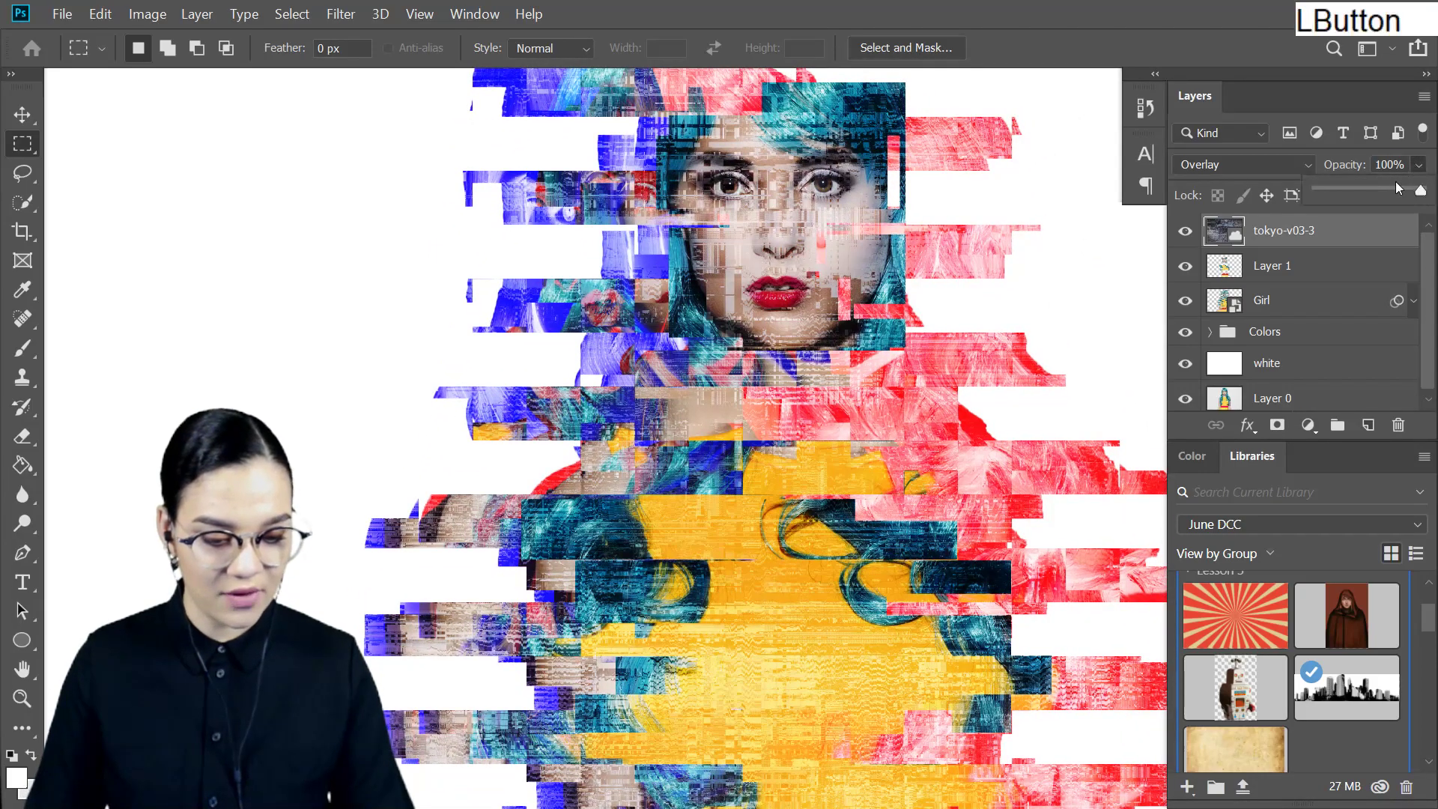
click(1390, 187)
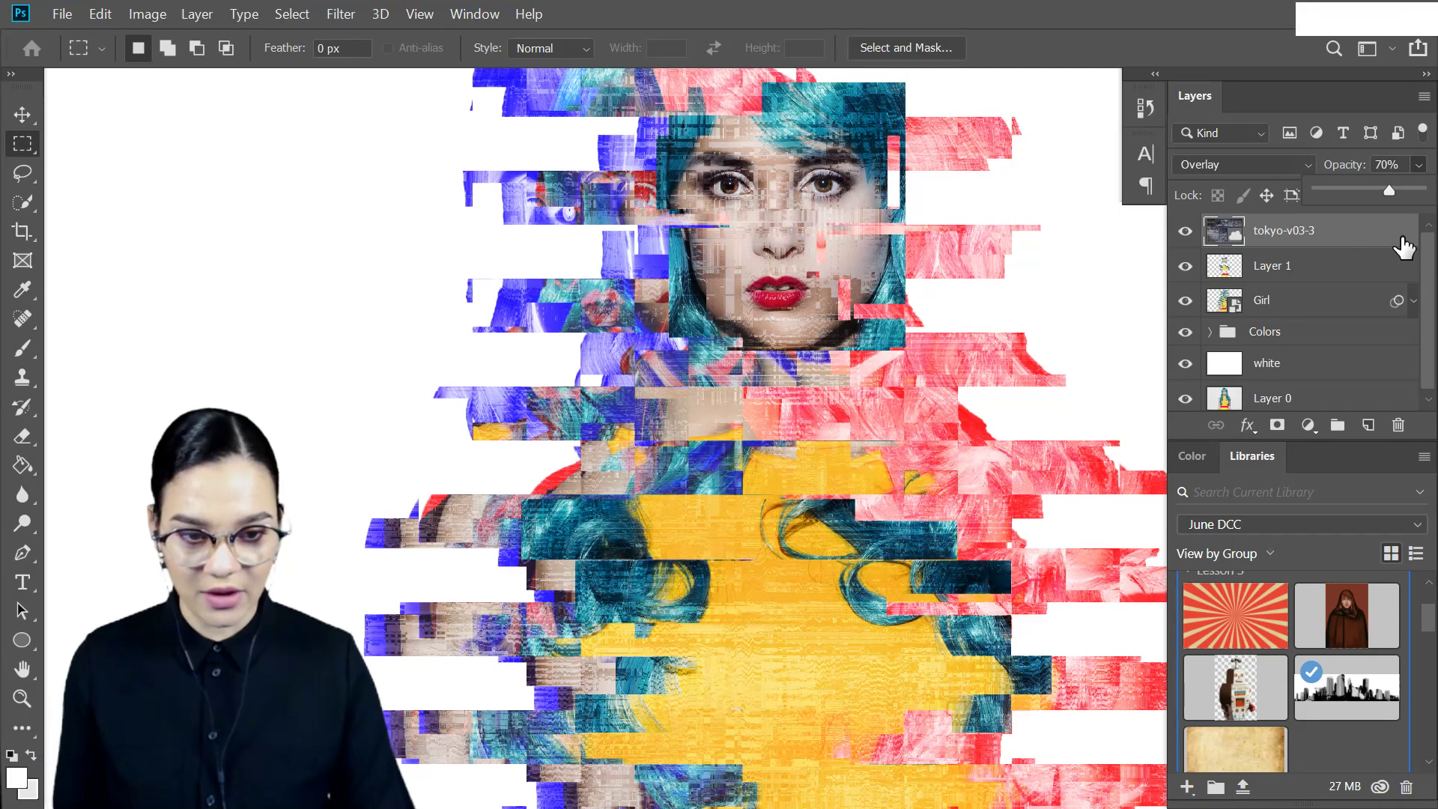
Duplicate the tokyo-v03-3 layer and place the copy between the Colors group and the white layer.
key(ctrl+minus)
key(ctrl+minus)
key(ctrl+equal)
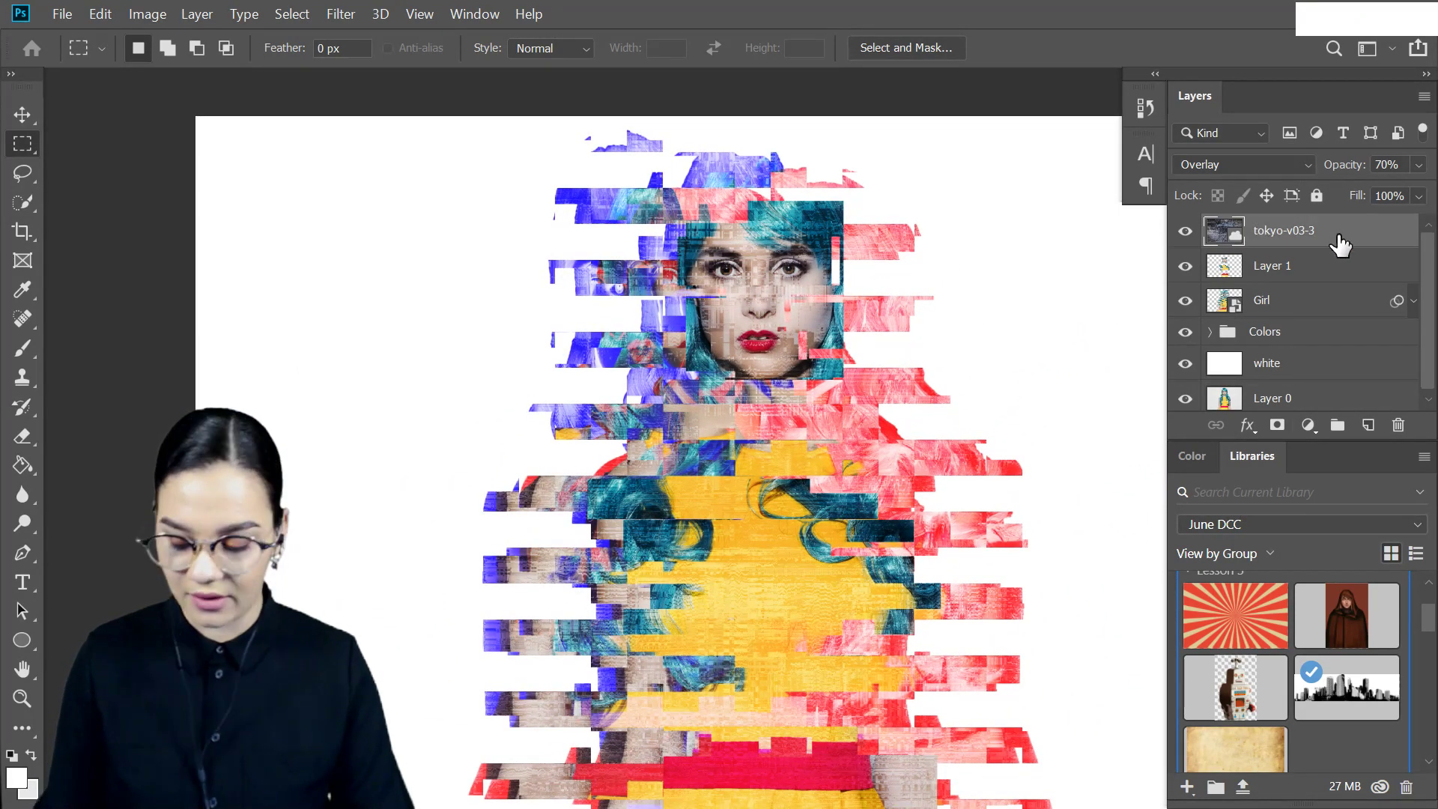
key(ctrl+j)
drag(1341, 234, 1324, 355)
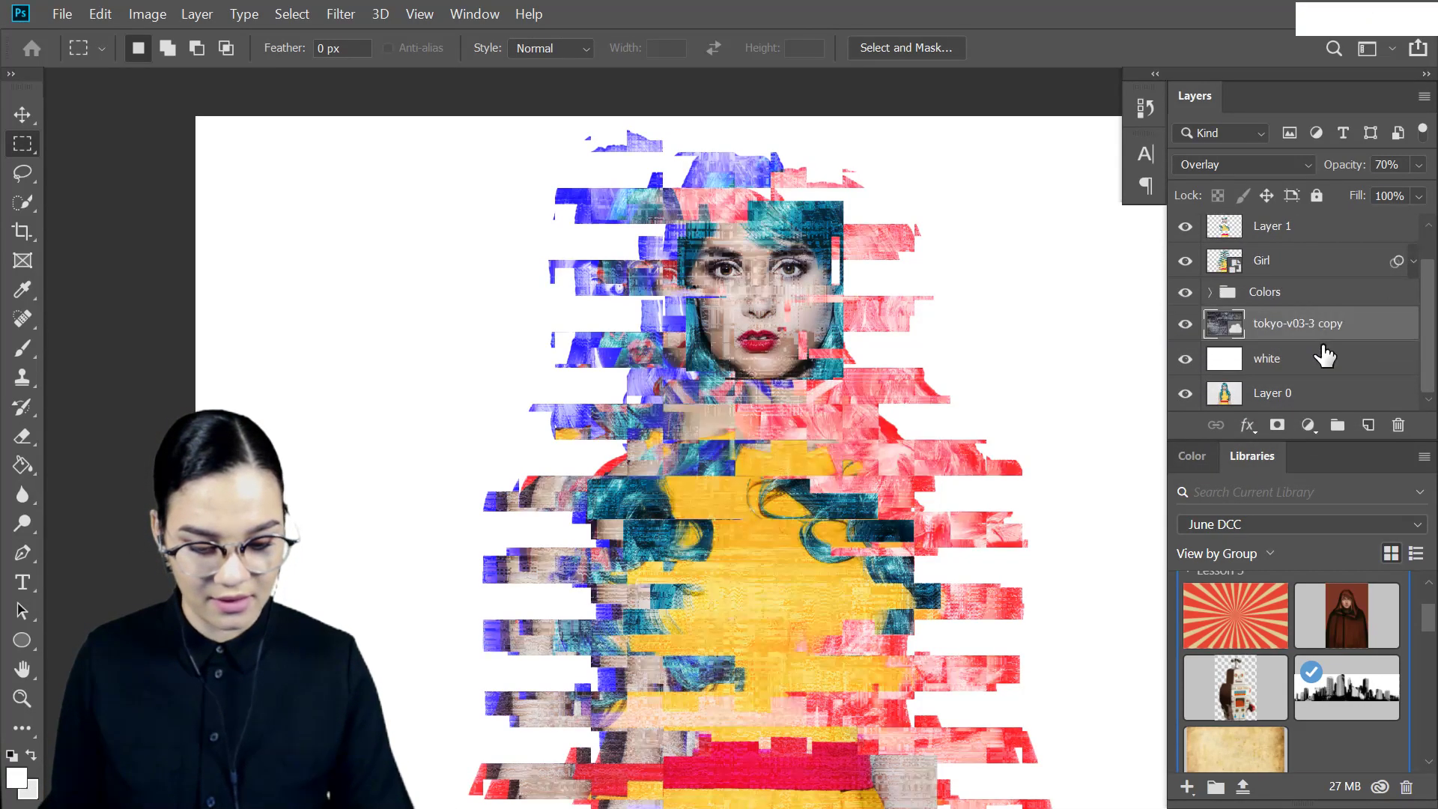
Set the tokyo-v03-3 copy's blend mode to Normal and its opacity to 14%.
click(1278, 164)
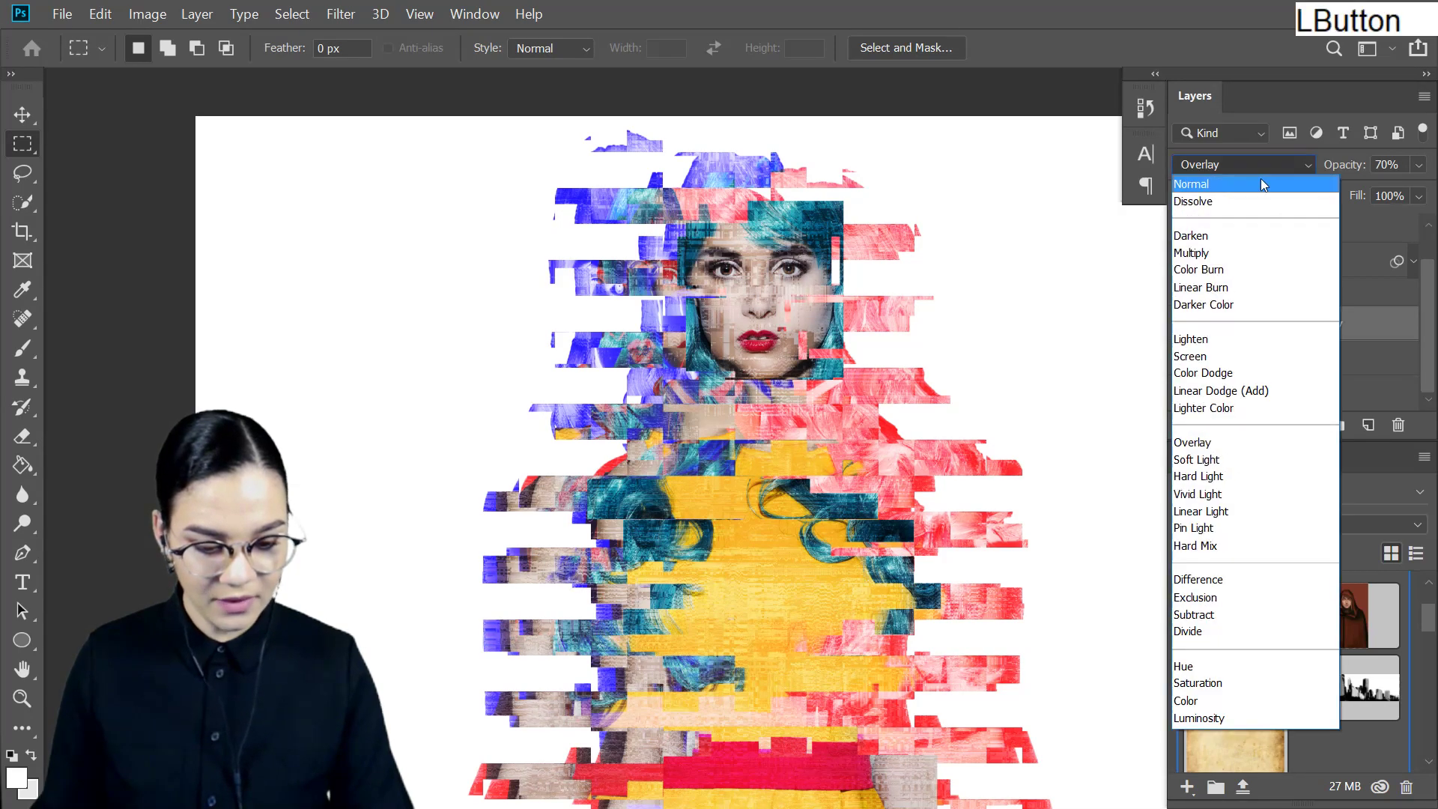
click(1261, 178)
click(1421, 165)
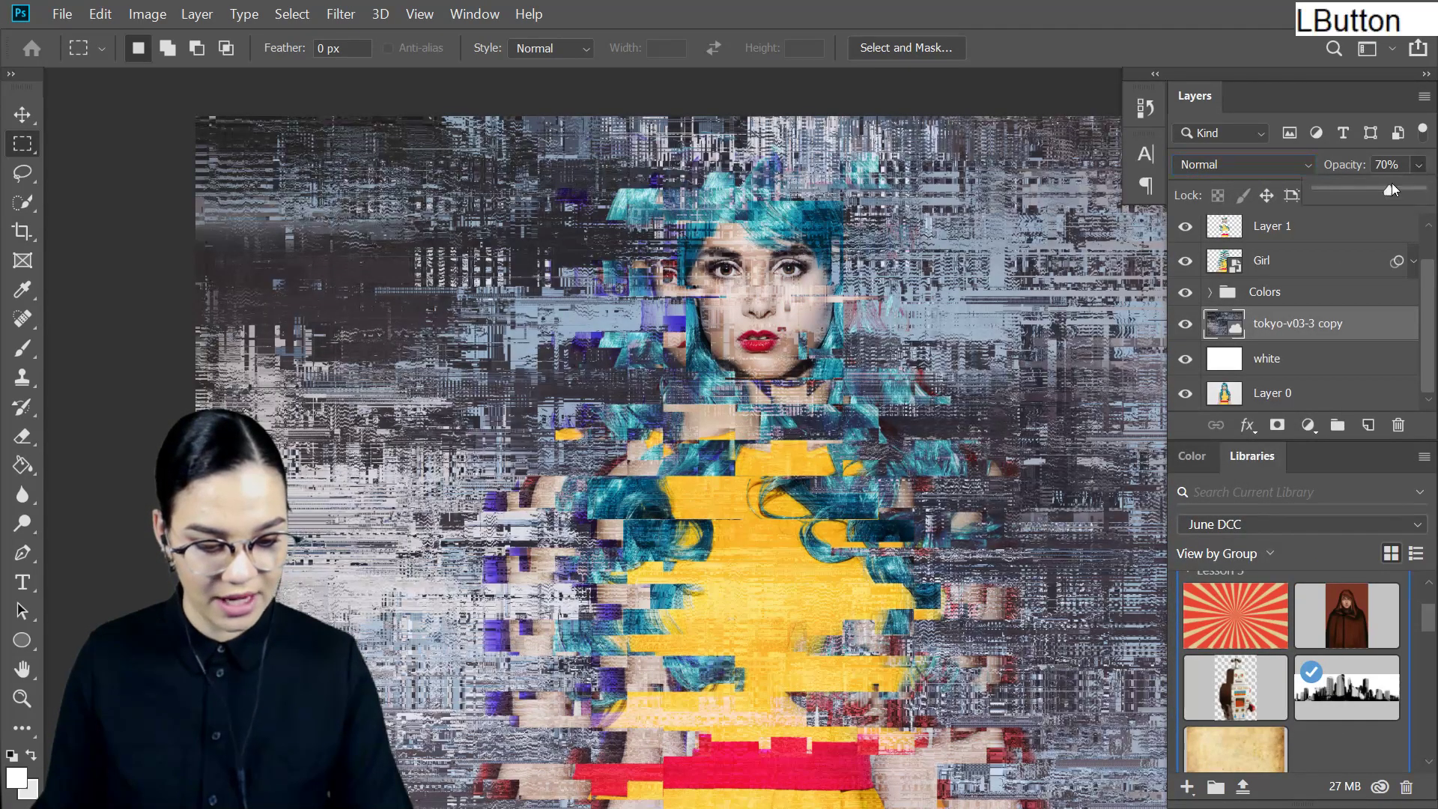
drag(1356, 187, 1332, 187)
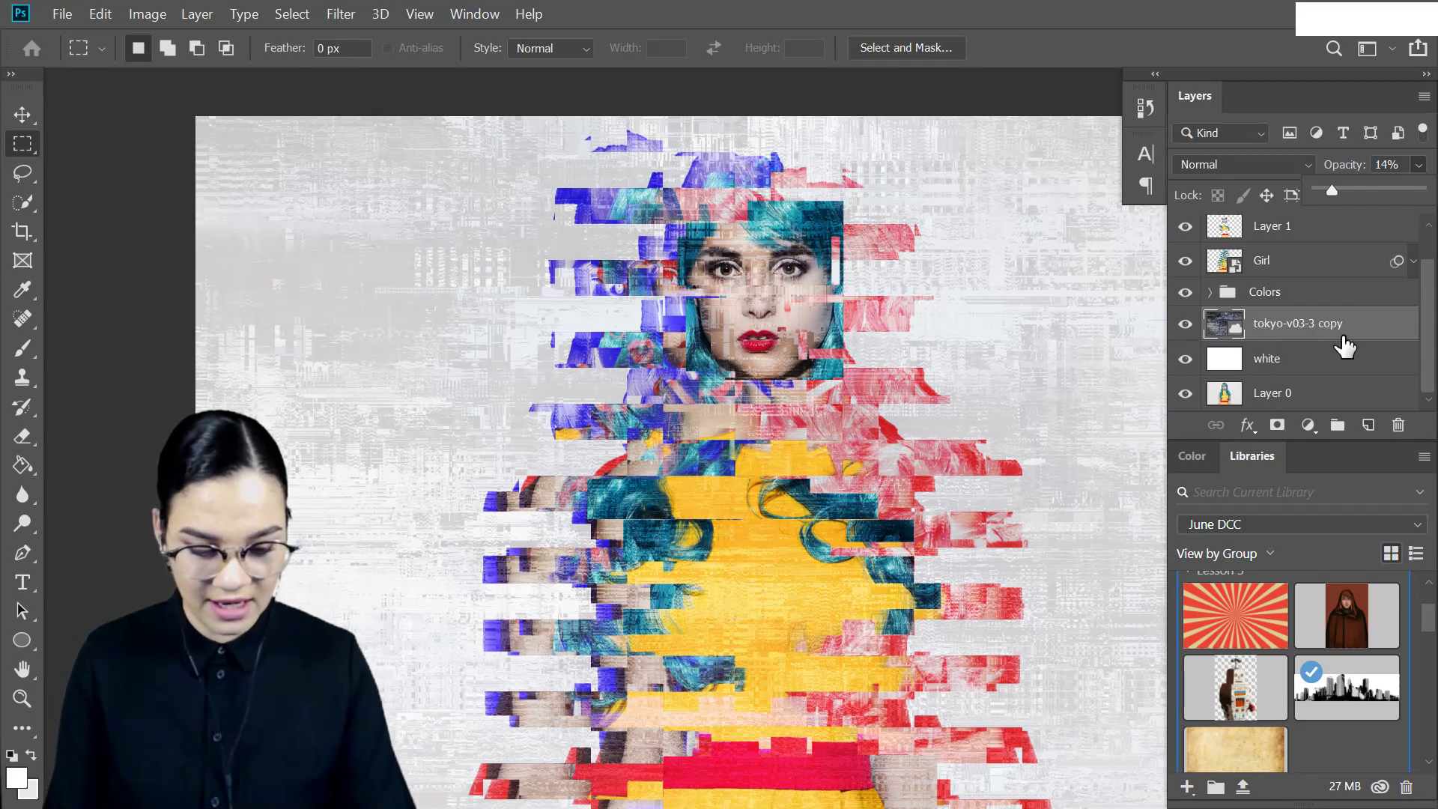
Add the text GLITCH OUT near the woman's head in Aldo the Apache, Regular, 72 pt.
key(ctrl+minus)
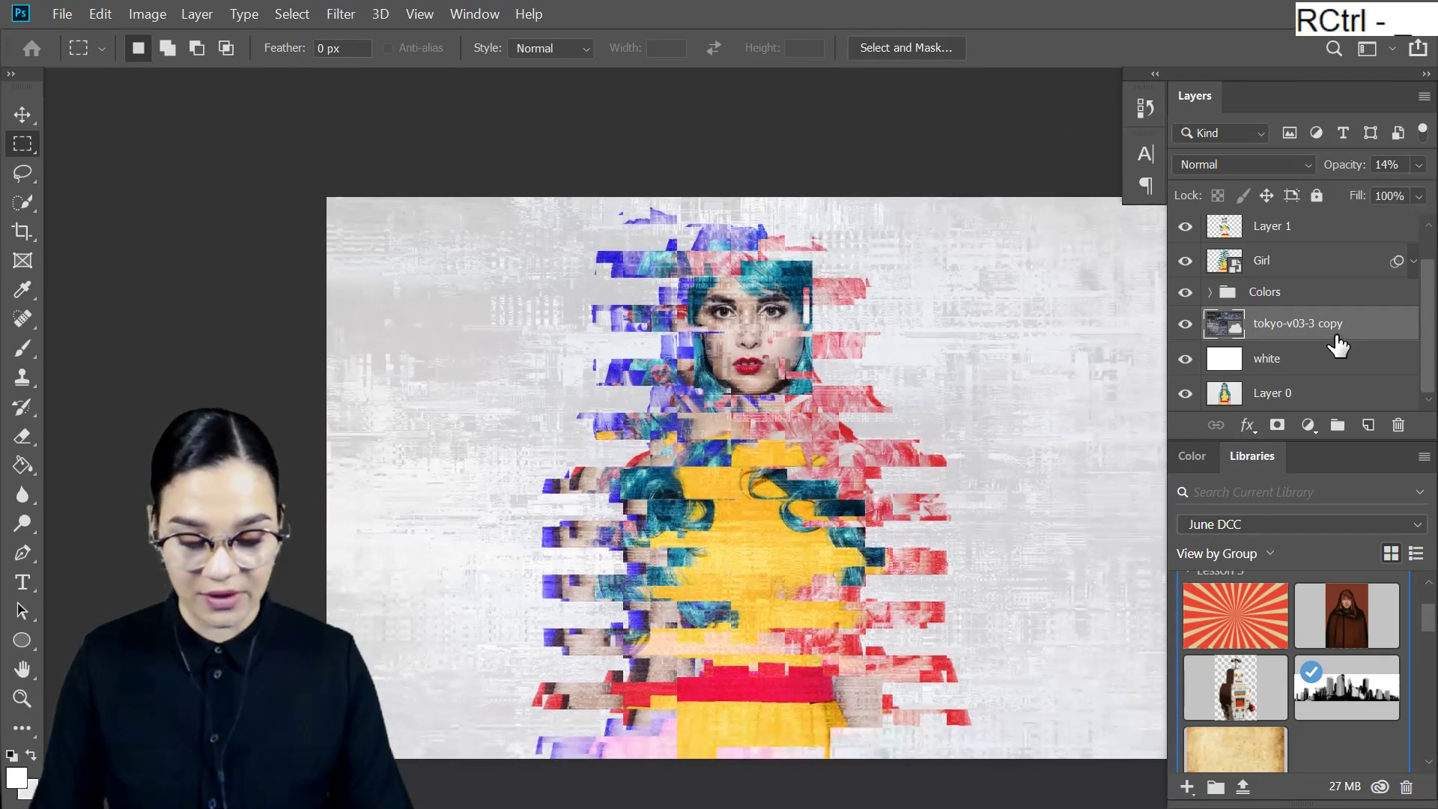
key(t)
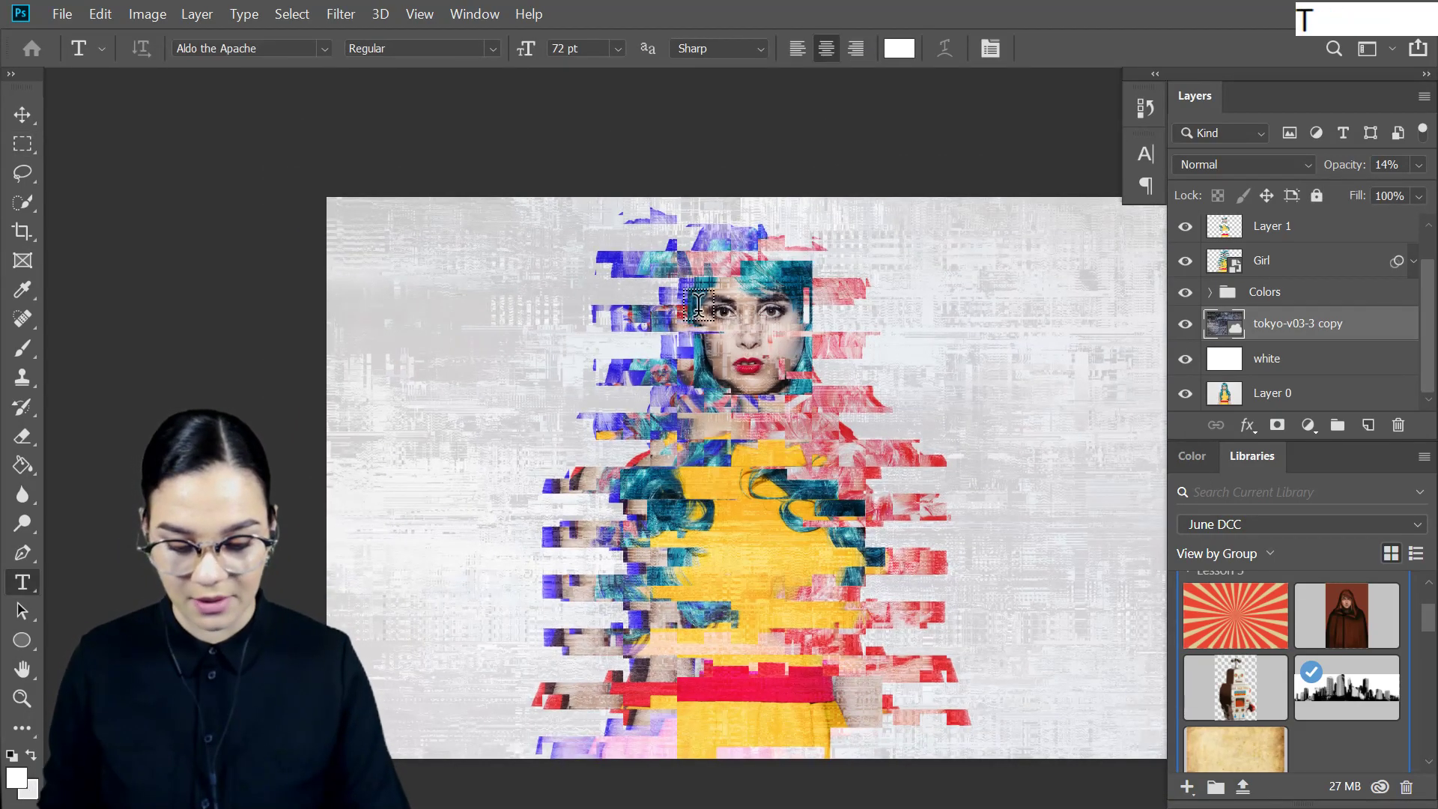
click(721, 279)
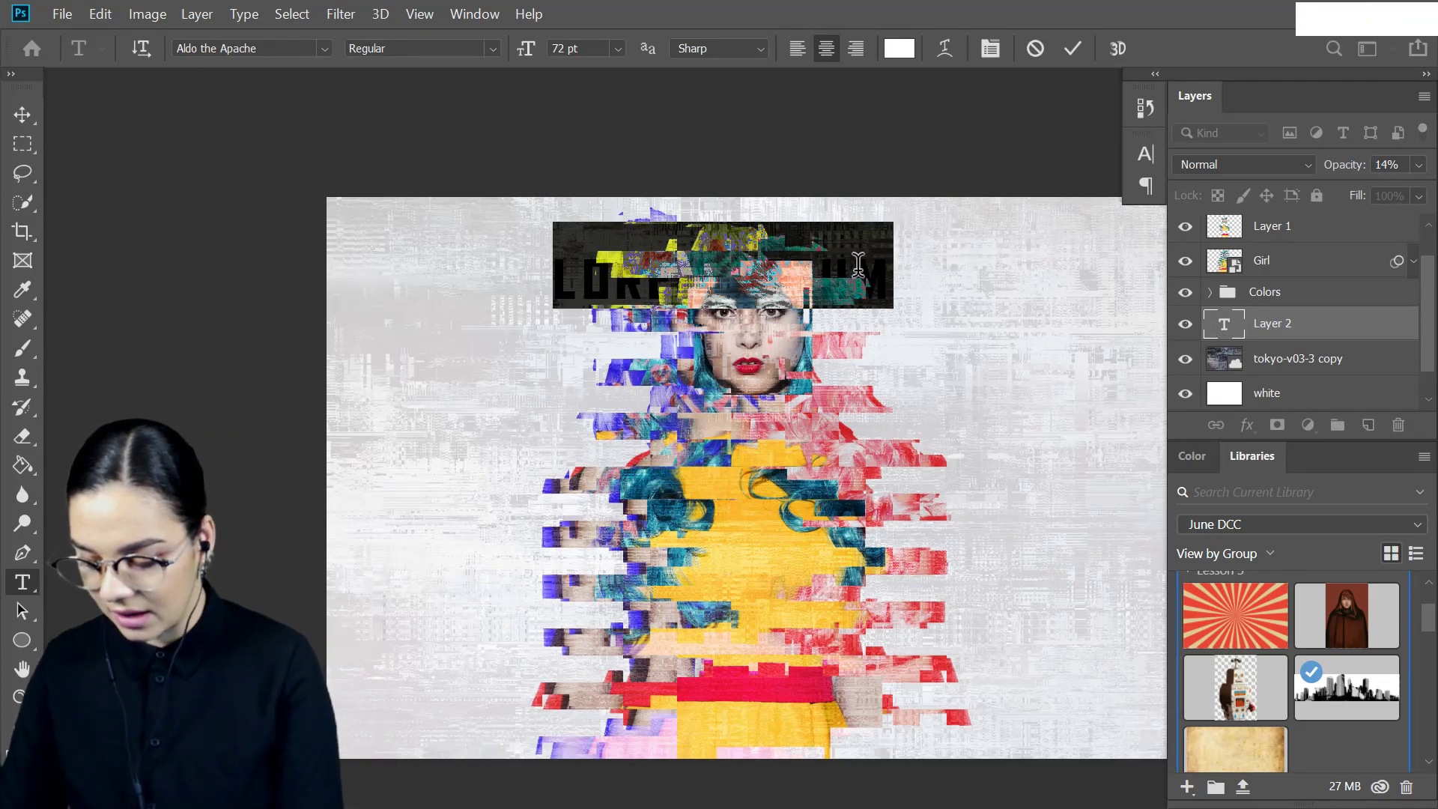
key(Caps_Lock)
text(TCH OUT)
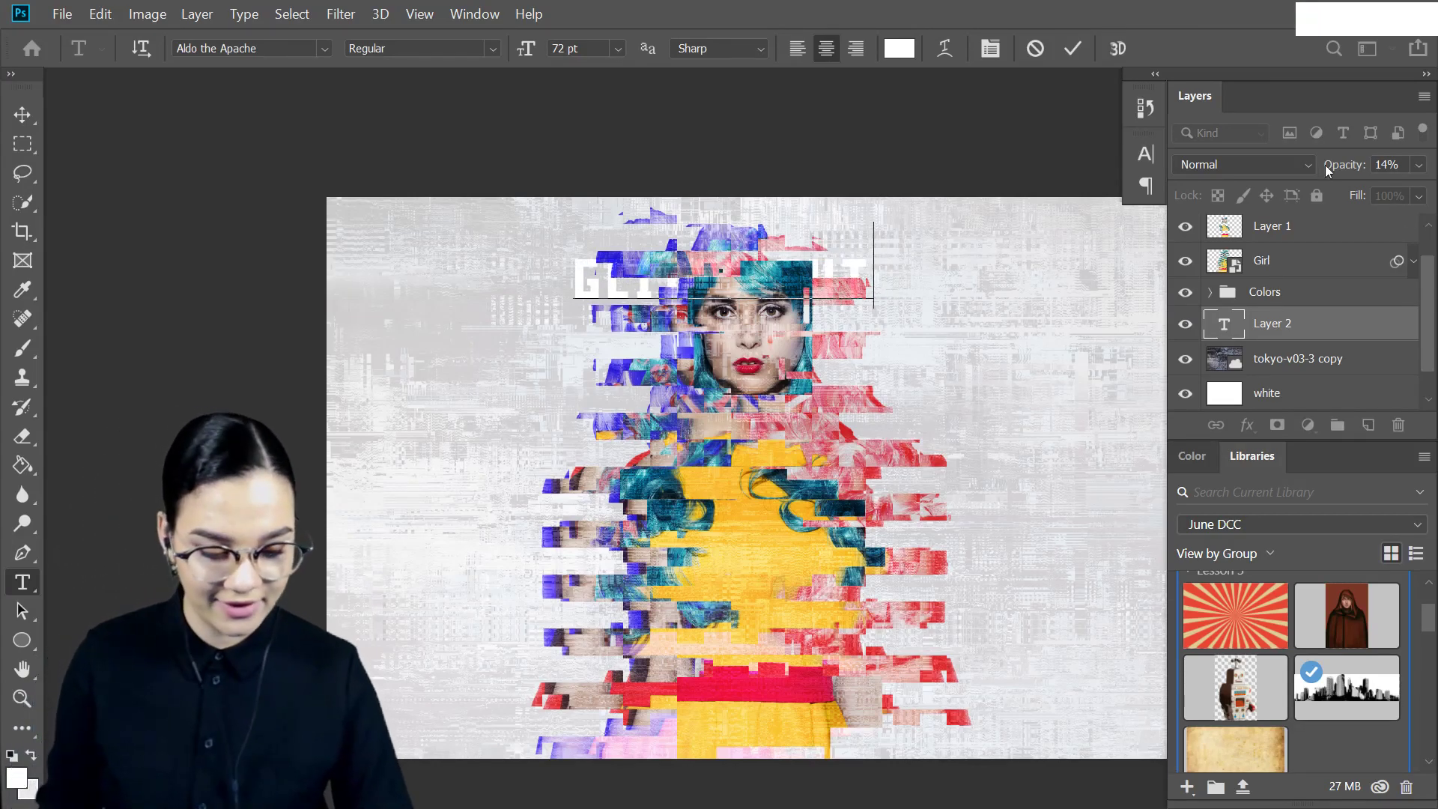
Color the GLITCH OUT text red and move its layer to the top of the layer stack.
triple_click(815, 270)
click(899, 48)
click(708, 154)
click(951, 144)
click(1341, 325)
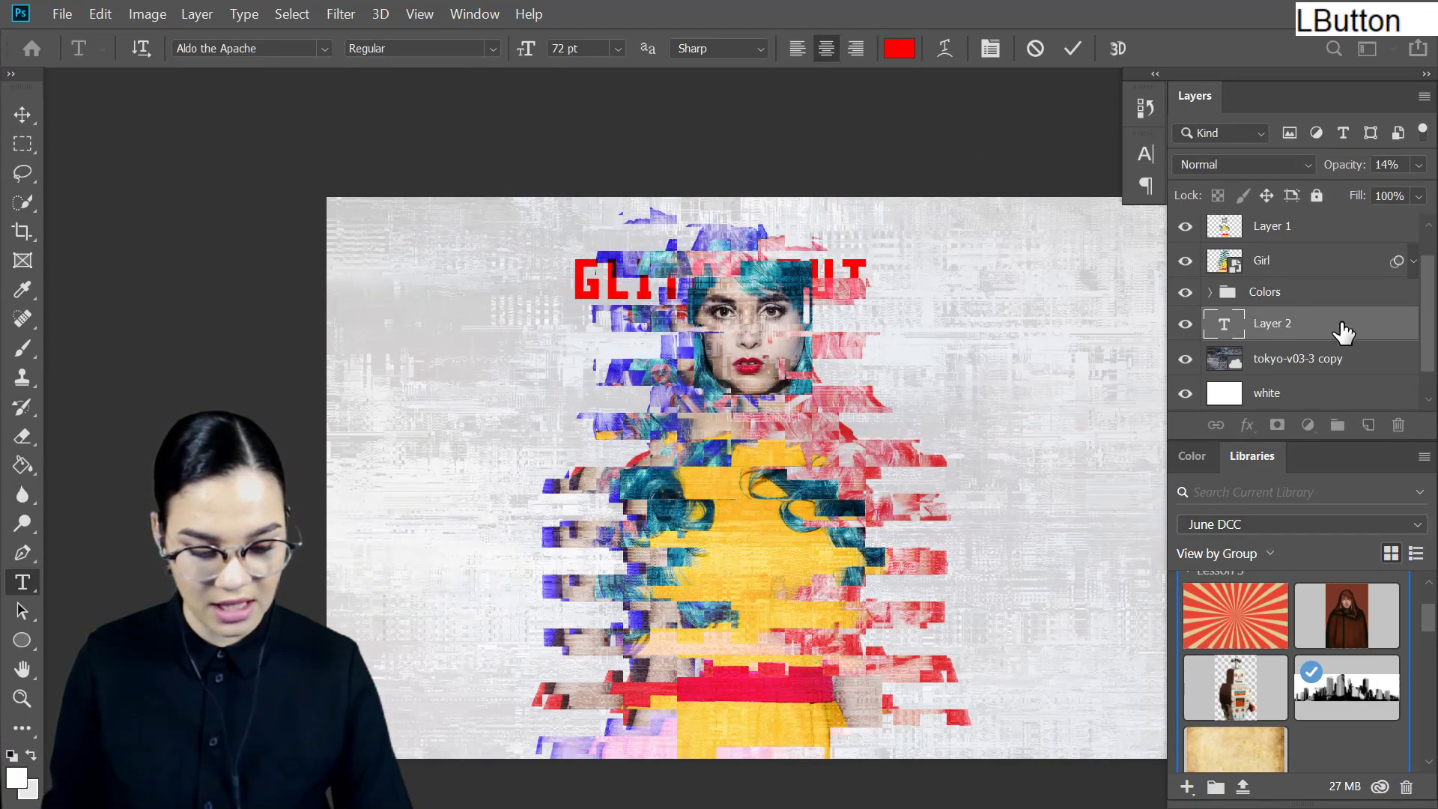
drag(1351, 328, 1334, 218)
Rotate the GLITCH OUT text 90 degrees, scale it to 193.45%, and position it beside the figure at X 1059 px, Y 1529 px.
key(ctrl+t)
drag(856, 213, 865, 476)
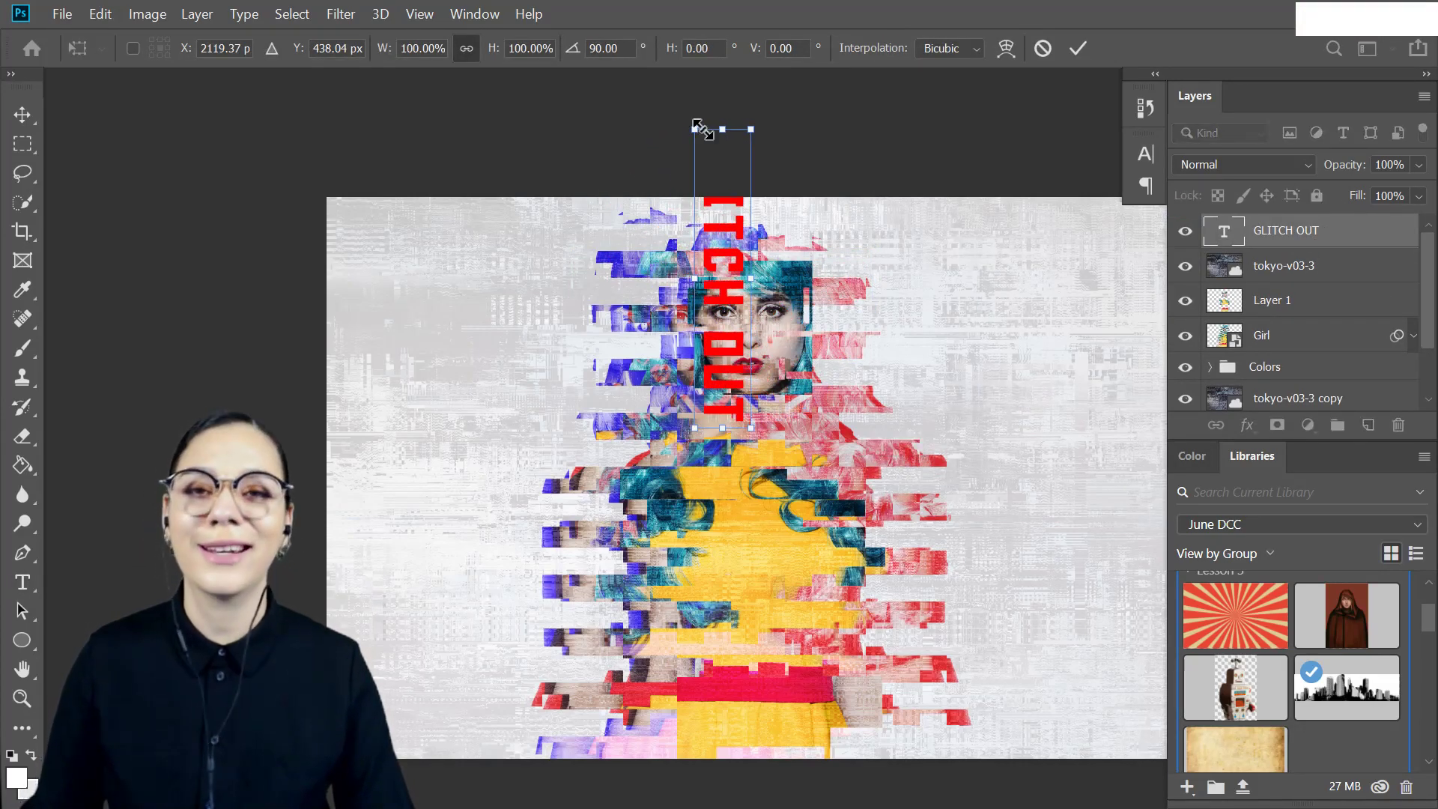
drag(750, 128, 921, 116)
drag(774, 376, 612, 468)
drag(695, 176, 630, 456)
drag(599, 518, 619, 281)
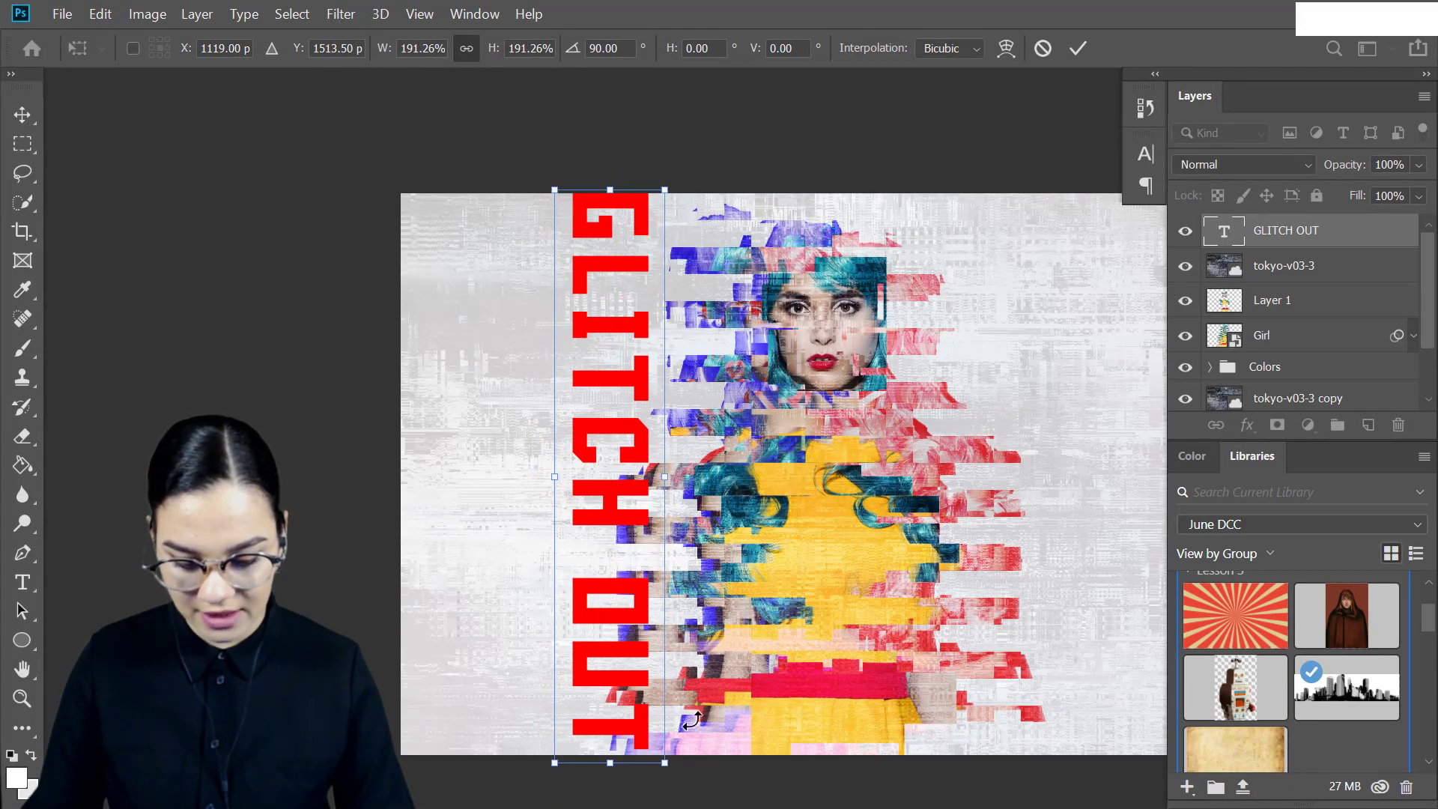
drag(660, 761, 666, 769)
drag(621, 550, 607, 541)
key(KP_Enter)
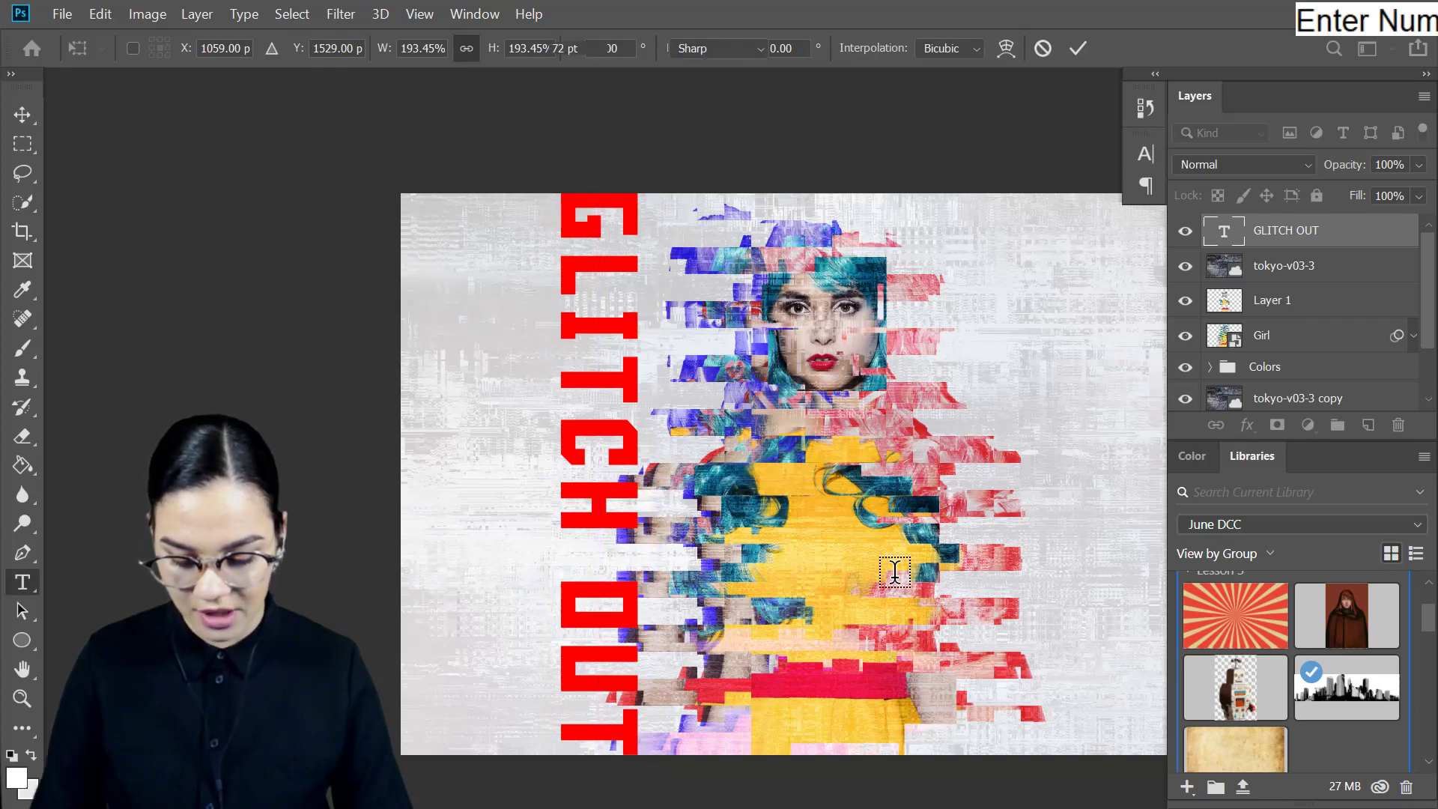
Crop the canvas to a portrait format from the outer edge of the GLITCH OUT text to just past the figure's face and torso.
key(c)
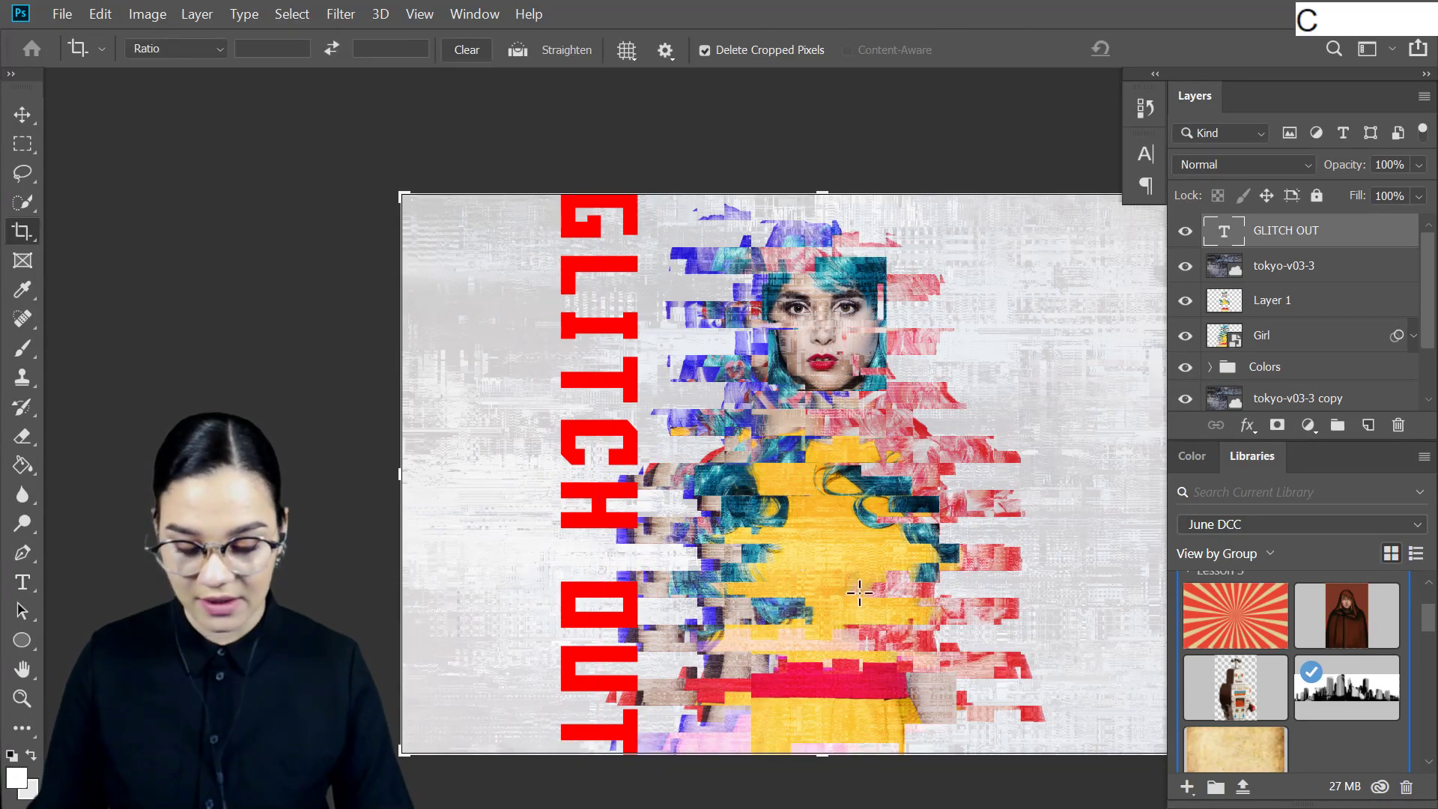
drag(404, 480, 481, 480)
drag(1159, 474, 1017, 507)
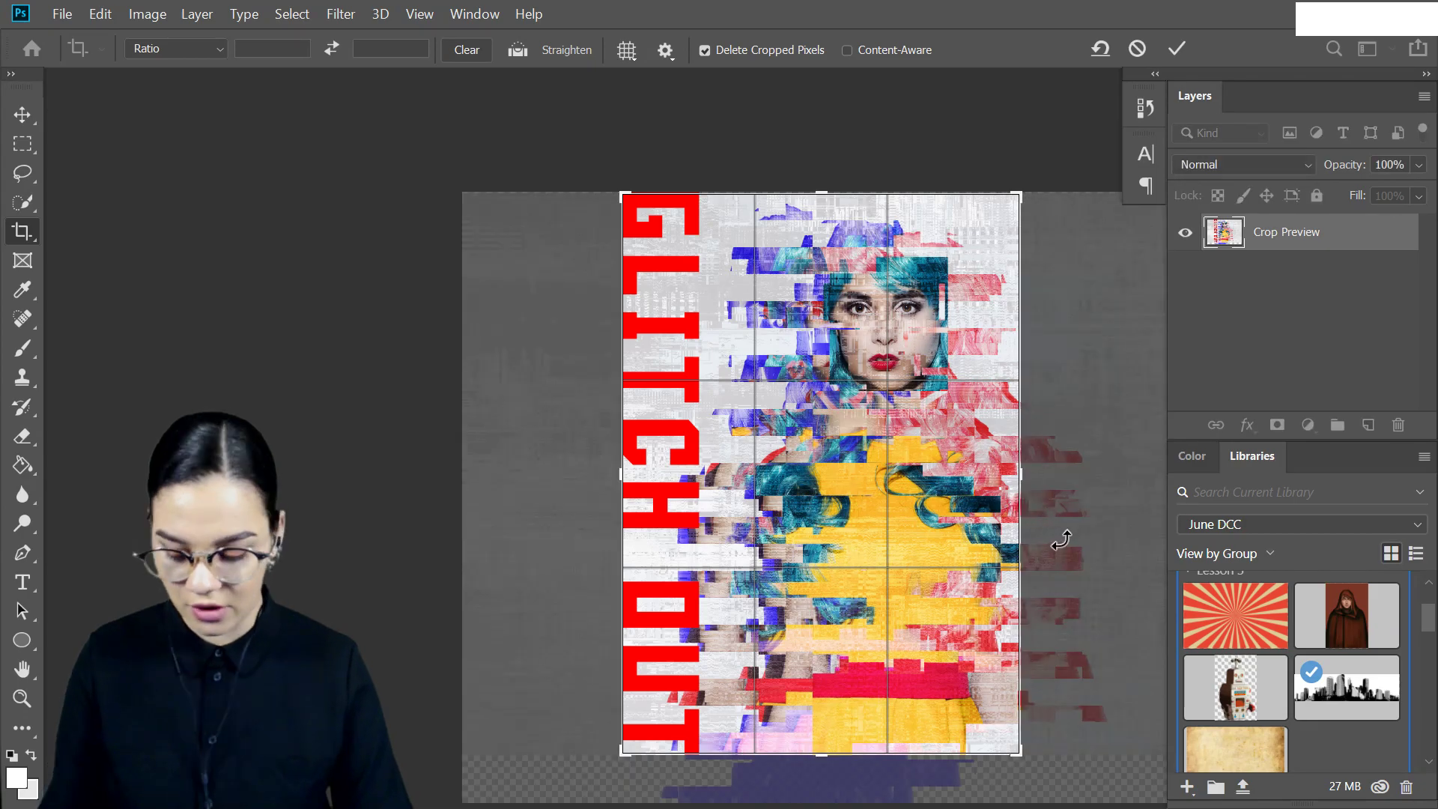
key(Return)
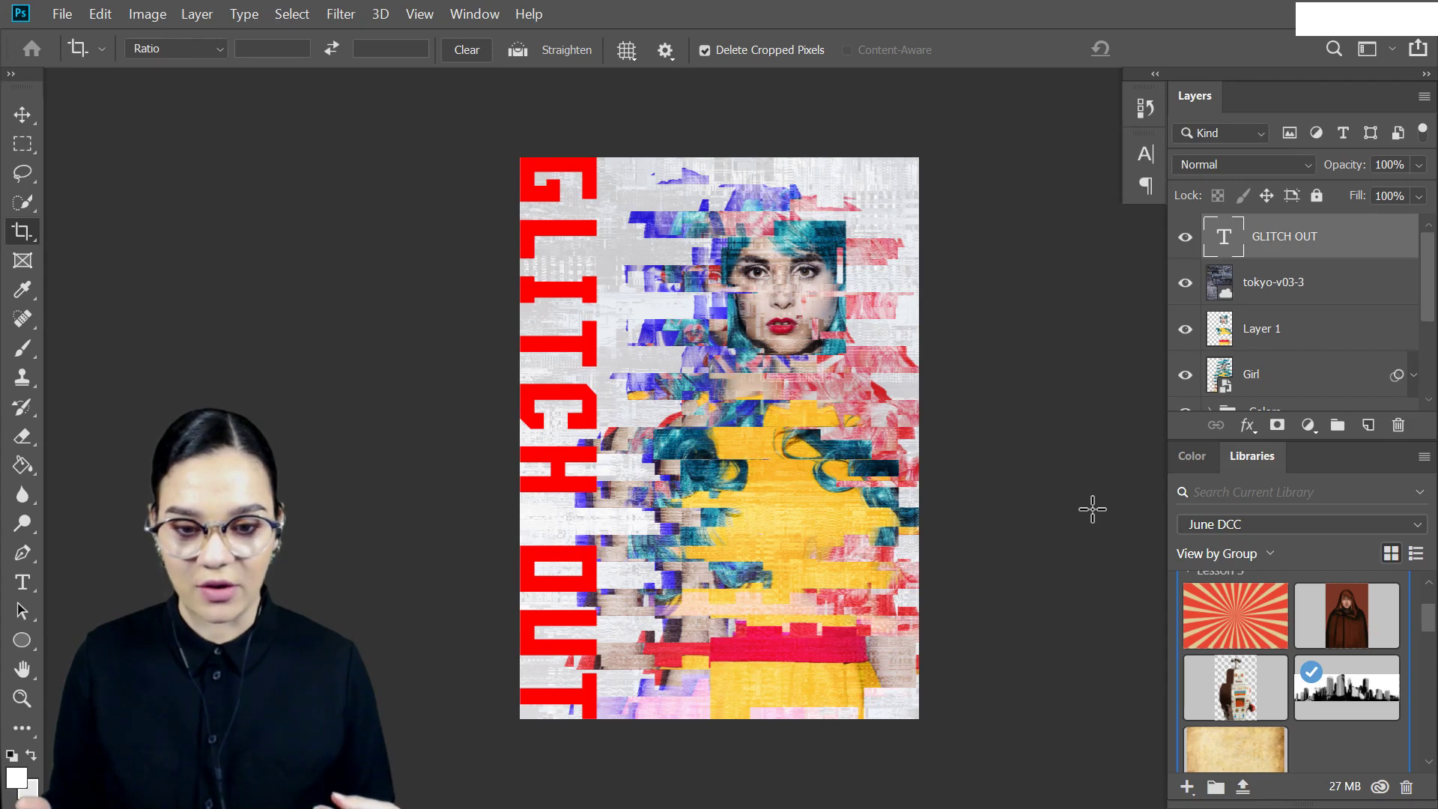
key(ctrl+minus)
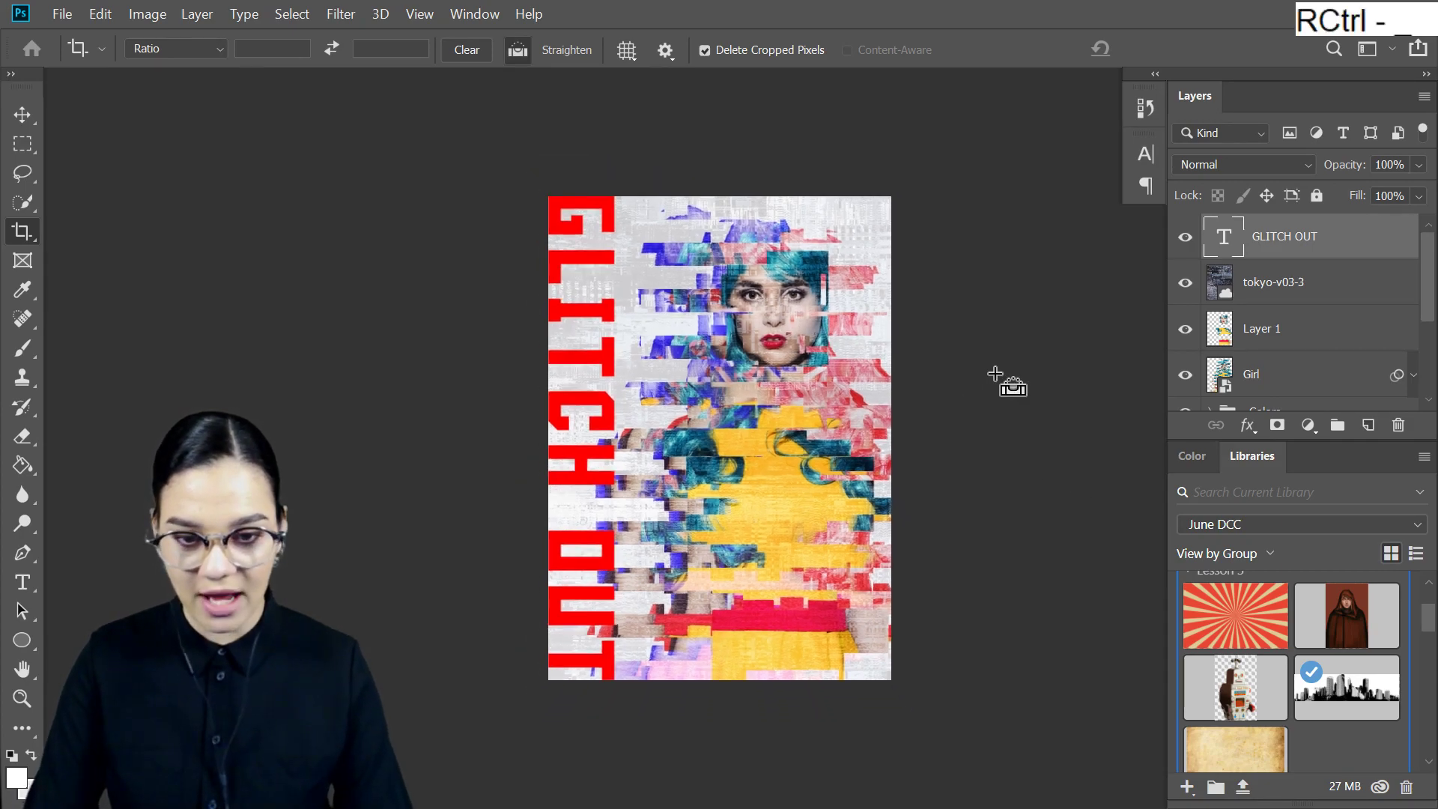
key(ctrl+equal)
key(ctrl+equal)
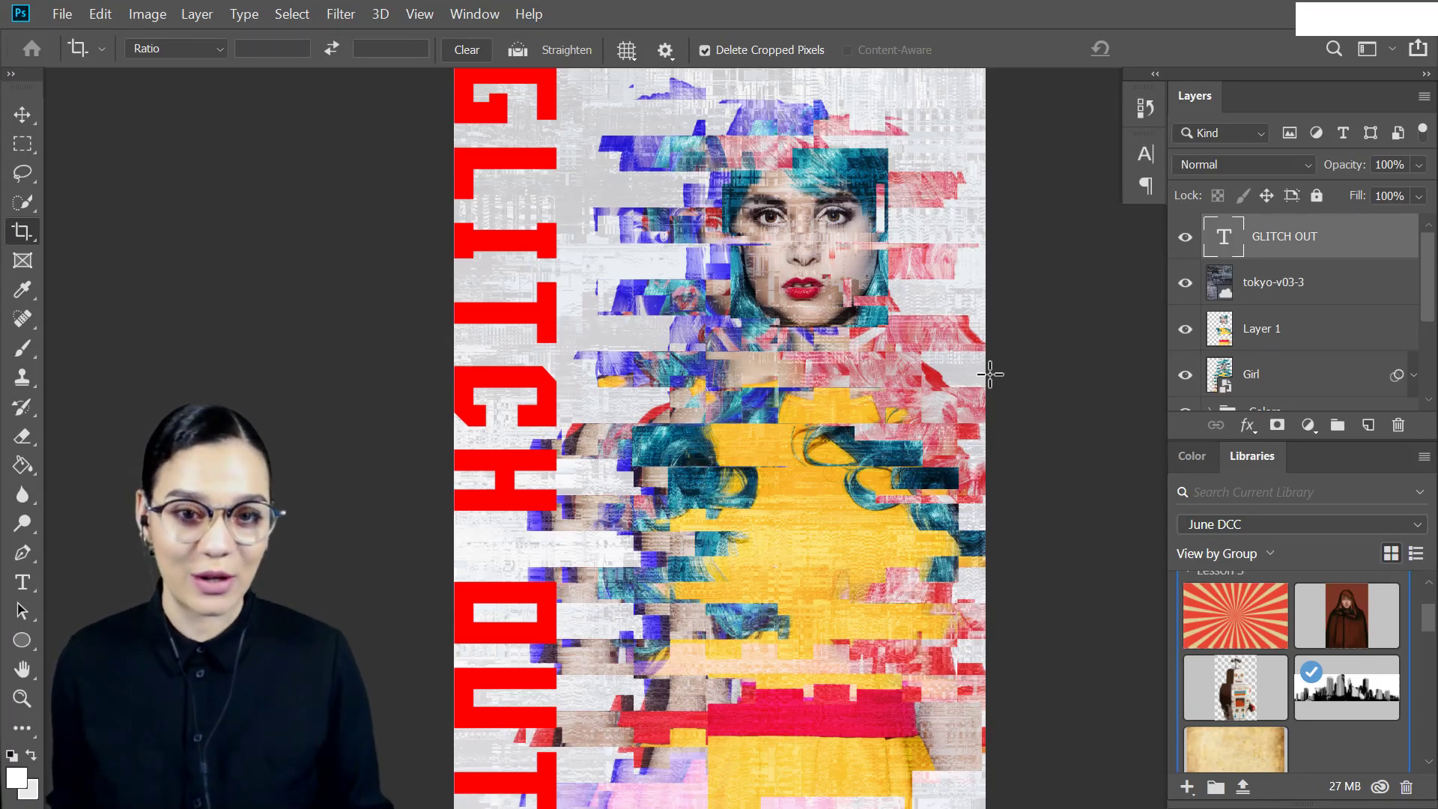
Try to save the layered document back to its original file.
click(1342, 240)
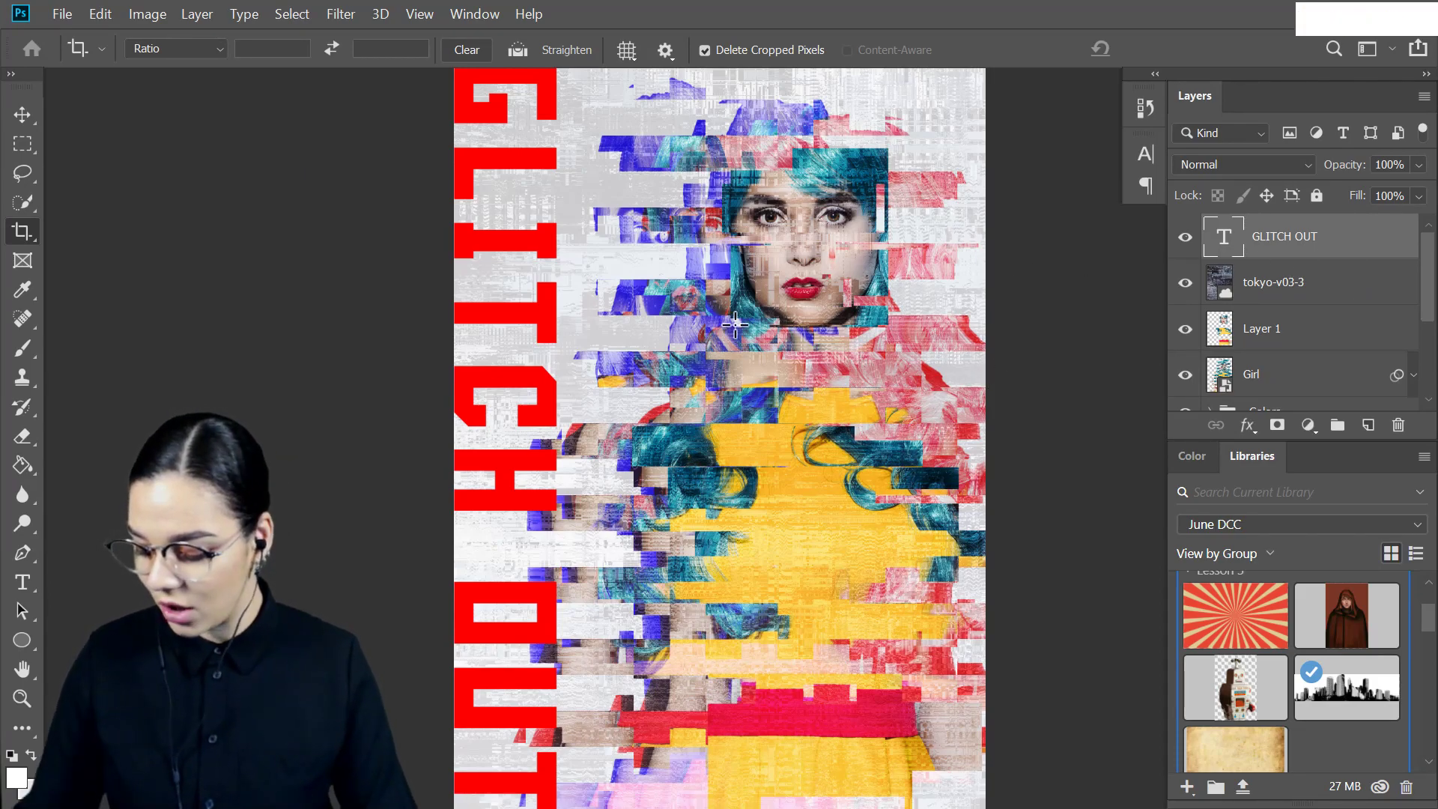
key(ctrl+s)
click(872, 391)
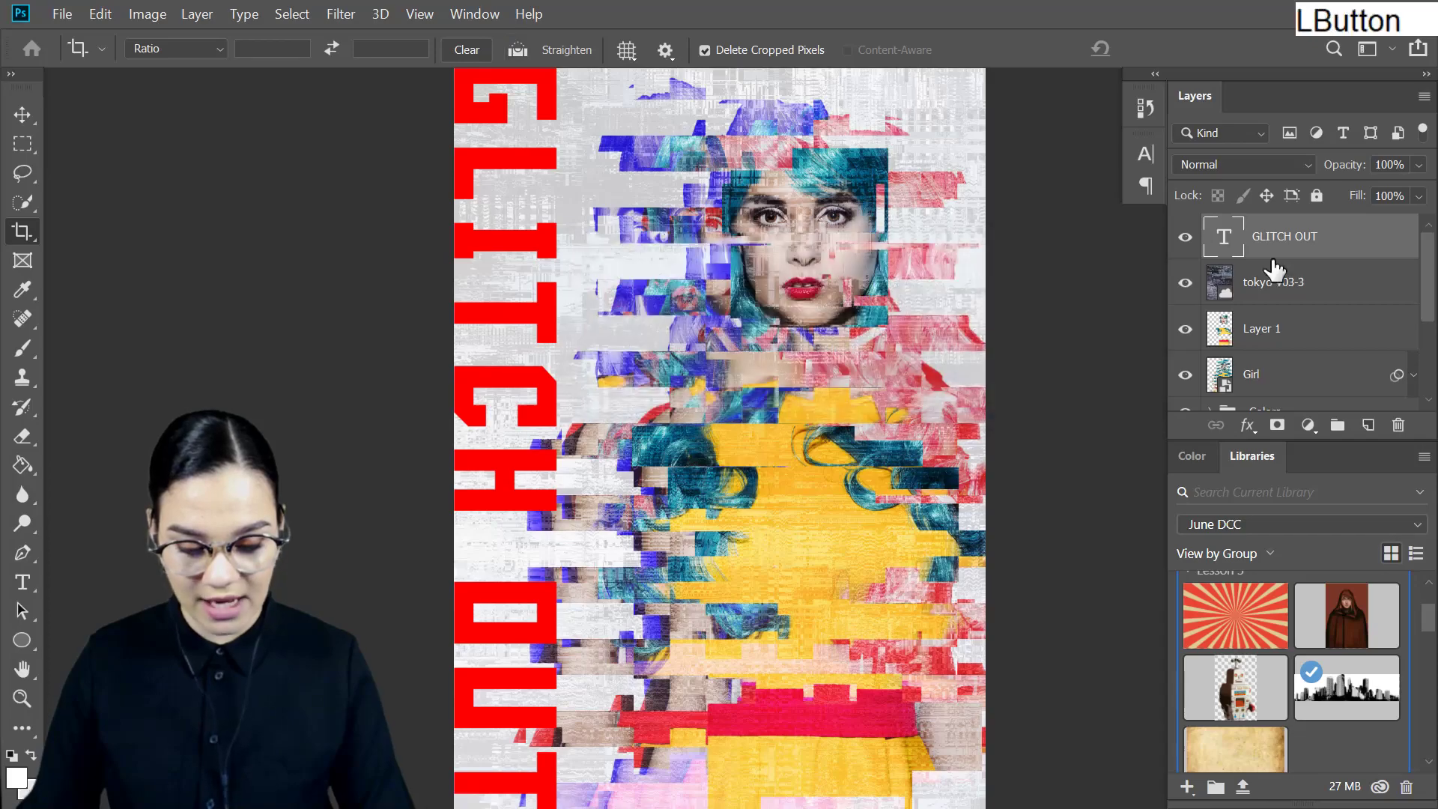
click(1340, 289)
click(1334, 322)
key(ctrl+s)
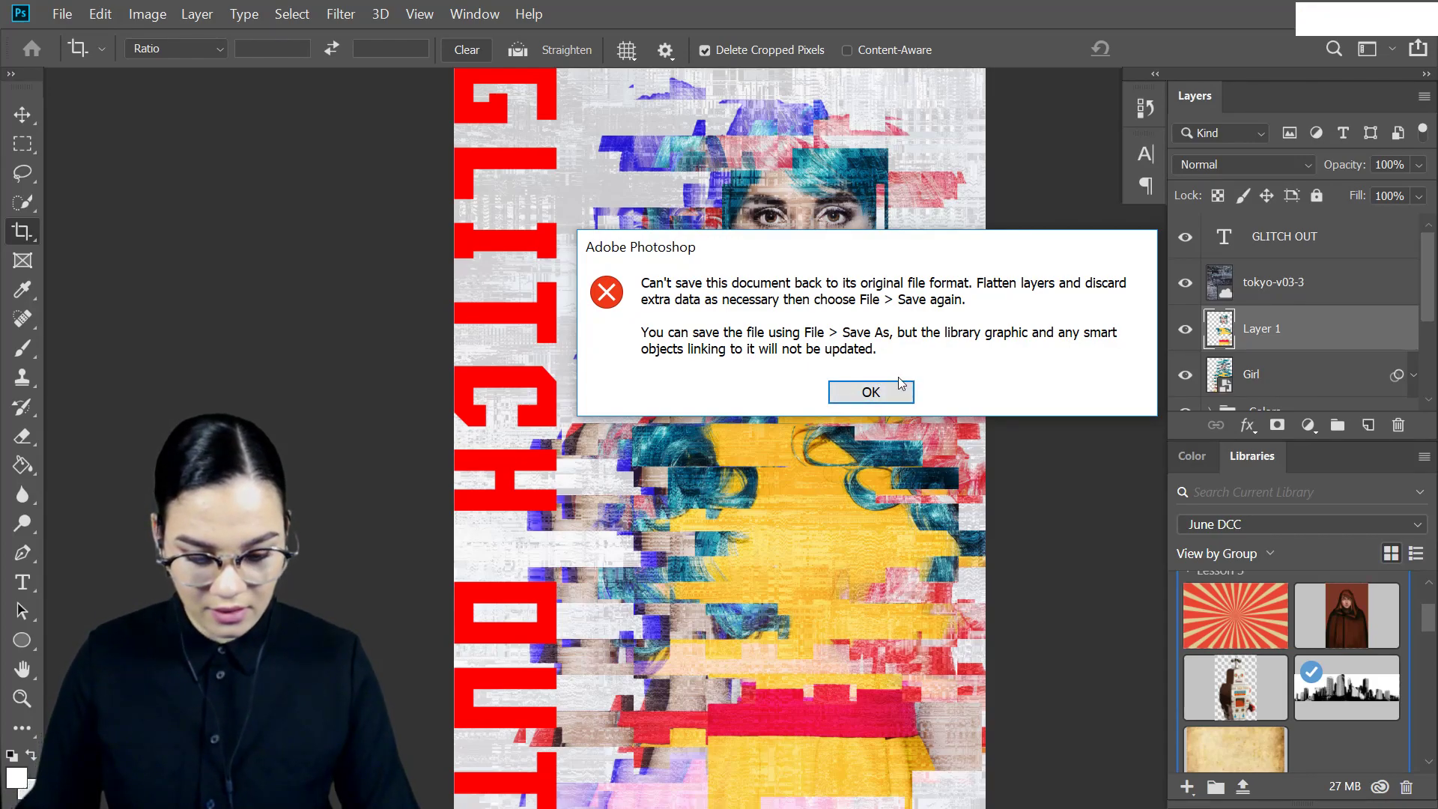
click(892, 392)
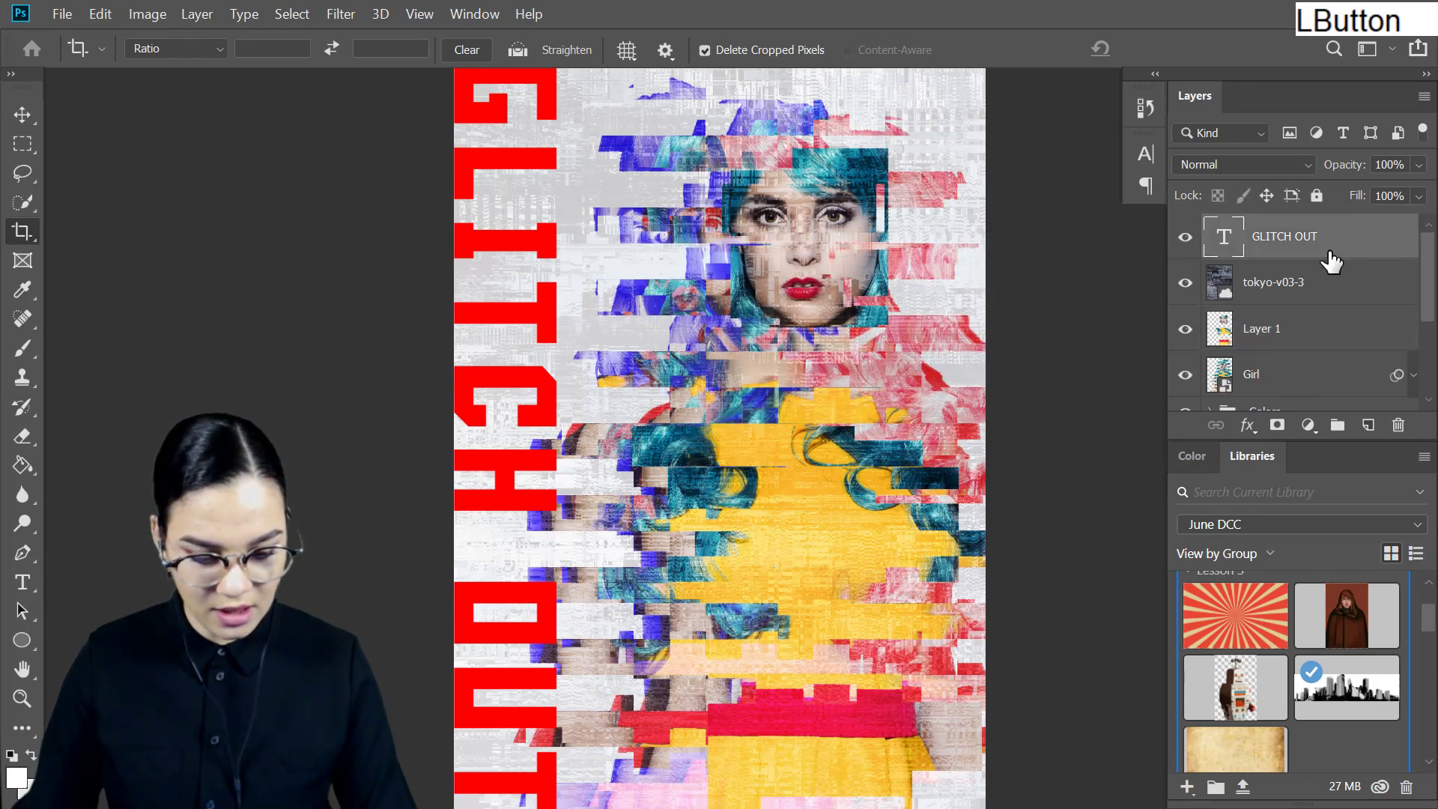
Group all layers from GLITCH OUT down to Layer 0.
scroll(1324, 273, down, 5)
shift+click(1311, 397)
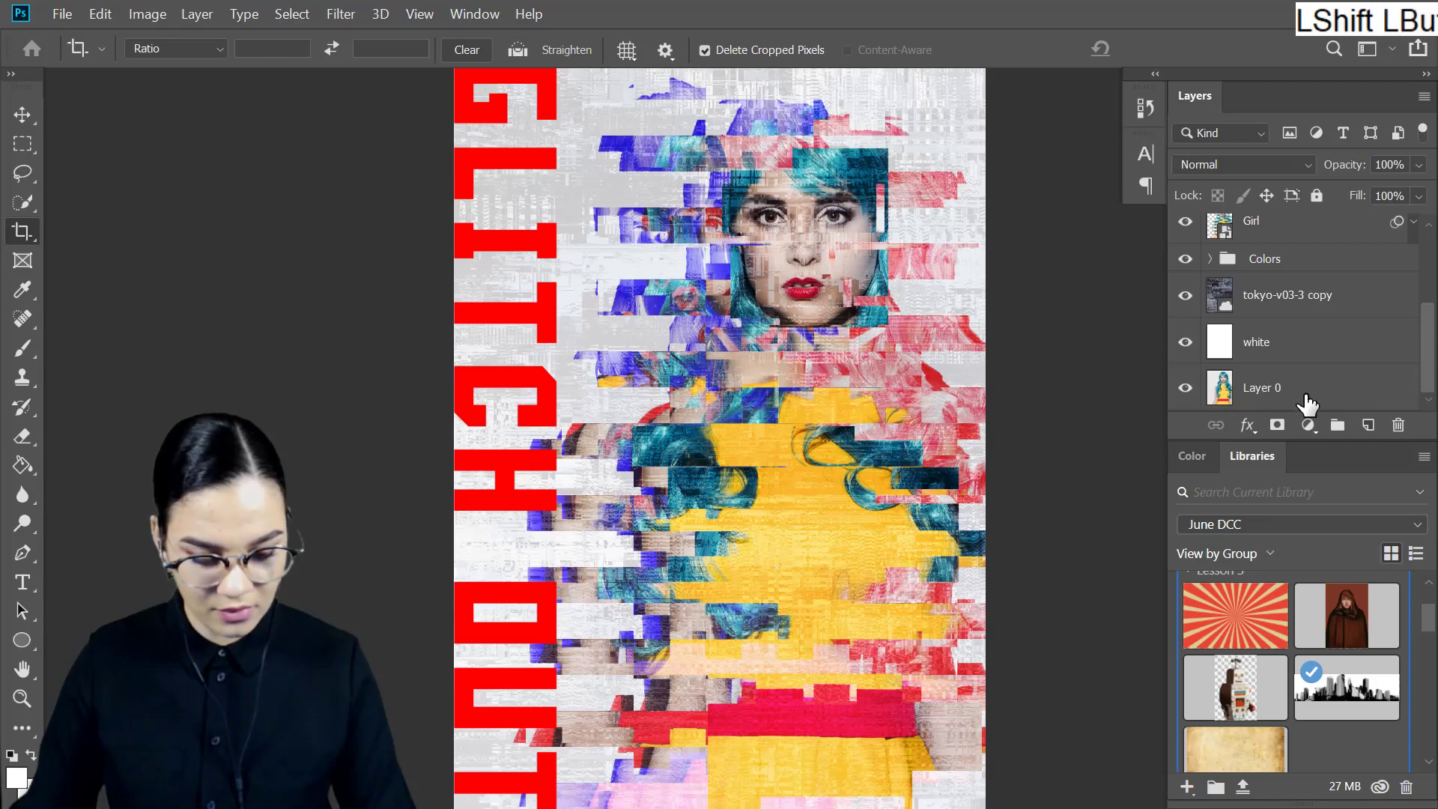
key(ctrl+g)
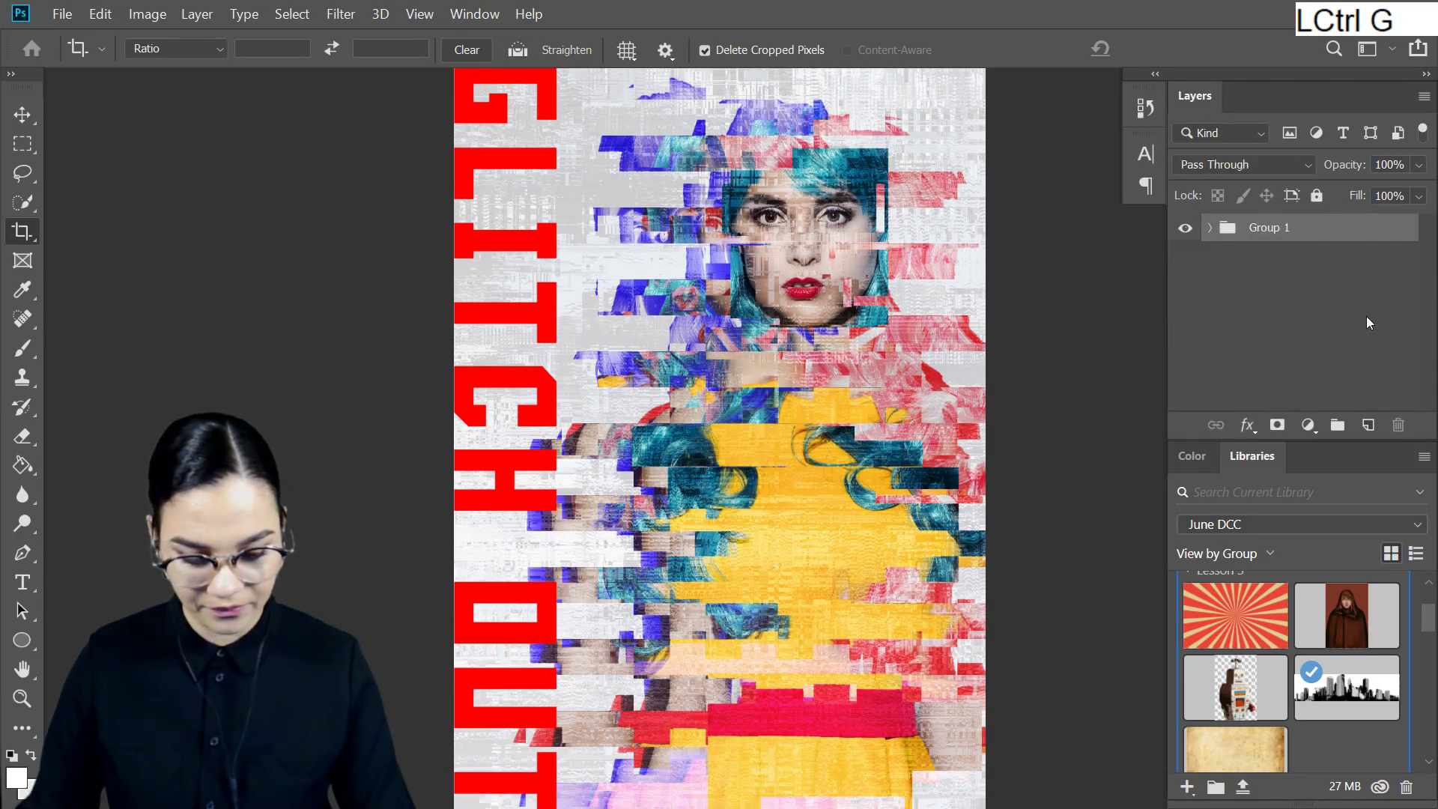
click(1313, 238)
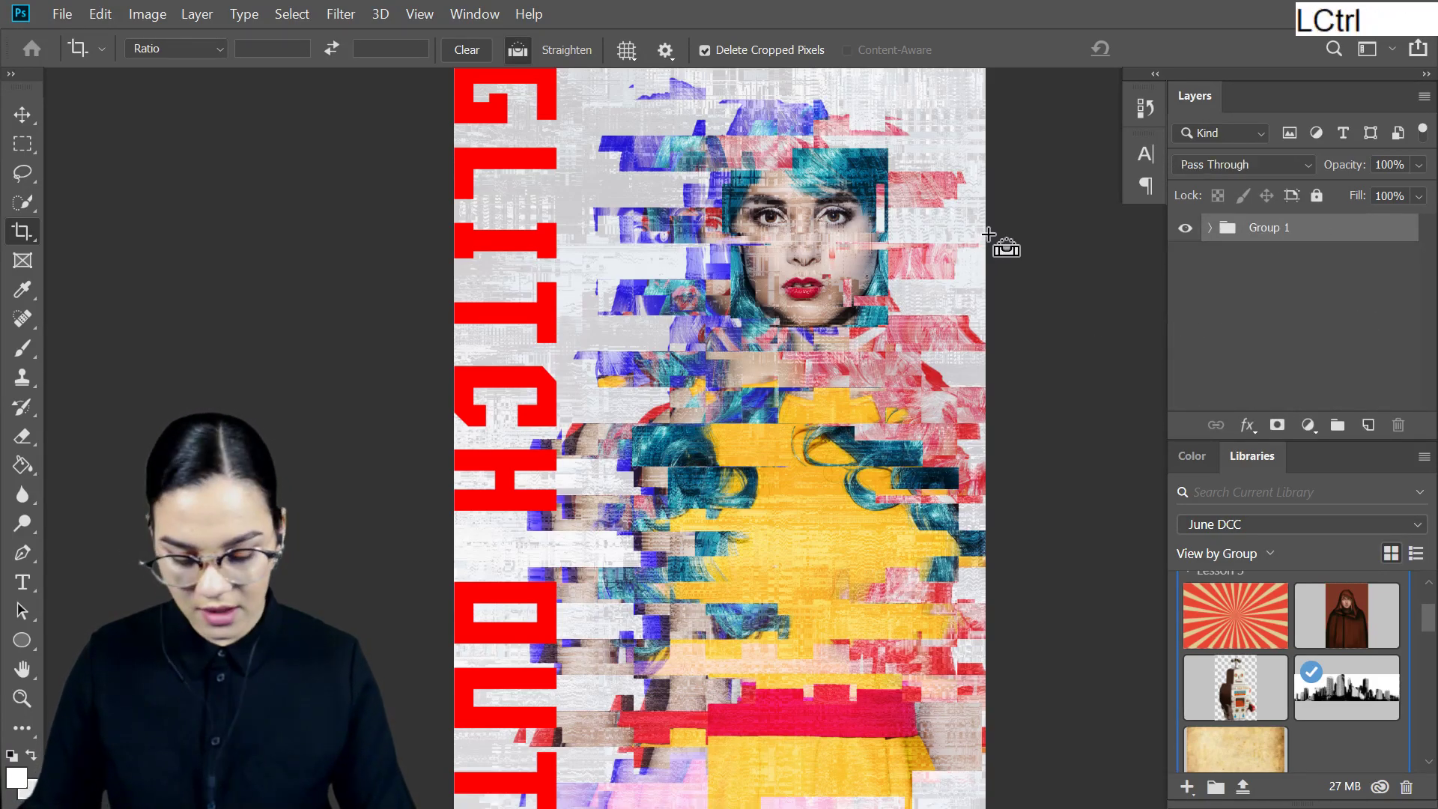
Save the layered document under the new name glitch.psd in Photoshop format with Maximize Compatibility enabled.
click(64, 14)
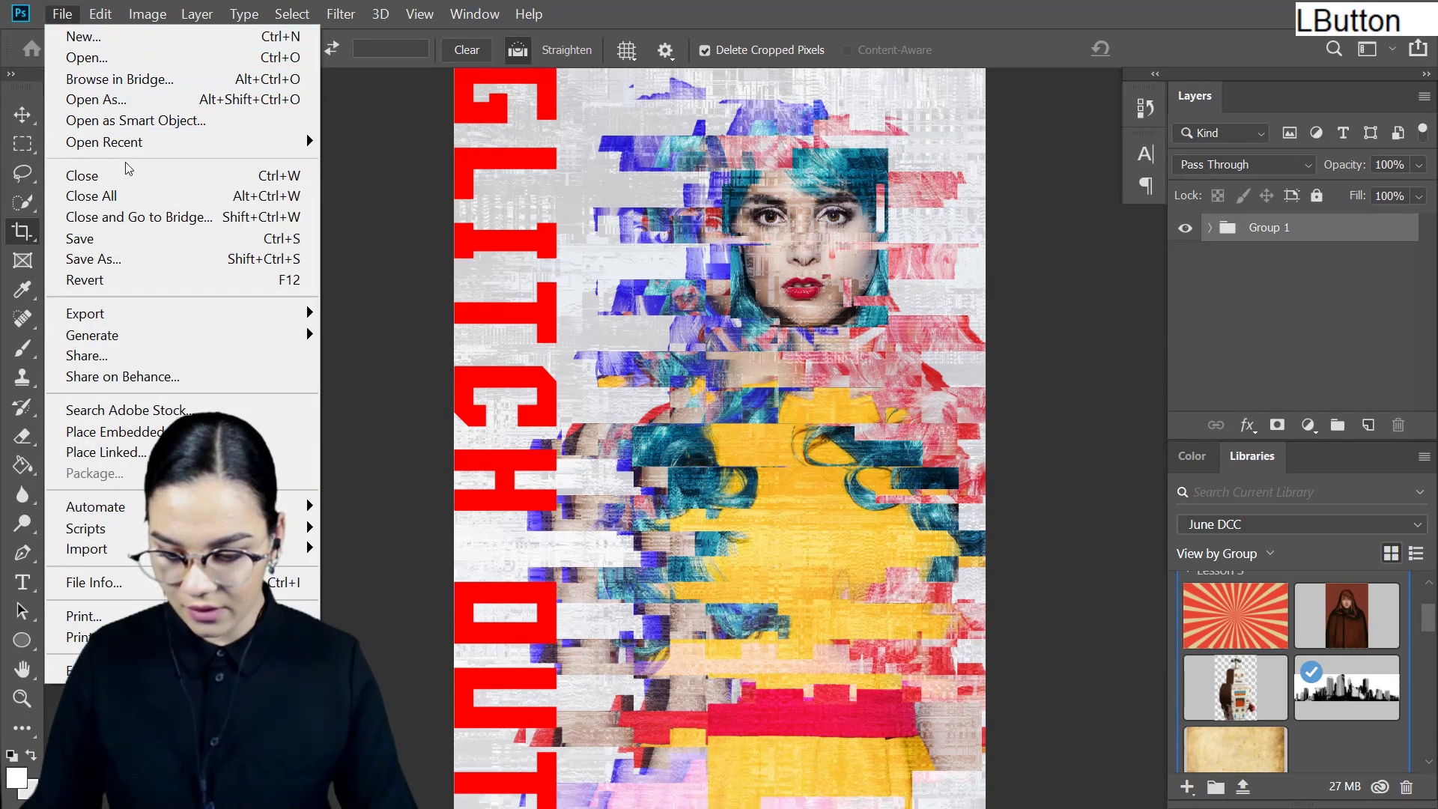
click(137, 260)
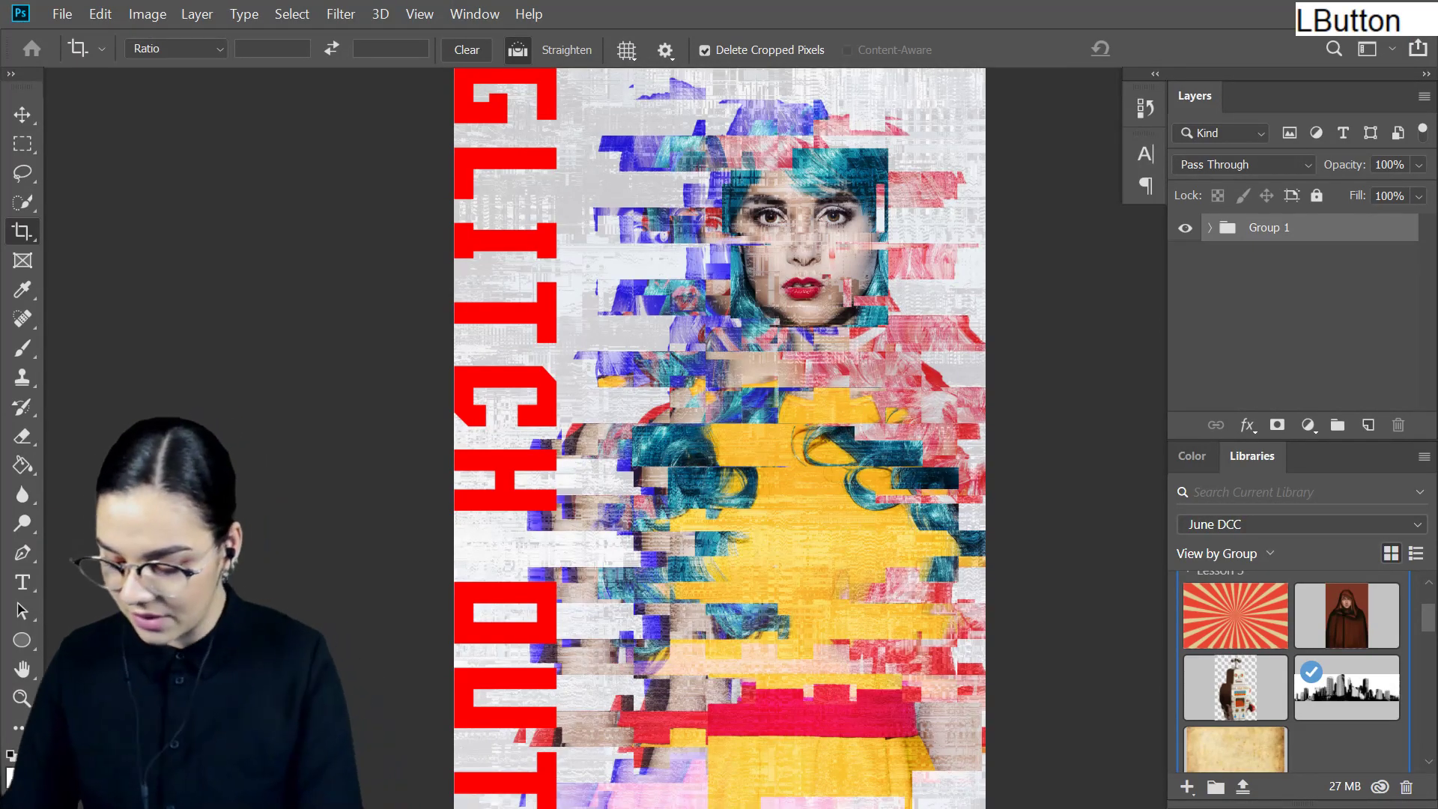
key(l)
key(h)
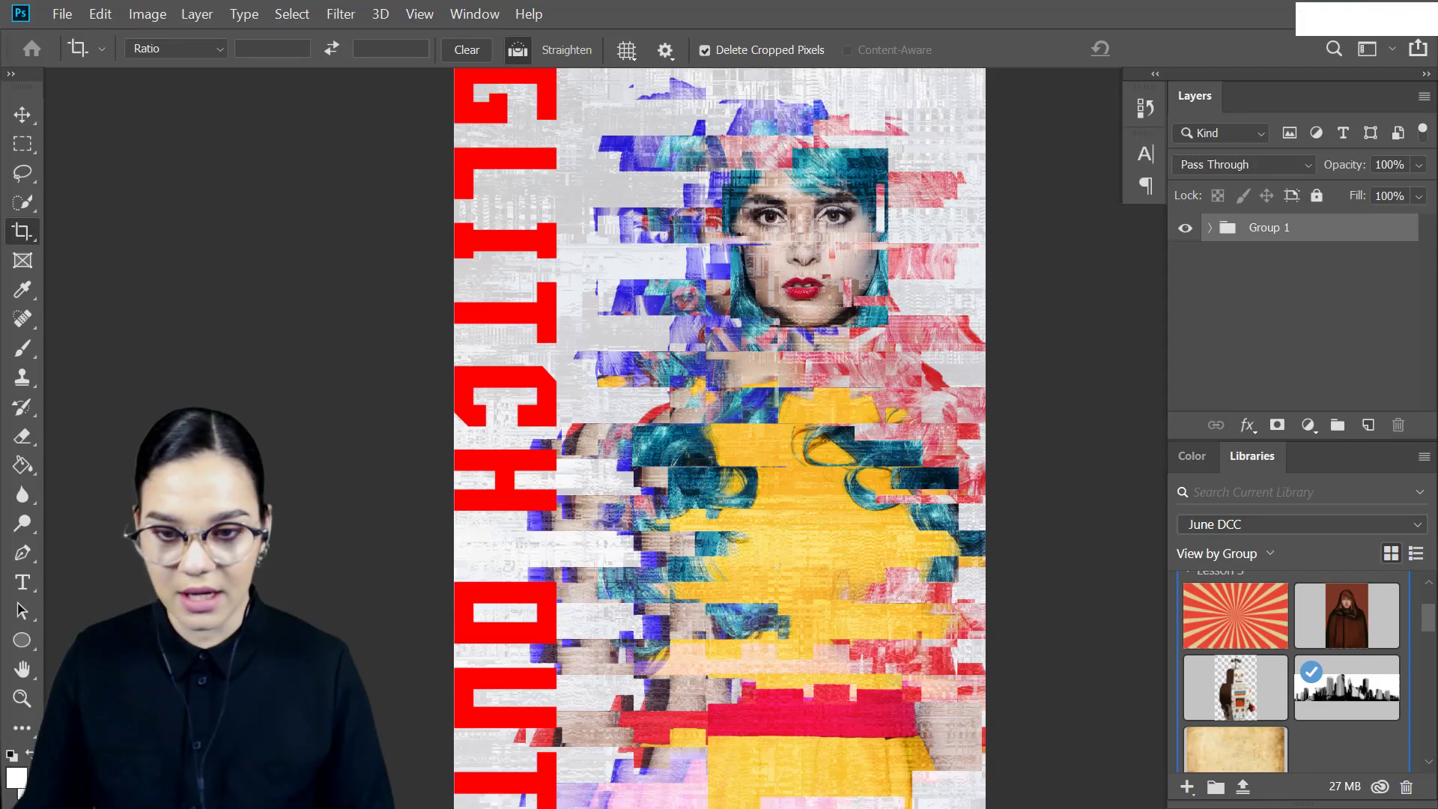
click(1054, 395)
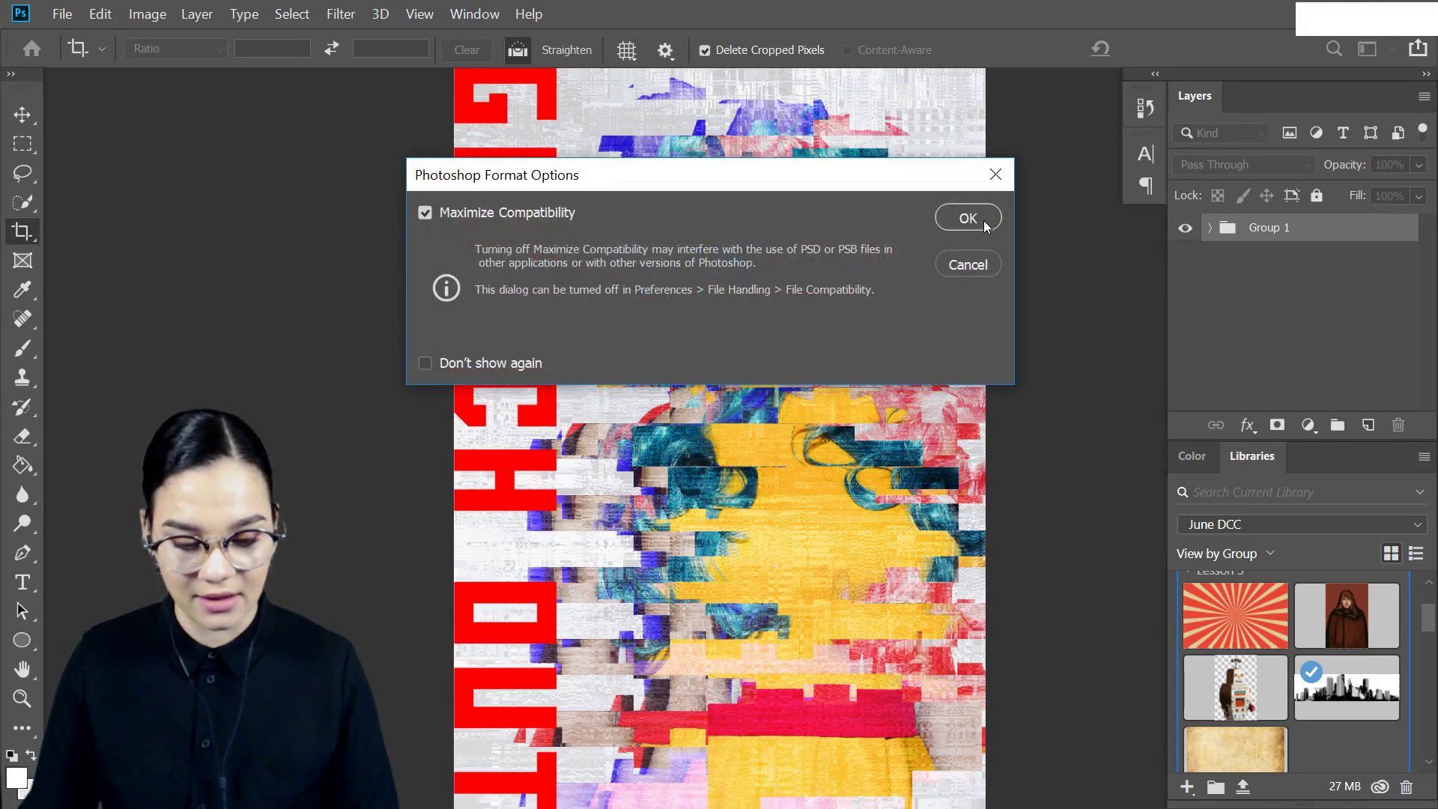
click(968, 219)
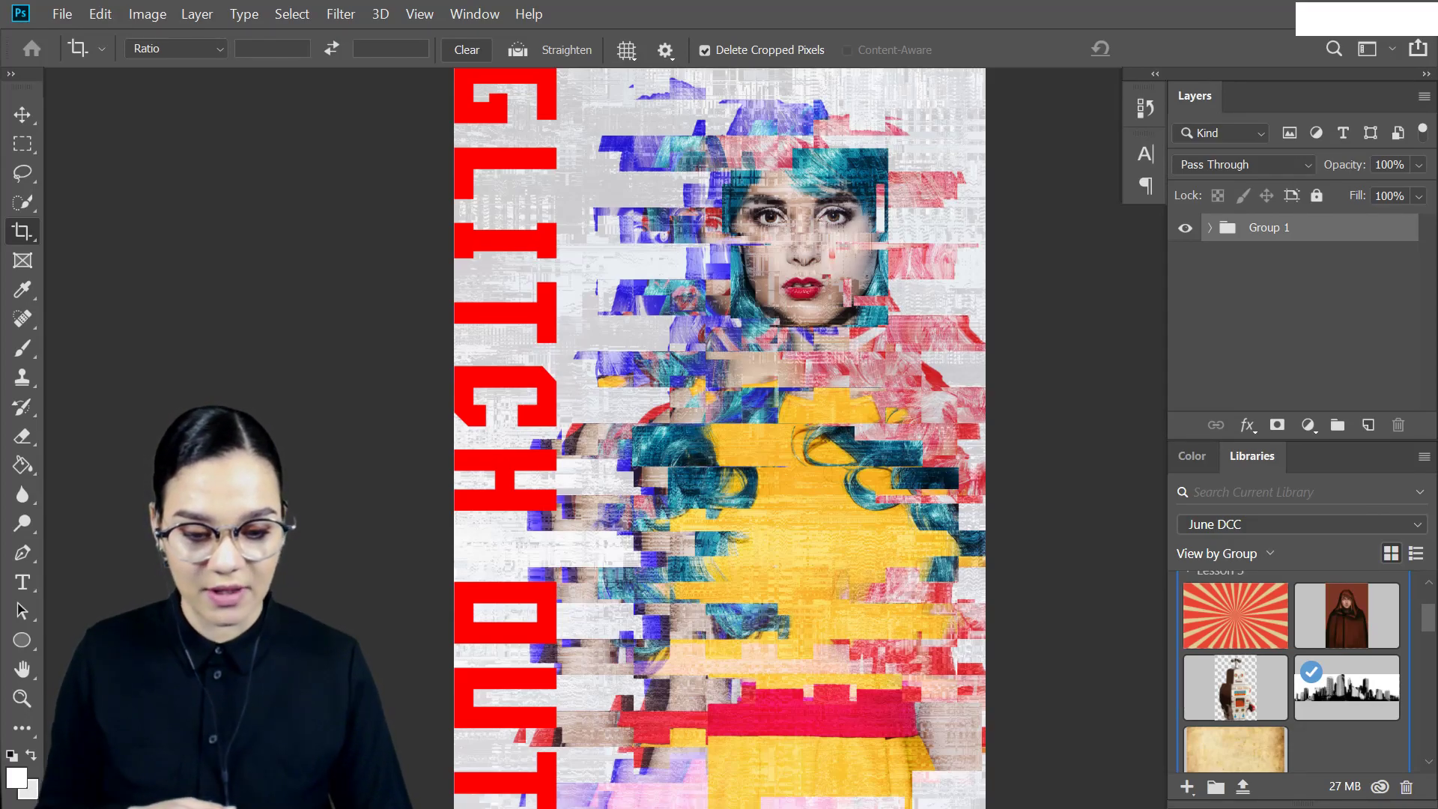
Switch to Discord and view the design-feedback channel of the Adobe Photoshop server.
click(719, 807)
scroll(677, 576, down, 10)
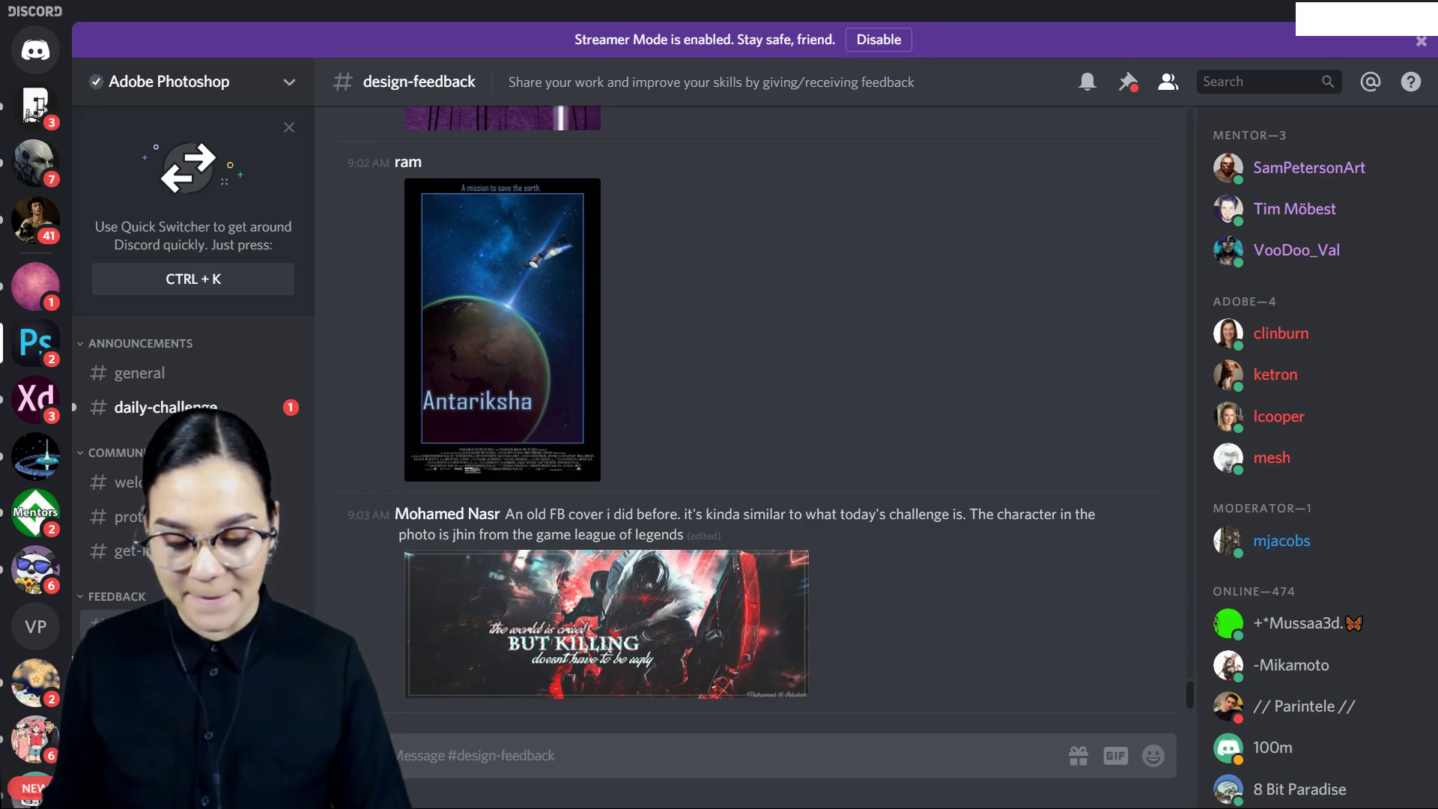
click(195, 623)
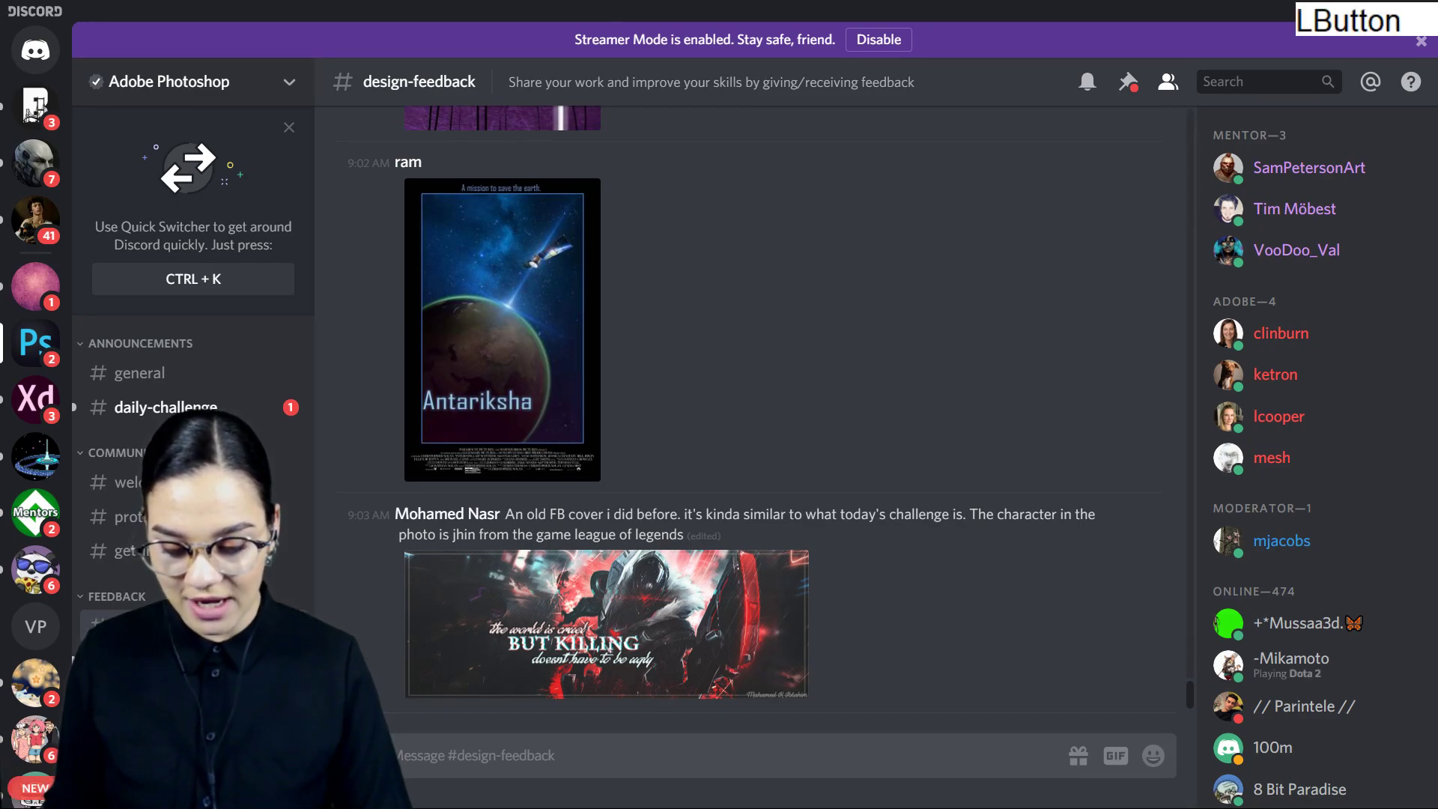
click(195, 658)
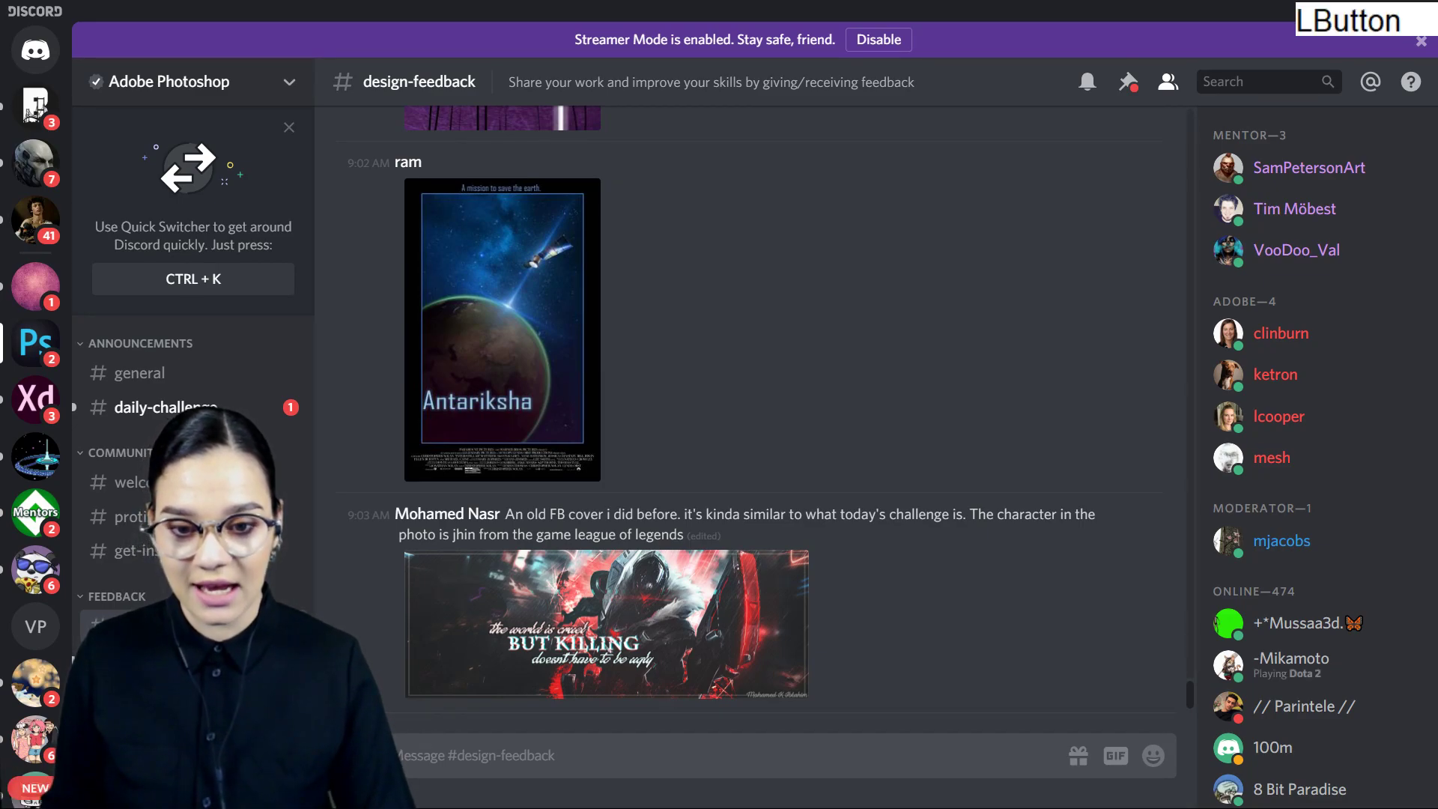
click(195, 623)
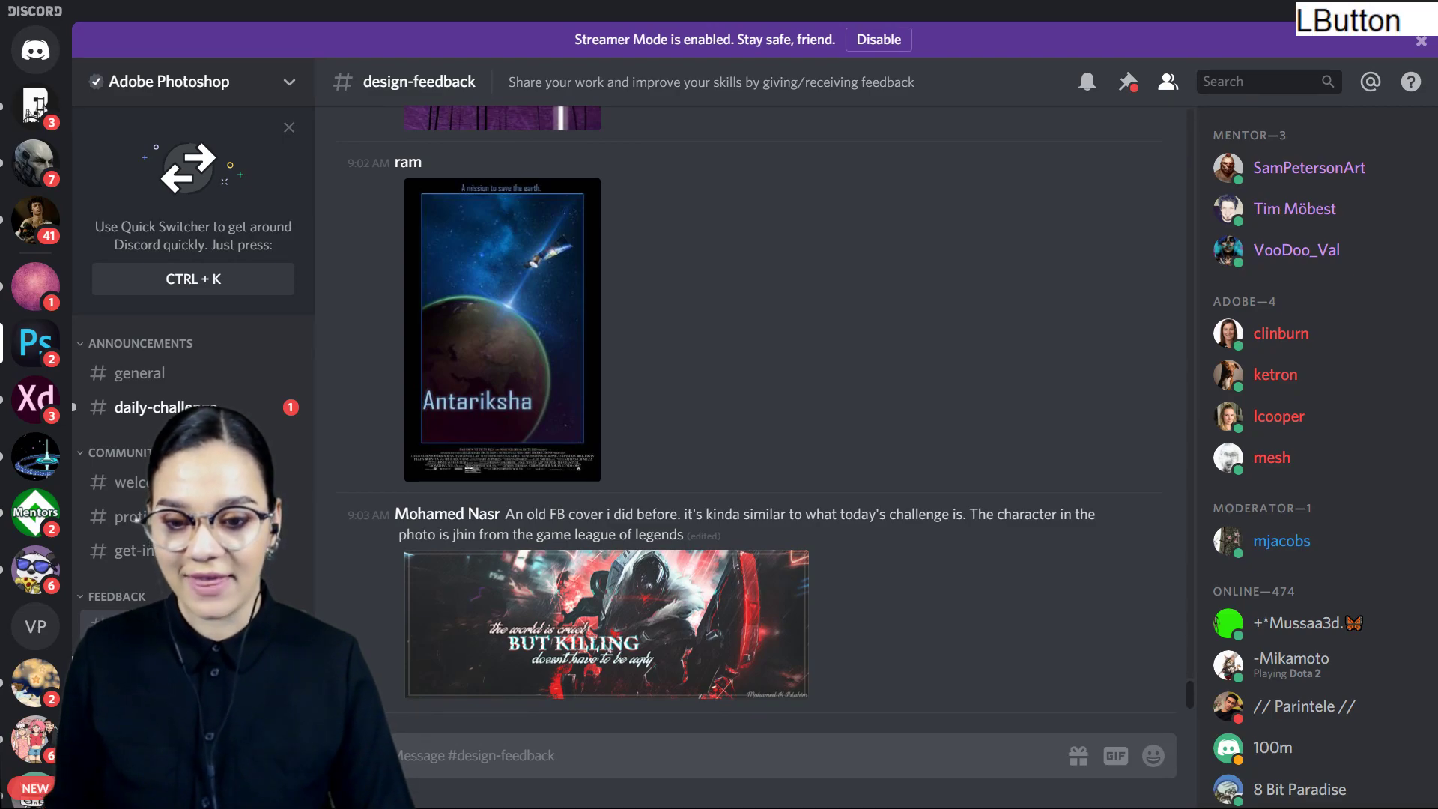
click(195, 623)
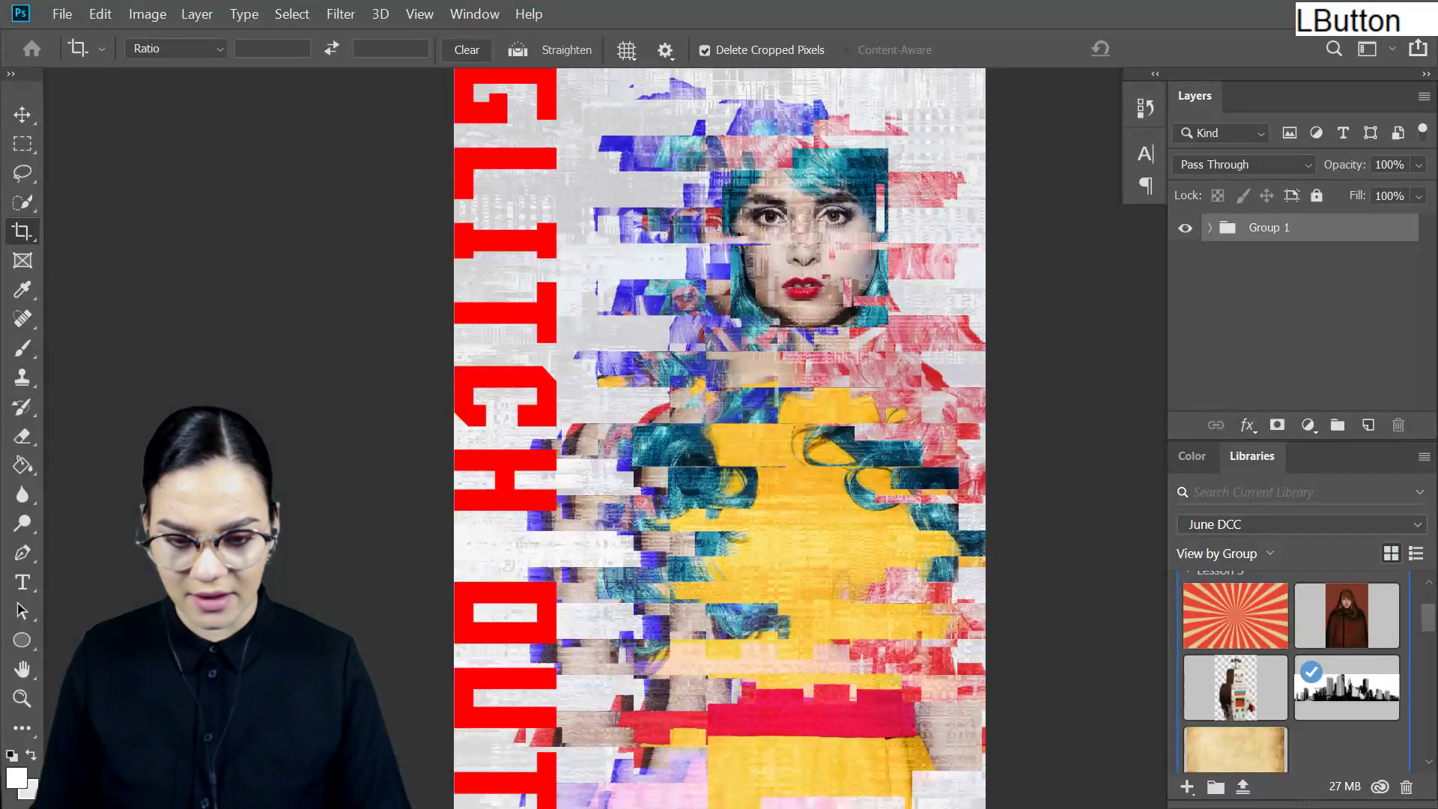
Return to Photoshop and save a JPEG version of the glitch poster in the 5.5. Glitchy Portrait folder.
key(ctrl+shift+s)
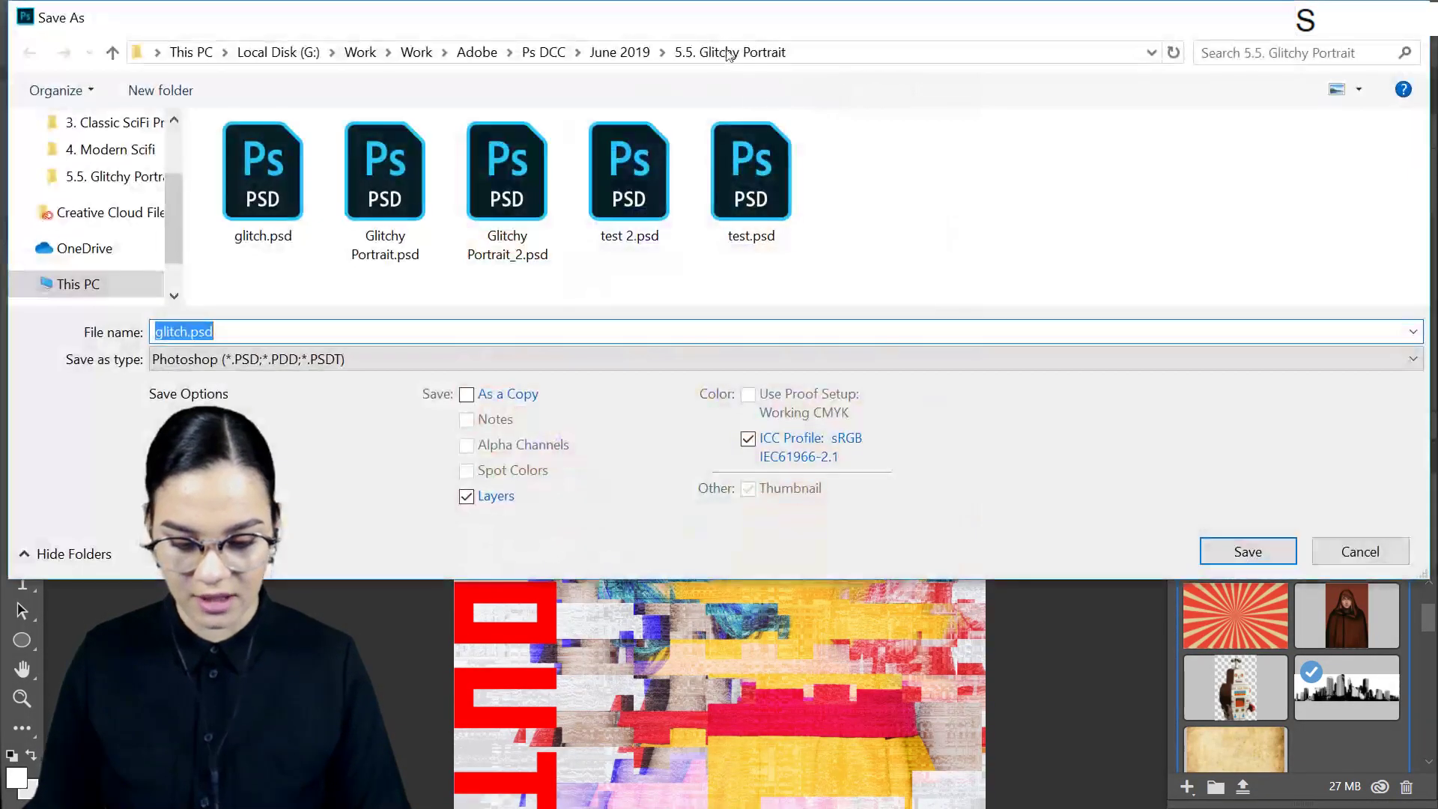
click(228, 358)
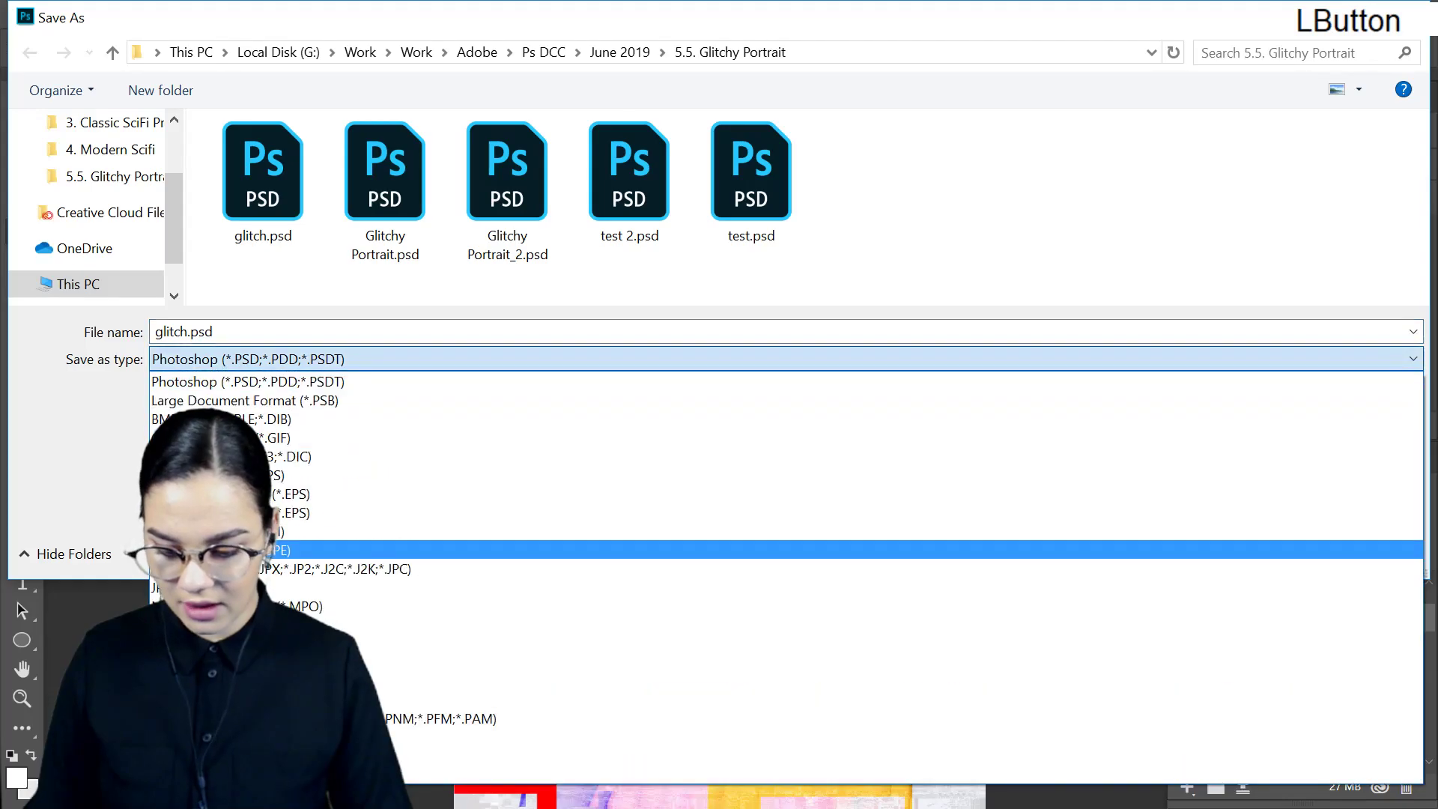
click(224, 550)
click(1248, 550)
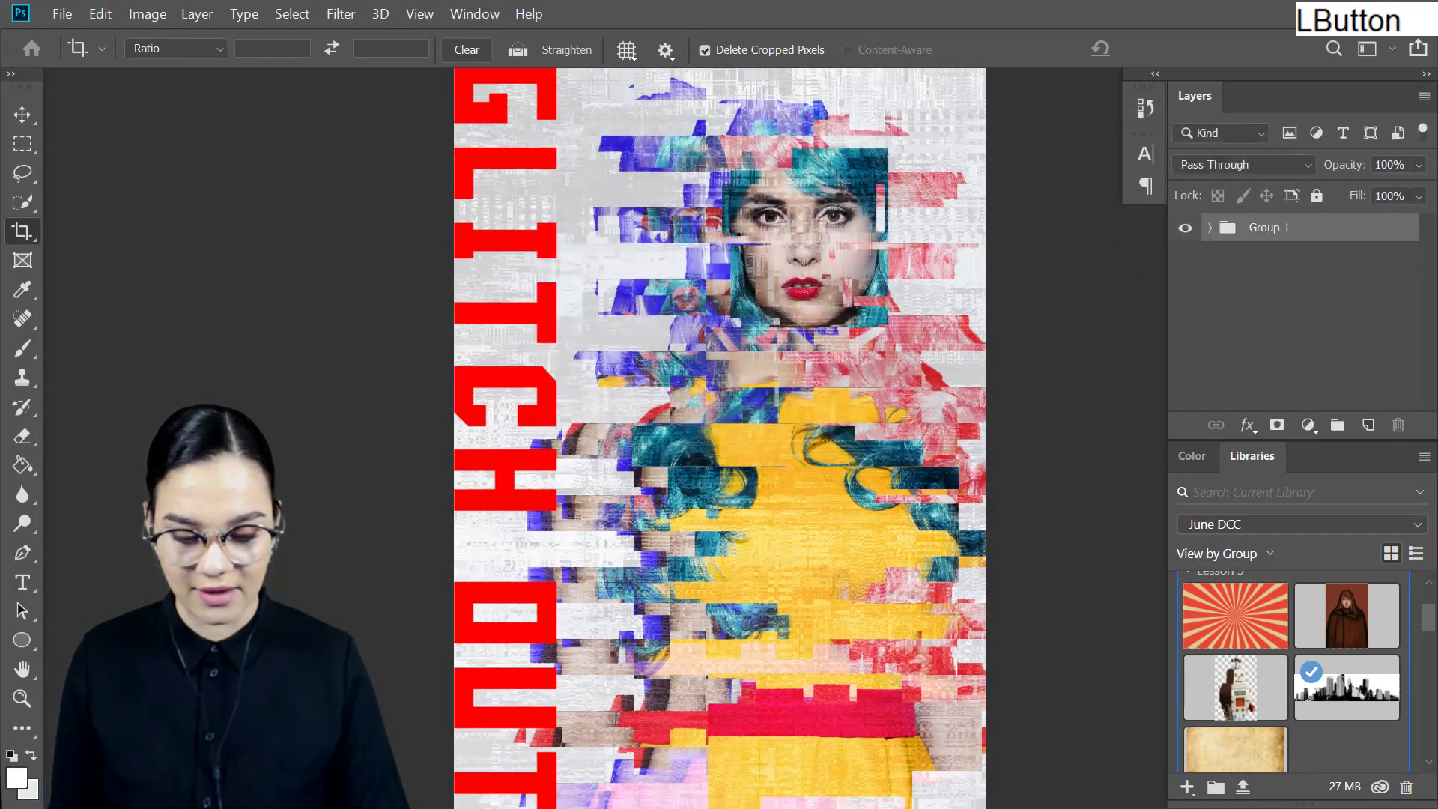
Switch to Discord and upload glitch.jpg to the design-feedback channel without a comment.
key(alt+Tab)
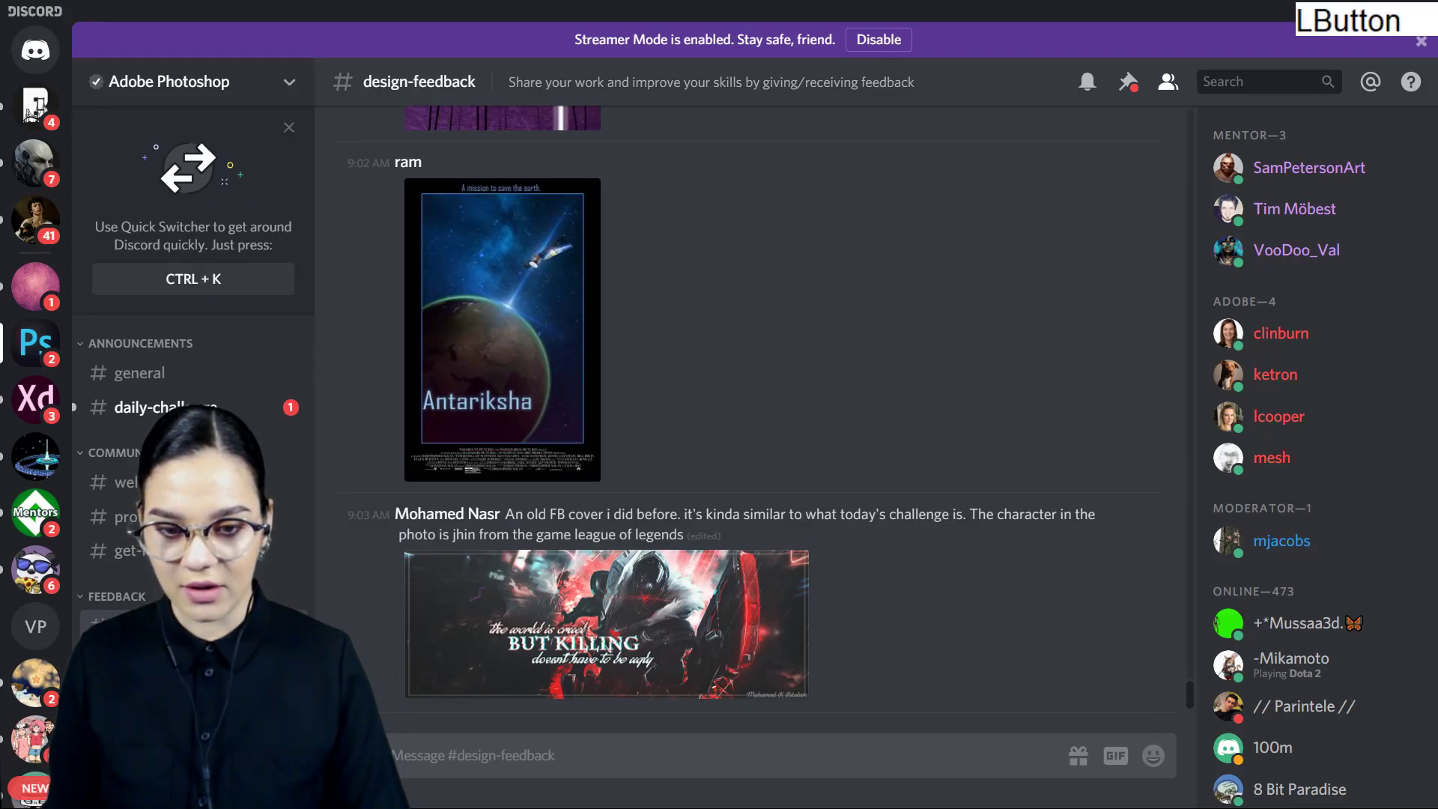
click(907, 408)
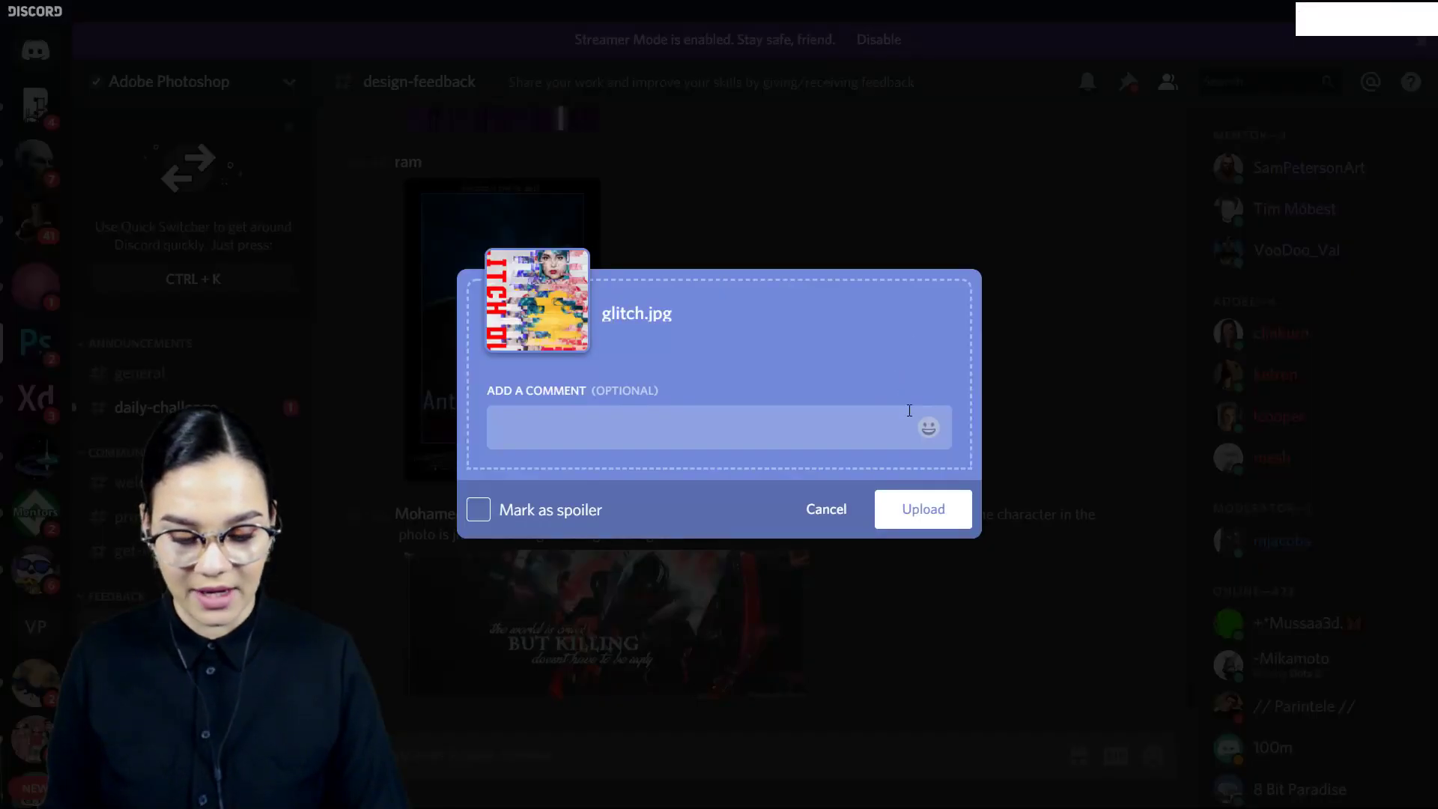
click(934, 517)
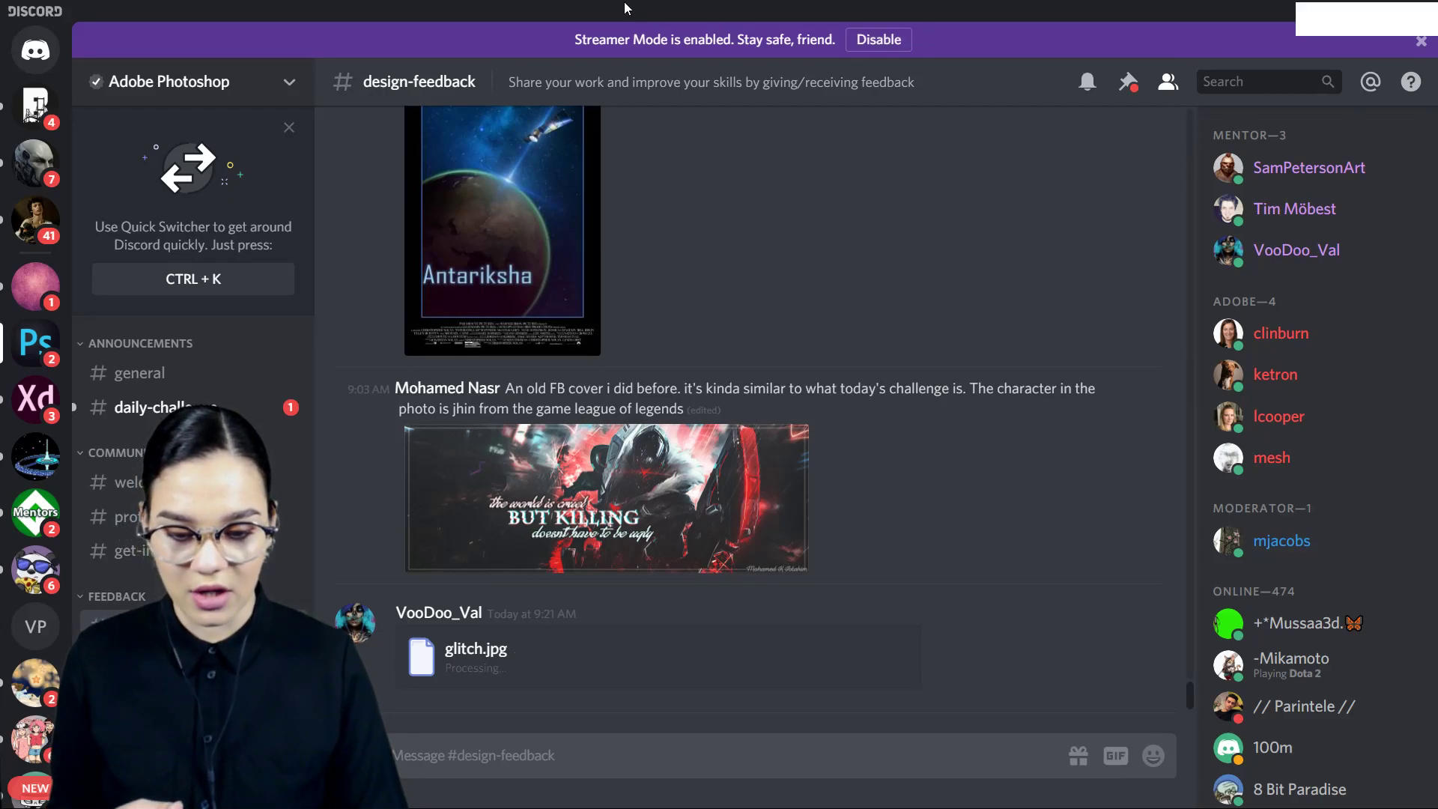
Switch back to Photoshop and check the poster's image dimensions and resolution.
click(777, 17)
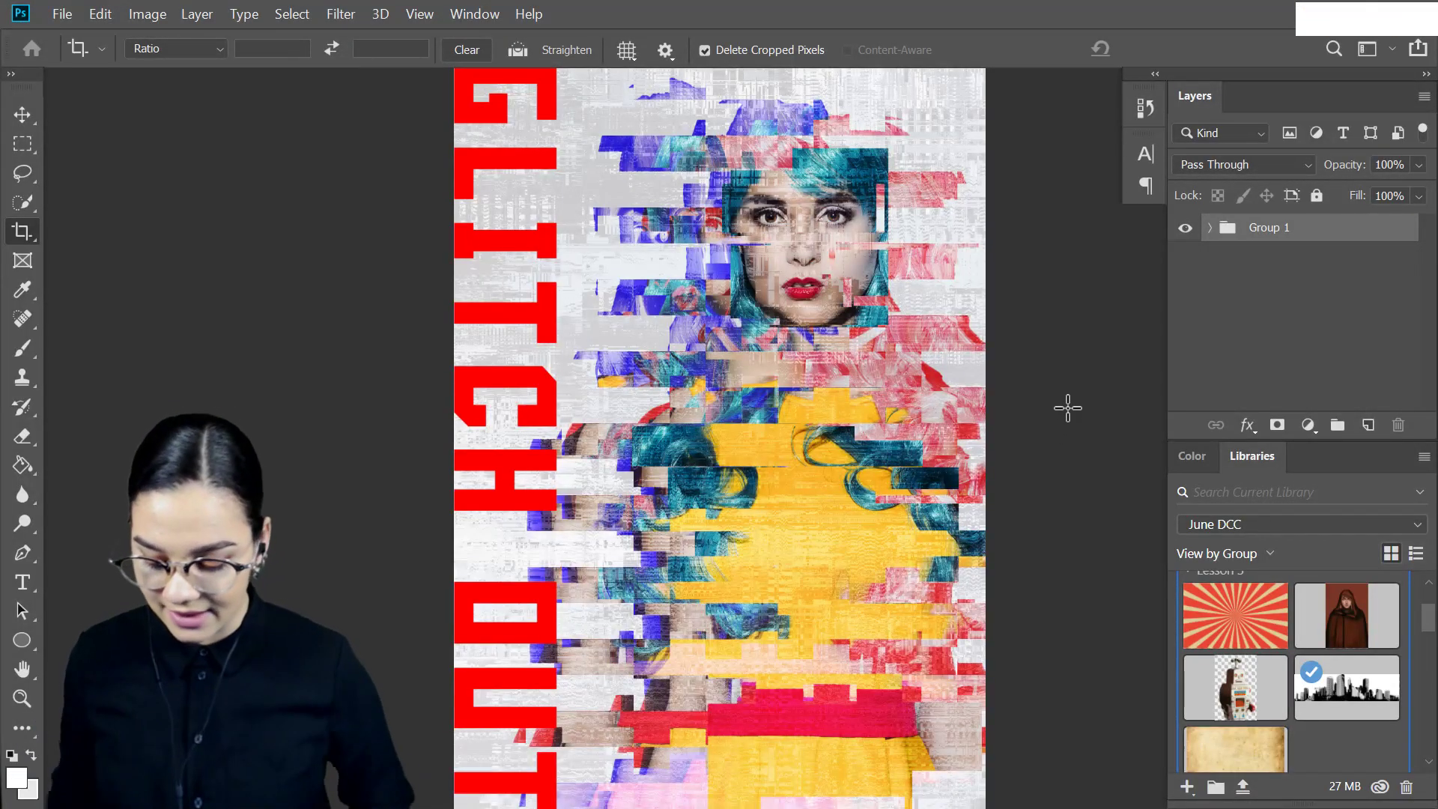
key(ctrl+alt+i)
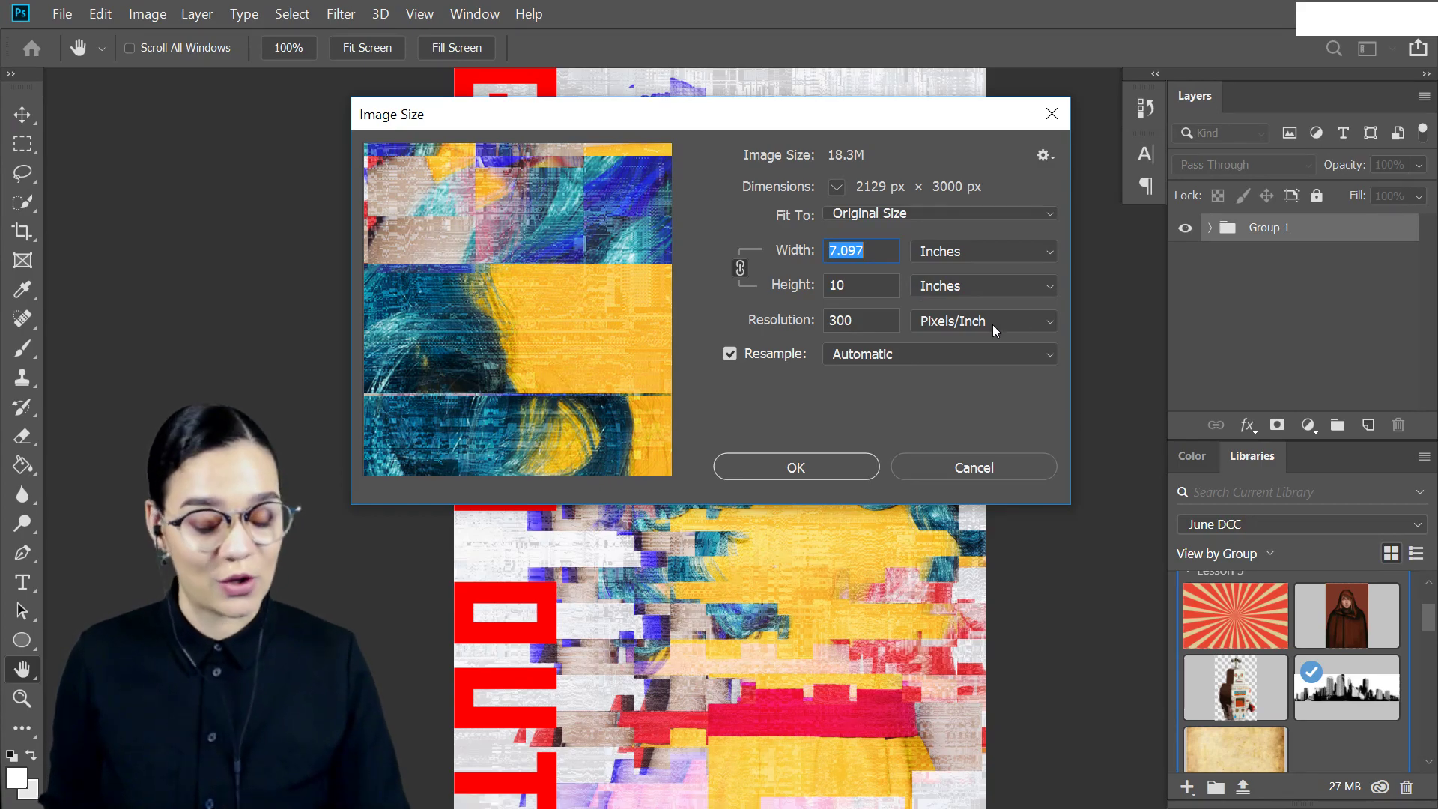
click(834, 474)
key(c)
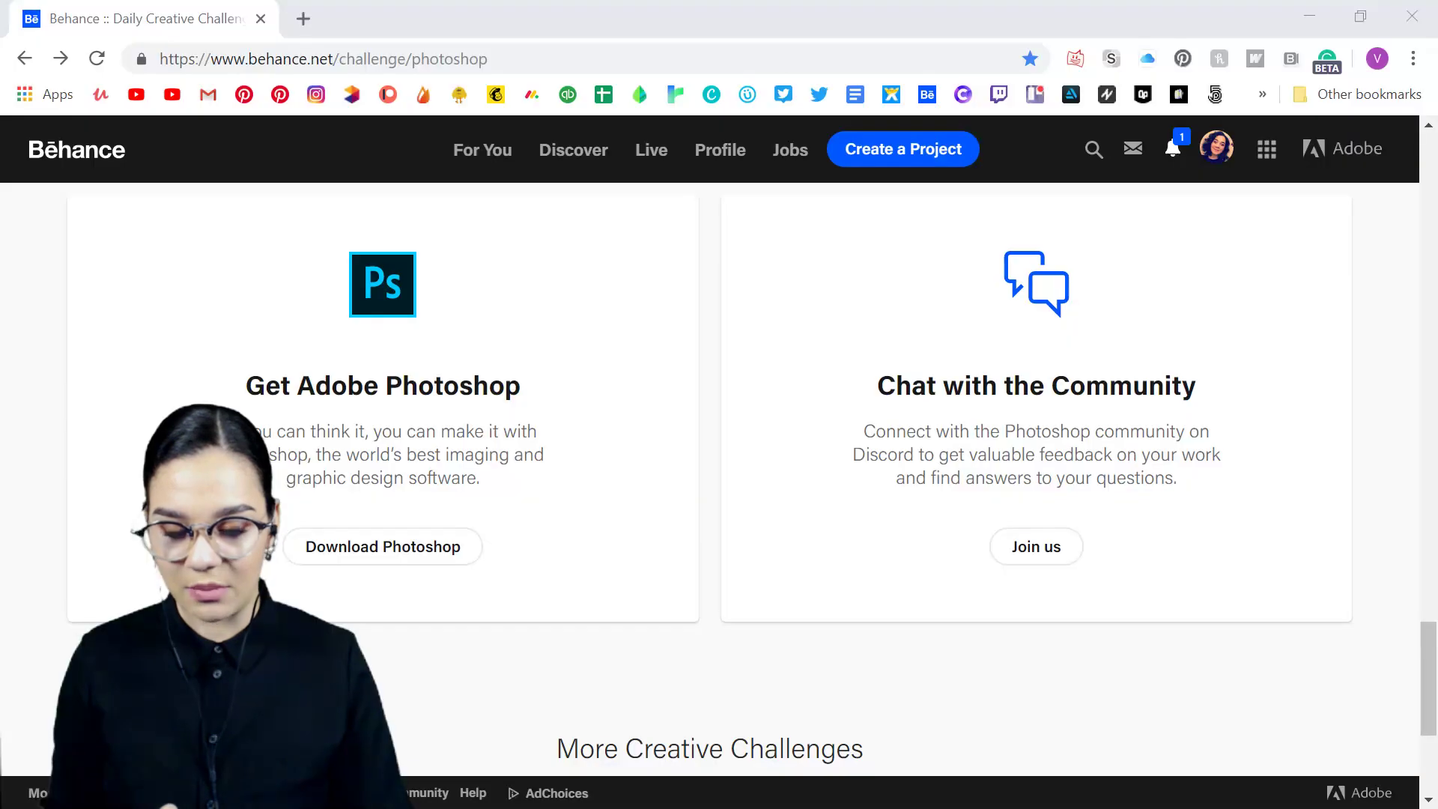
Switch to Behance in the browser and open the profile's Ps DCC - June 2019 project for editing.
click(1217, 147)
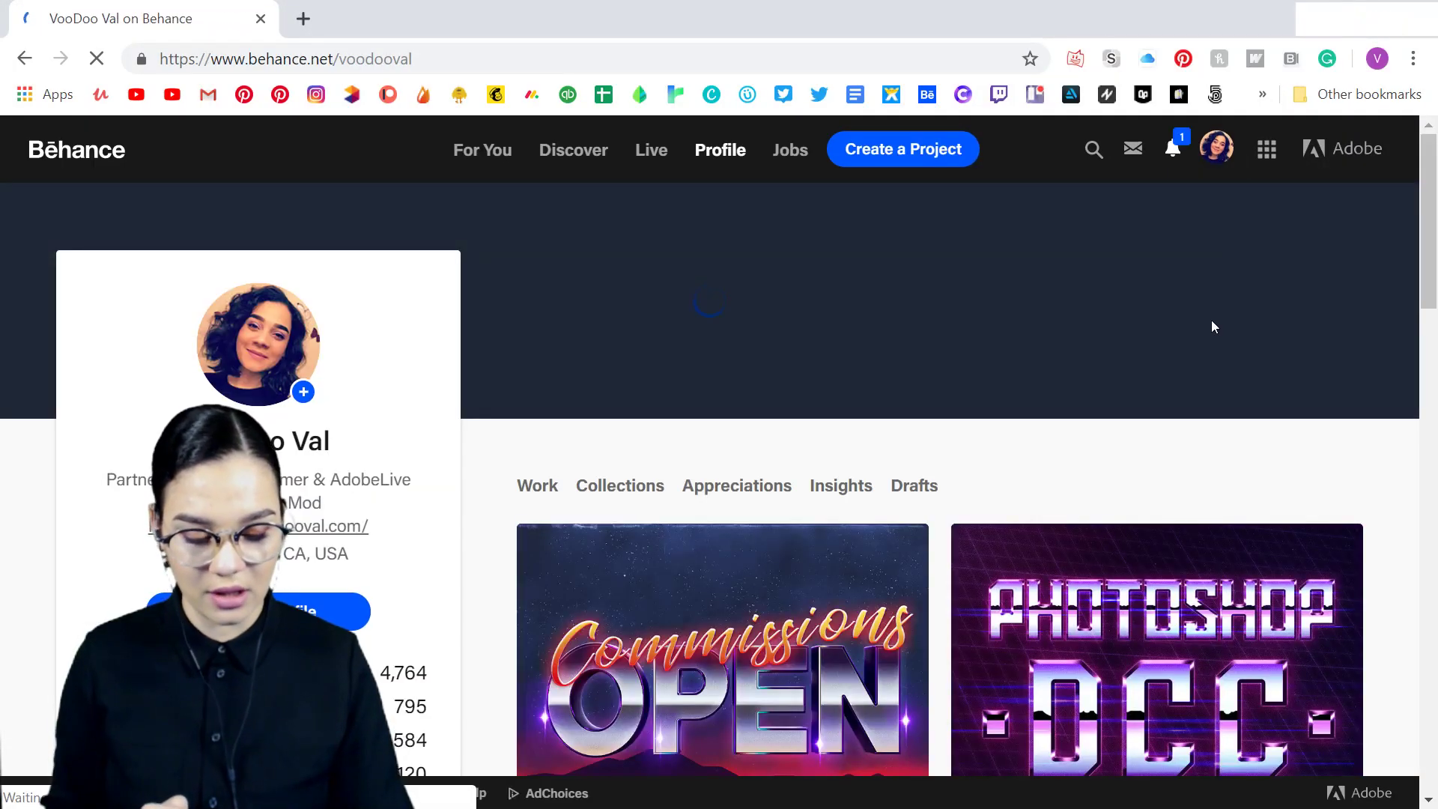
scroll(1211, 319, down, 3)
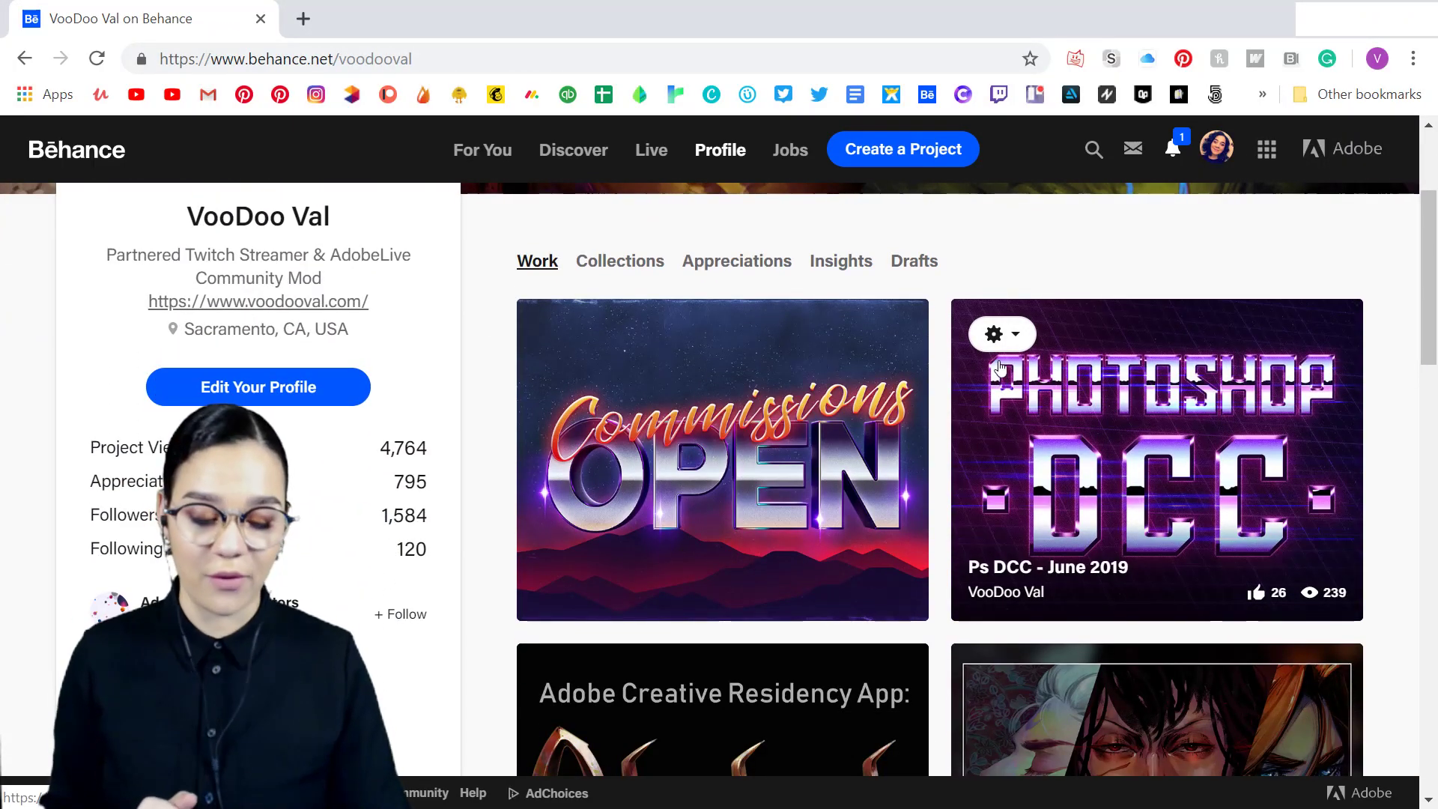
click(1000, 334)
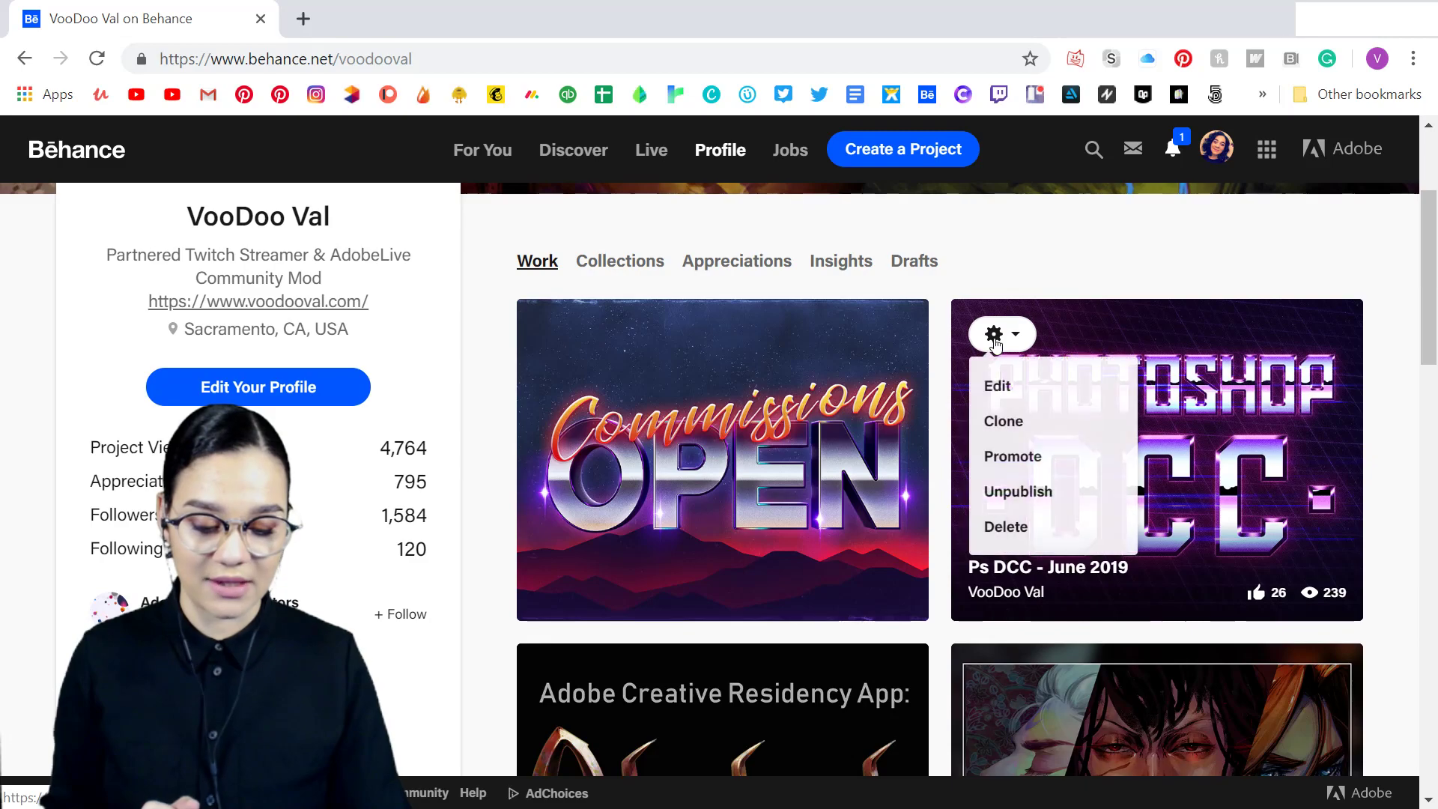
click(1011, 388)
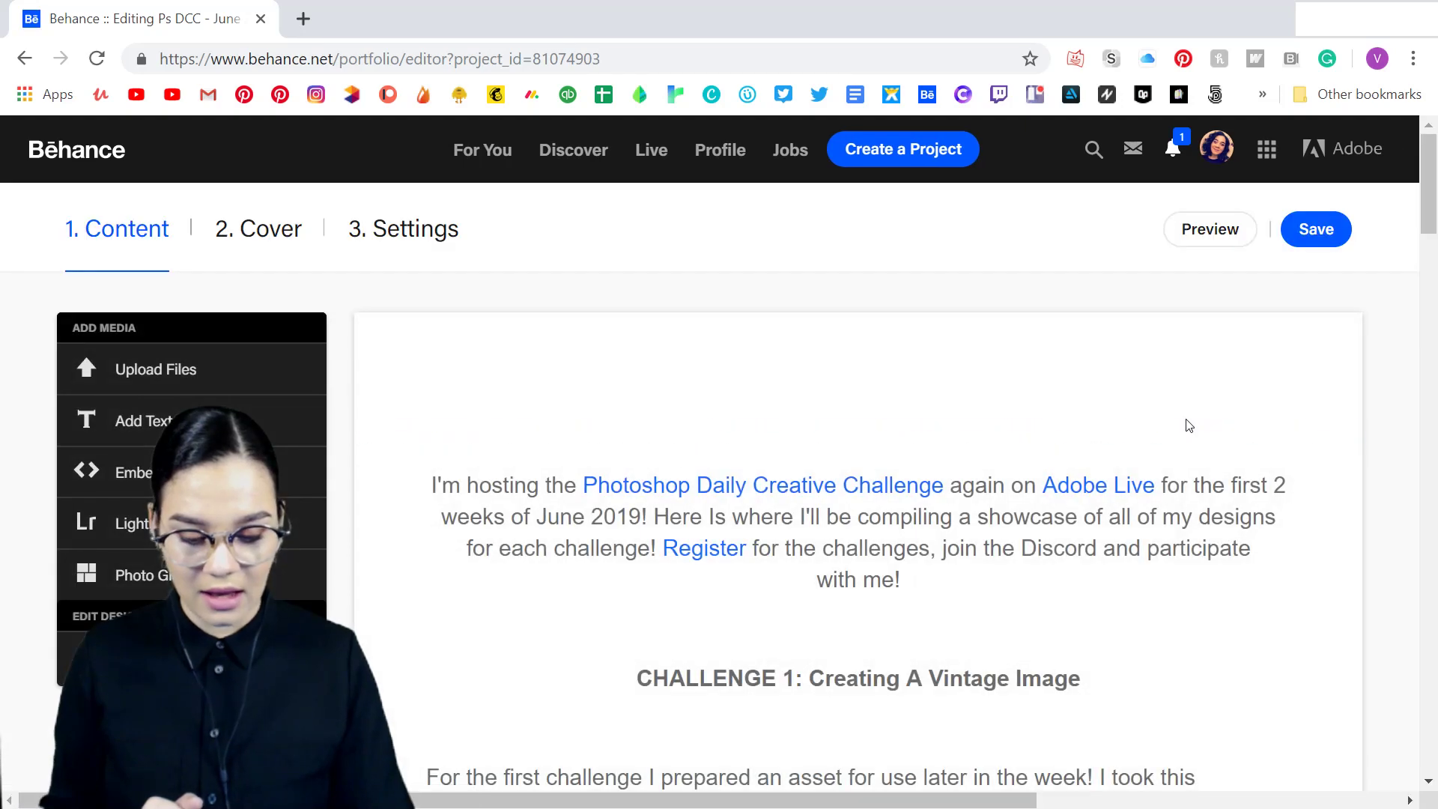
Review the project's write-ups and images for Challenges 1 to 4.
scroll(1124, 457, down, 2)
scroll(1234, 438, up, 3)
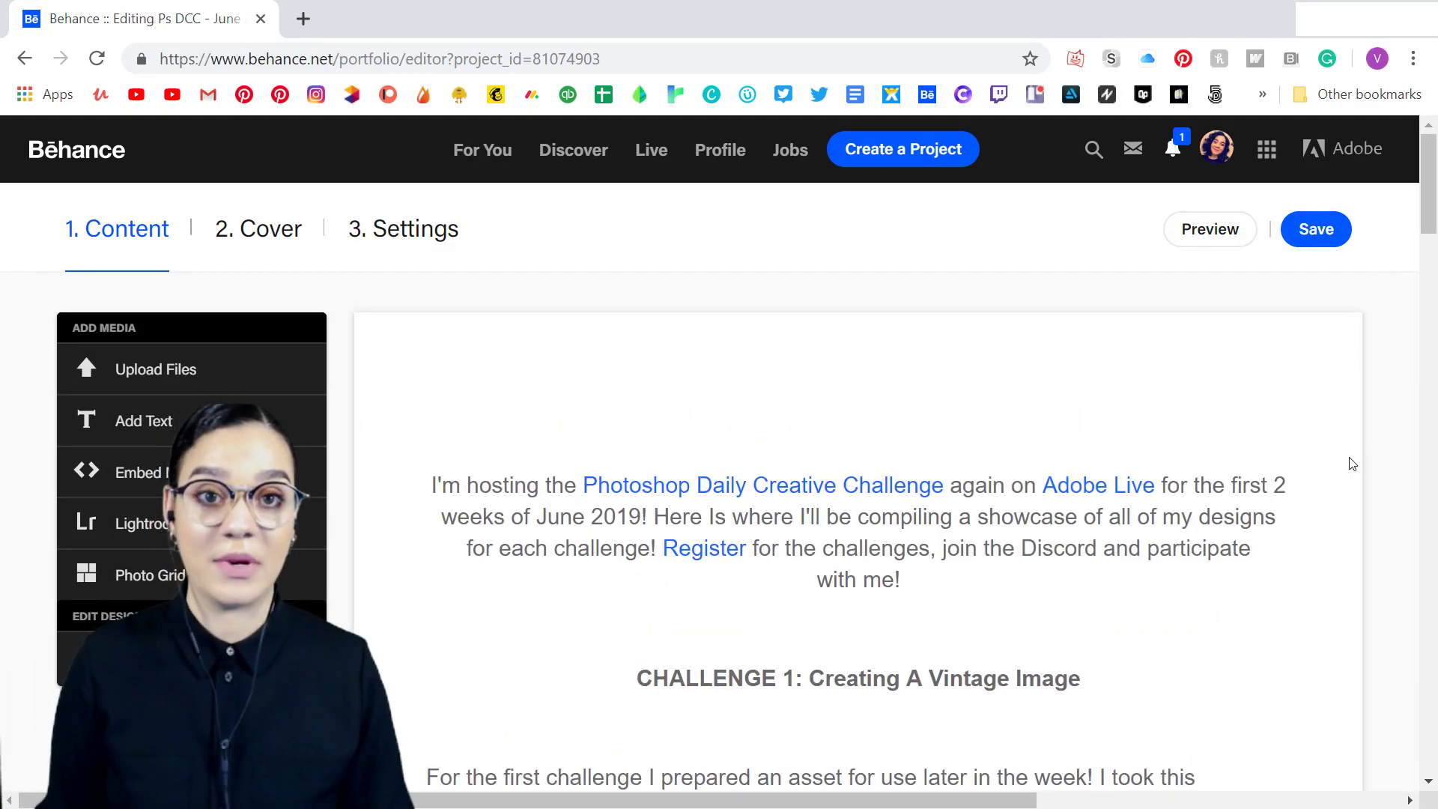
scroll(1284, 482, down, 9)
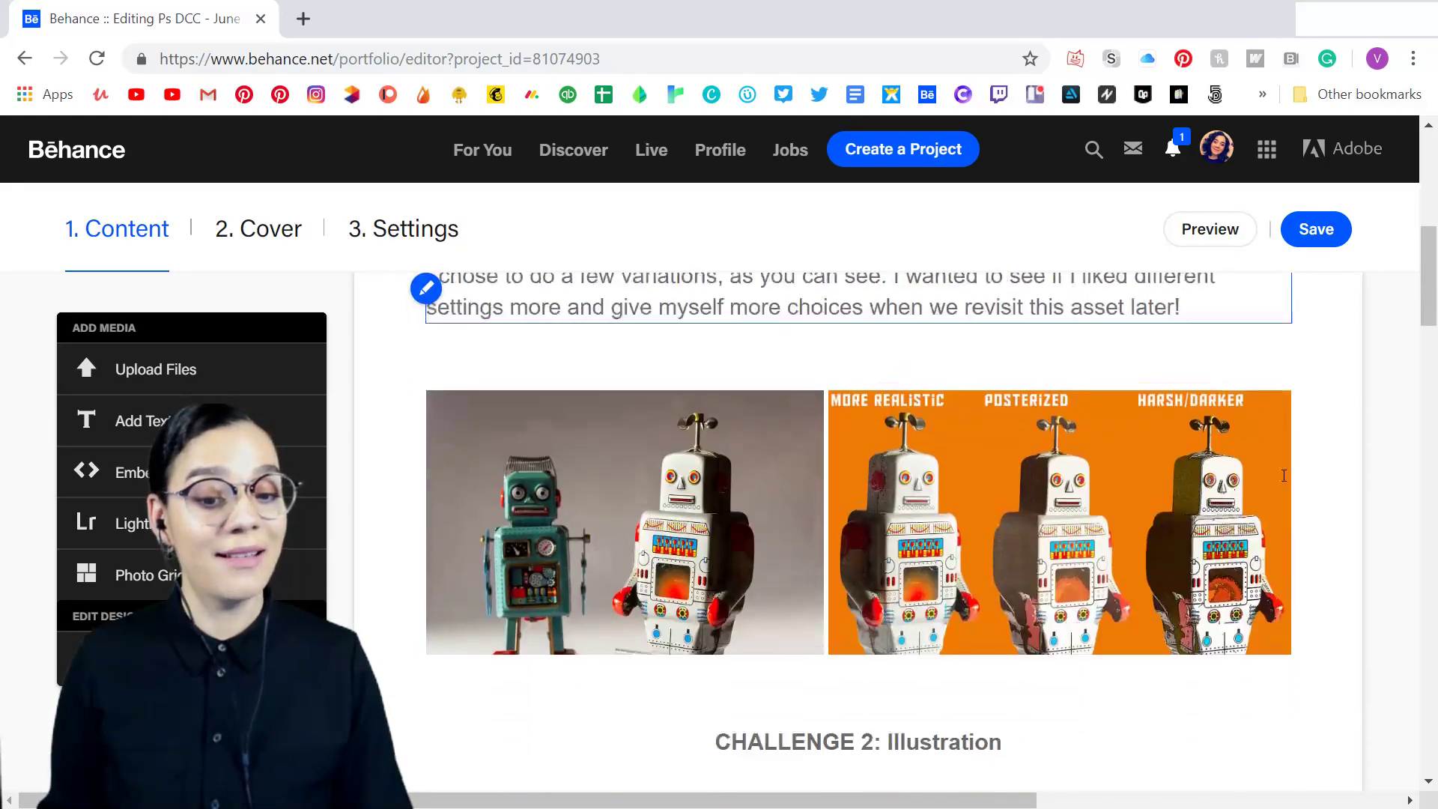
scroll(1284, 482, down, 12)
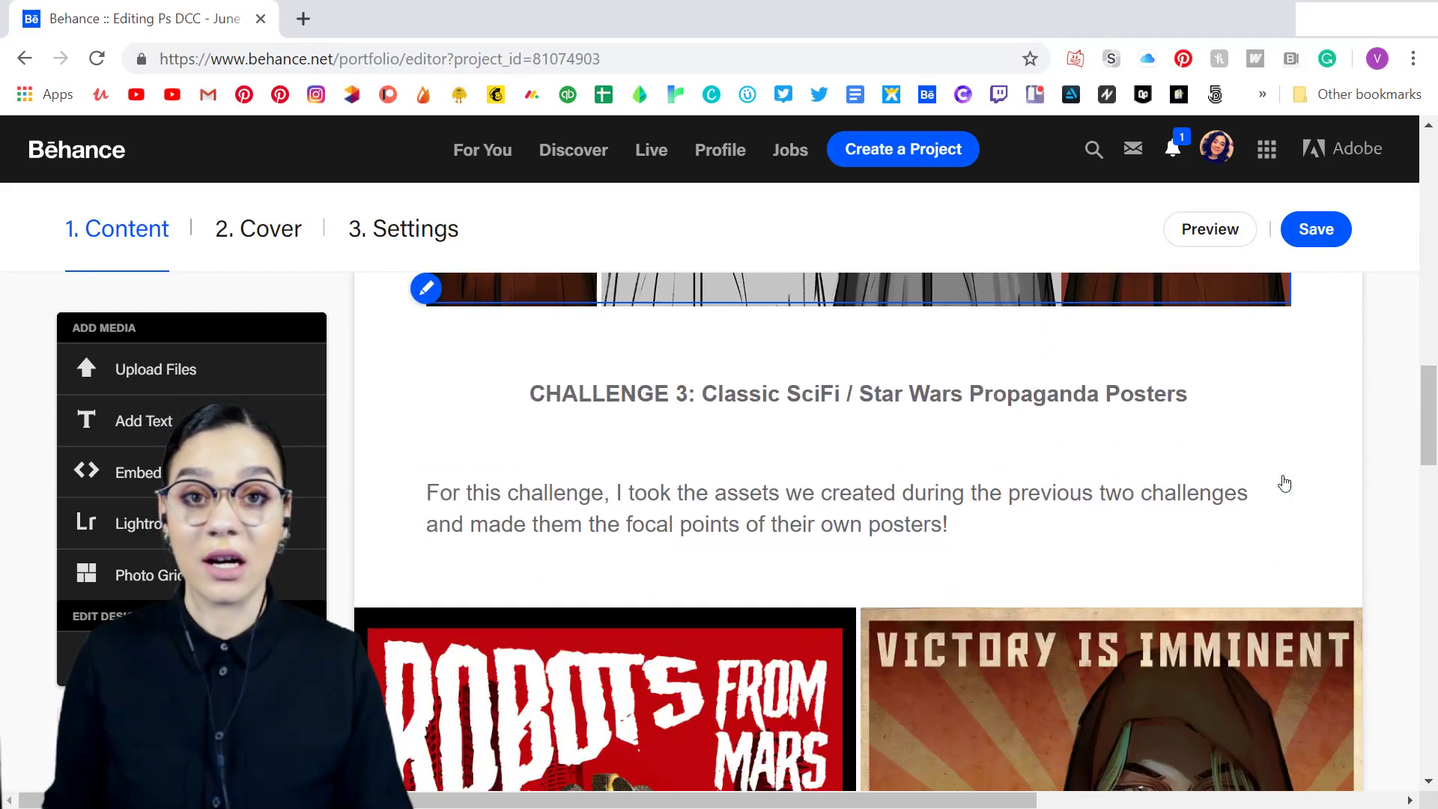
scroll(1284, 482, down, 14)
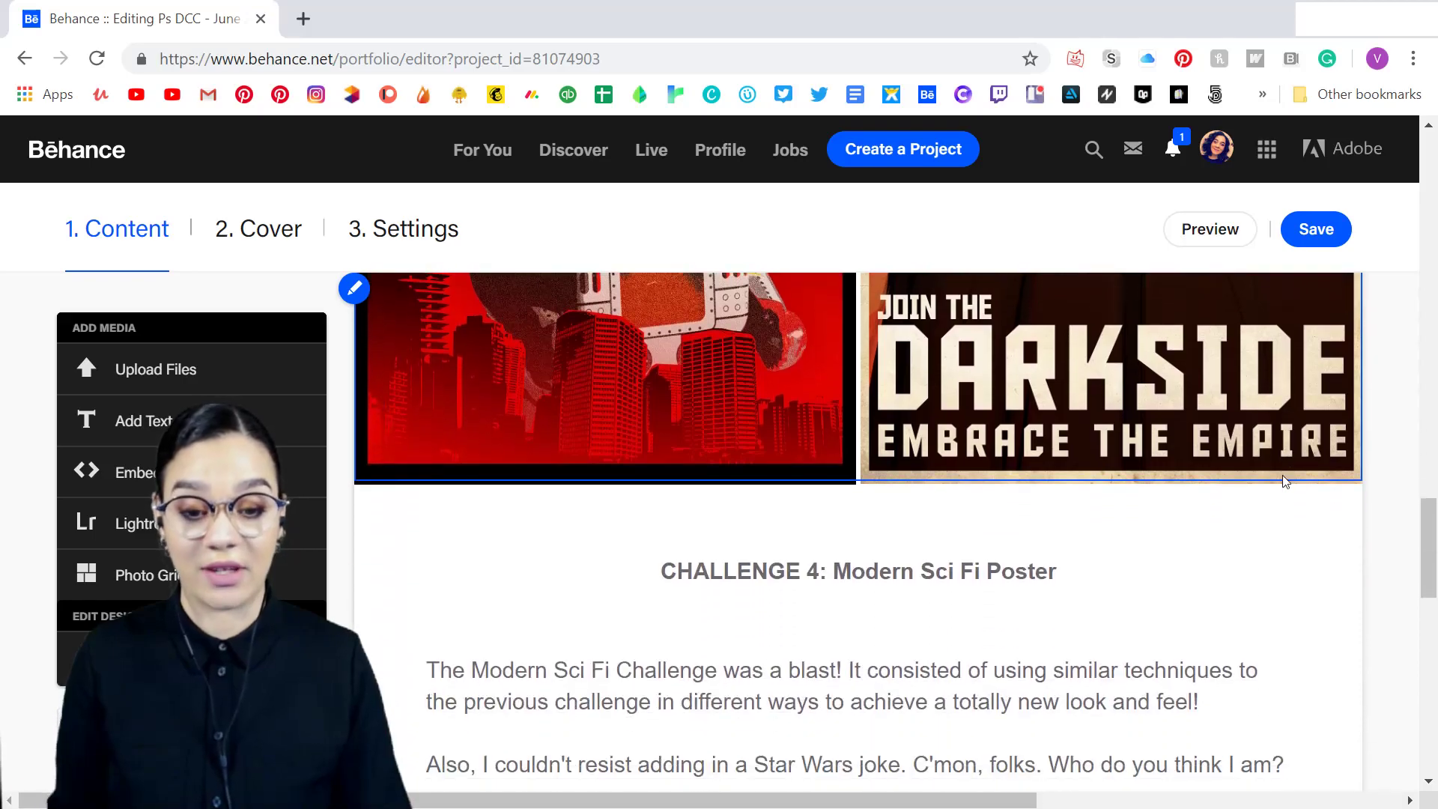
scroll(1284, 482, down, 10)
scroll(1284, 482, up, 20)
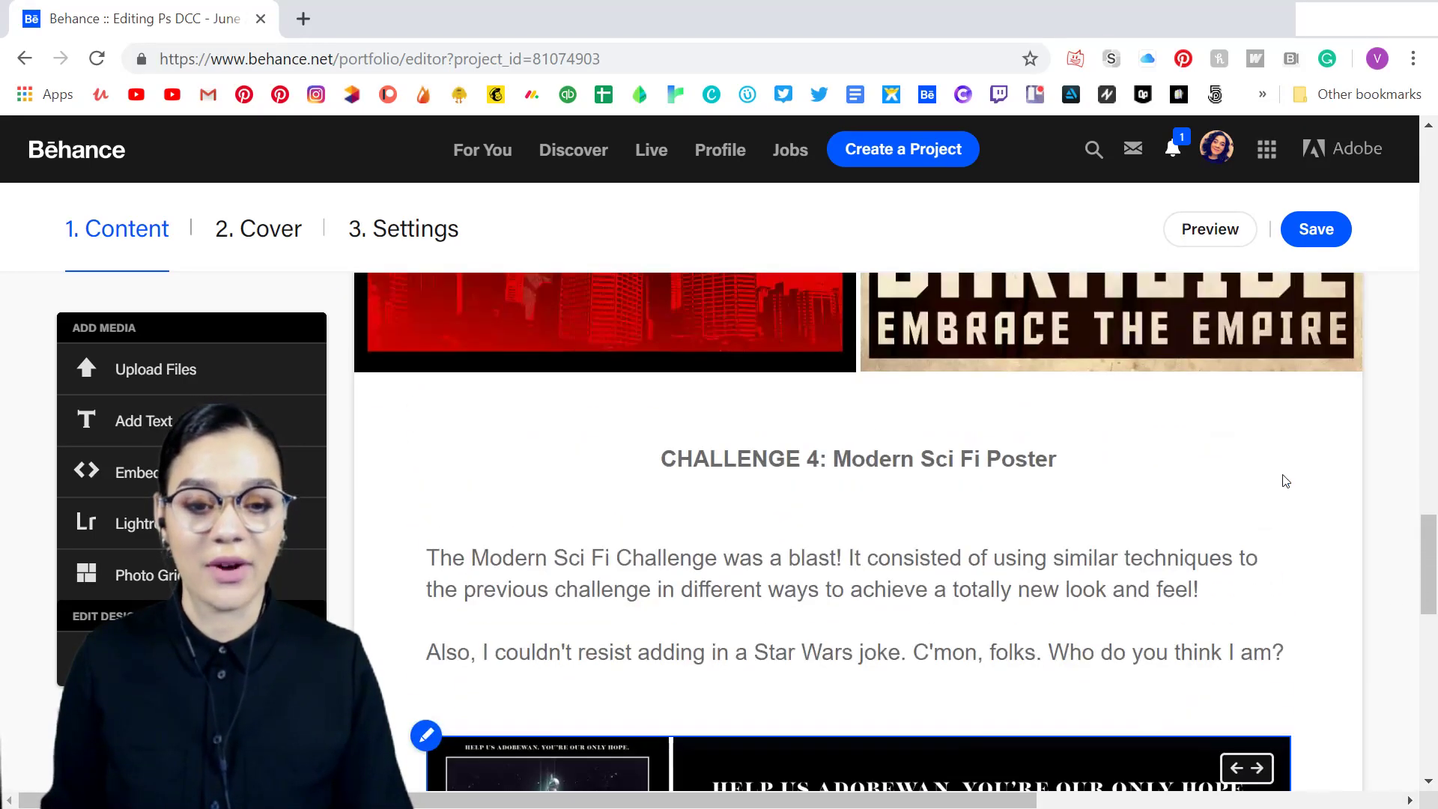
scroll(1284, 482, up, 14)
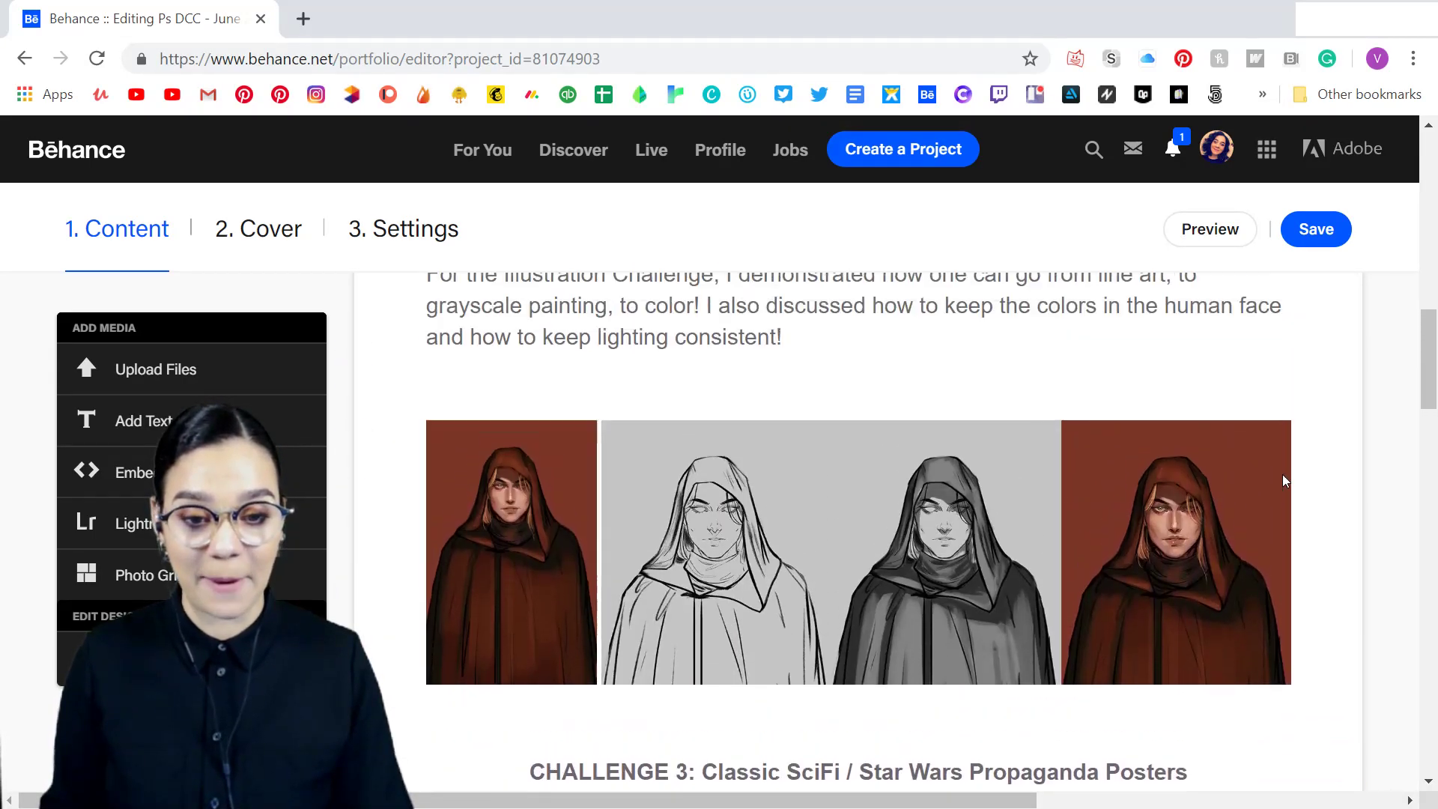
scroll(1284, 482, up, 8)
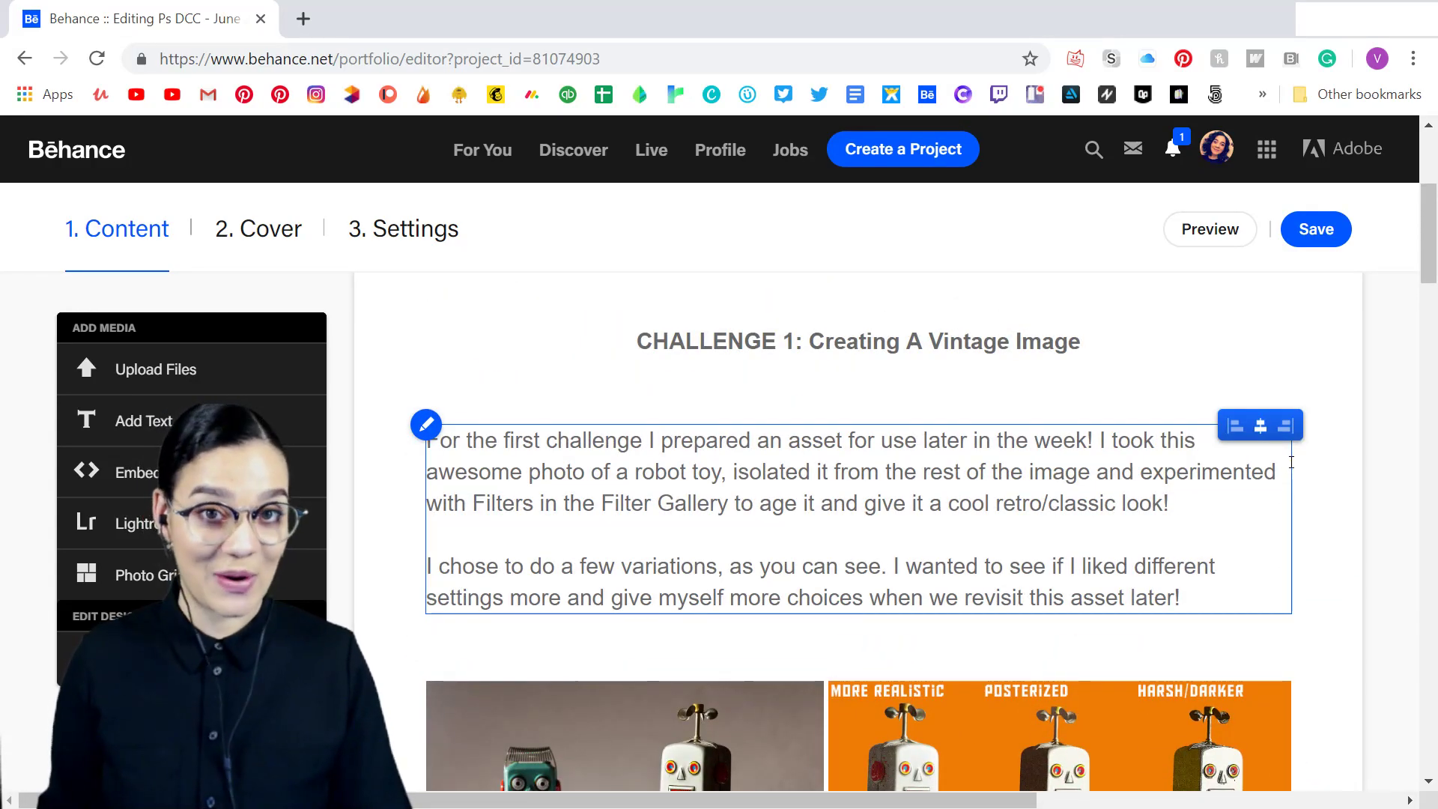
scroll(1291, 461, down, 20)
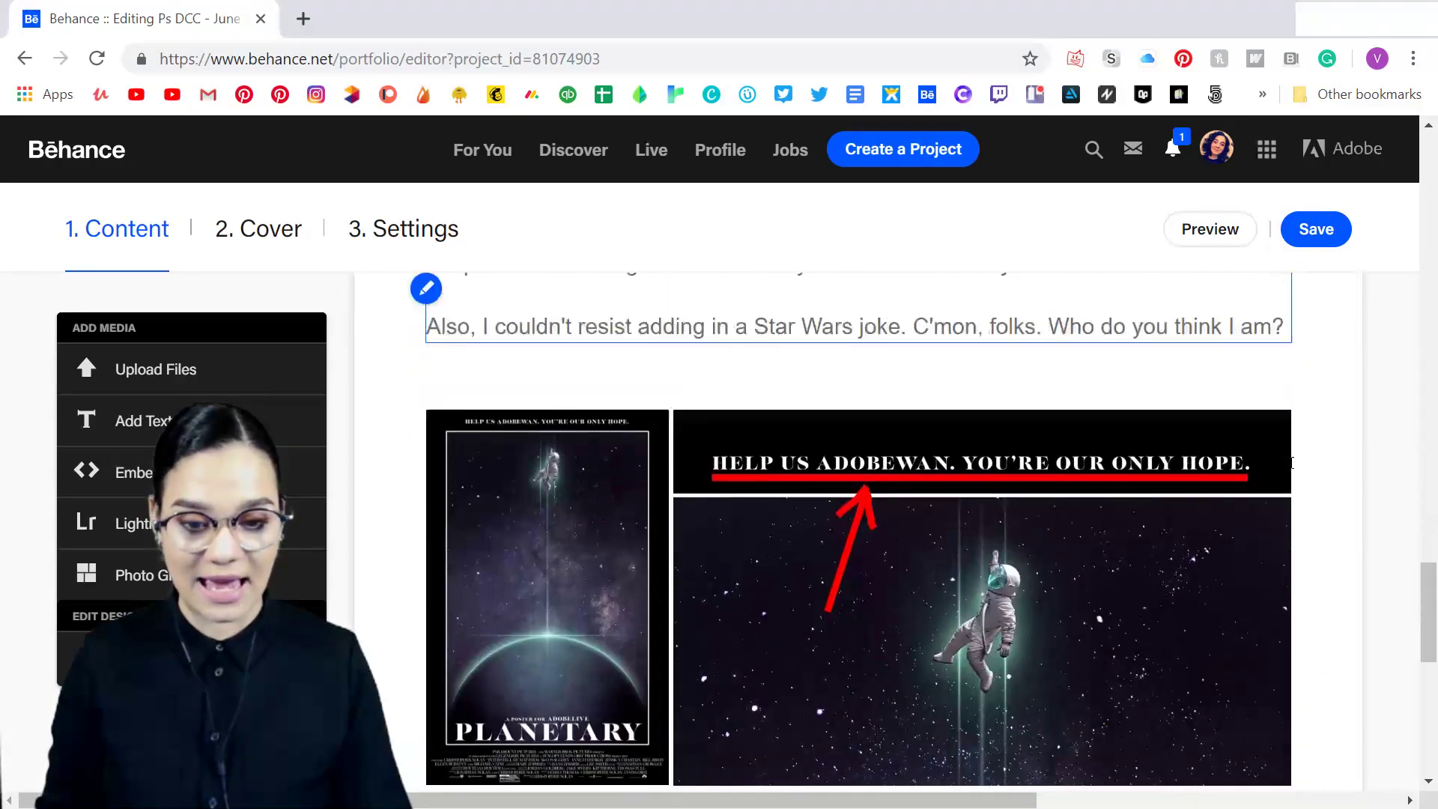
Start editing the CHALLENGE 5 heading at the end of its text, after the colon.
scroll(1291, 464, down, 6)
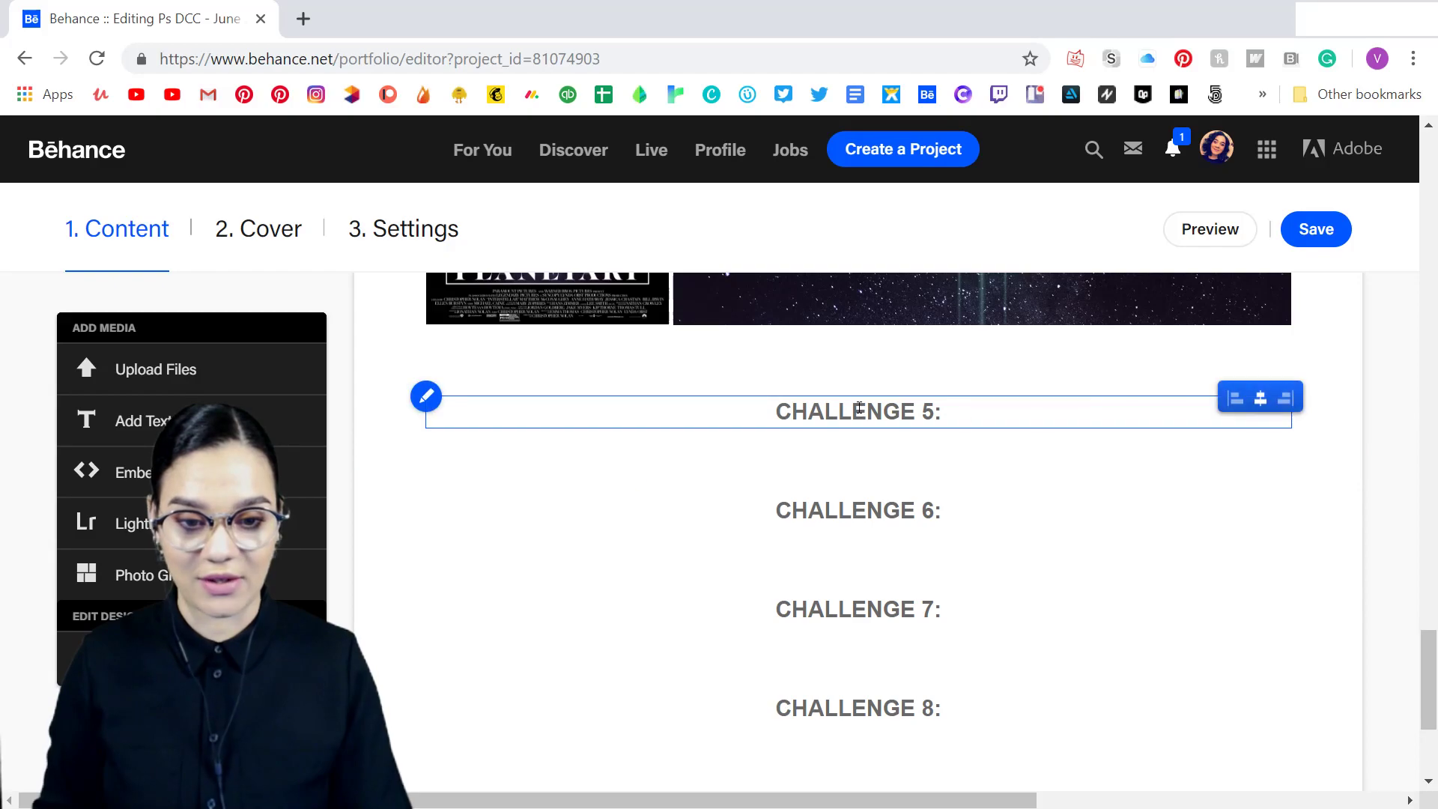
click(948, 416)
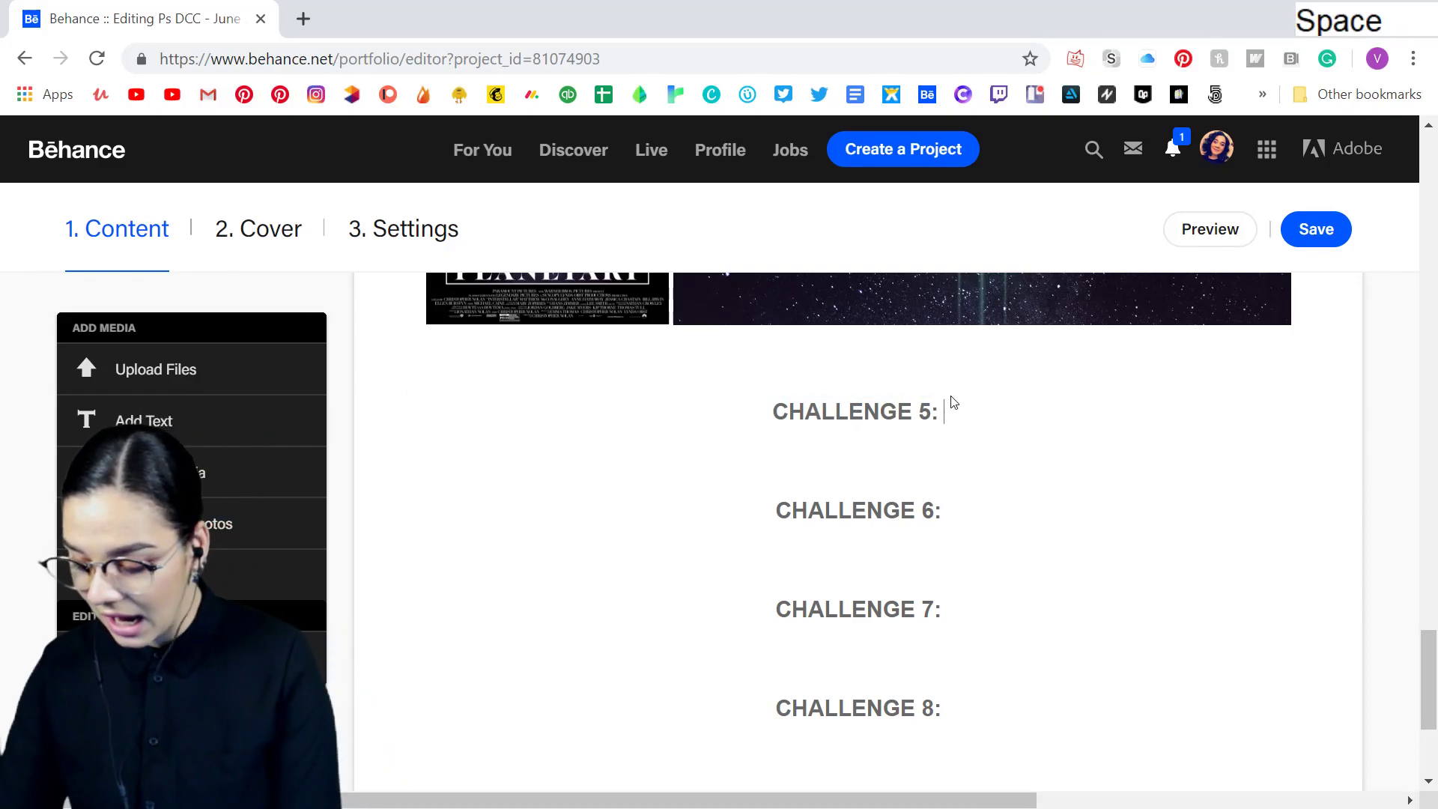
text(gL)
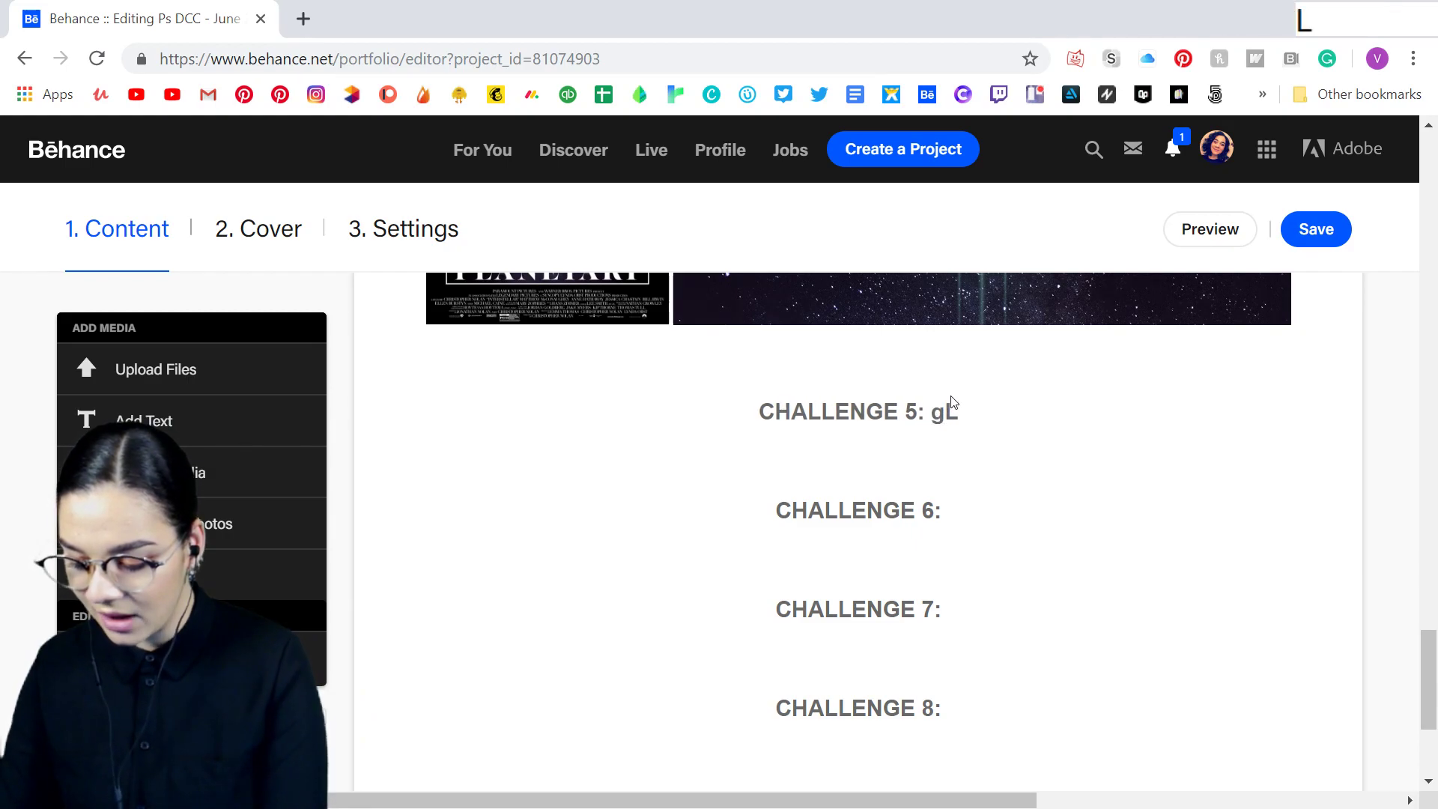
text(ITVHY pOR)
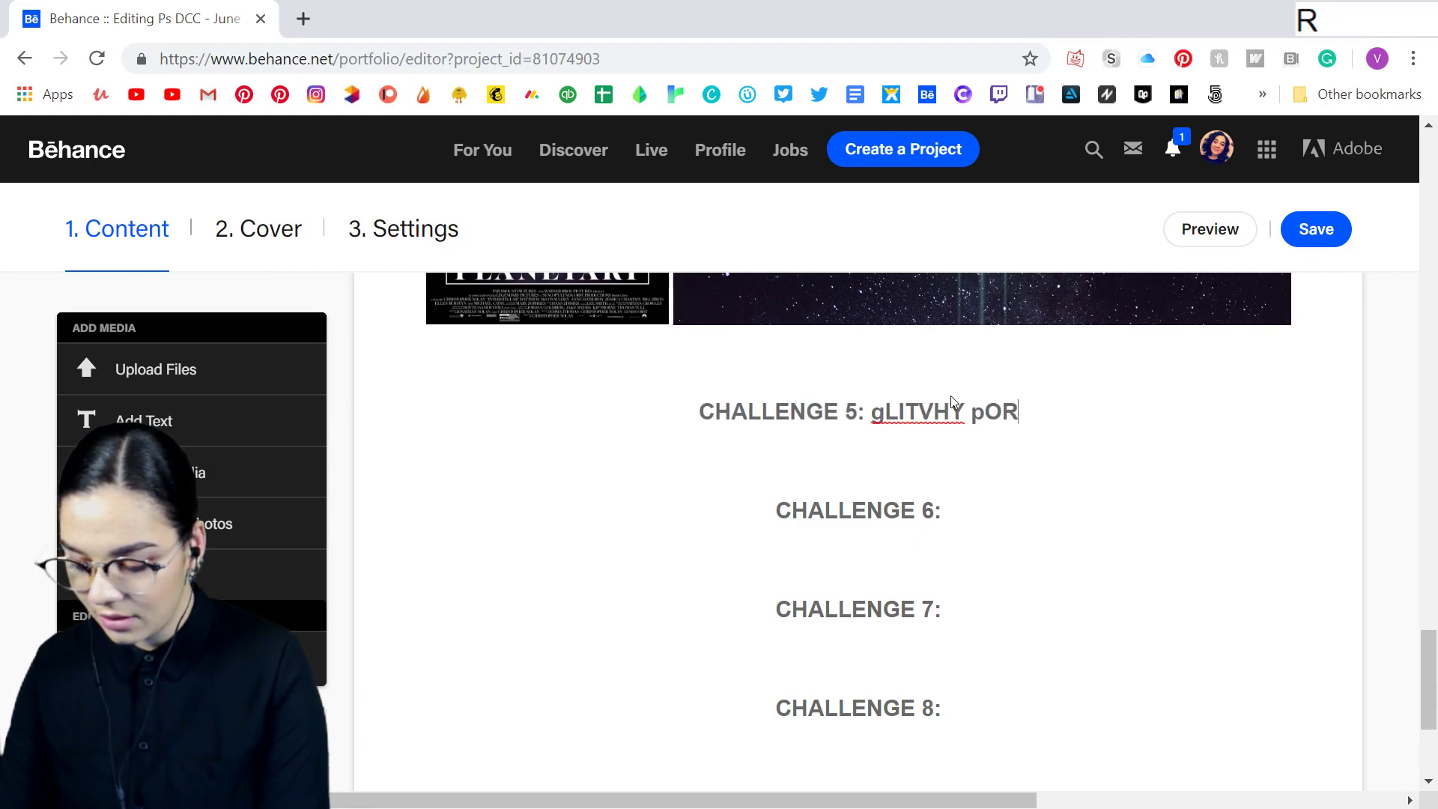
text(TRAIT)
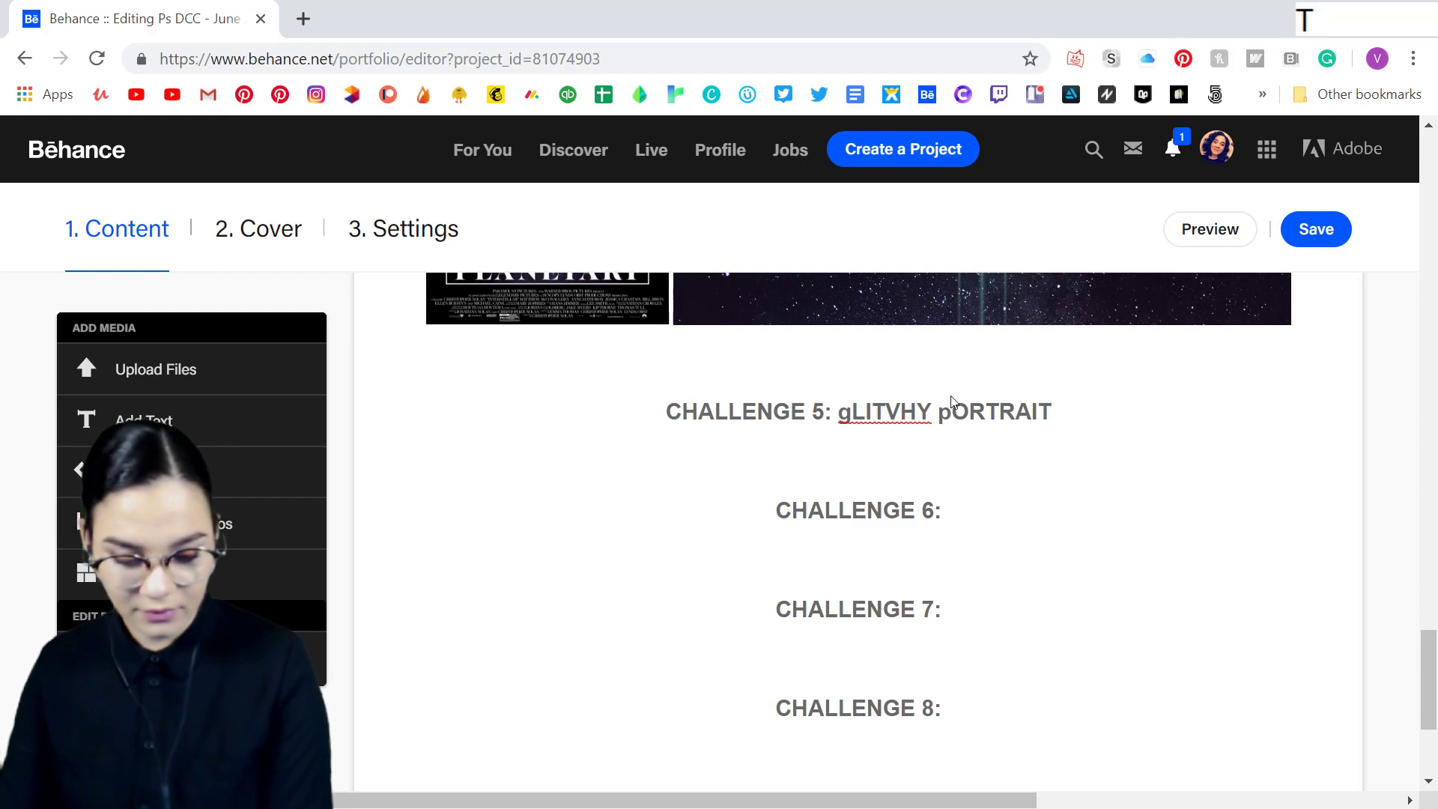
key(BackSpace)
key(BackSpace)
key(BackSpace)
key(BackSpace)
key(BackSpace)
key(BackSpace)
key(BackSpace)
key(BackSpace)
key(BackSpace)
key(BackSpace)
key(BackSpace)
key(BackSpace)
key(BackSpace)
key(BackSpace)
key(BackSpace)
key(BackSpace)
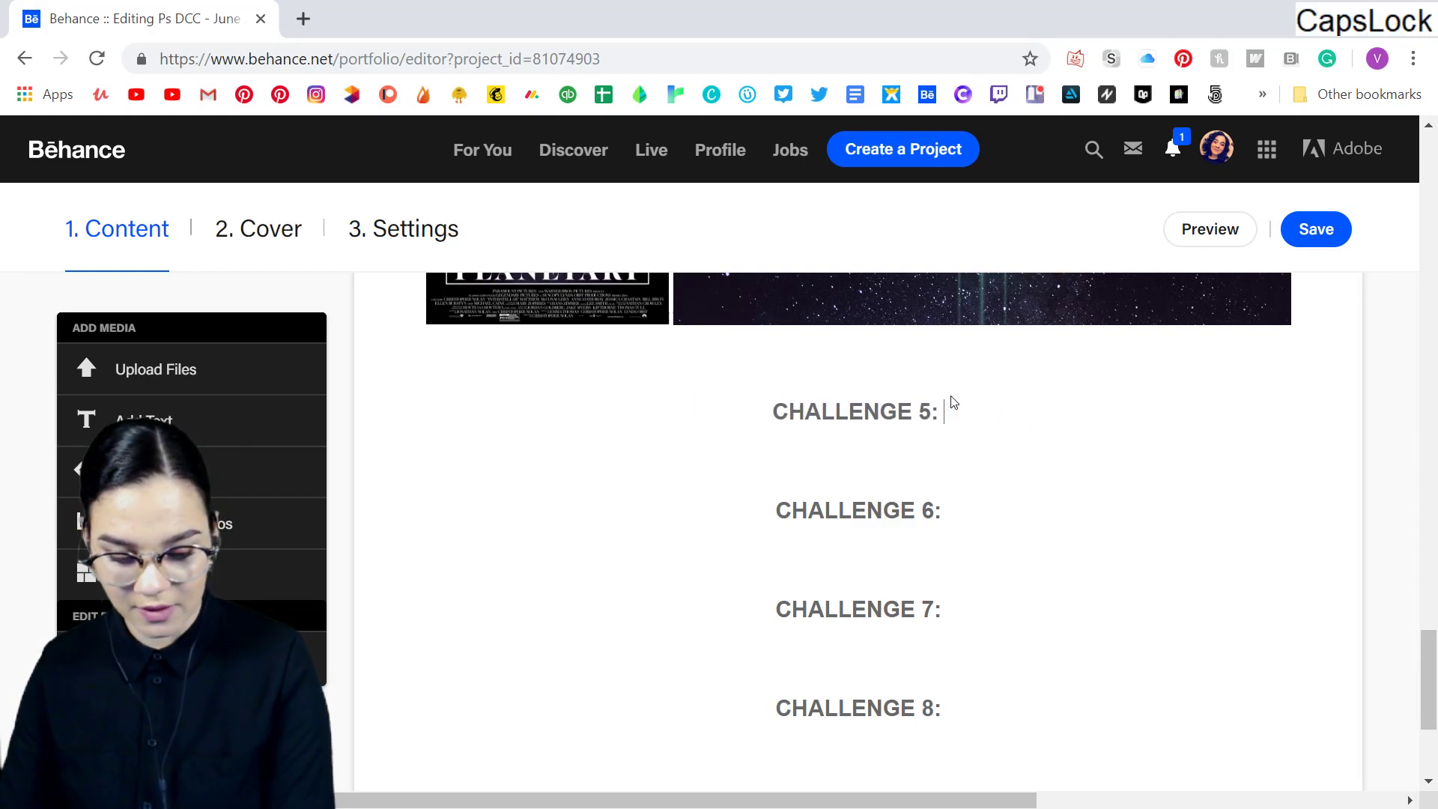
Complete the CHALLENGE 5 heading with "Glitchy Portrait" and insert a text block beneath it reading "Here is my Challenge 5 entry!".
key(Caps_Lock)
text(Glitchy Portrait)
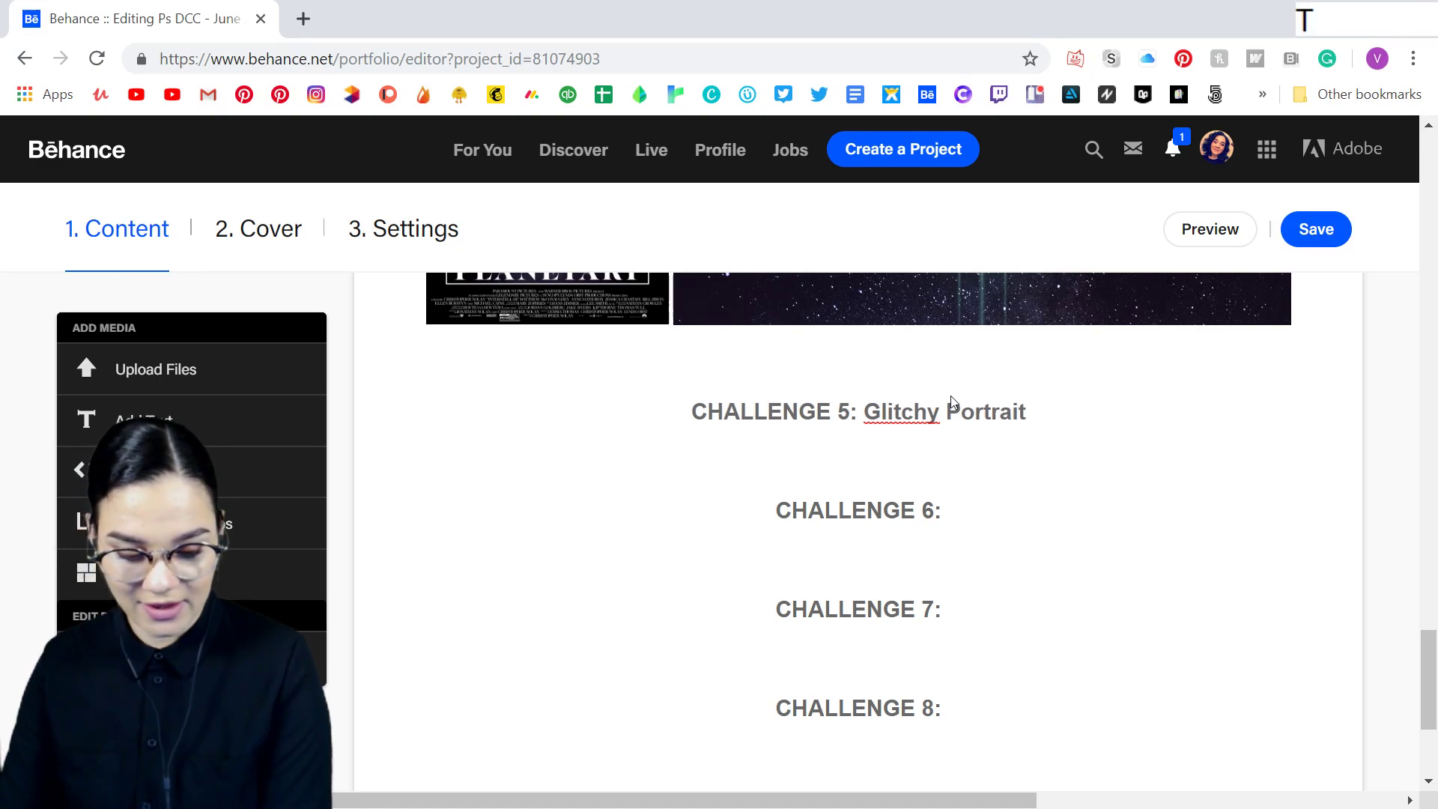
mouse_move(792, 450)
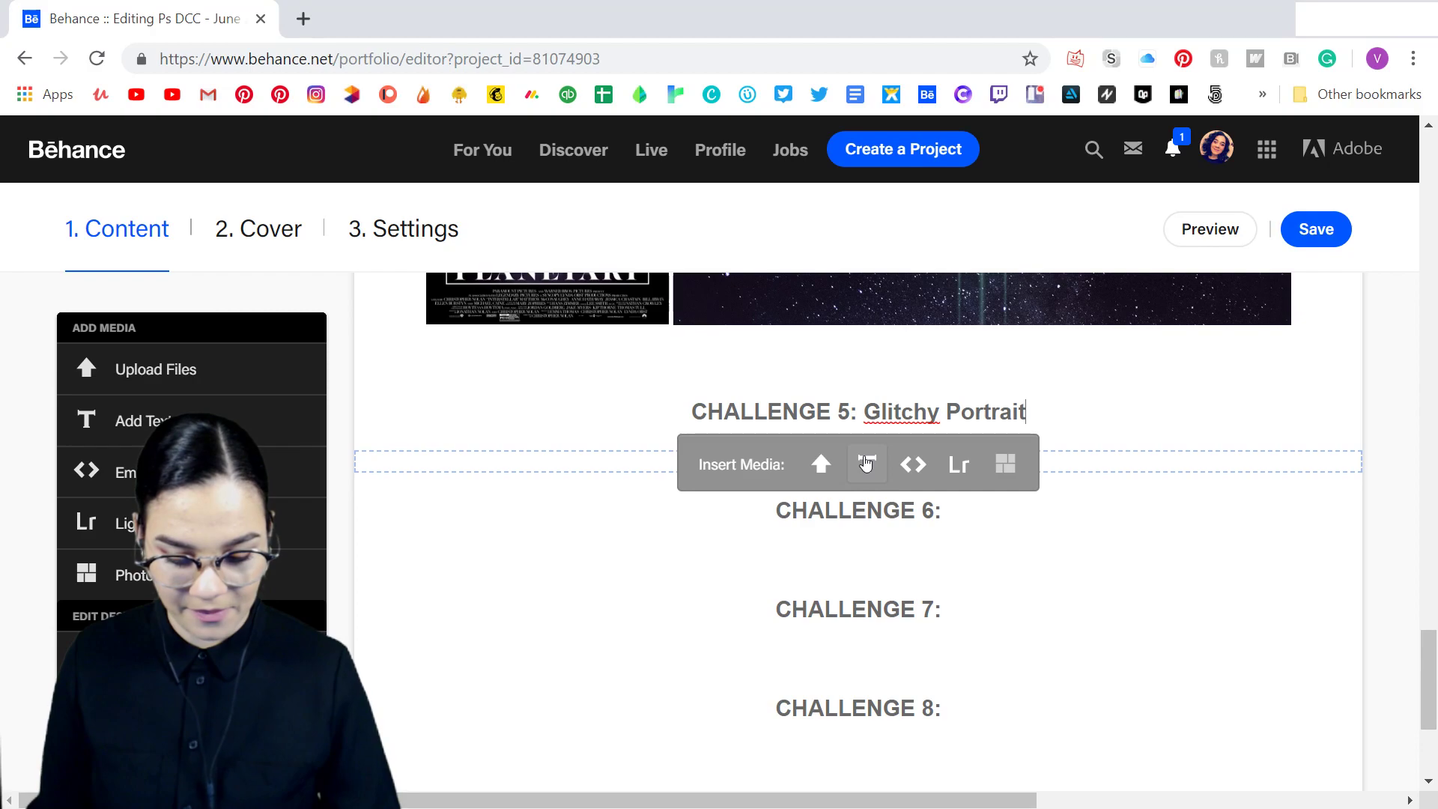
click(869, 464)
scroll(868, 458, down, 1)
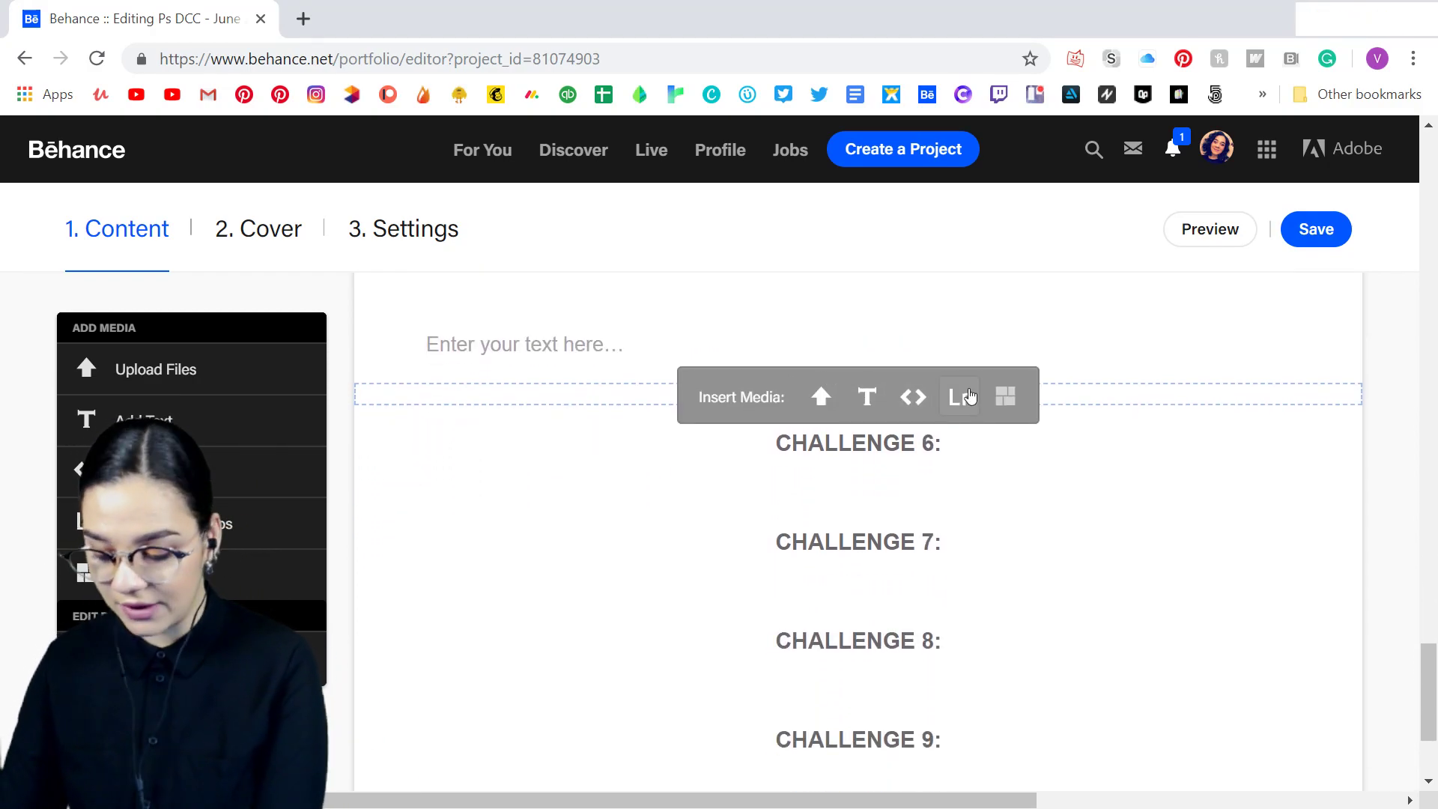
text(Here is my C)
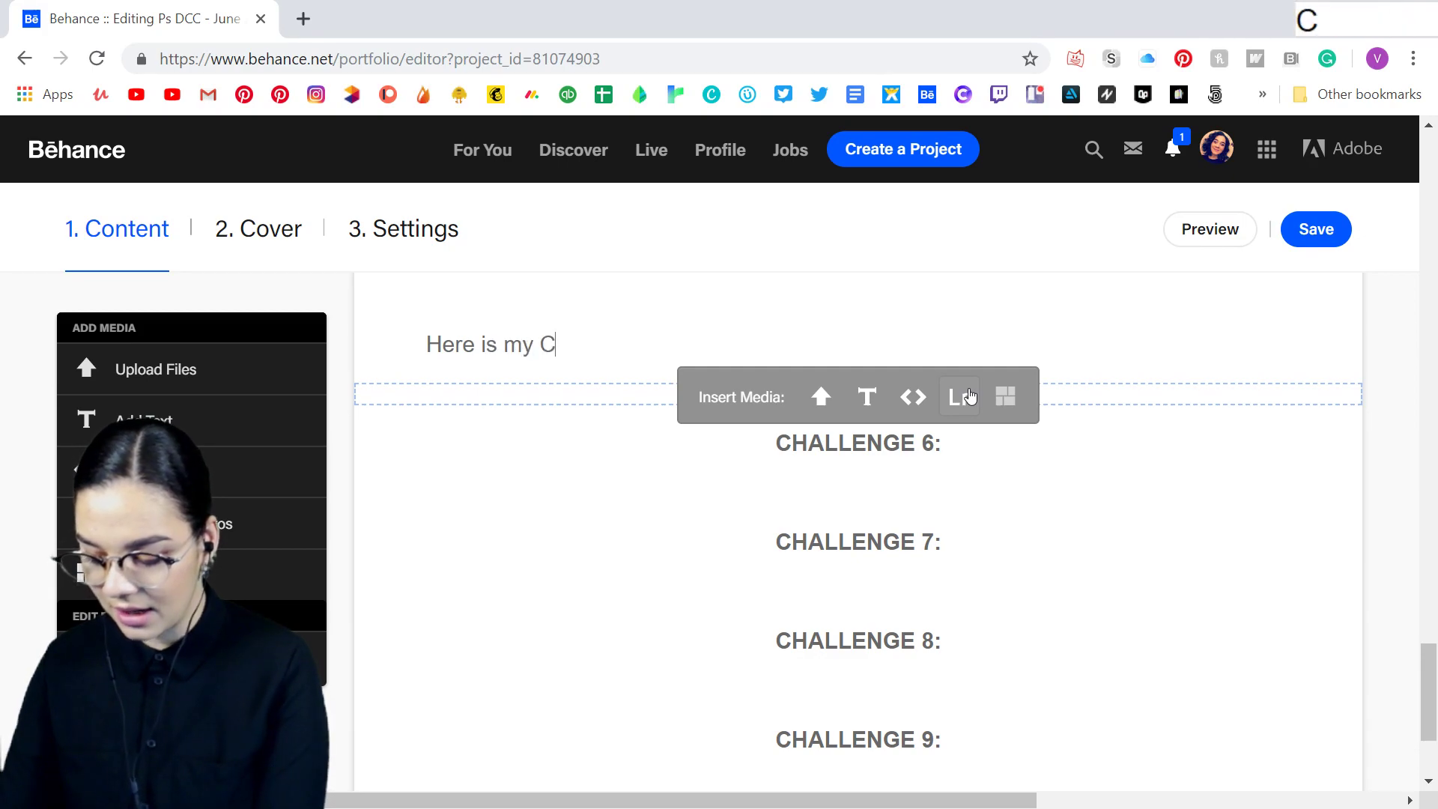
text(hallenge 5 entry)
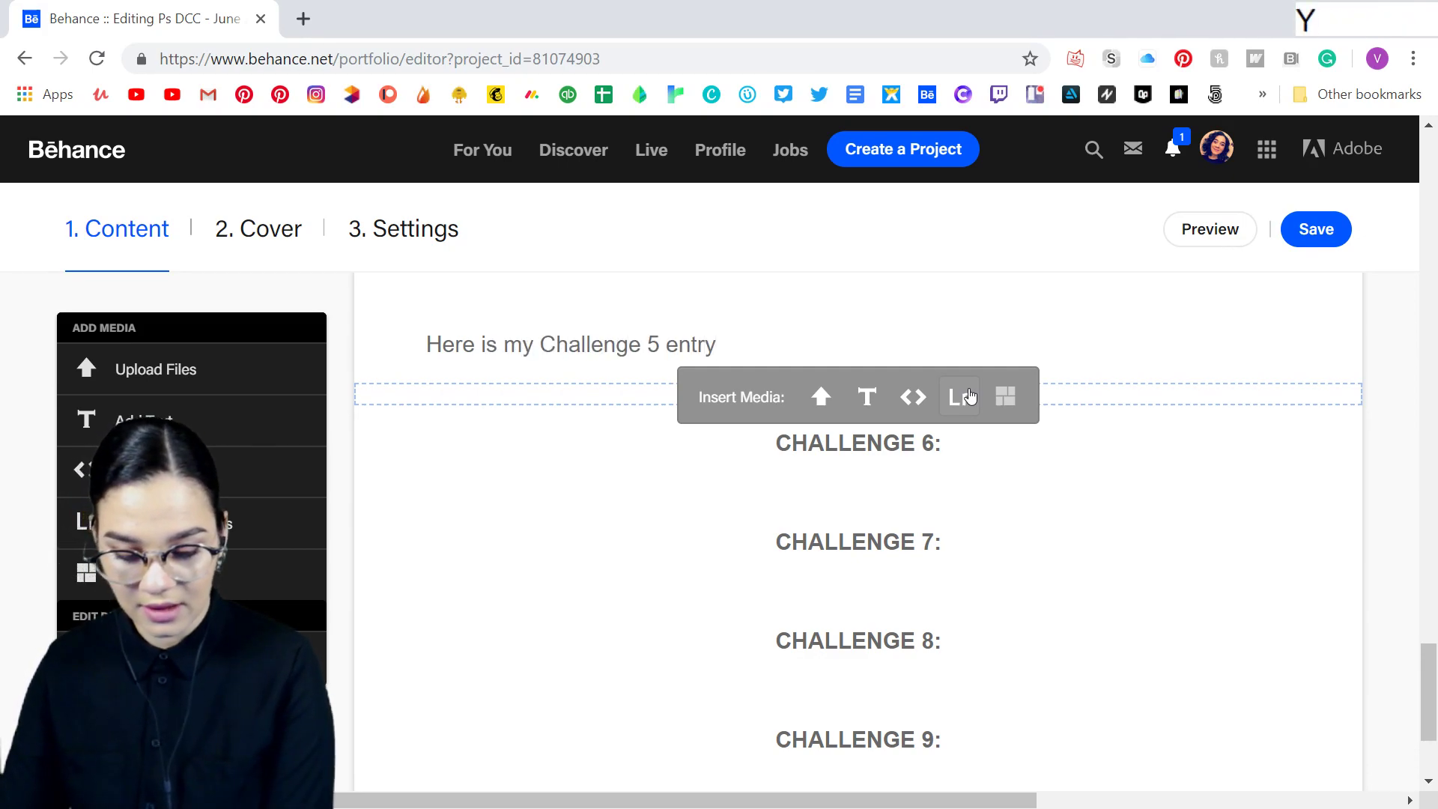
text(!)
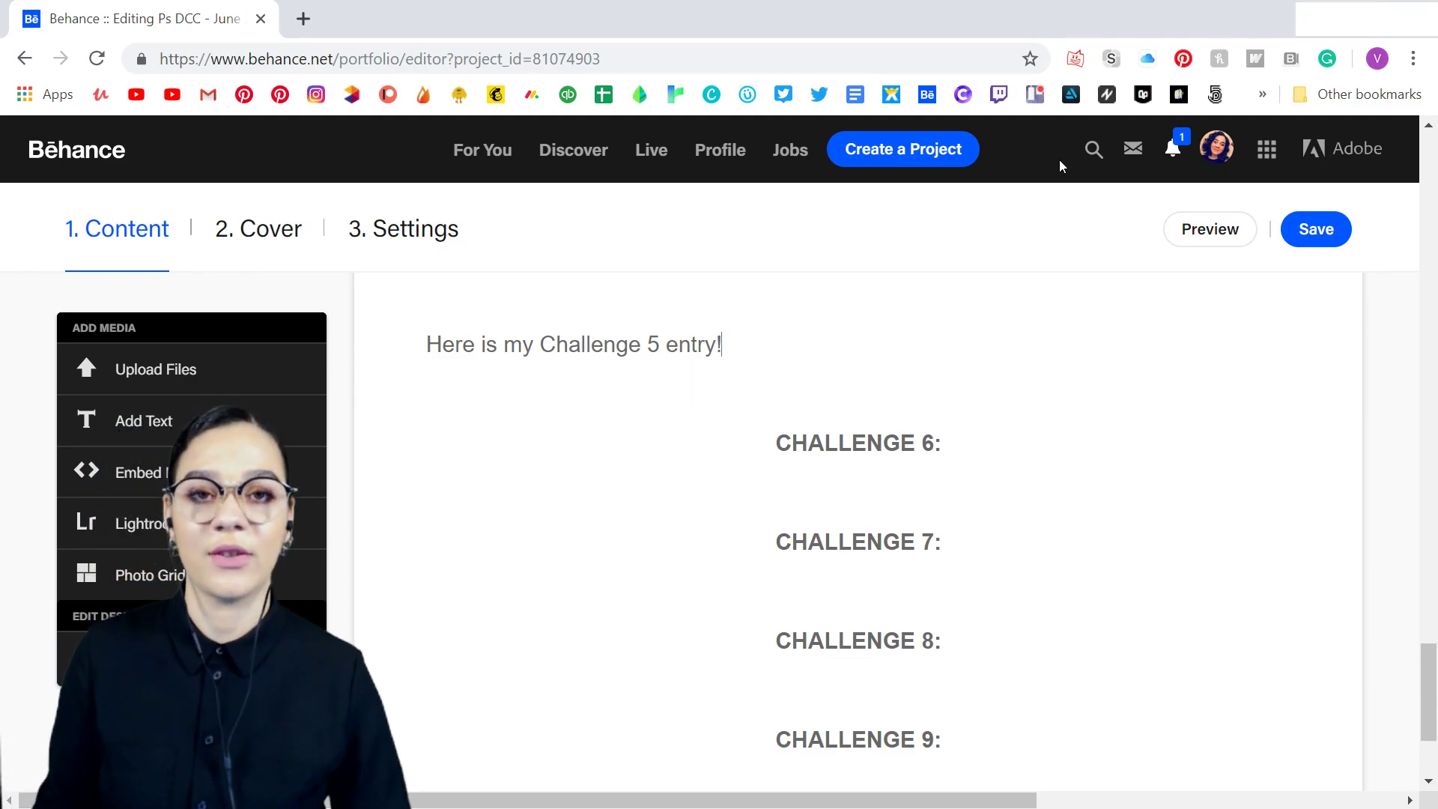
scroll(1039, 424, up, 10)
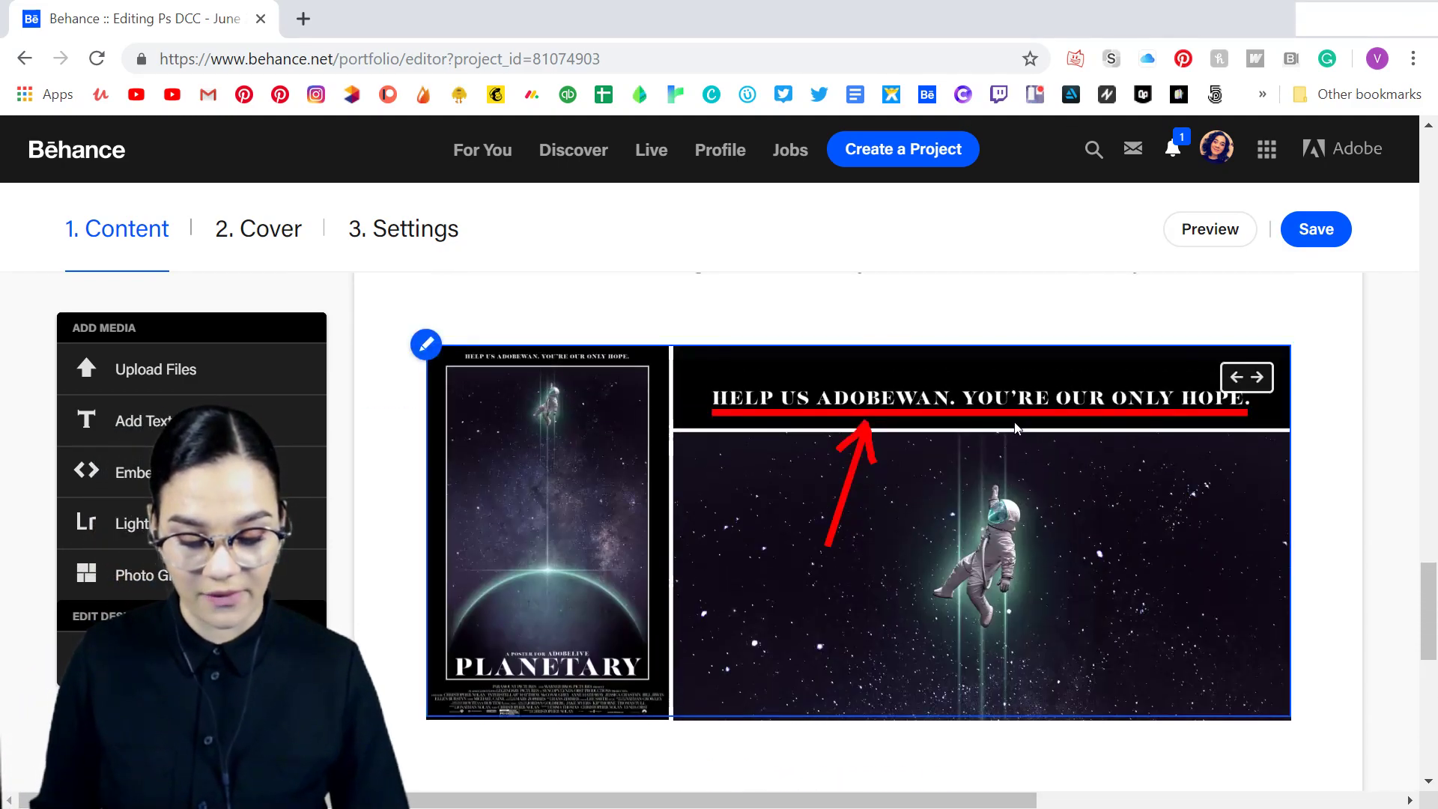
scroll(895, 448, up, 15)
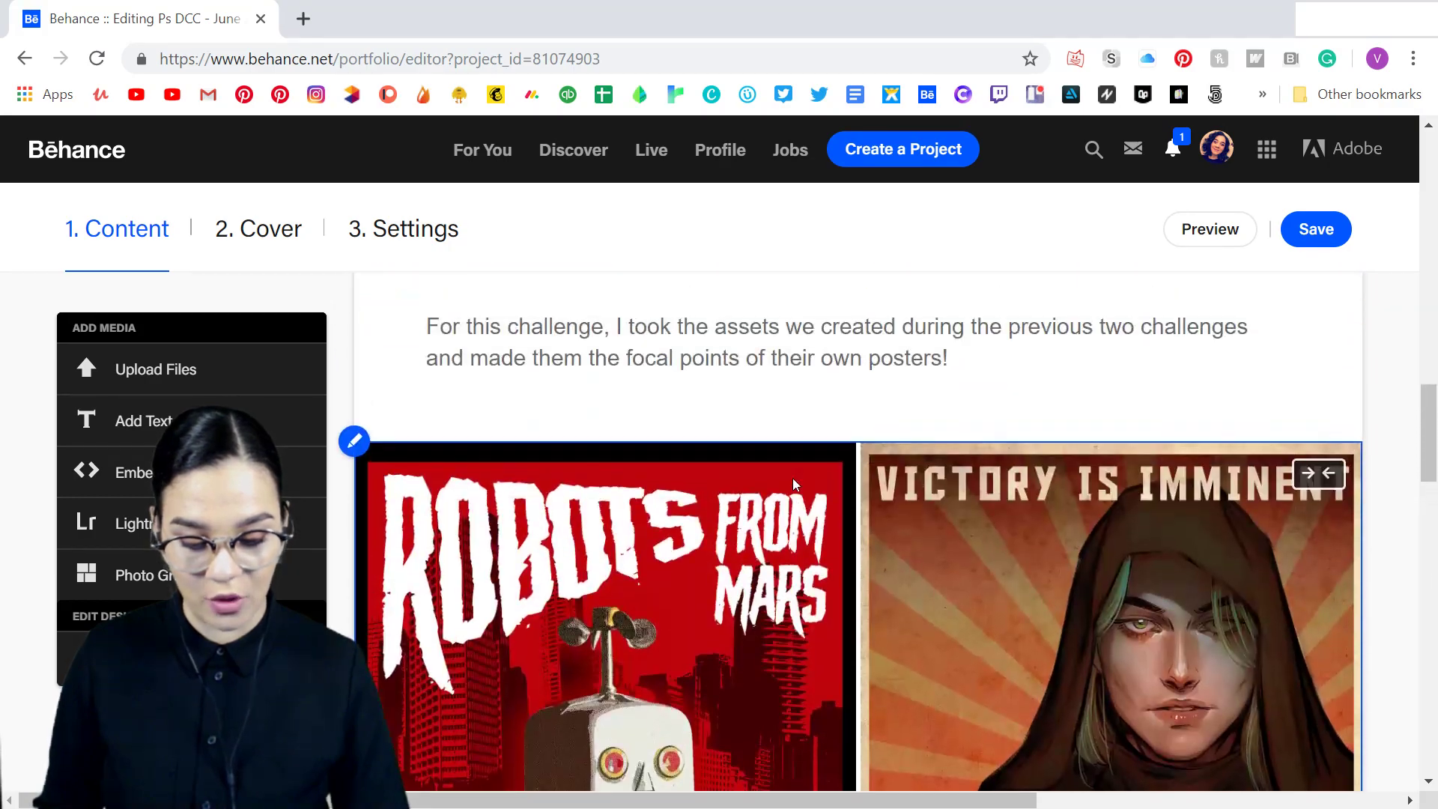
scroll(824, 449, up, 2)
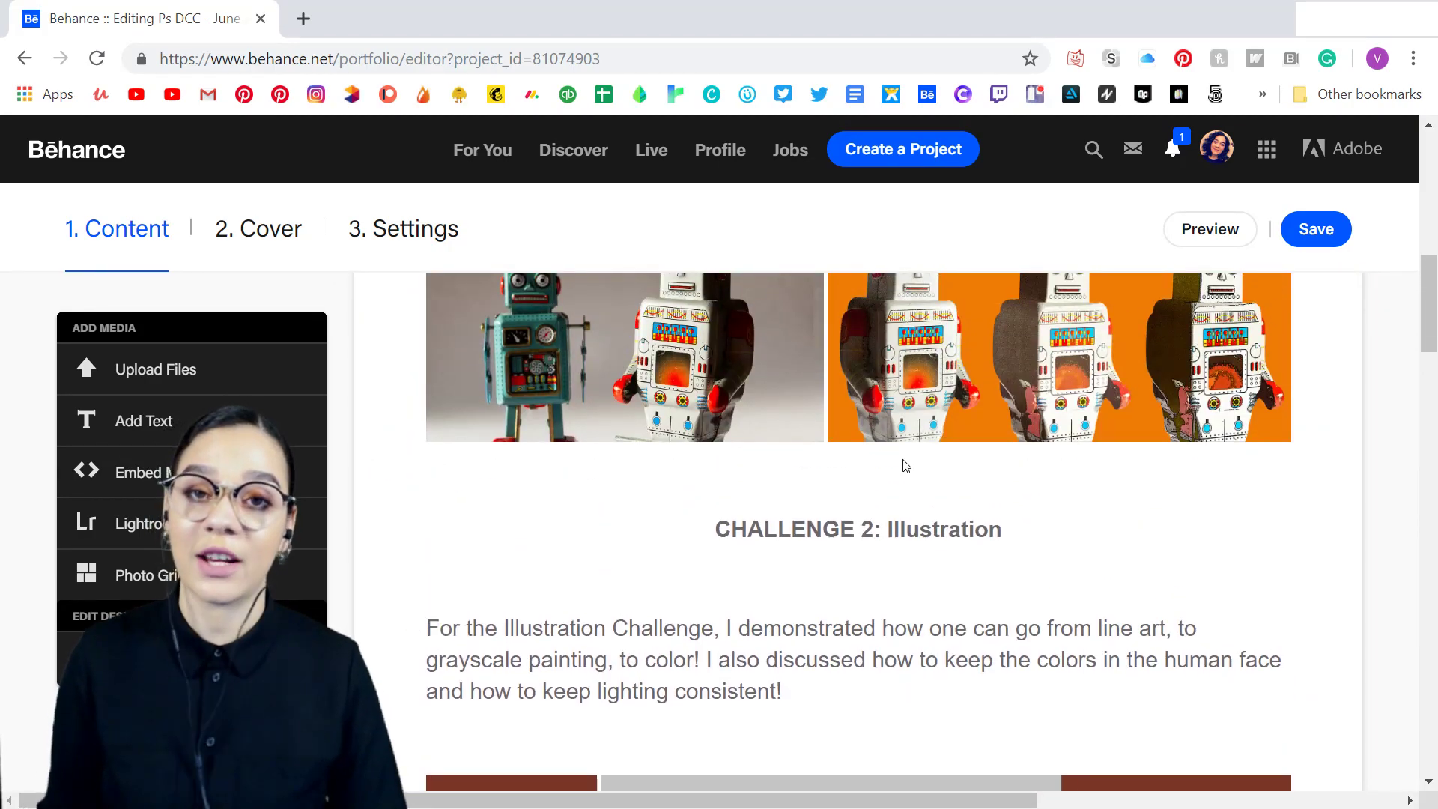
scroll(905, 465, down, 10)
scroll(905, 466, down, 15)
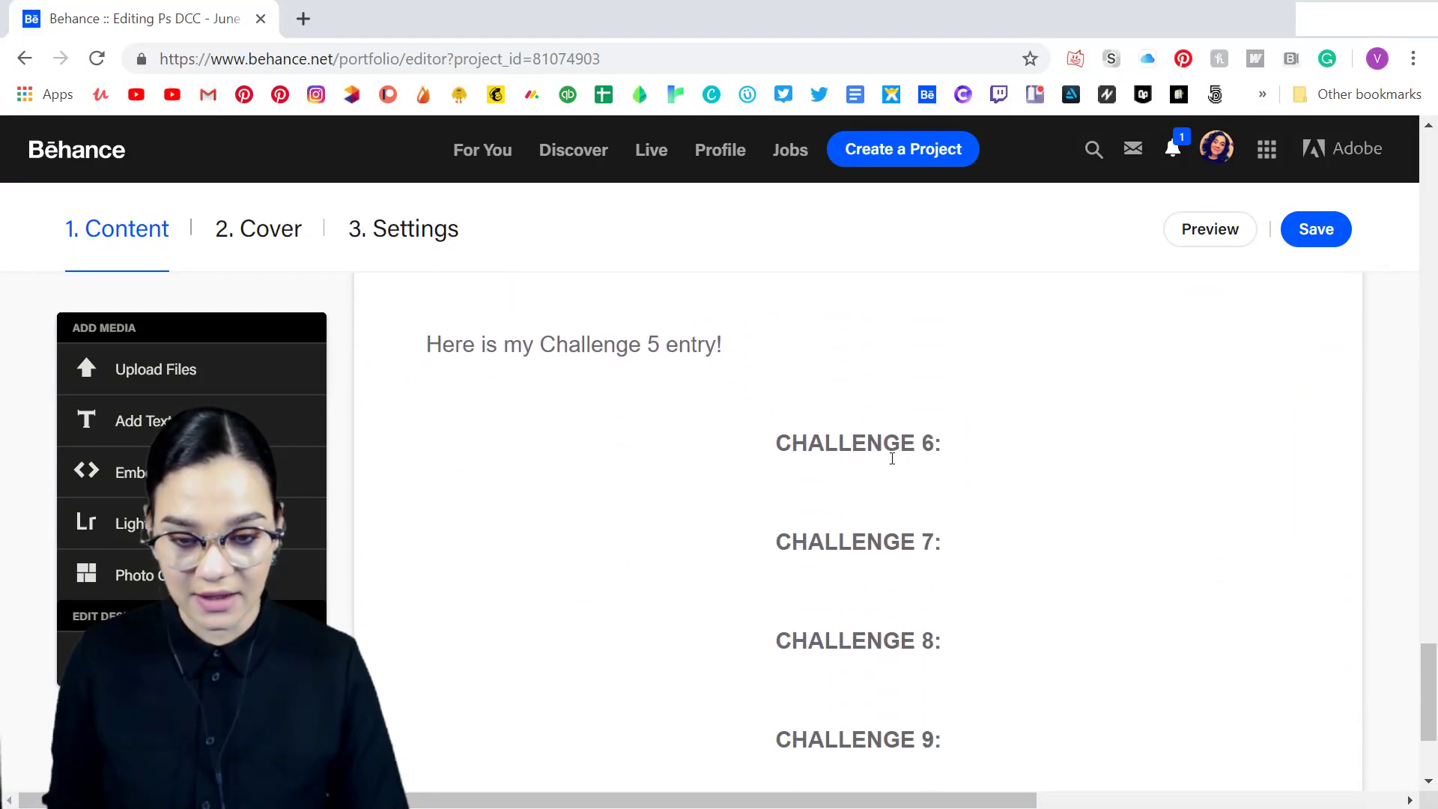
Upload the glitch portrait poster below the Challenge 5 text, narrow it from full width to the page margins, and save the project.
mouse_move(839, 395)
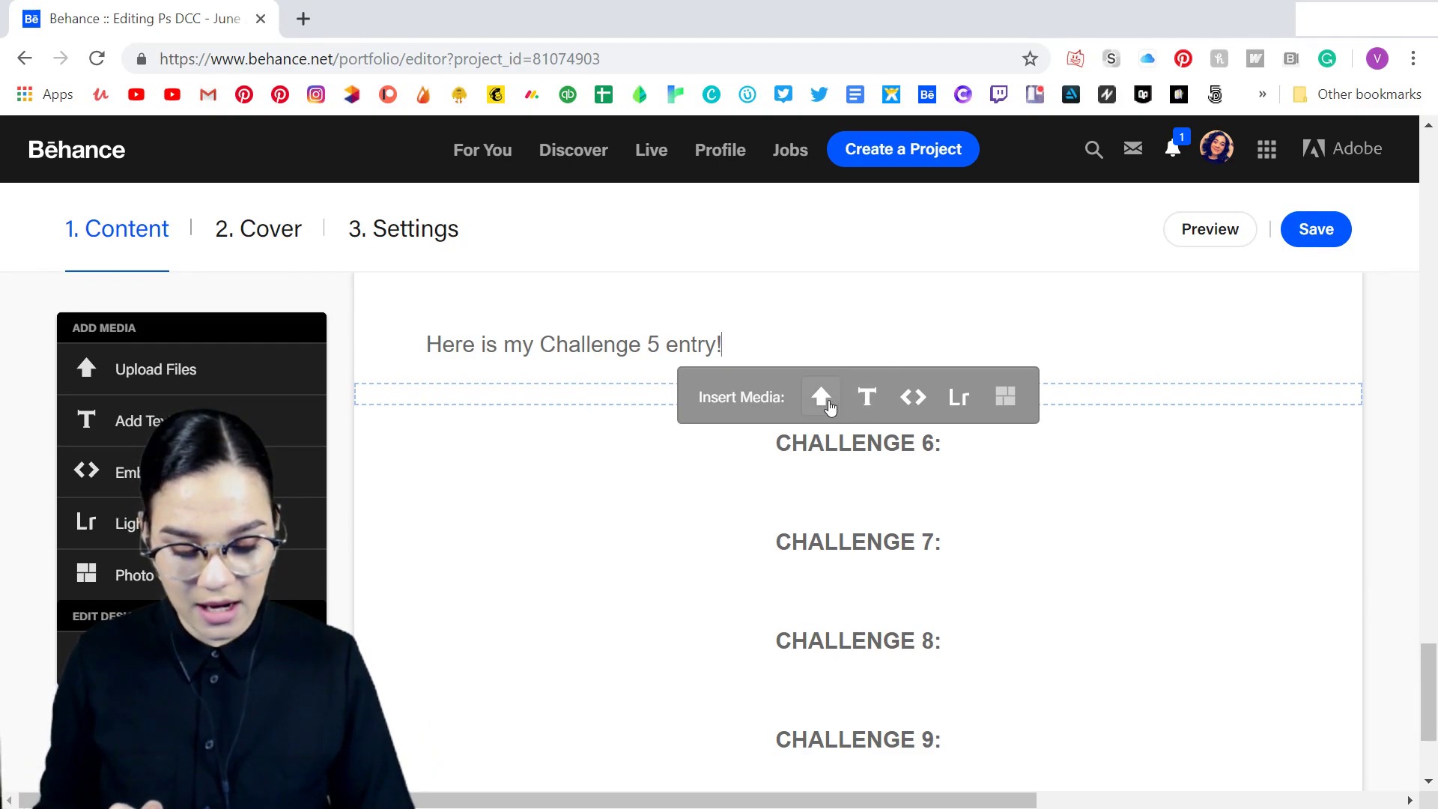
click(821, 399)
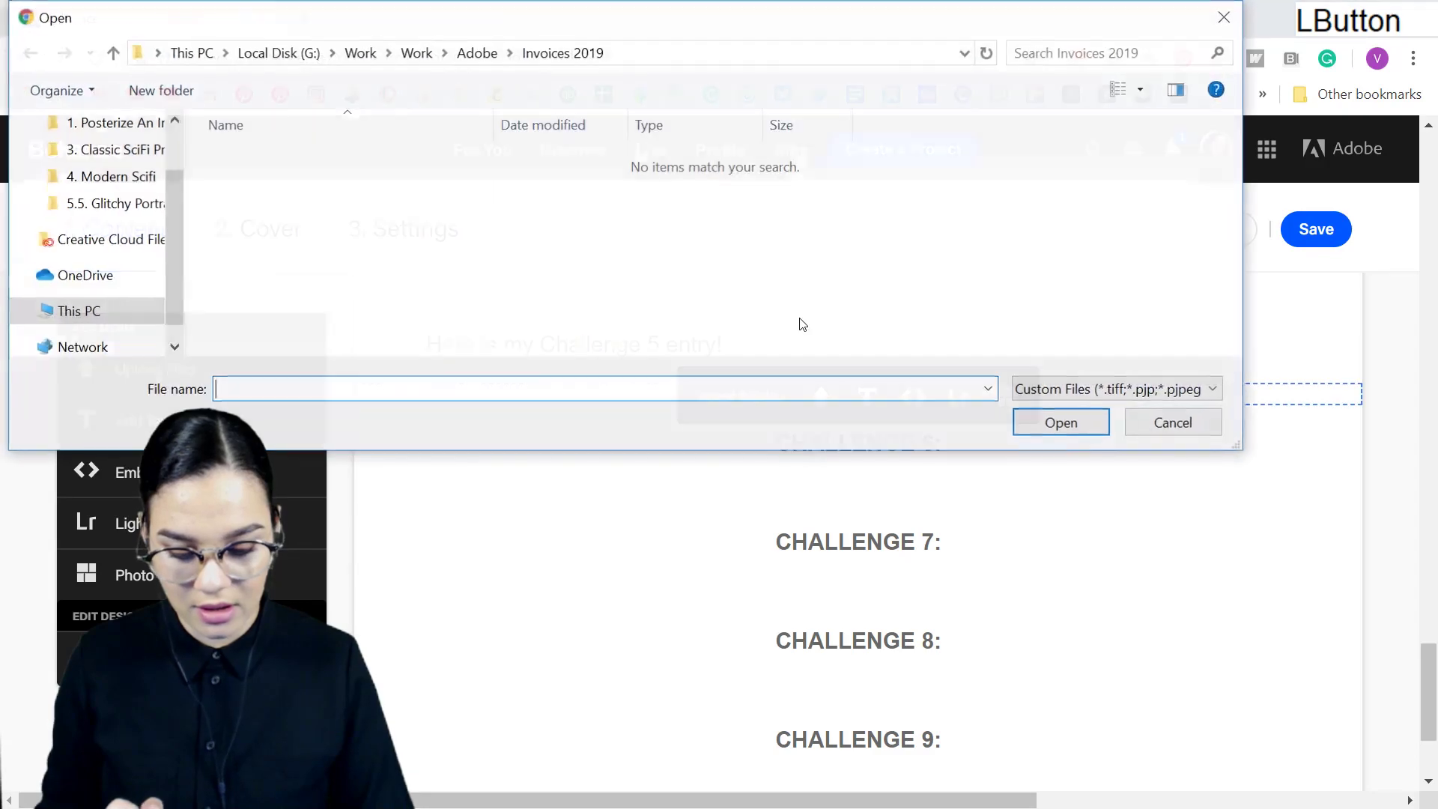
drag(649, 29, 649, 0)
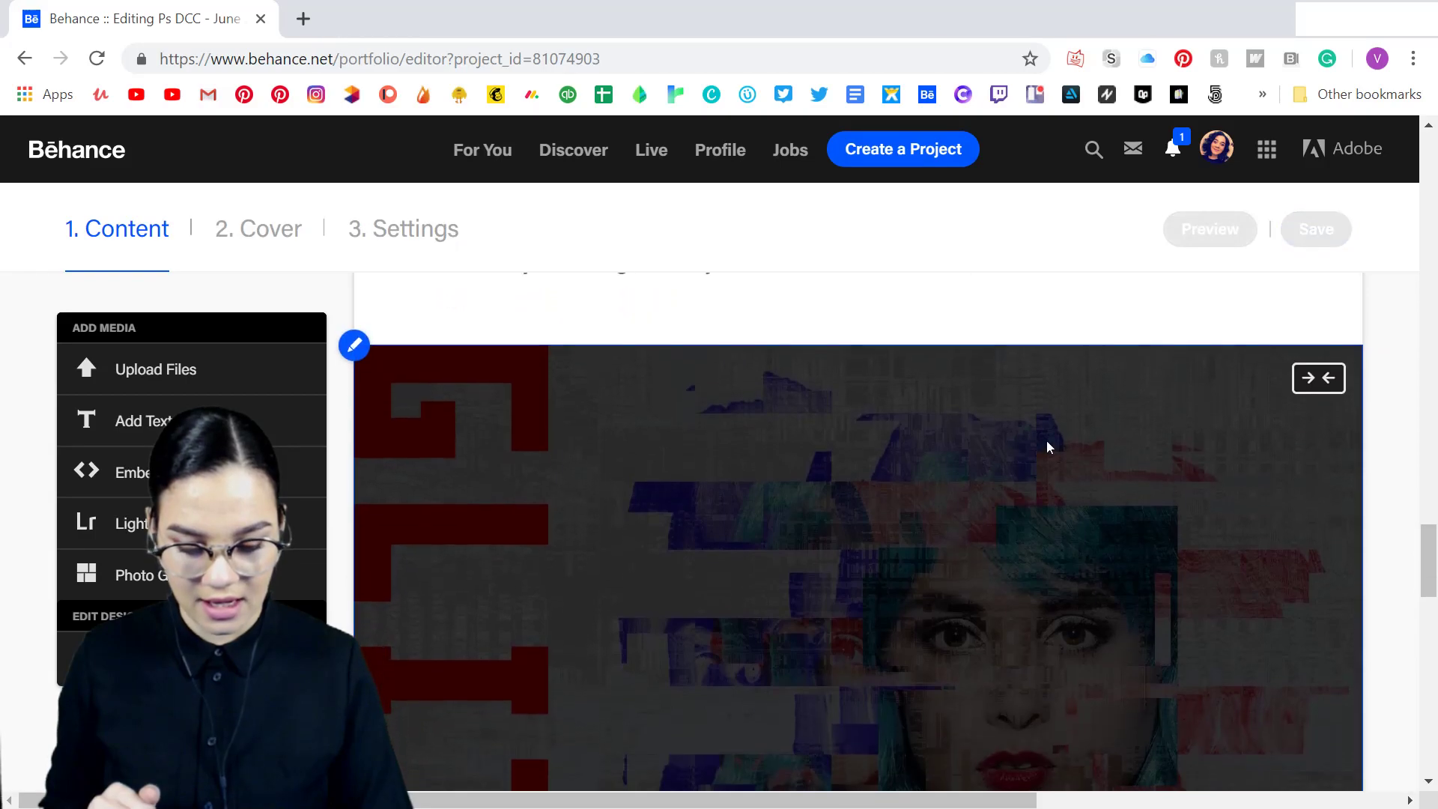
click(1327, 362)
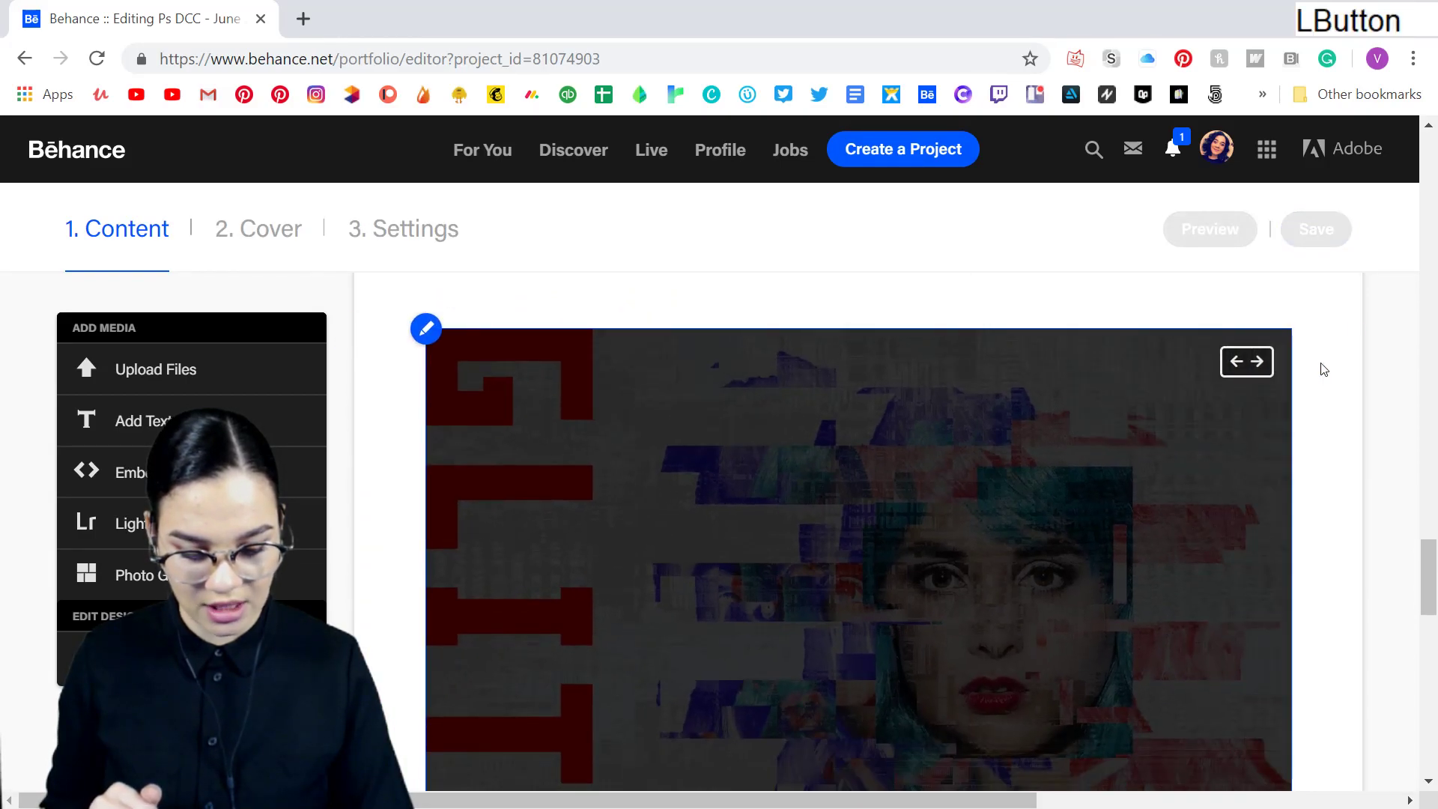
scroll(1232, 509, down, 1)
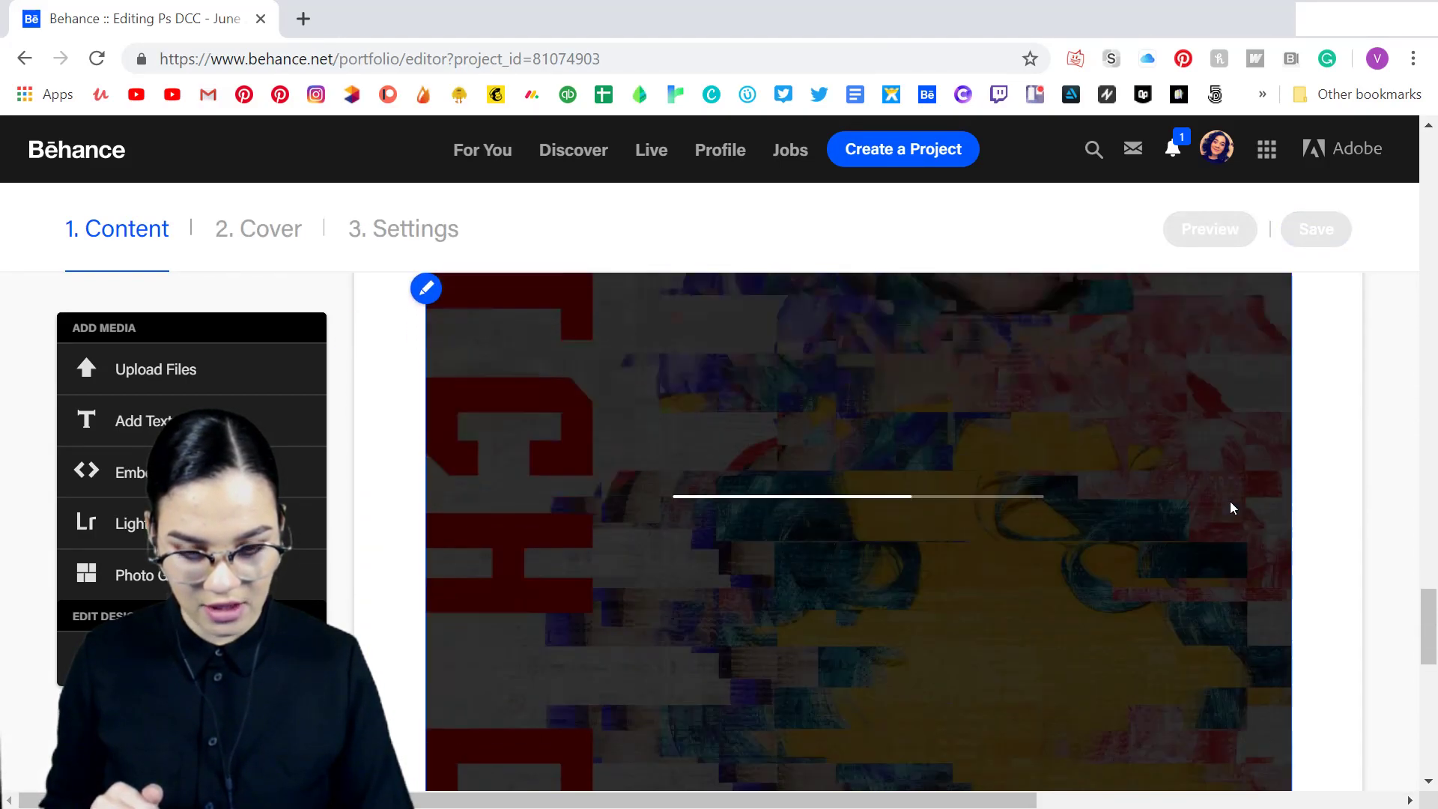
scroll(1232, 509, down, 3)
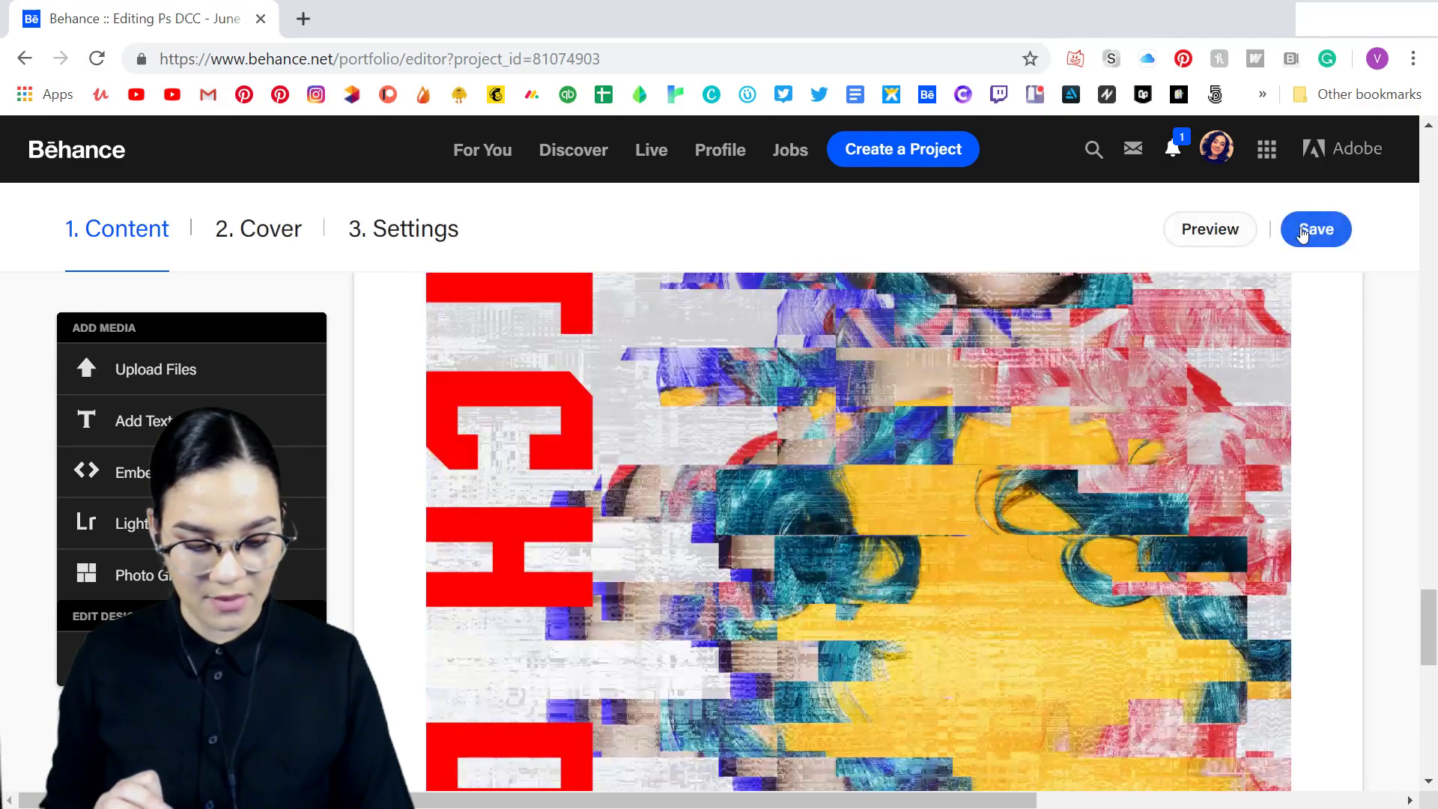
click(1327, 231)
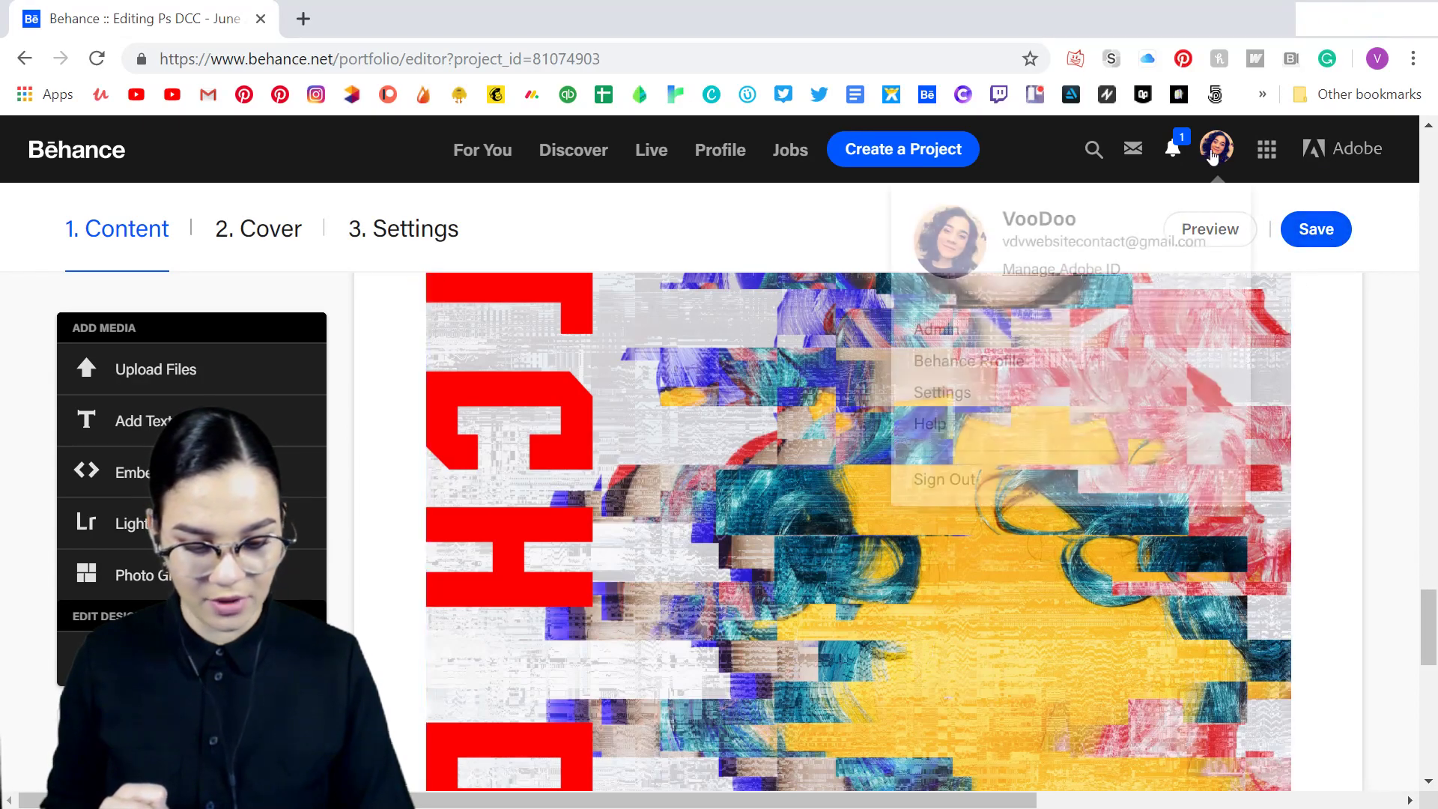
Open the published Ps DCC - June 2019 project from the profile and review its Challenge 5 section and earlier posters.
click(1218, 157)
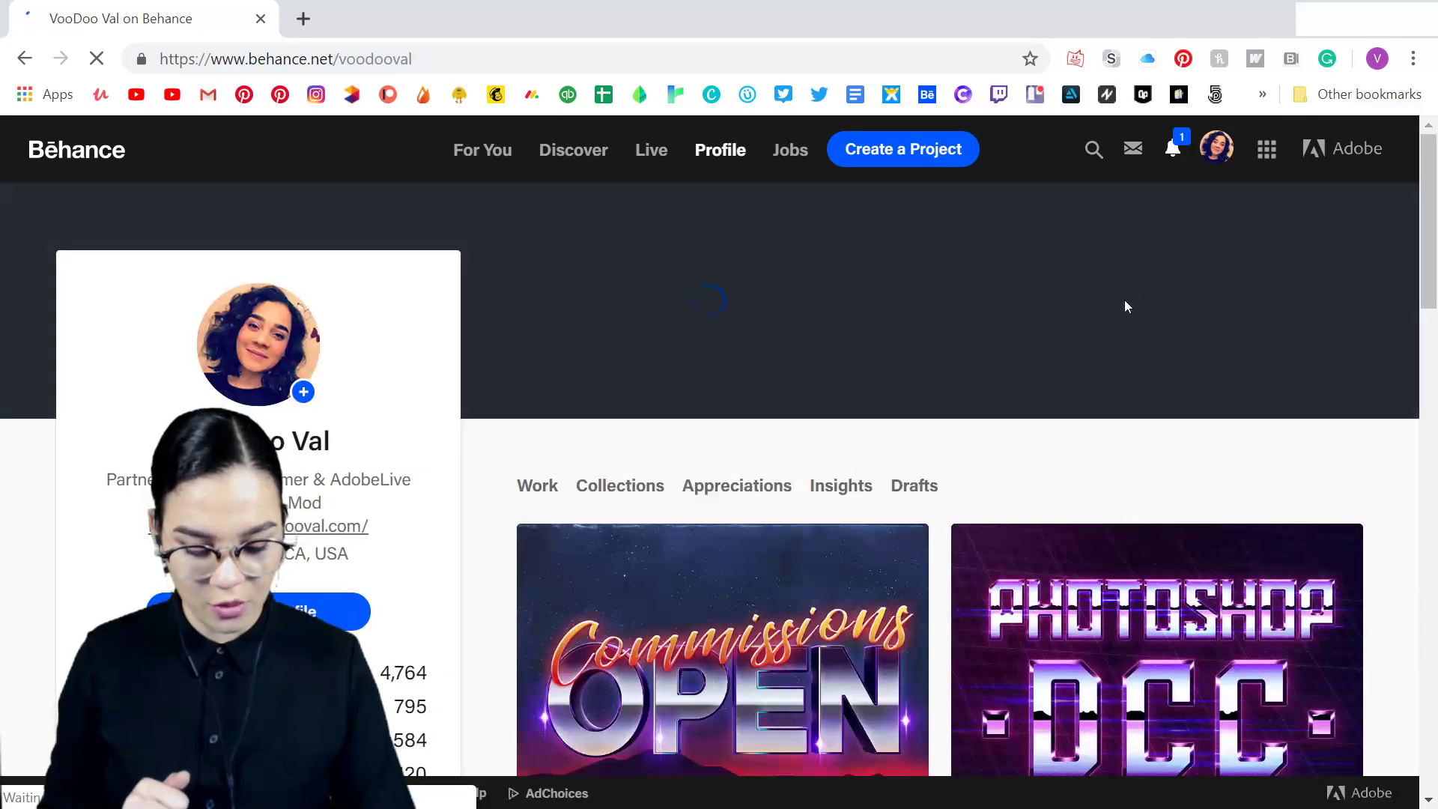
scroll(1108, 435, down, 6)
scroll(1179, 453, up, 3)
click(1179, 453)
scroll(1151, 530, down, 5)
scroll(1152, 527, down, 15)
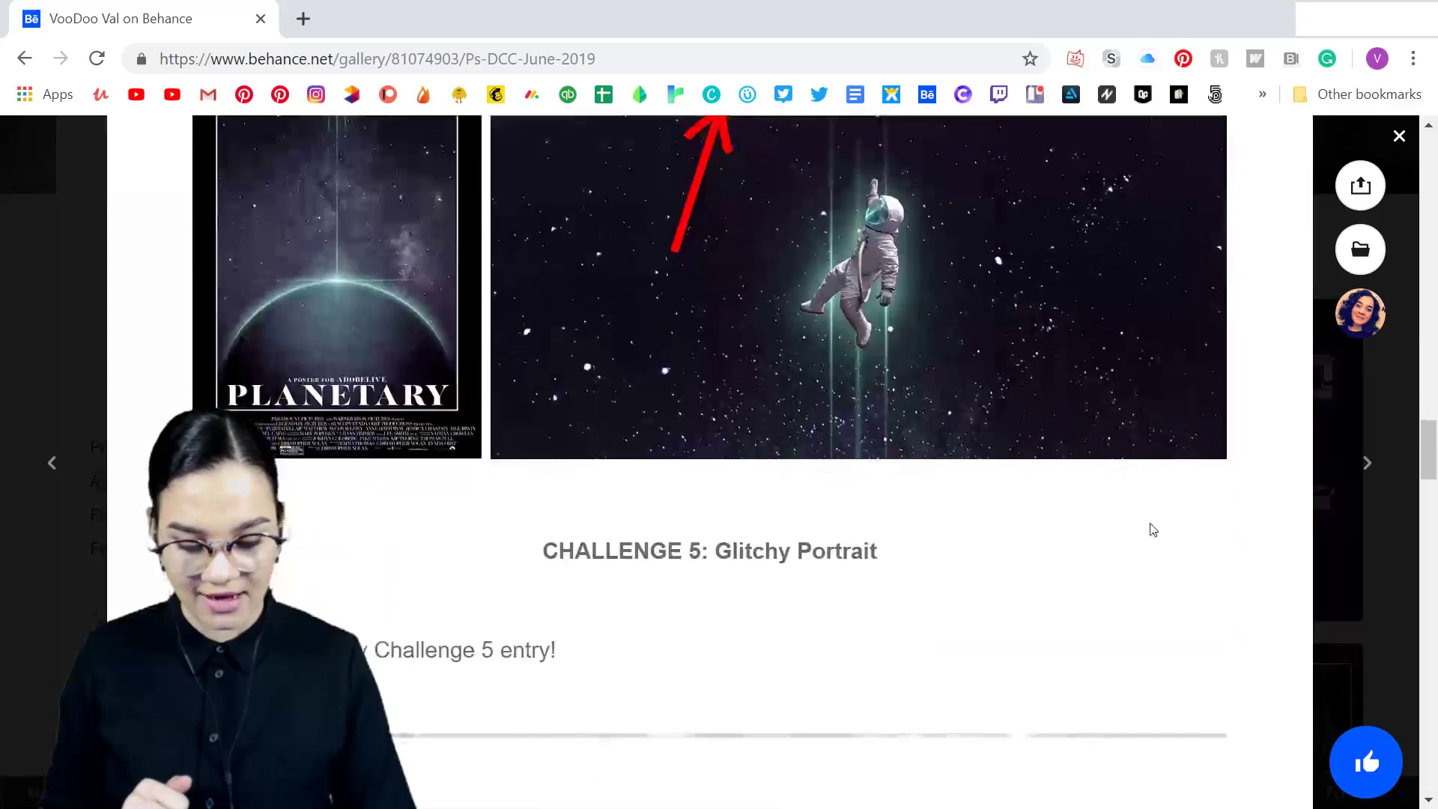
scroll(1150, 523, up, 20)
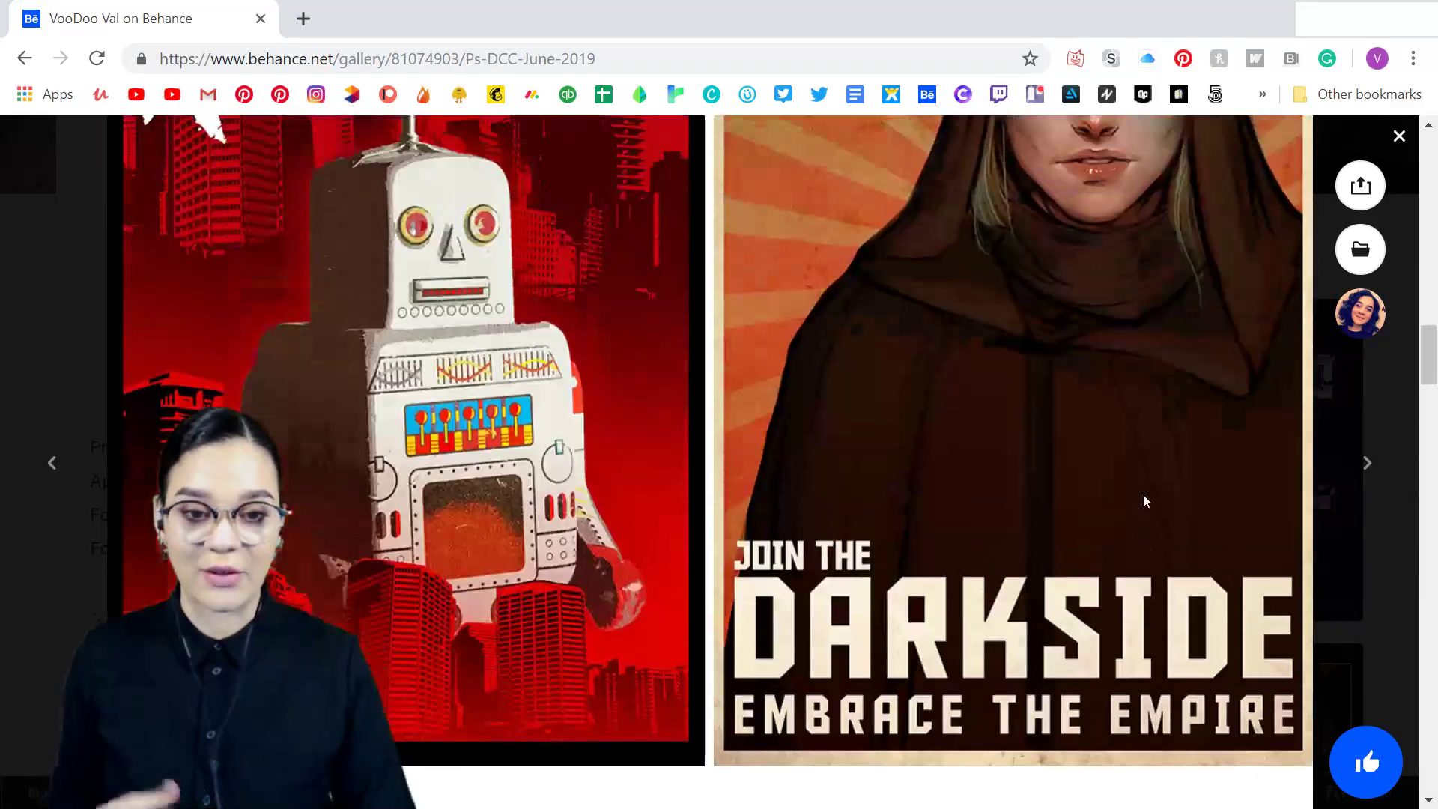